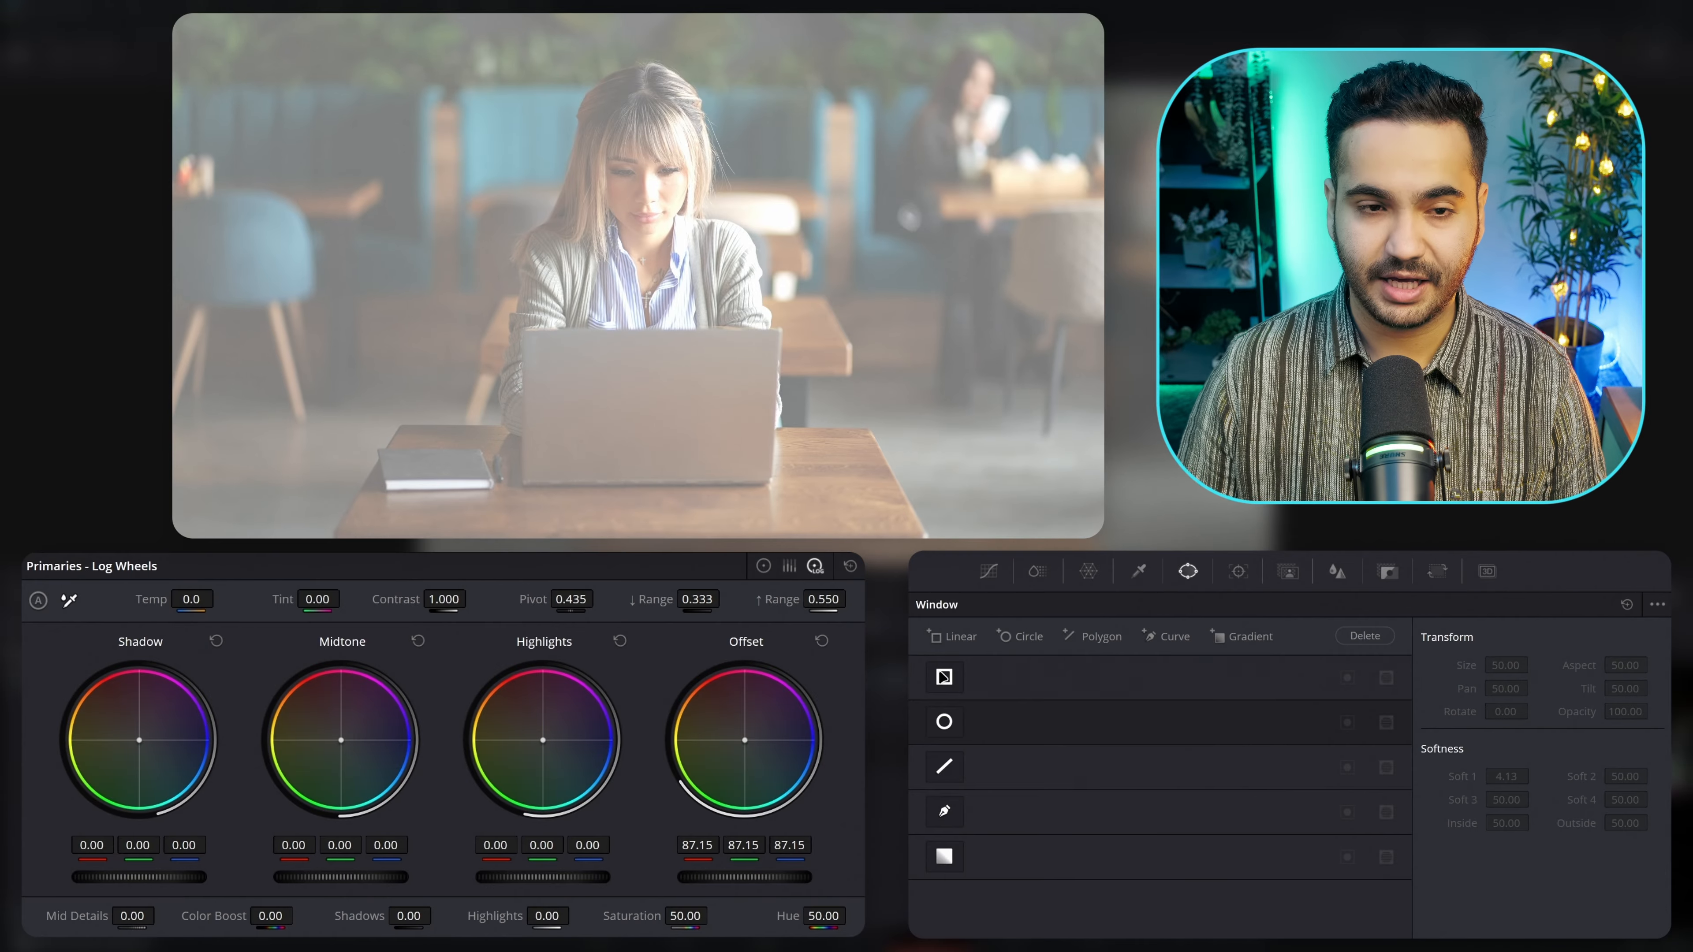
# - Add a linear window and move its four corners to match the tabletop in front of the woman
pyautogui.click(944, 677)
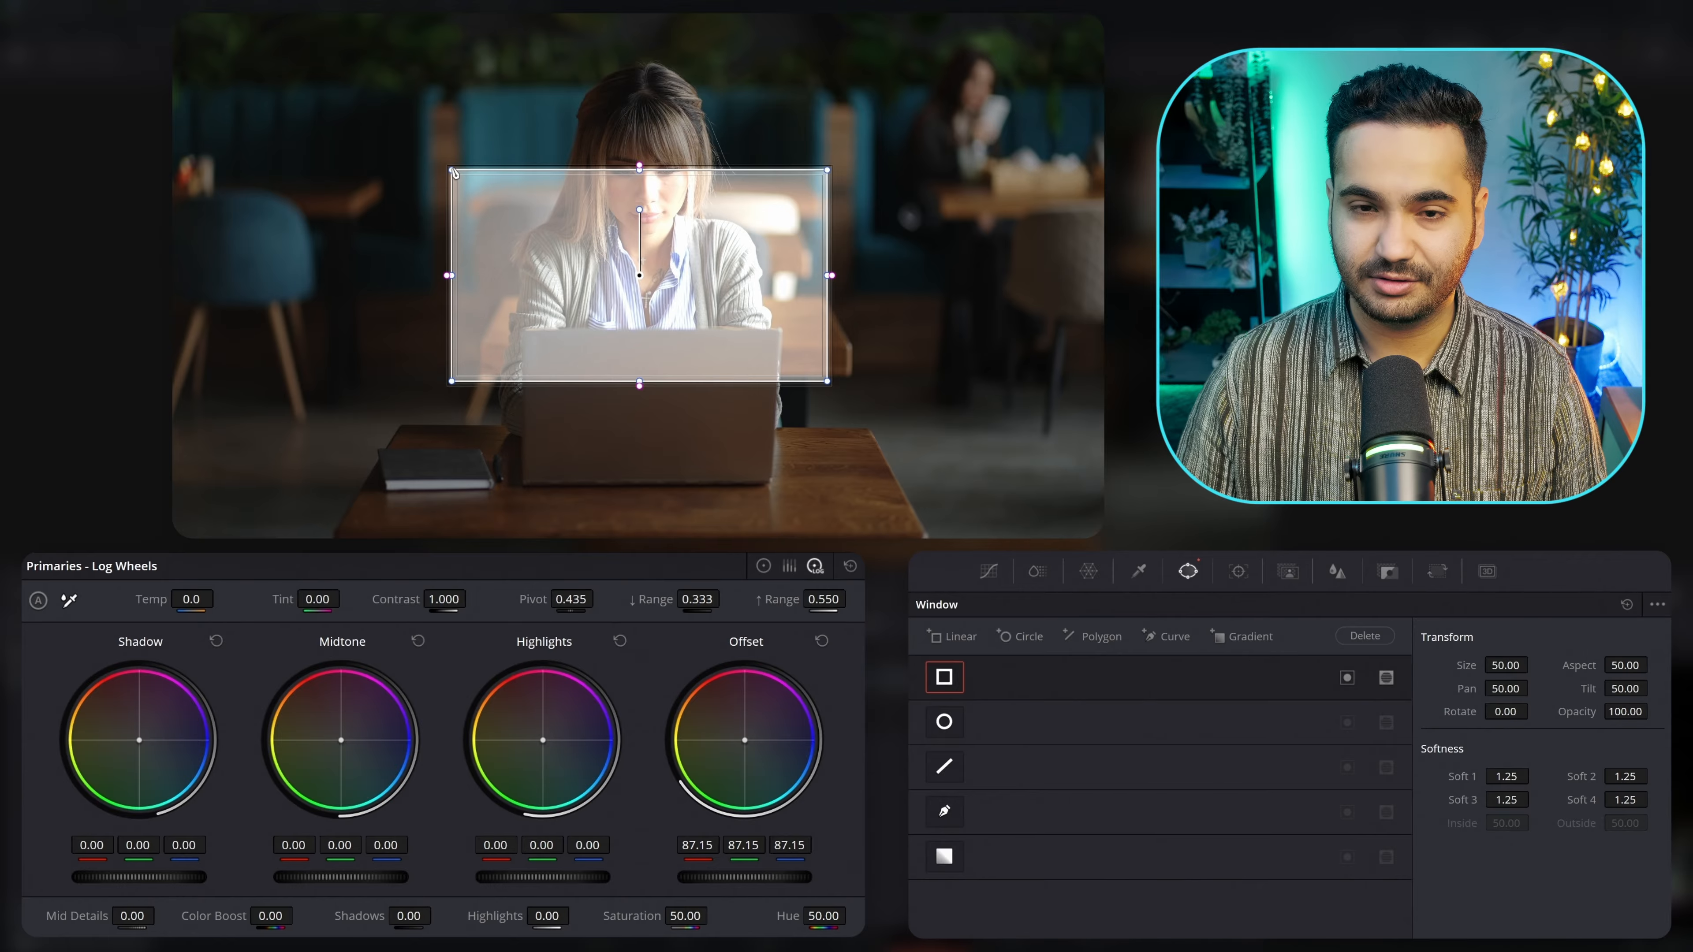
pyautogui.moveTo(639, 274); pyautogui.dragTo(589, 310)
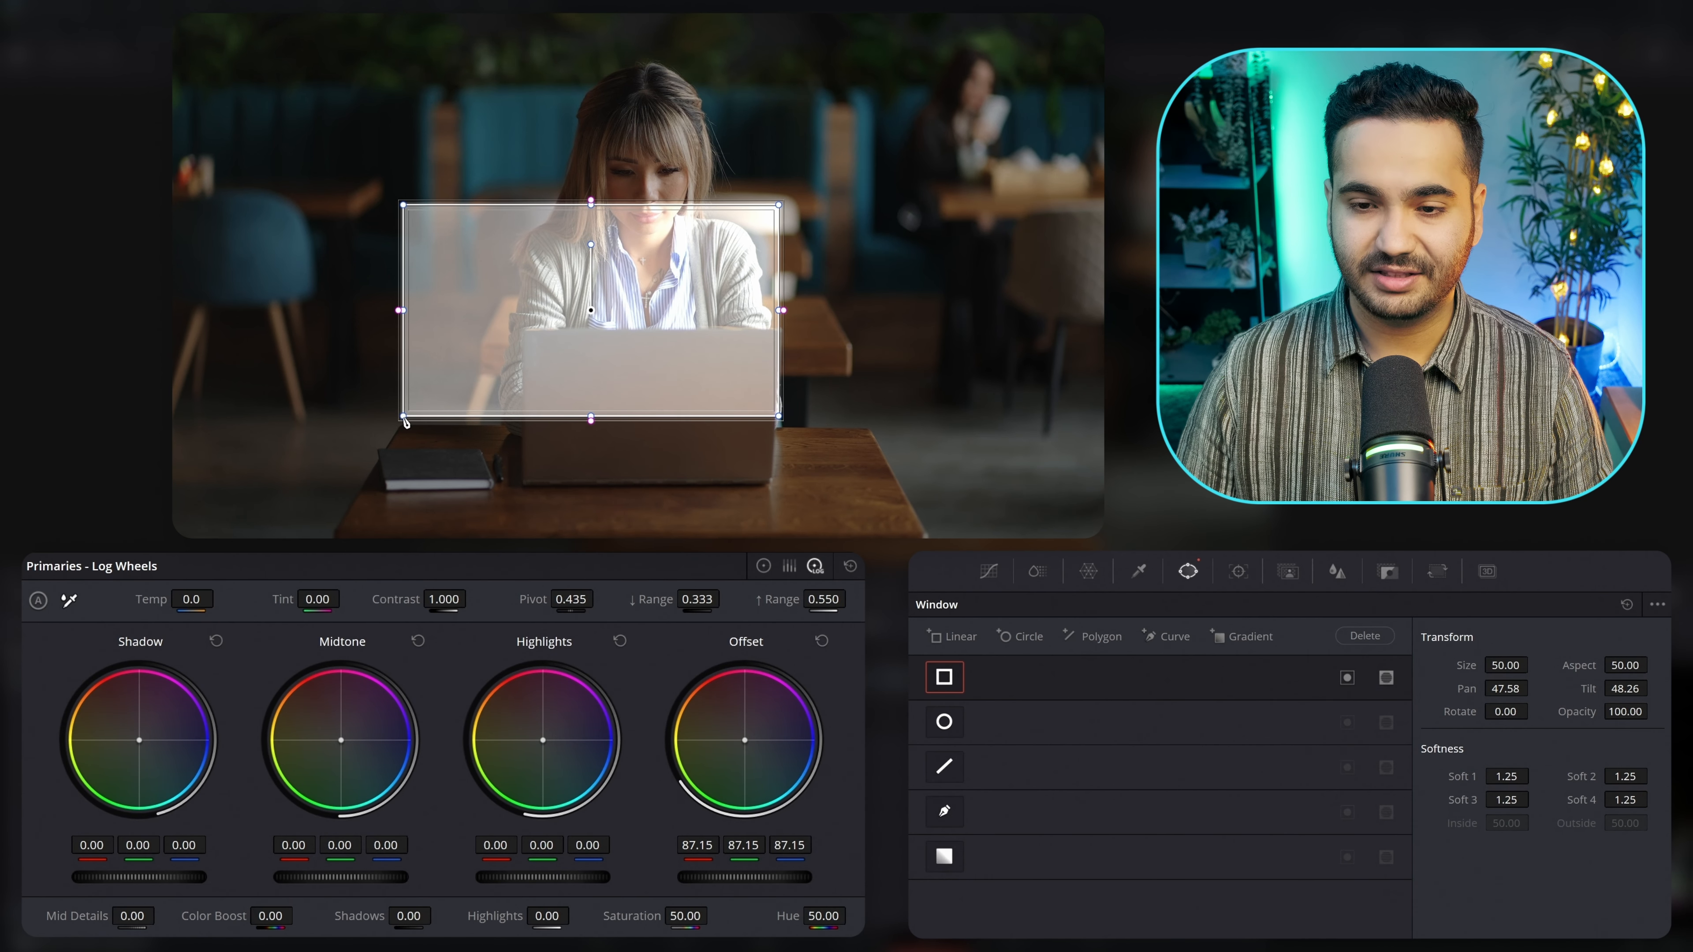
pyautogui.moveTo(403, 417); pyautogui.dragTo(334, 535)
pyautogui.moveTo(778, 416); pyautogui.dragTo(923, 536)
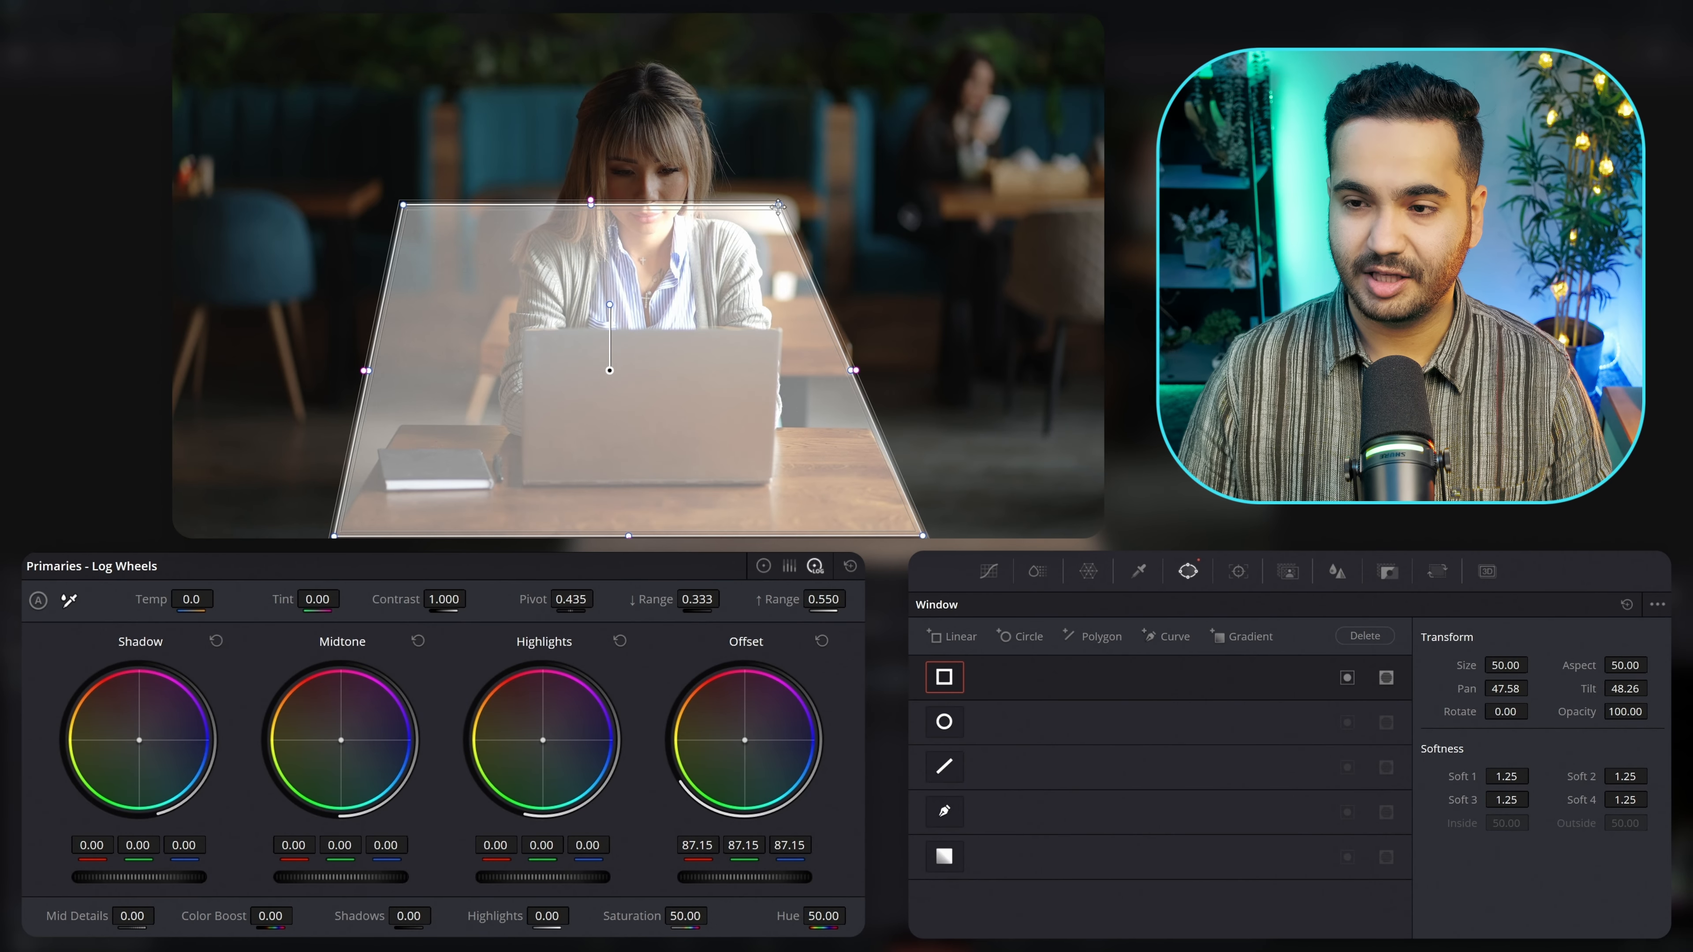
pyautogui.moveTo(778, 204); pyautogui.dragTo(870, 434)
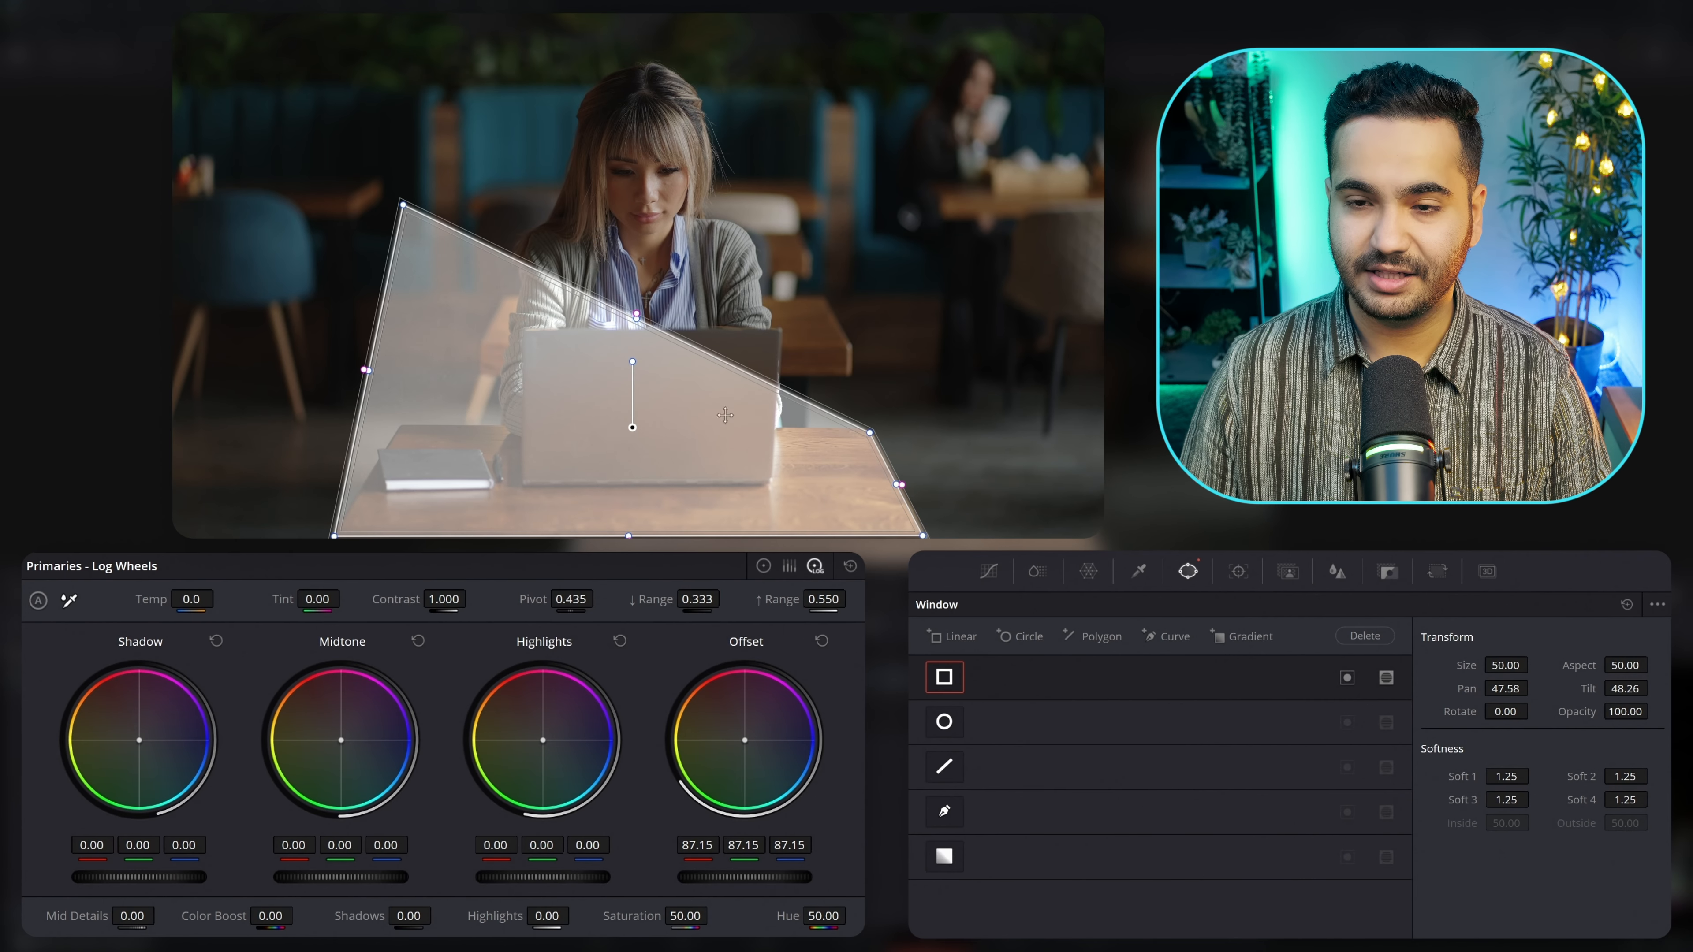
pyautogui.moveTo(403, 208); pyautogui.dragTo(402, 430)
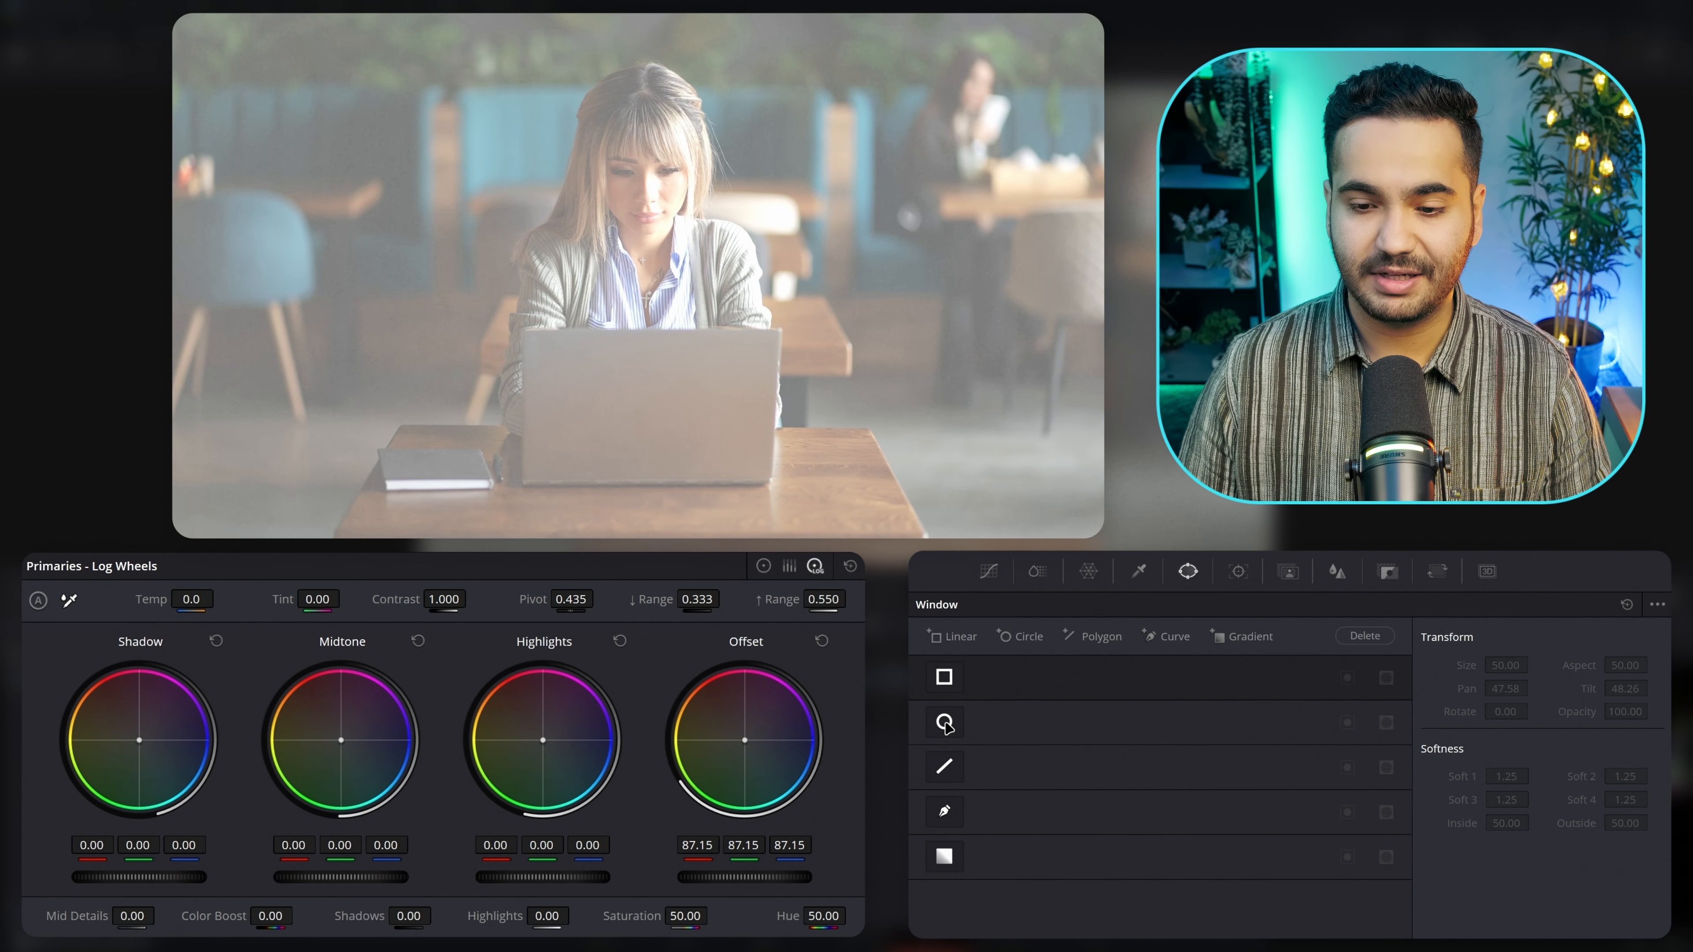
# - Add a circle window and centre it over the woman's head and chest at about pan 50.15 and tilt 53.78
pyautogui.click(944, 722)
pyautogui.moveTo(657, 336); pyautogui.dragTo(645, 255)
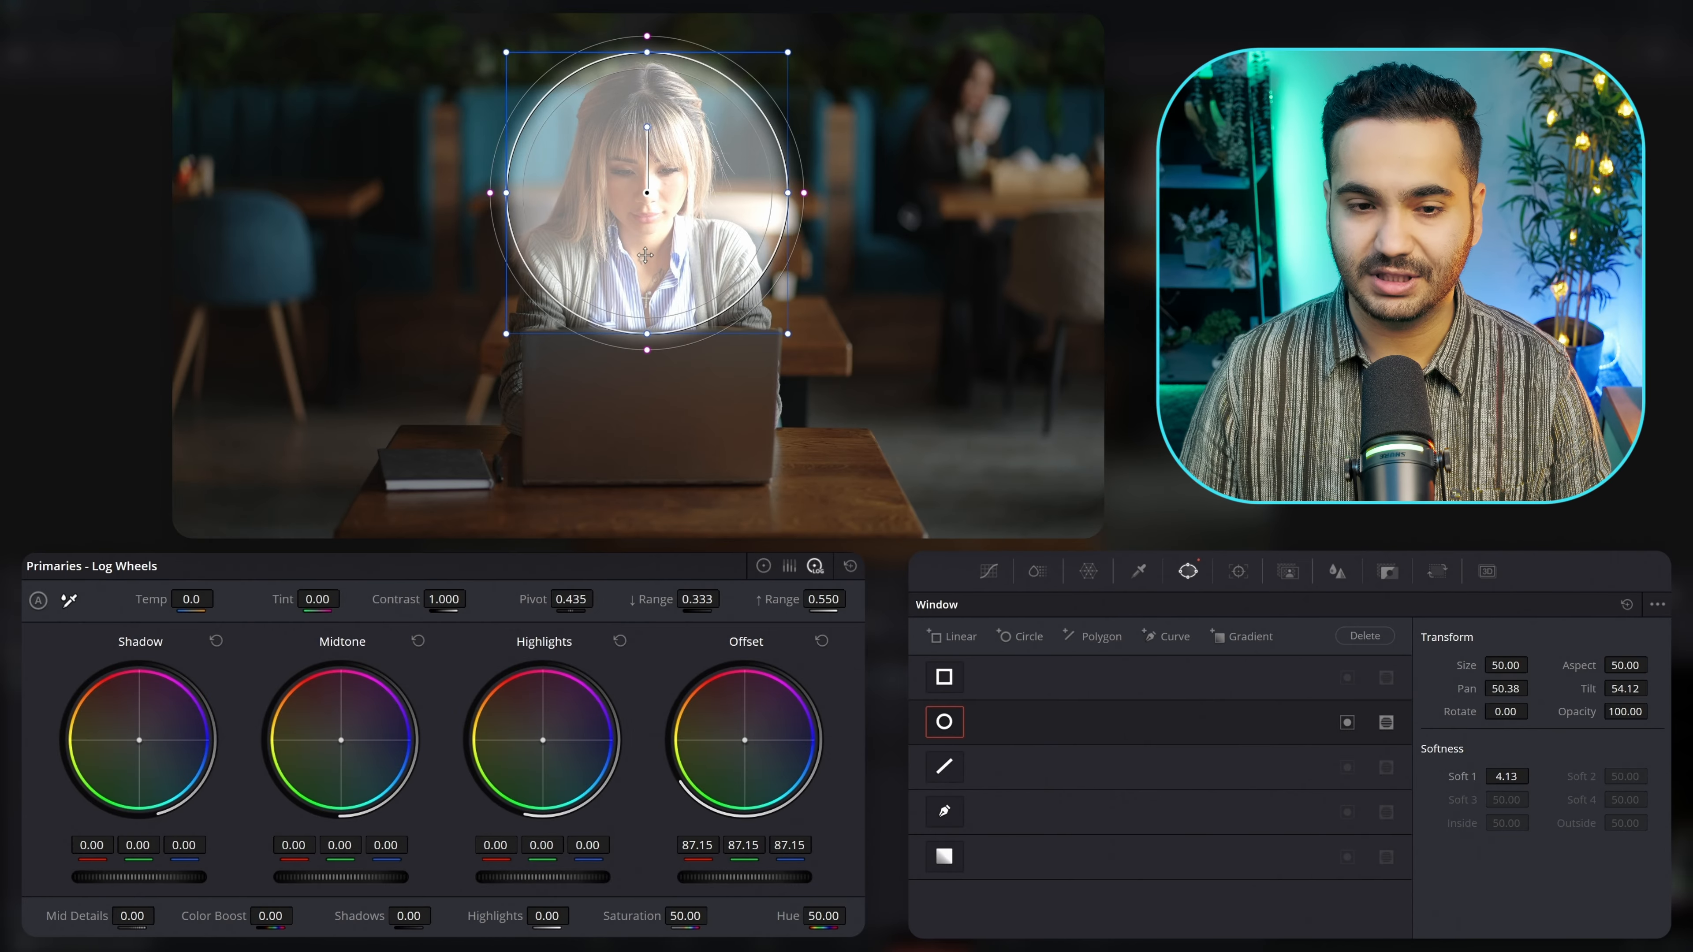
pyautogui.moveTo(645, 256); pyautogui.dragTo(640, 262)
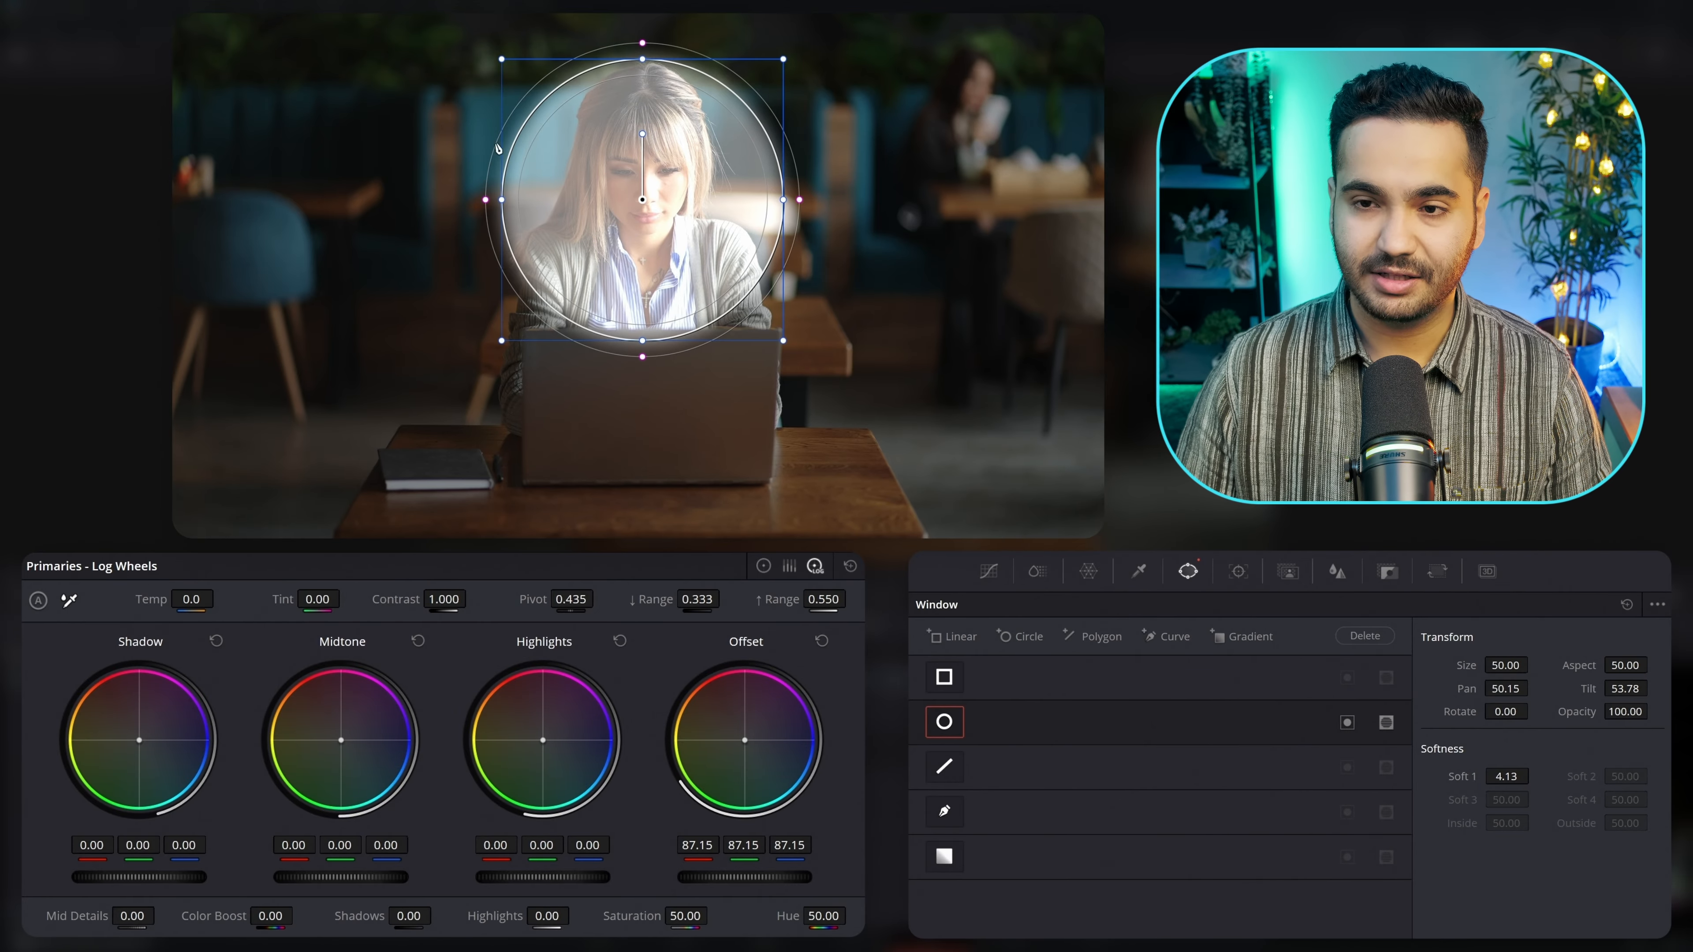
# - Vary the circle window's edge softness between a hard 0.00 edge and about 10.89, and readjust its Soft 1 value
pyautogui.moveTo(801, 199)
pyautogui.mouseDown()
pyautogui.moveTo(886, 200)
pyautogui.moveTo(793, 206)
pyautogui.moveTo(809, 221)
pyautogui.moveTo(820, 211)
pyautogui.moveTo(796, 203)
pyautogui.moveTo(889, 200)
pyautogui.moveTo(785, 200)
pyautogui.mouseUp()
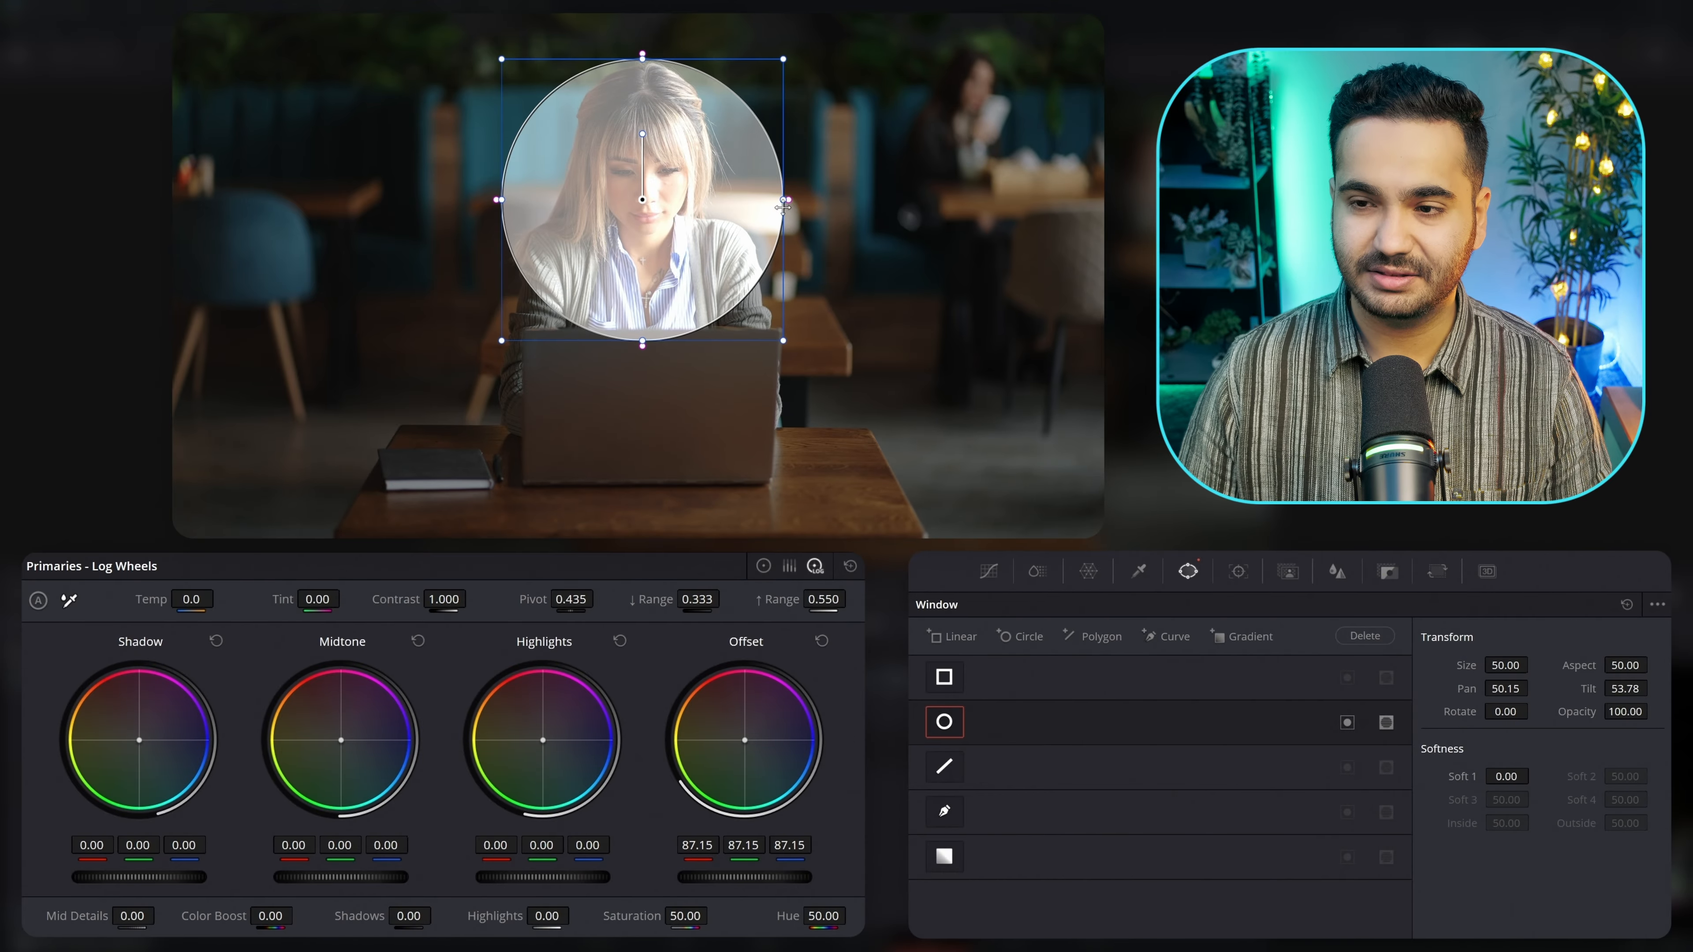
pyautogui.moveTo(789, 201); pyautogui.dragTo(827, 200)
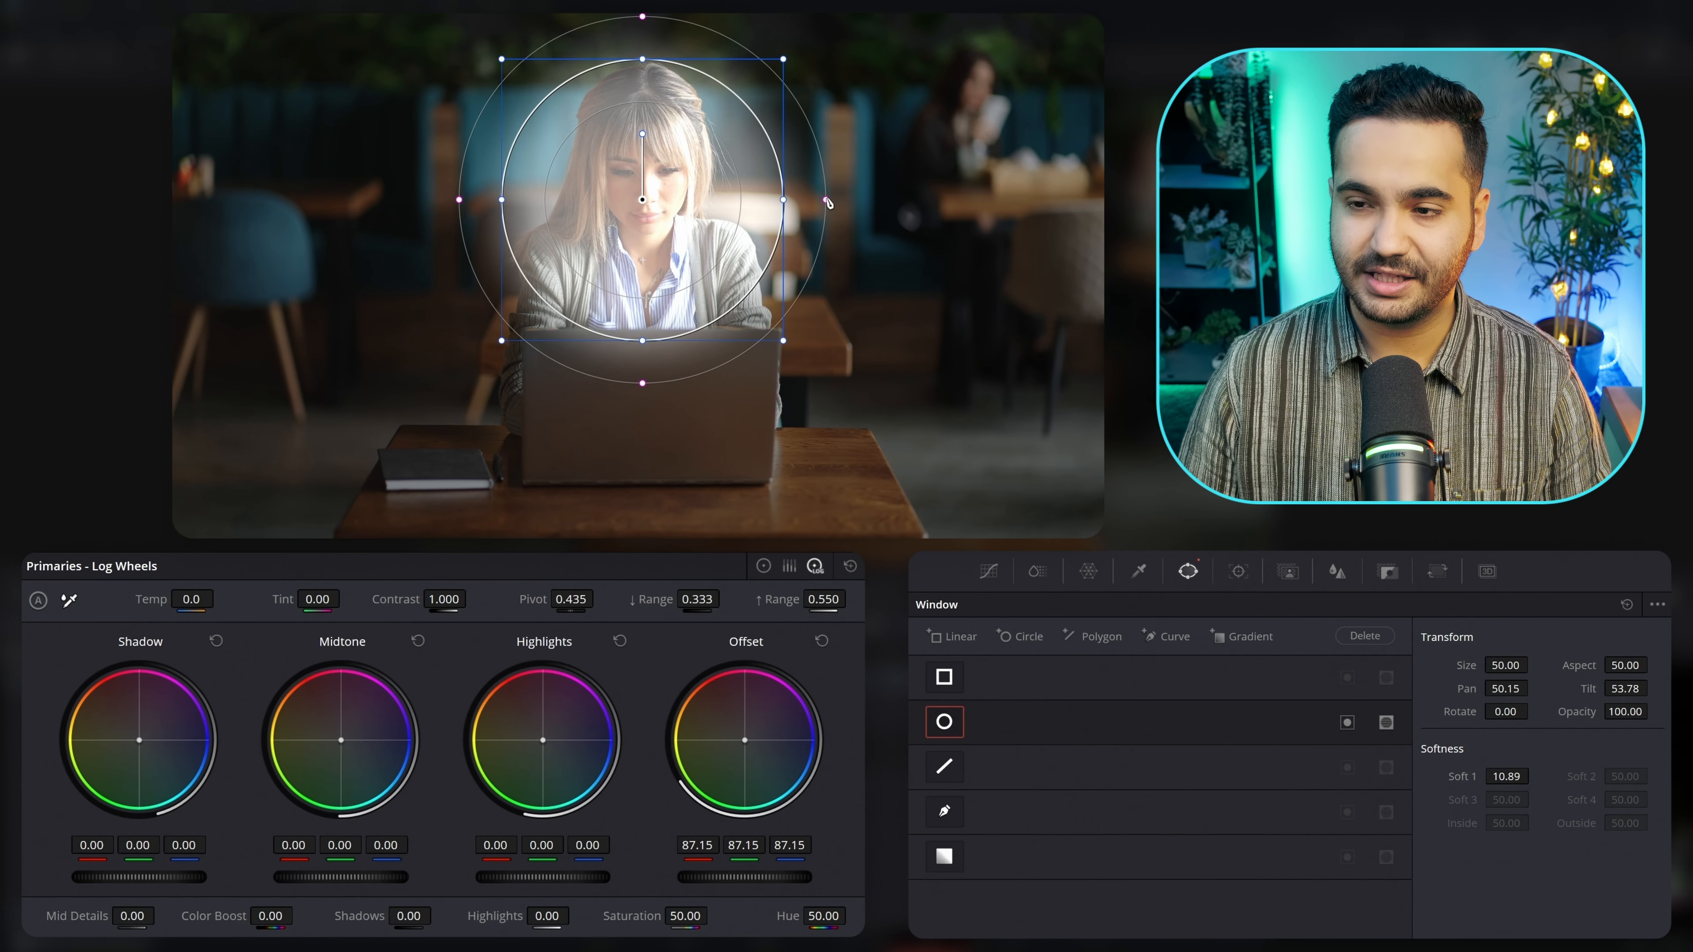
pyautogui.moveTo(829, 202); pyautogui.dragTo(785, 202)
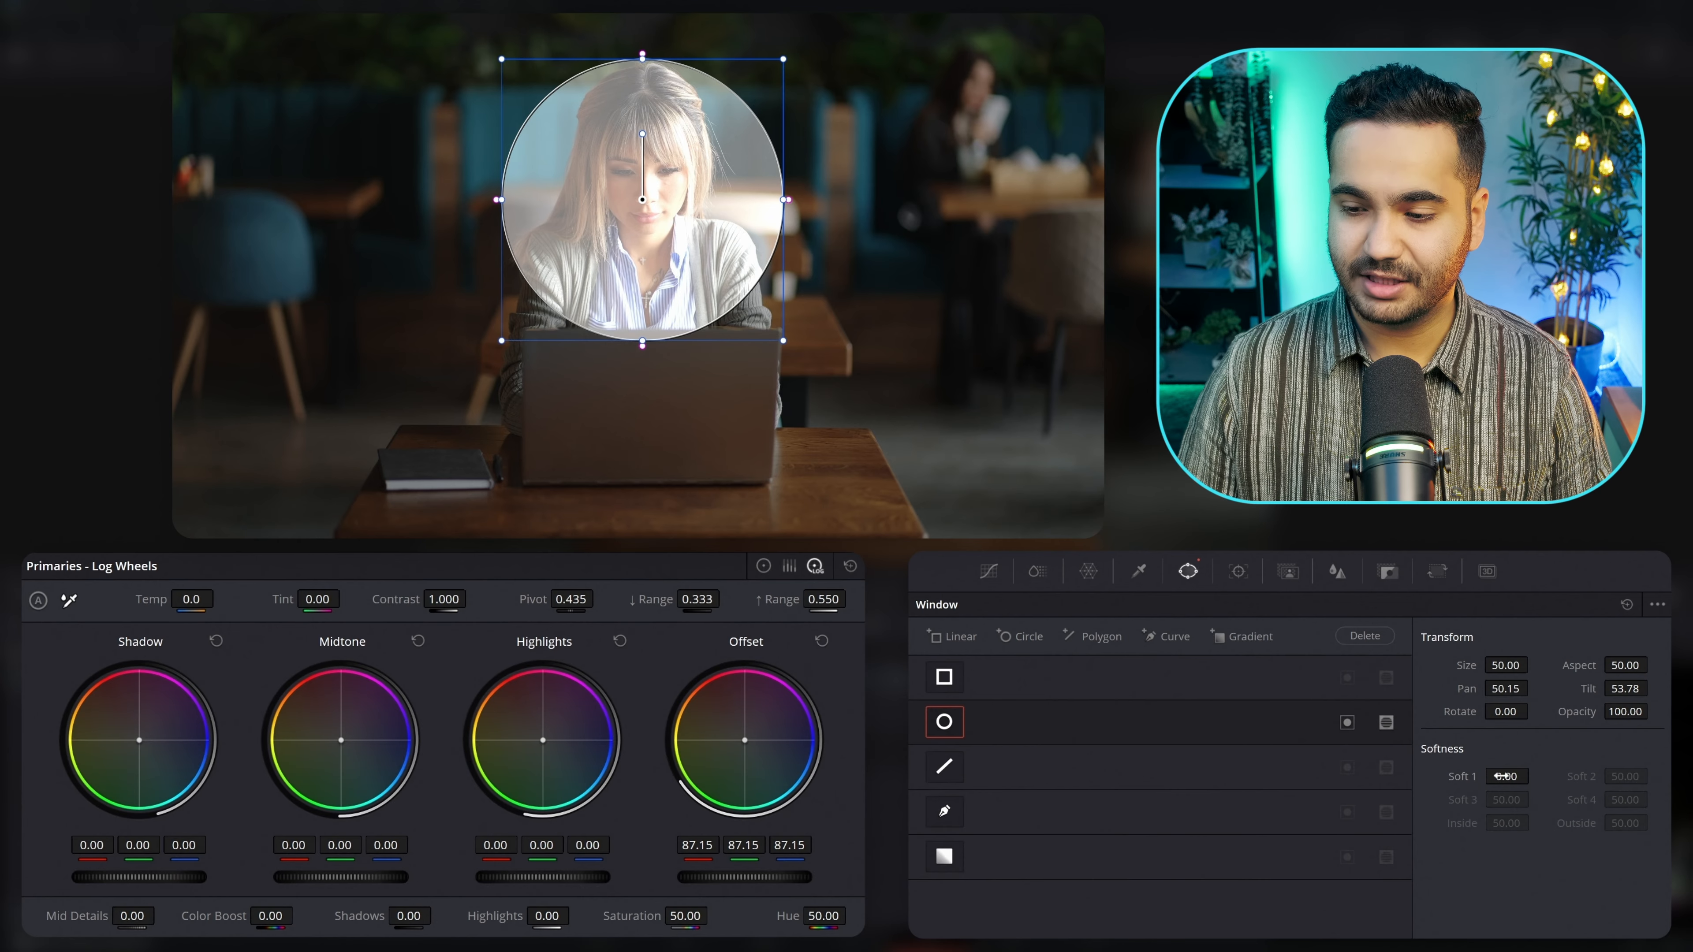
pyautogui.moveTo(1534, 775); pyautogui.dragTo(1535, 775)
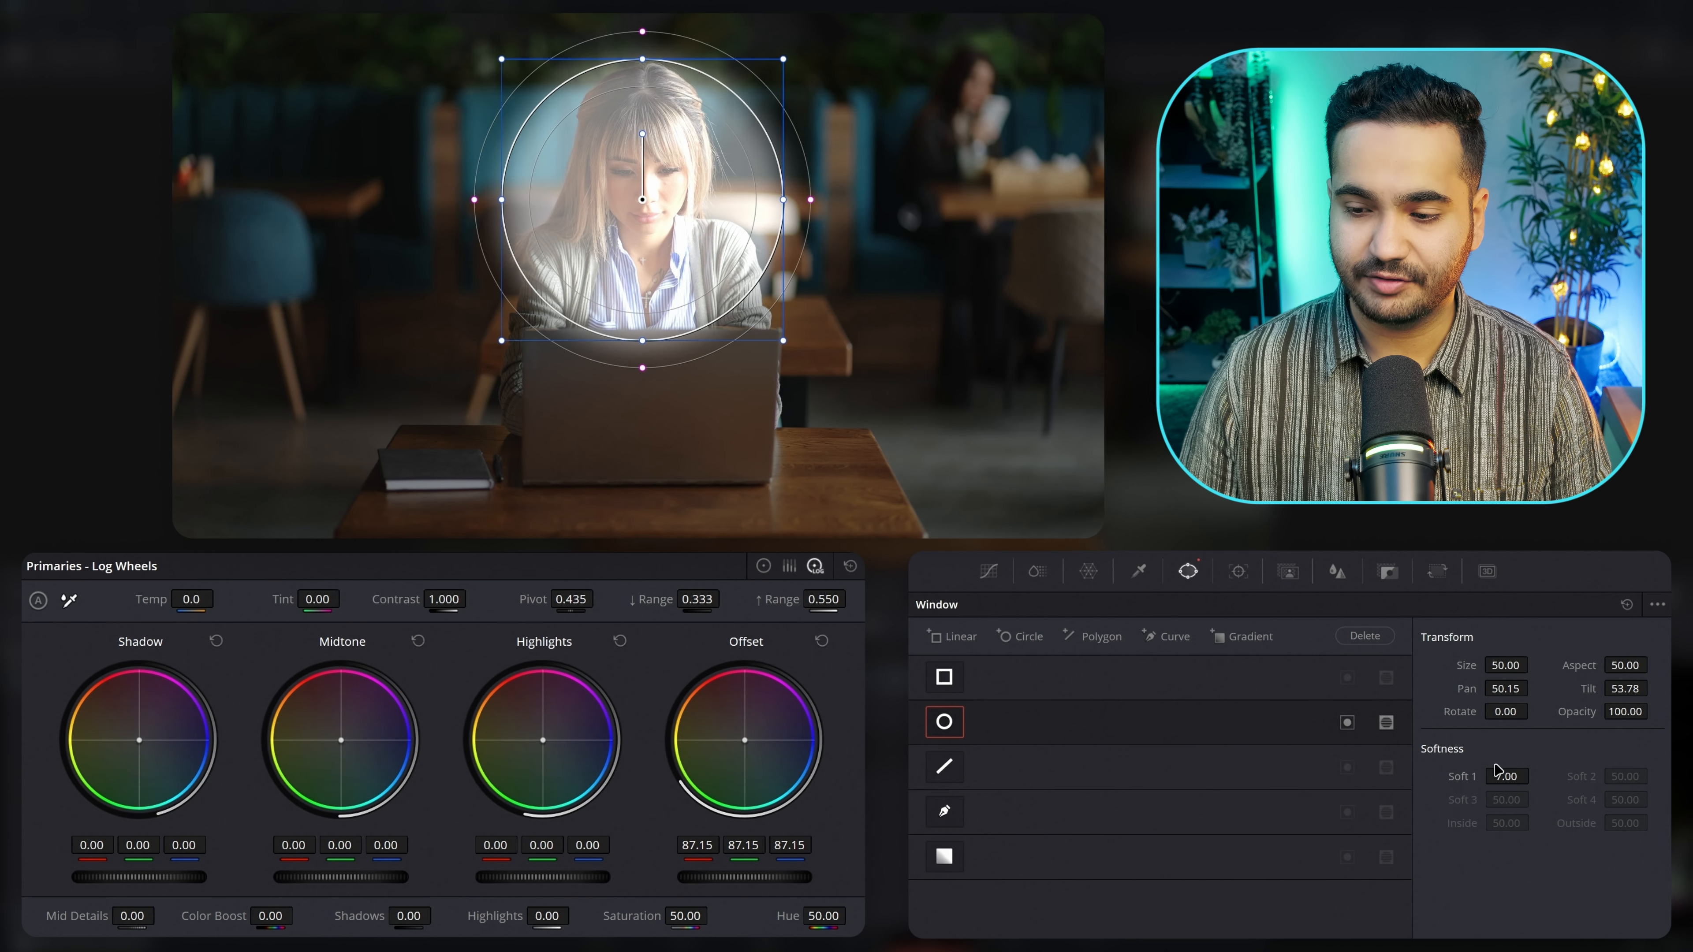
# - Reactivate the linear window over the tabletop and adjust the softness of its individual edges
pyautogui.click(945, 677)
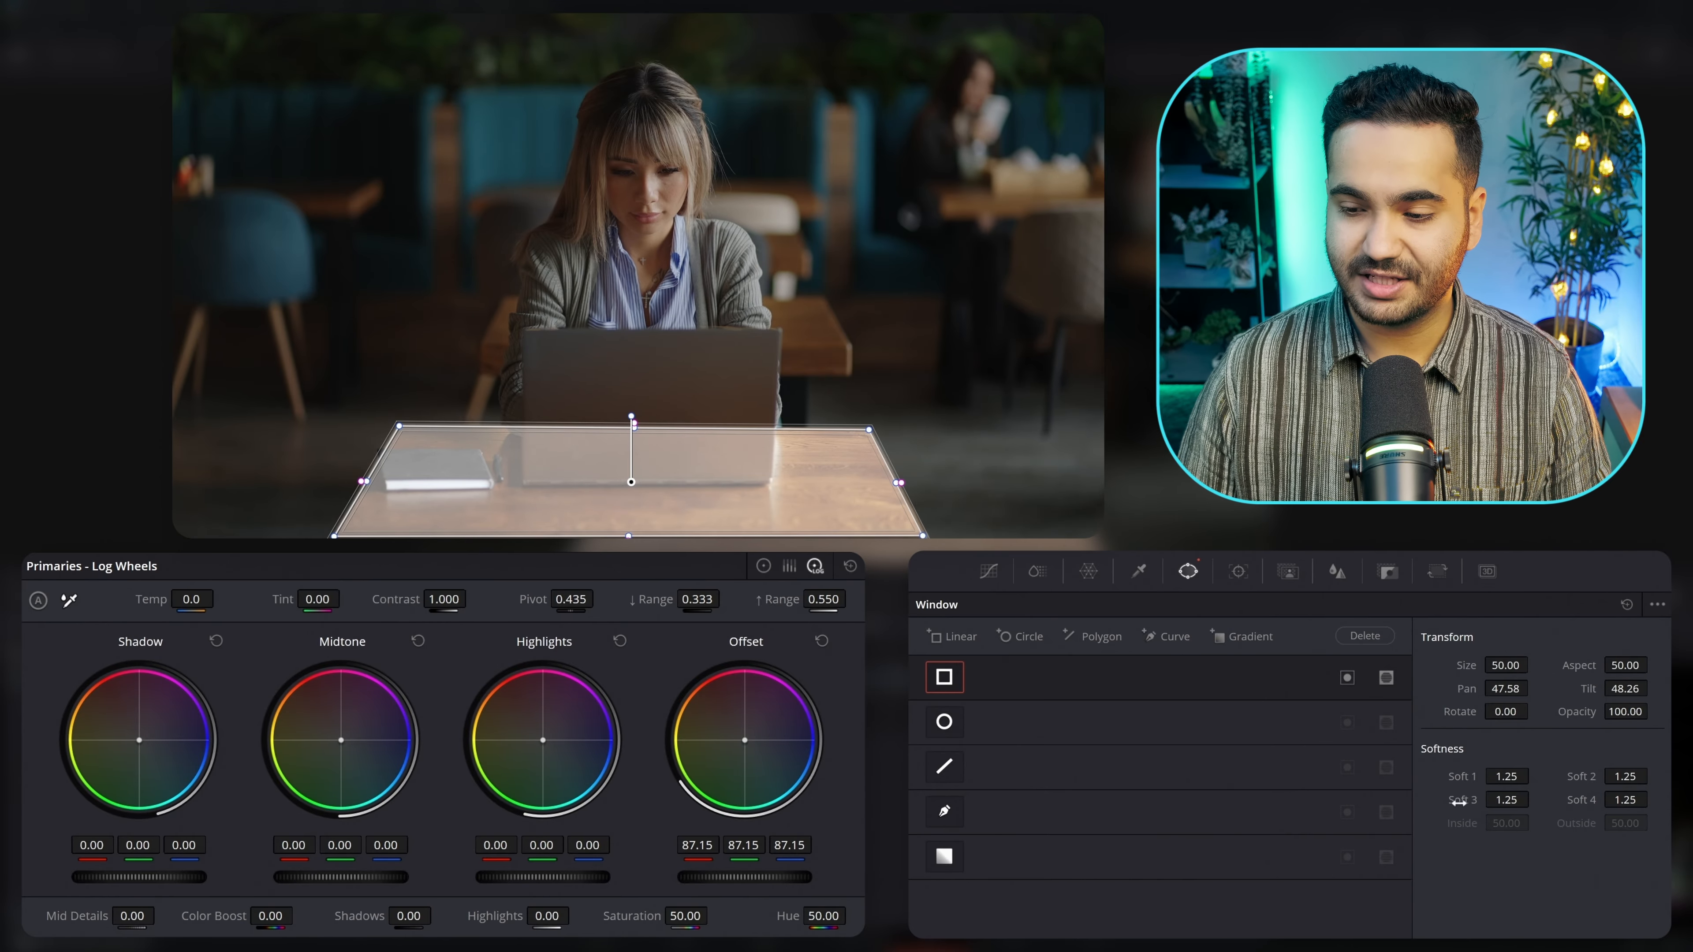
pyautogui.moveTo(1507, 777); pyautogui.dragTo(1656, 775)
pyautogui.moveTo(1628, 799); pyautogui.dragTo(1619, 800)
pyautogui.moveTo(1493, 800); pyautogui.dragTo(1500, 795)
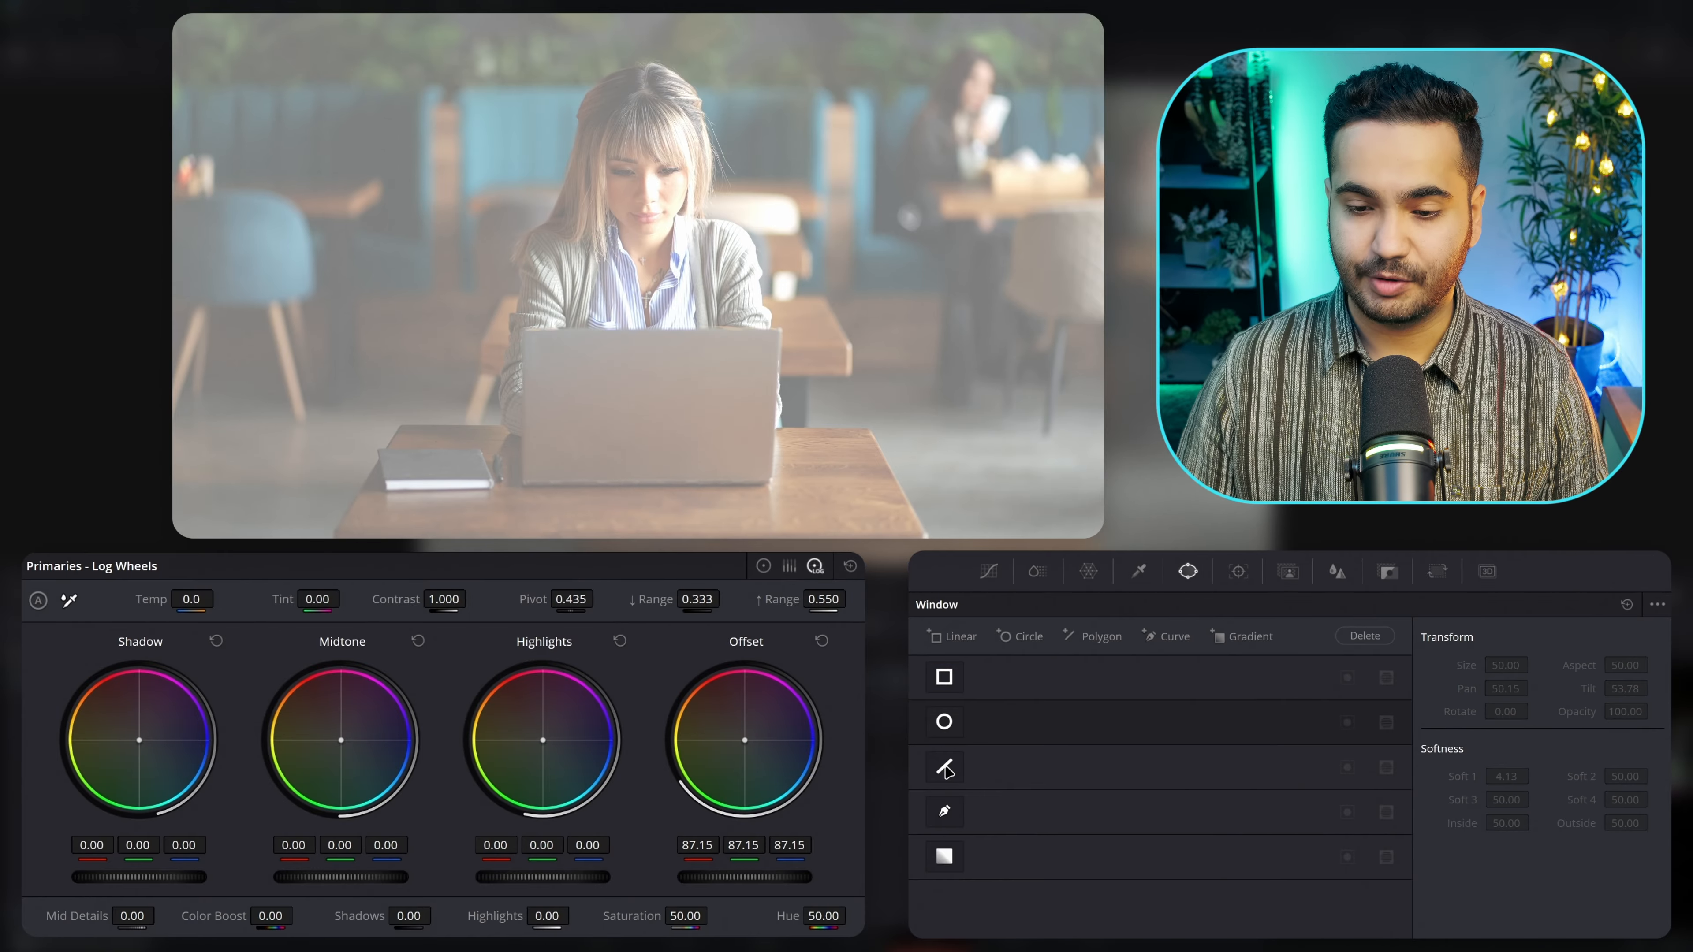
# - Add a polygon window and pull new points out of its edges to form an irregular shape around the woman
pyautogui.click(946, 769)
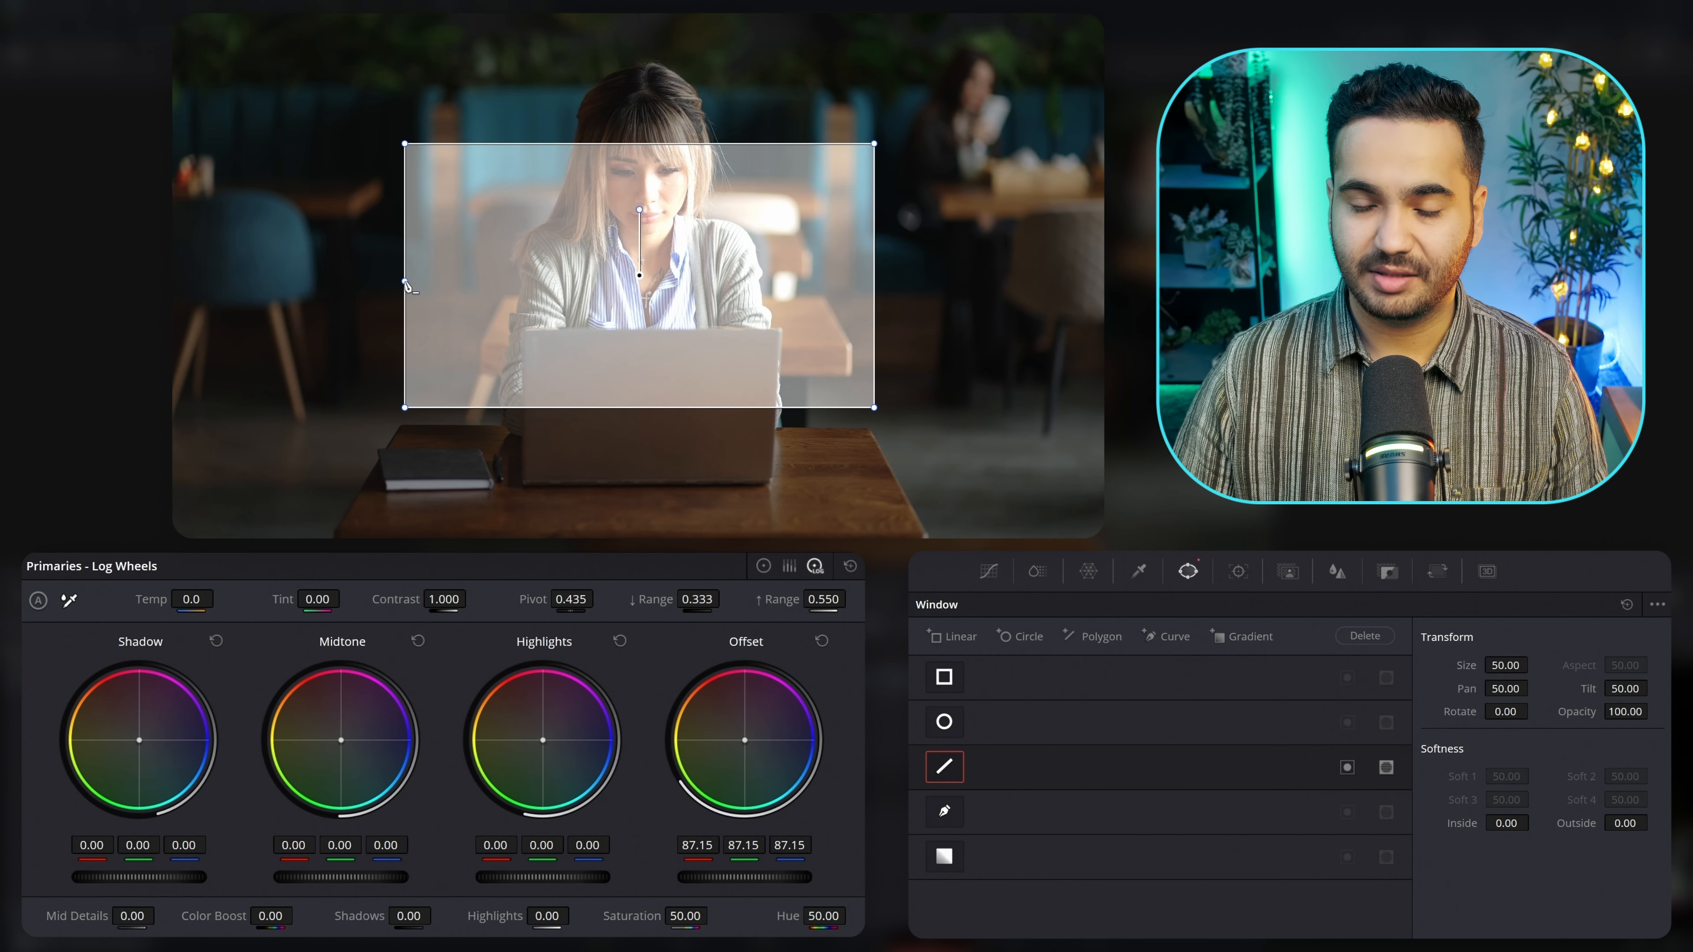
pyautogui.moveTo(406, 285); pyautogui.dragTo(261, 205)
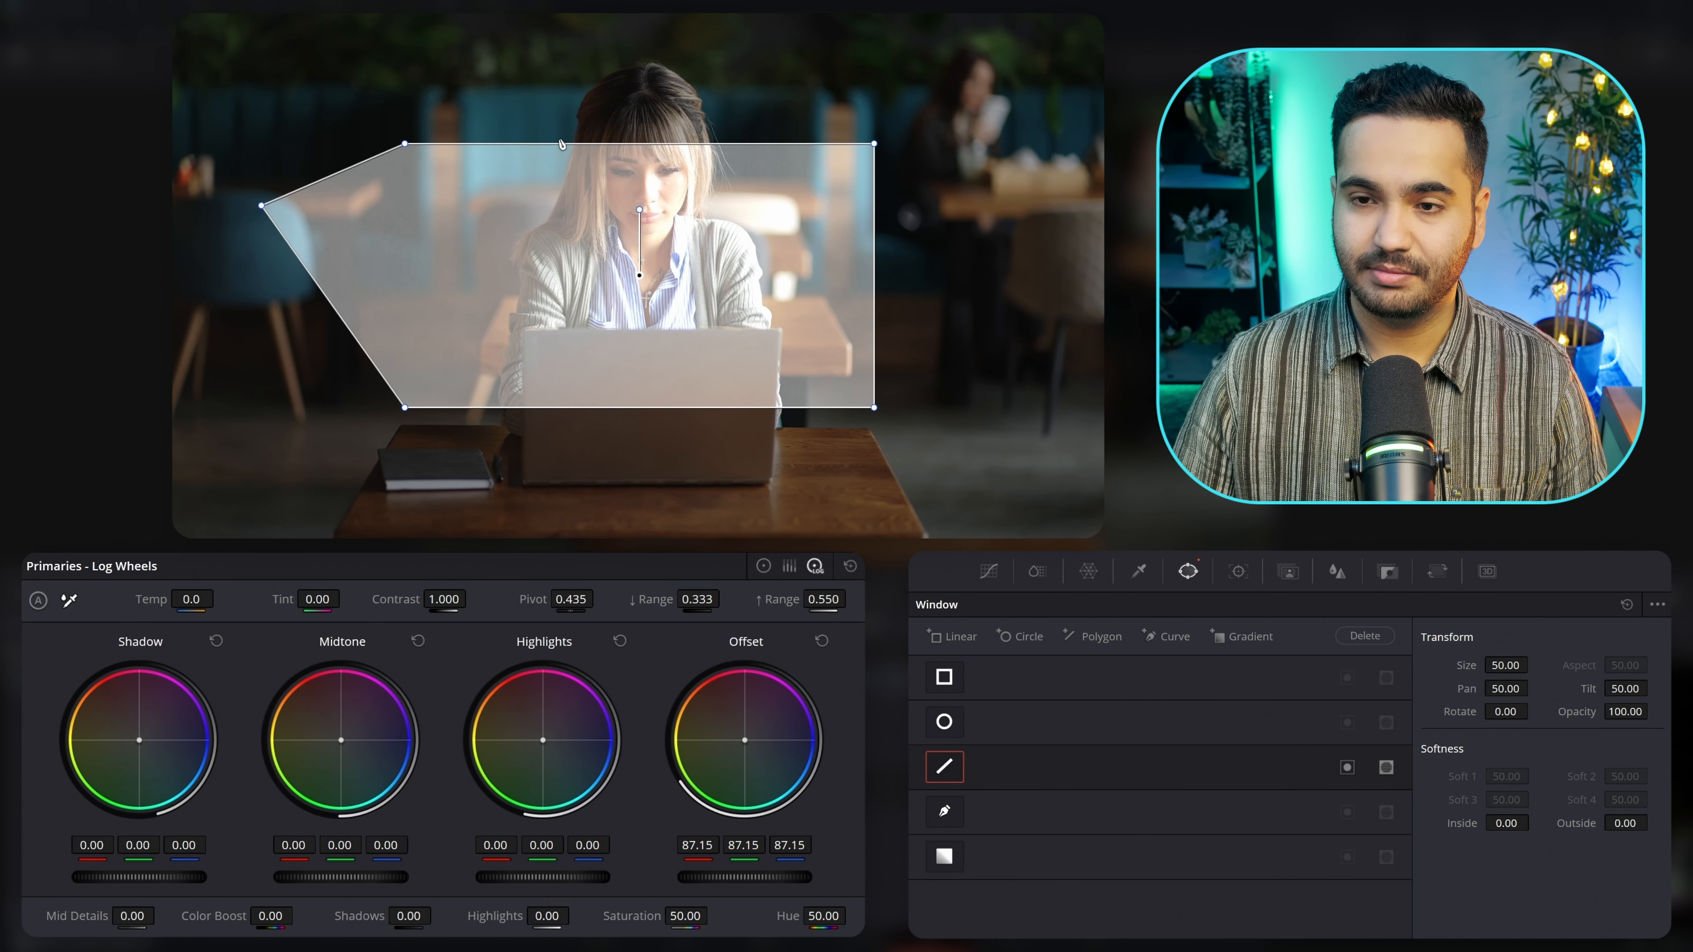
pyautogui.moveTo(544, 143); pyautogui.dragTo(537, 48)
pyautogui.moveTo(640, 82); pyautogui.dragTo(813, 45)
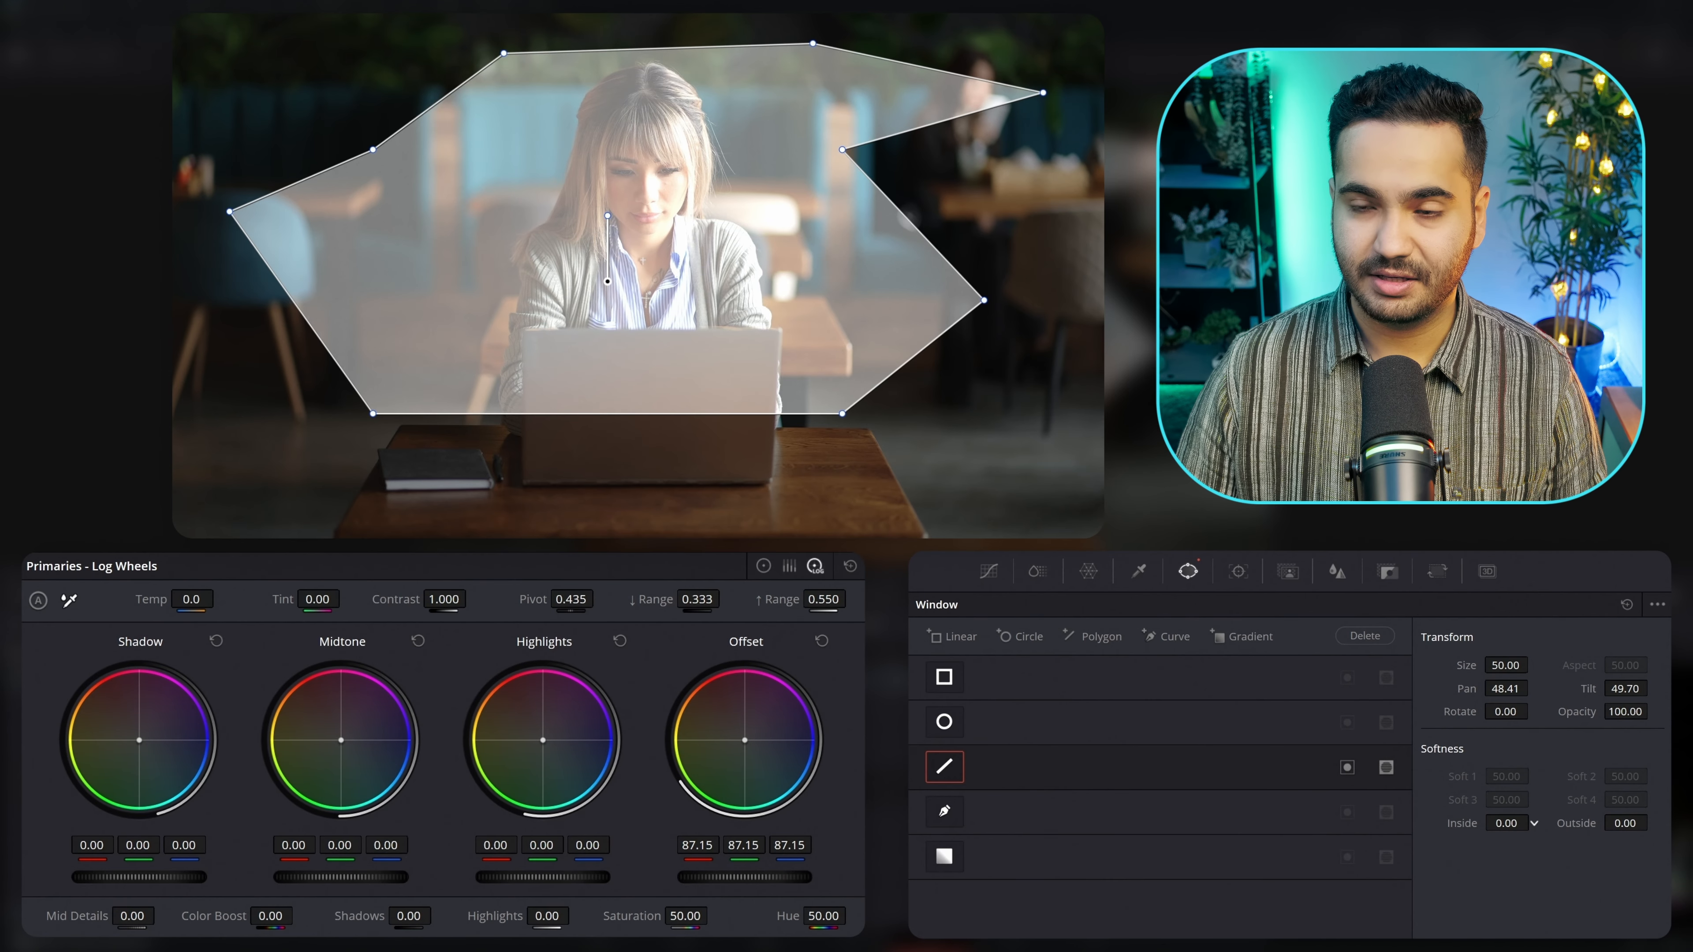
# - Set the polygon window's outside softness to about 1.42 and switch from the polygon to a curve window
pyautogui.moveTo(1534, 823); pyautogui.dragTo(1534, 823)
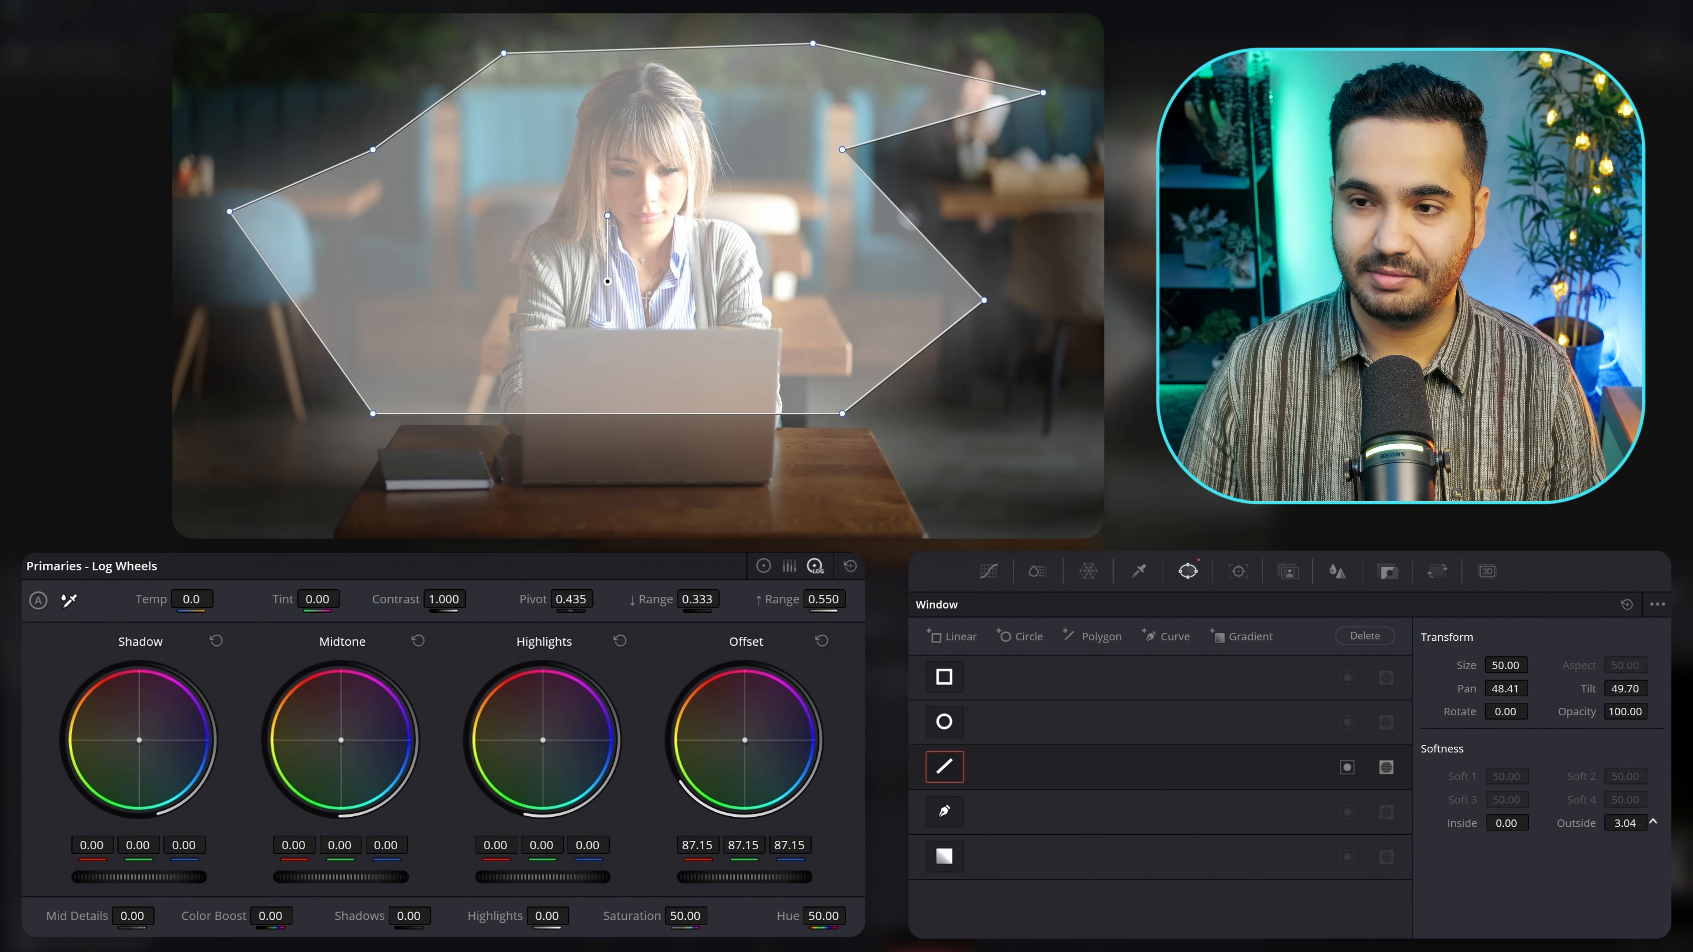
pyautogui.moveTo(1624, 823); pyautogui.dragTo(1634, 823)
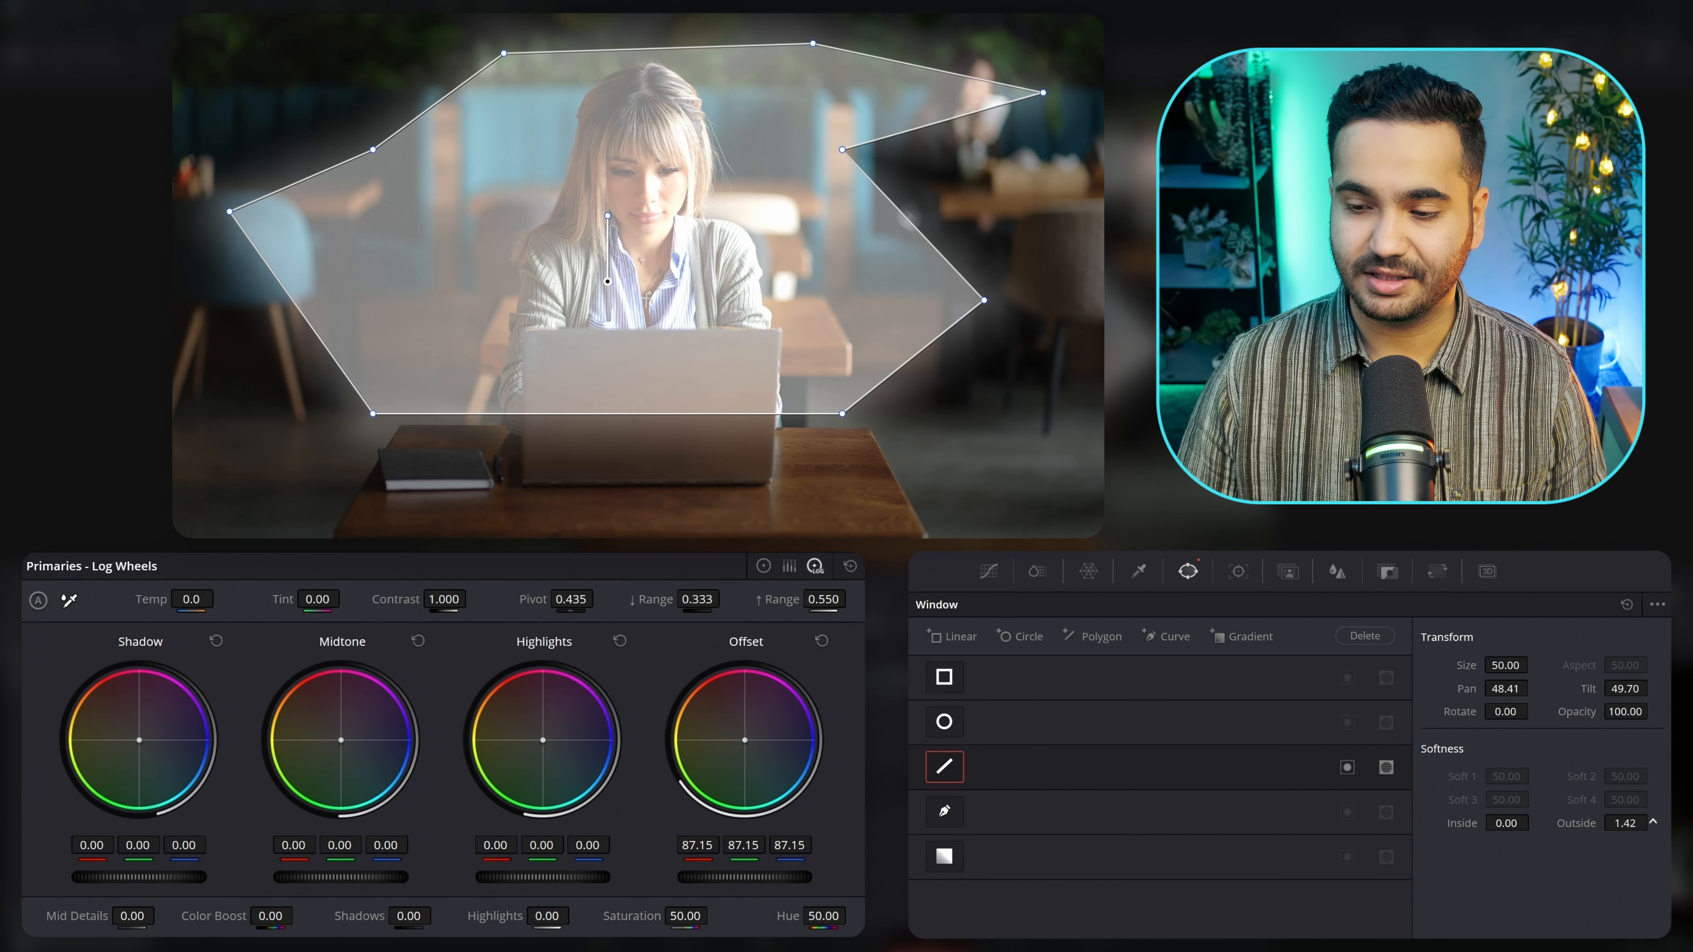
pyautogui.click(949, 771)
pyautogui.click(944, 811)
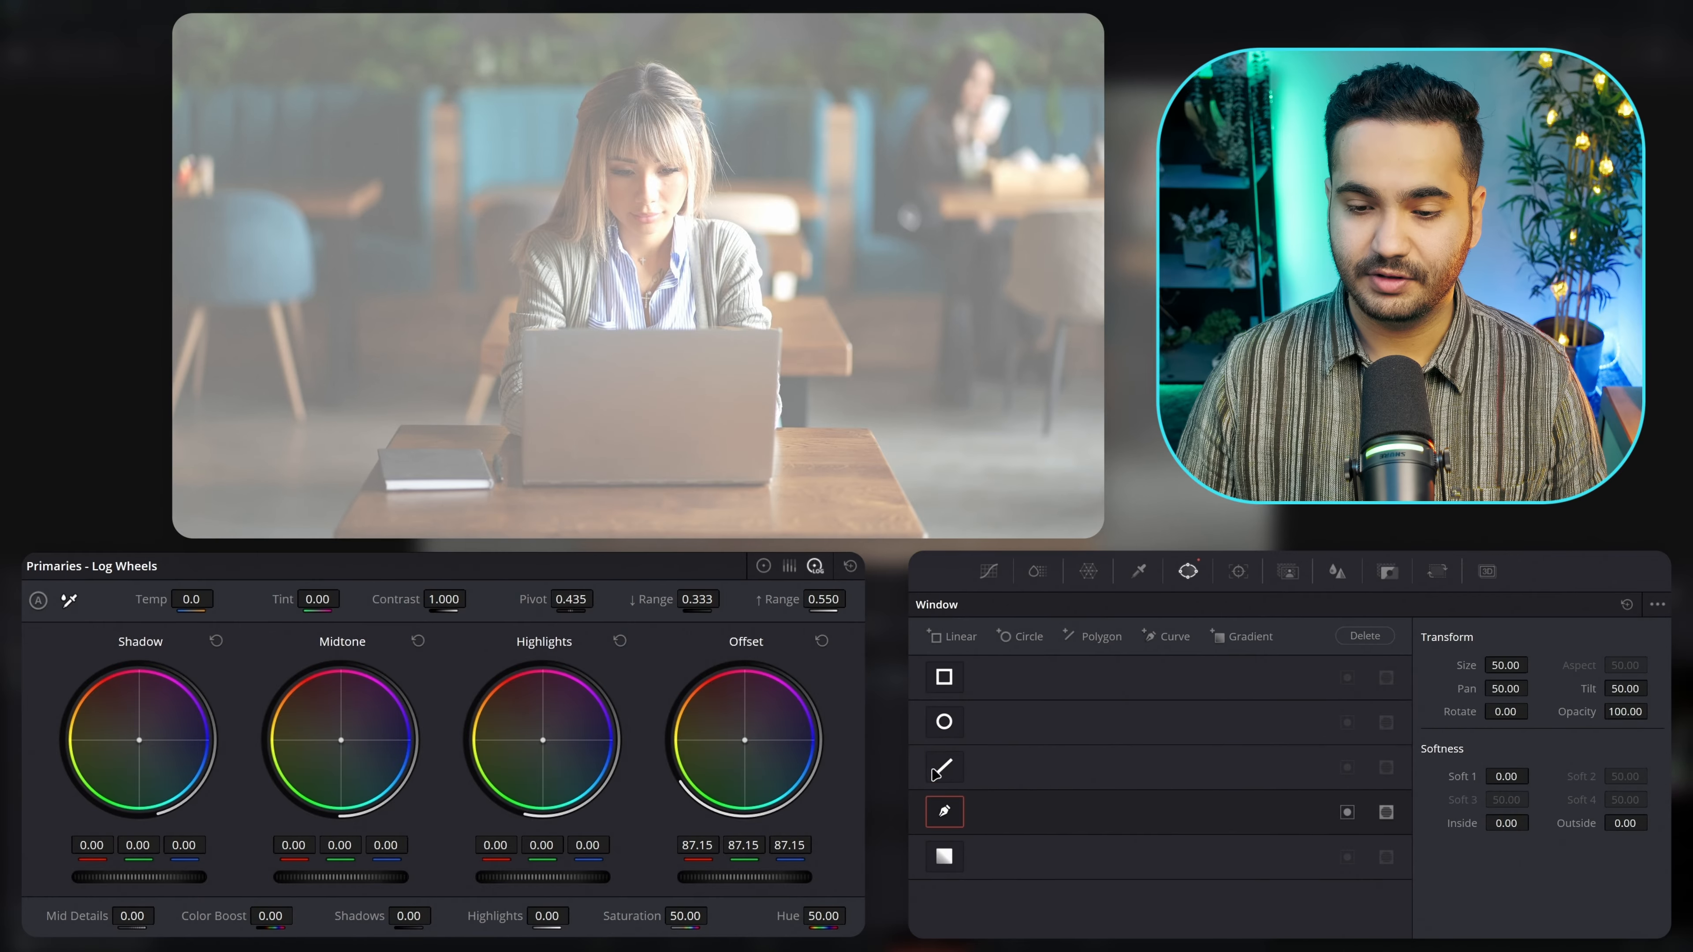
pyautogui.click(521, 437)
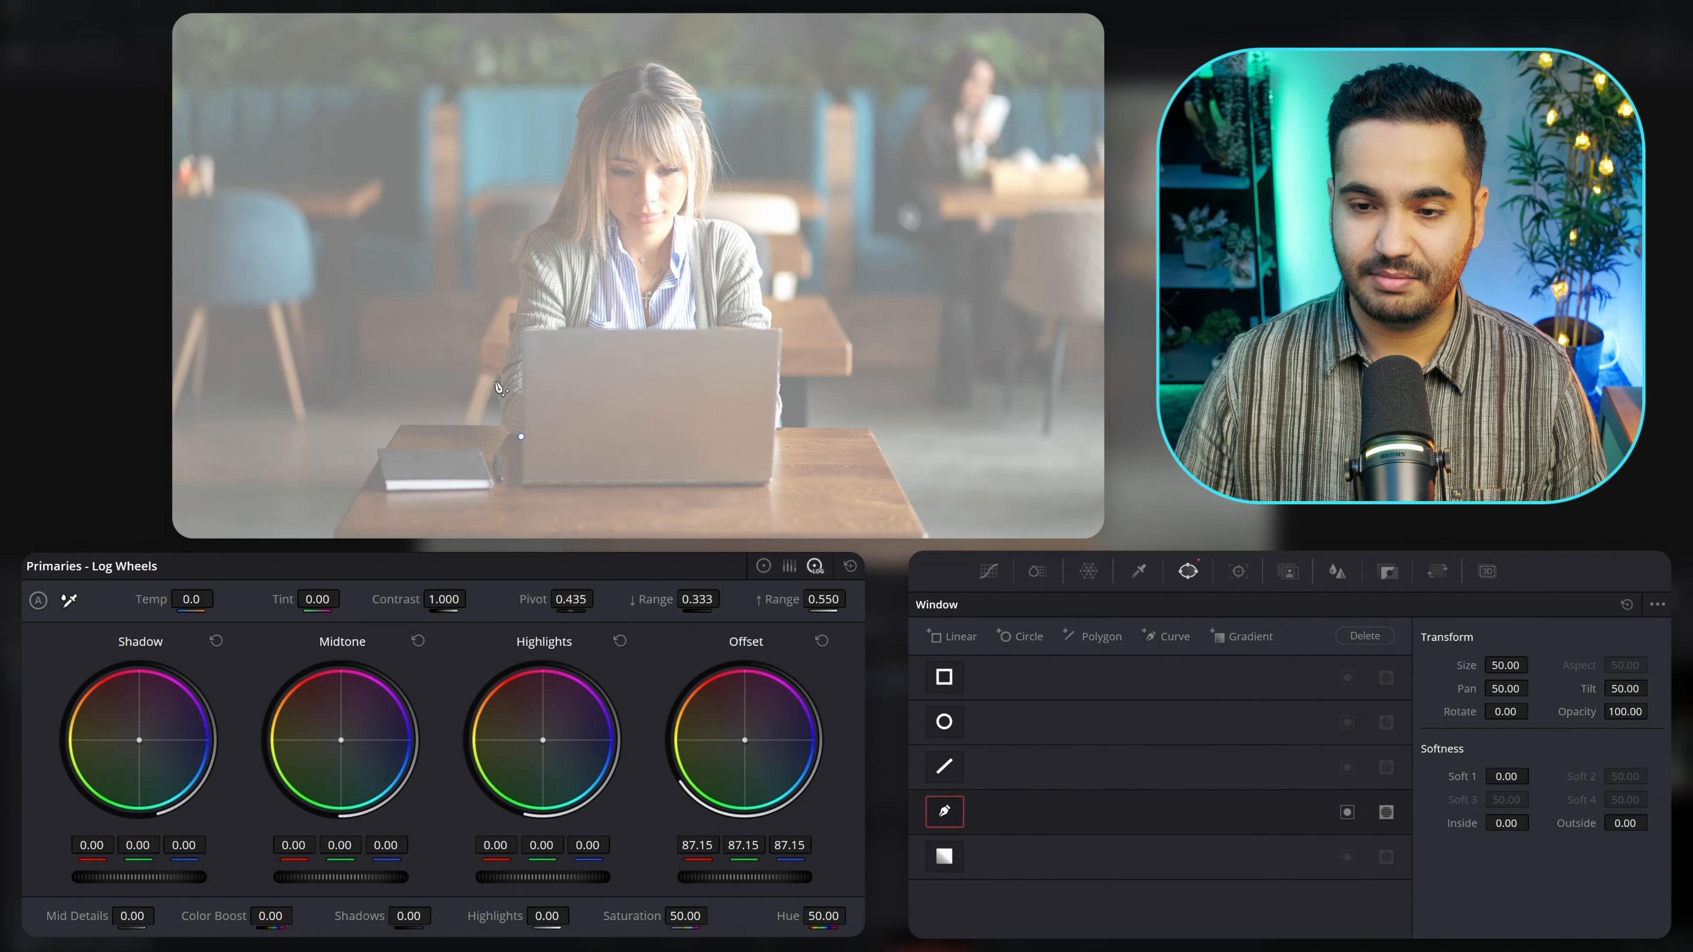
pyautogui.moveTo(496, 377); pyautogui.dragTo(512, 320)
pyautogui.hotkey('ctrl', 'z')
pyautogui.hotkey('ctrl', 'z')
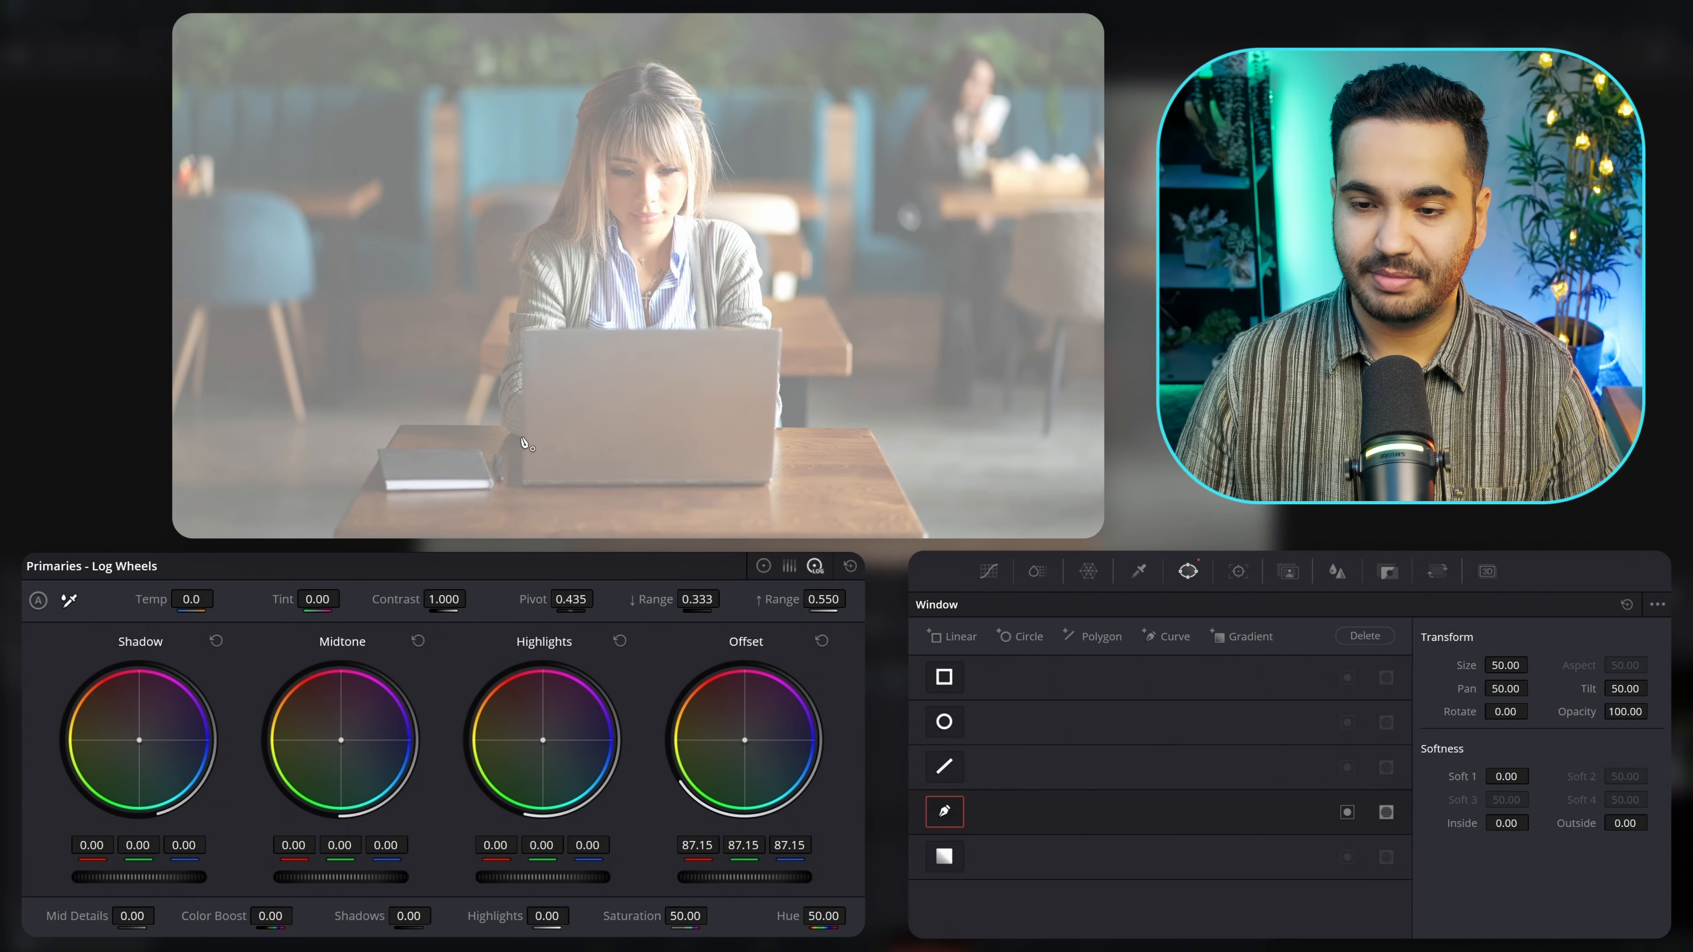
# - Draw a closed curve window around the woman and laptop with straight and curved segments, extending past the table's right side
pyautogui.click(520, 437)
pyautogui.click(500, 423)
pyautogui.click(500, 355)
pyautogui.click(519, 276)
pyautogui.click(518, 231)
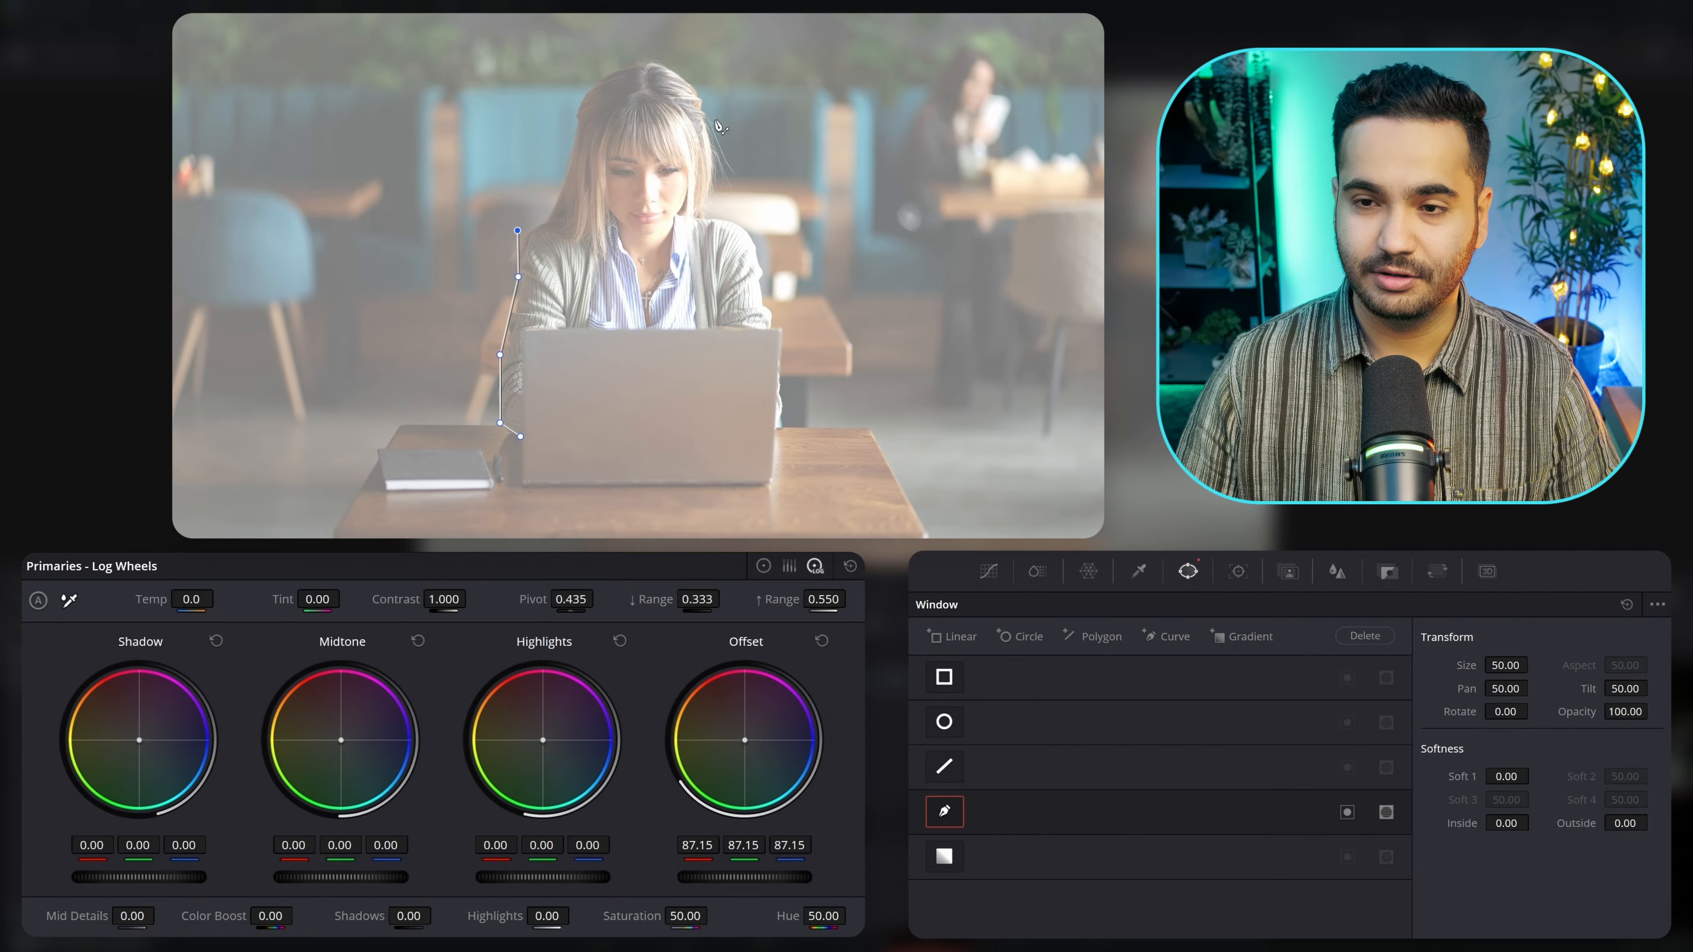
pyautogui.moveTo(713, 120); pyautogui.dragTo(639, 55)
pyautogui.click(763, 144)
pyautogui.moveTo(763, 143); pyautogui.dragTo(775, 300)
pyautogui.moveTo(896, 380); pyautogui.dragTo(939, 381)
pyautogui.moveTo(1012, 449); pyautogui.dragTo(831, 507)
pyautogui.moveTo(661, 483); pyautogui.dragTo(602, 434)
pyautogui.moveTo(561, 440); pyautogui.dragTo(539, 461)
pyautogui.moveTo(500, 449); pyautogui.dragTo(512, 442)
pyautogui.click(520, 437)
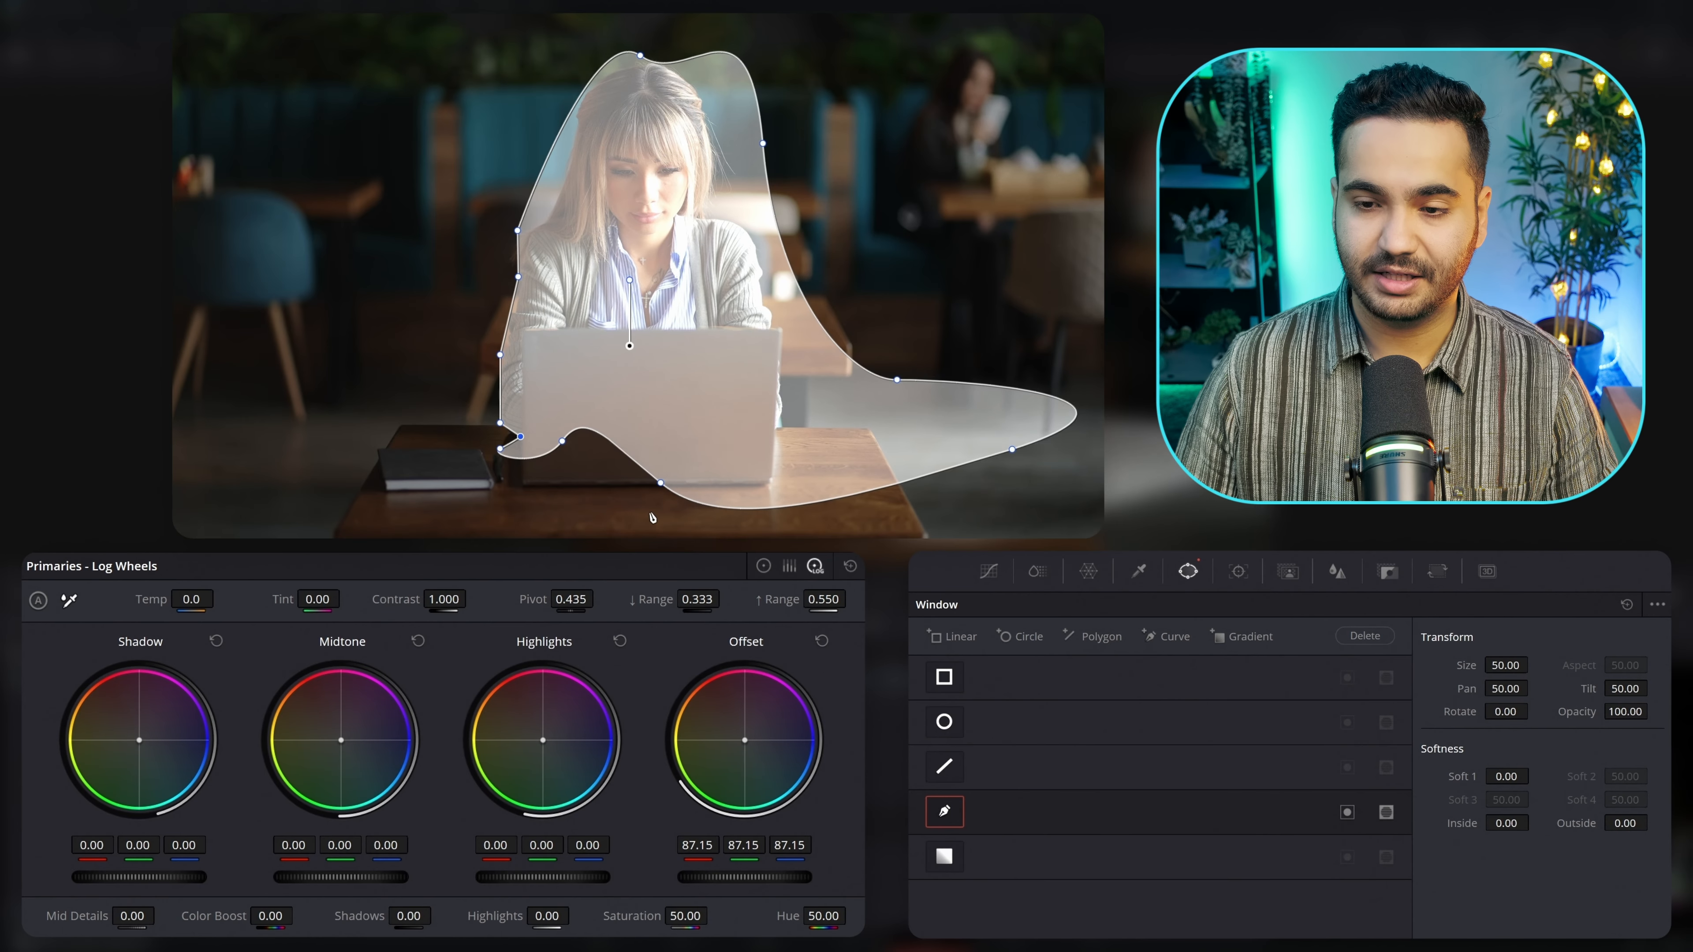
# - Reshape the curve window by pulling its lower-left point outward and adding points along the edge beside the woman's arm and head
pyautogui.click(530, 460)
pyautogui.hotkey('ctrl', 'z')
pyautogui.click(521, 437)
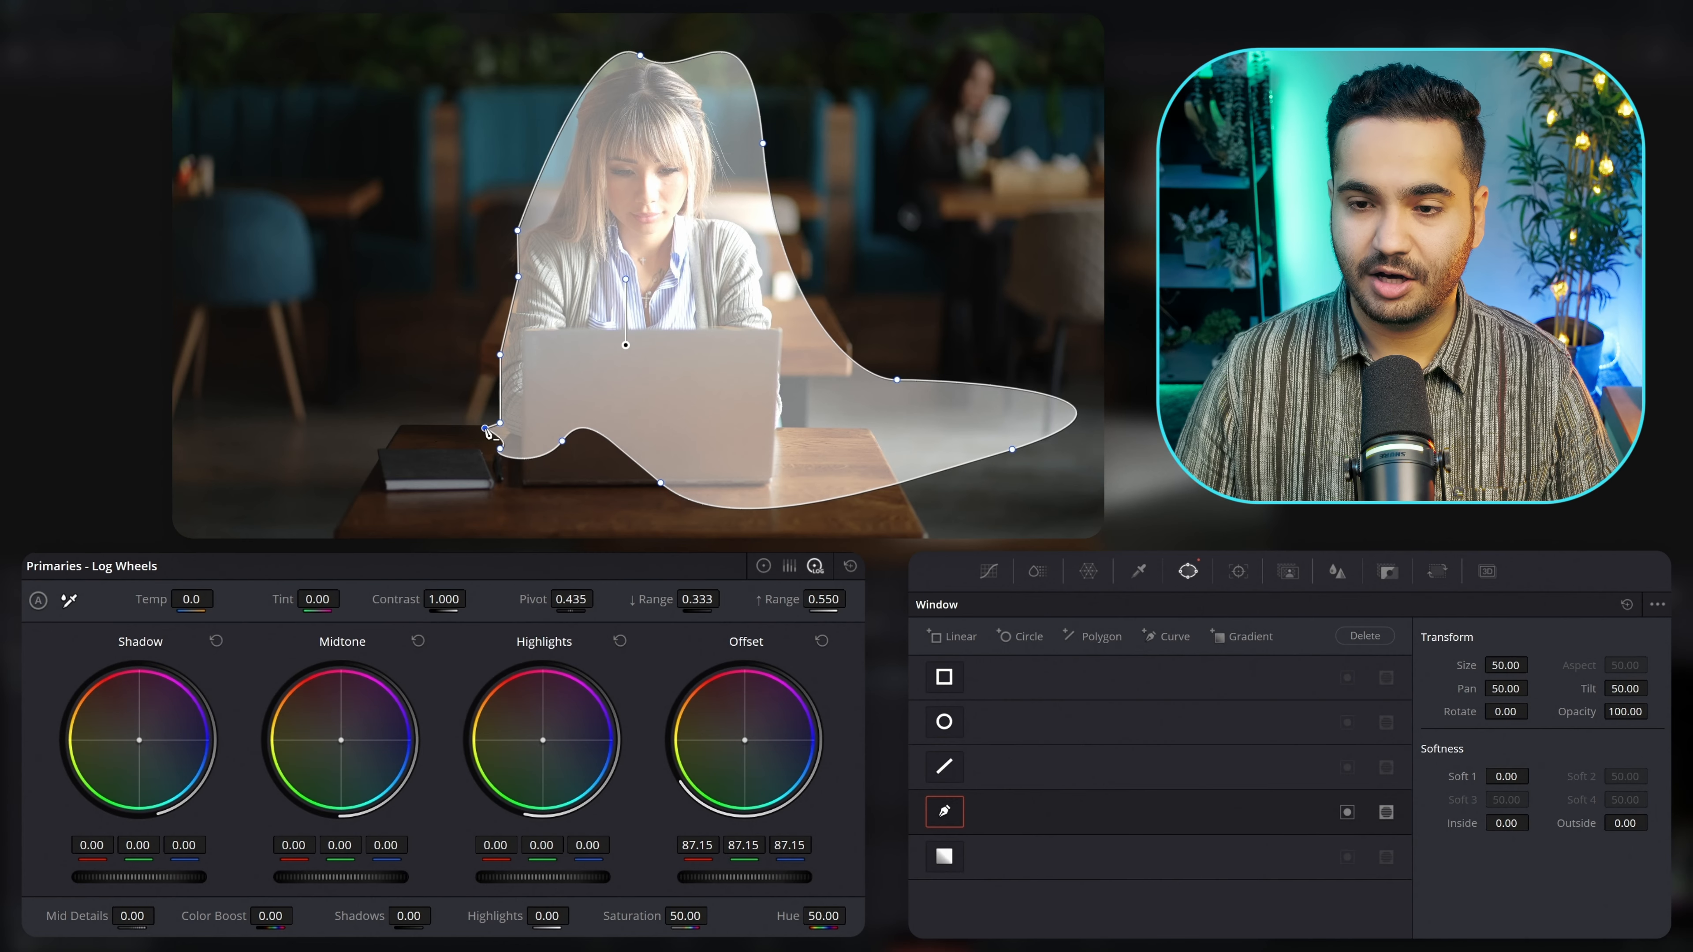
pyautogui.moveTo(521, 437); pyautogui.dragTo(354, 422)
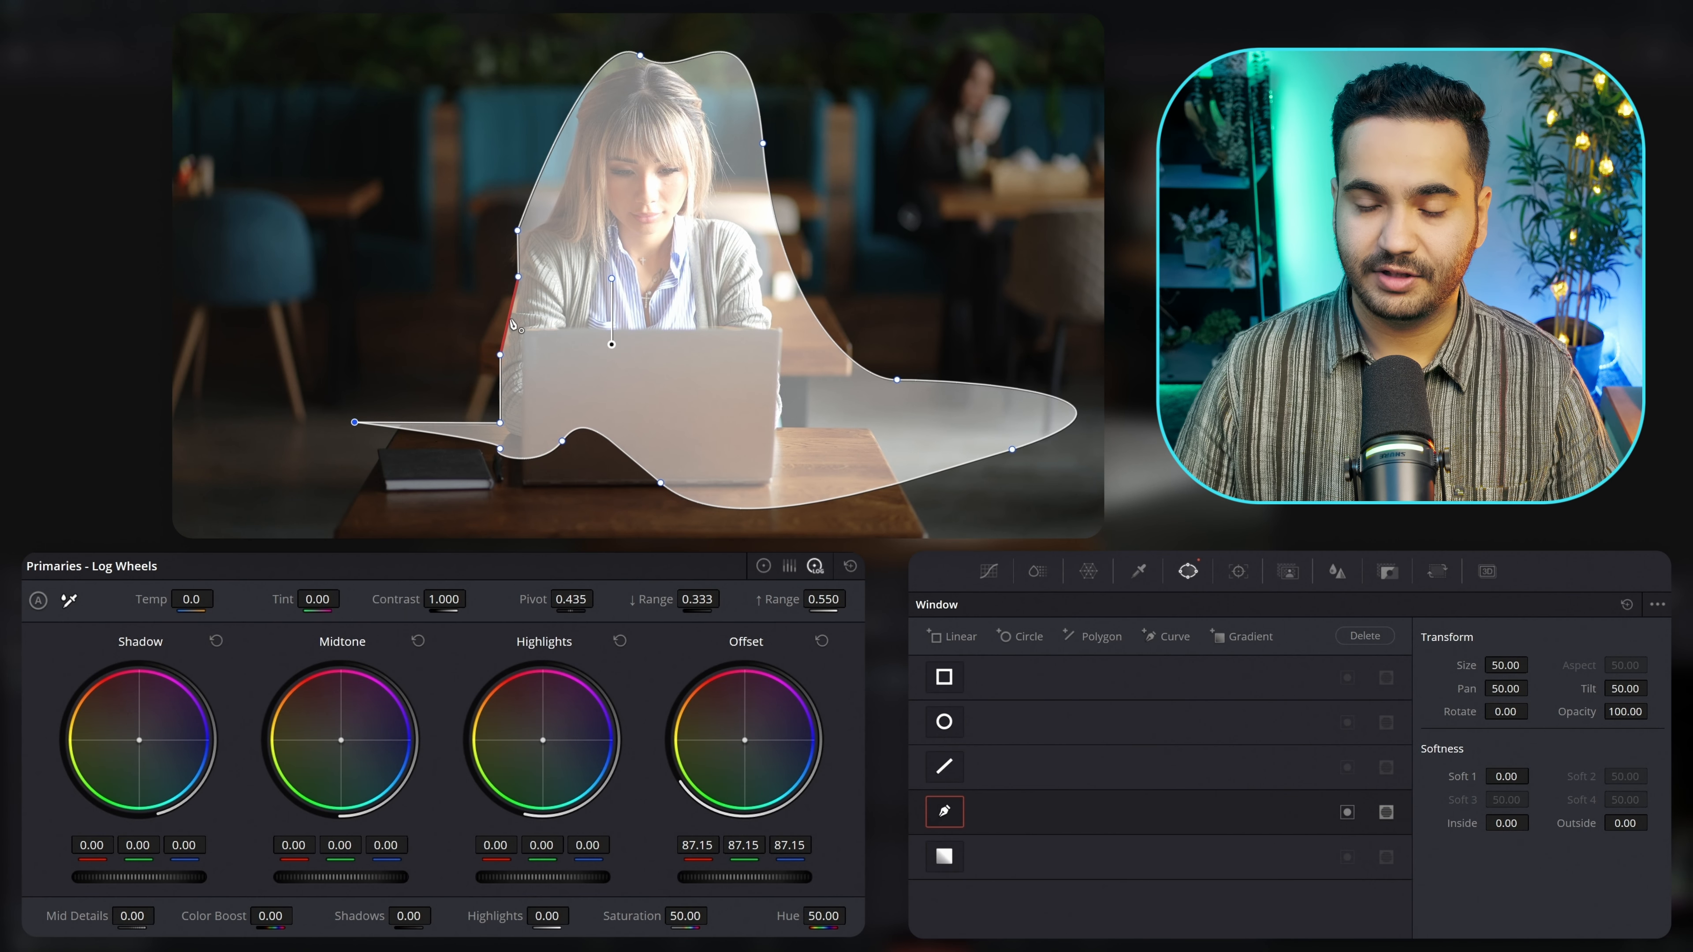
pyautogui.moveTo(512, 325); pyautogui.dragTo(371, 265)
pyautogui.moveTo(563, 147); pyautogui.dragTo(405, 113)
pyautogui.moveTo(538, 72); pyautogui.dragTo(580, 132)
pyautogui.hotkey('ctrl', 'z')
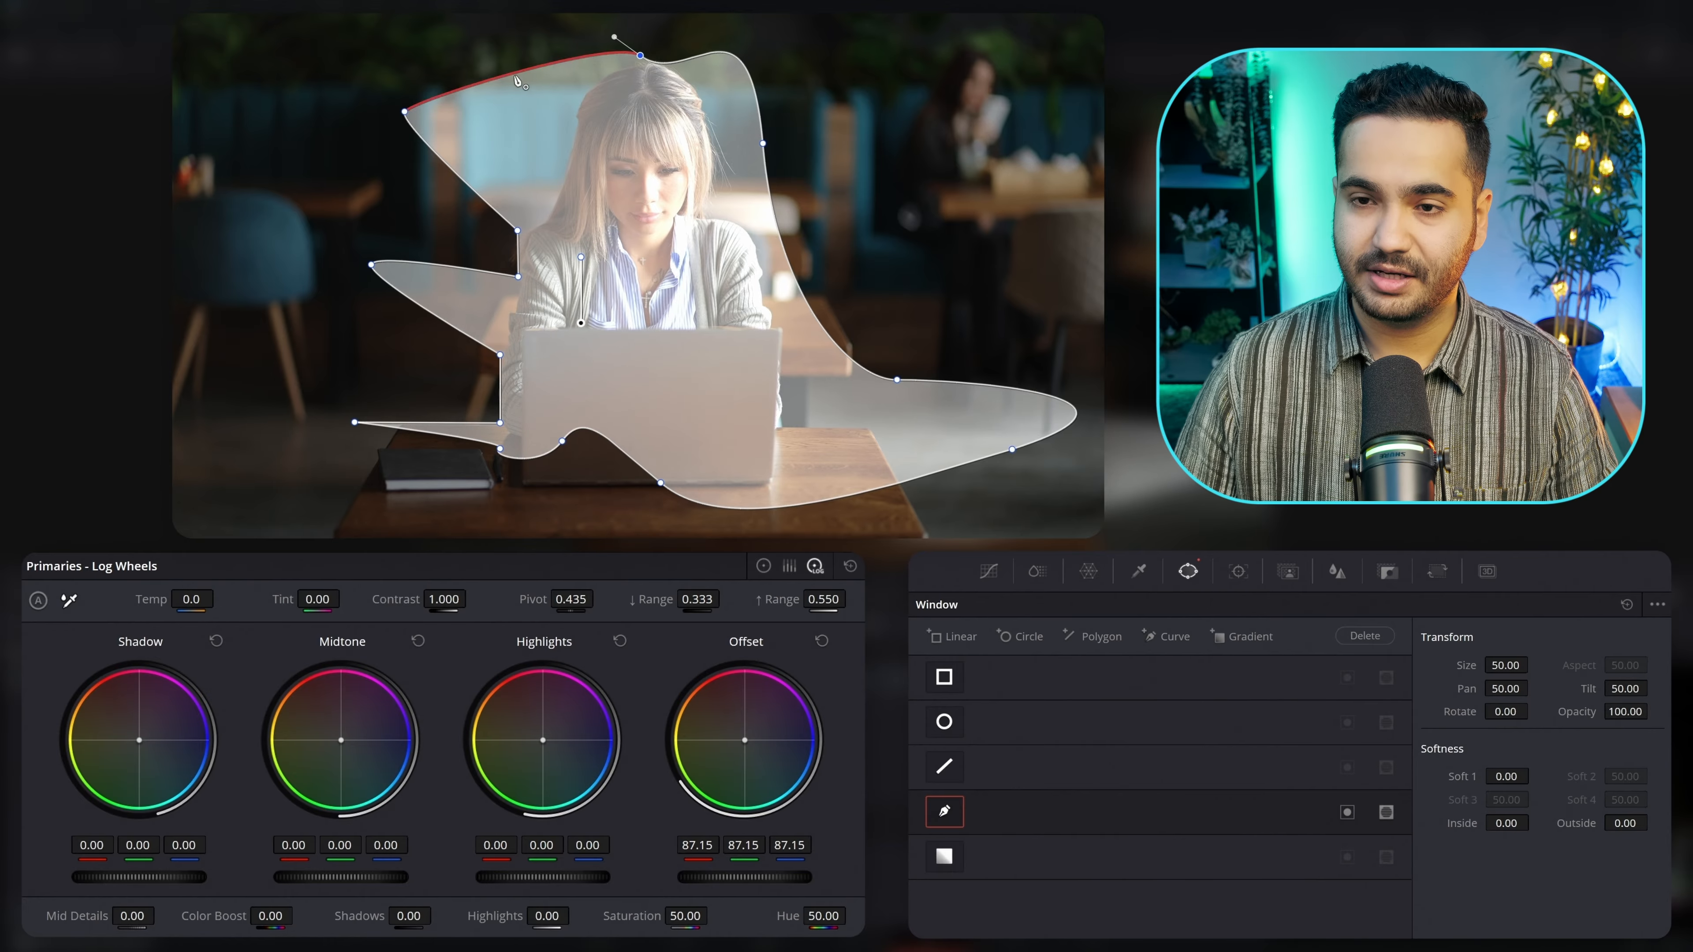
pyautogui.moveTo(517, 81); pyautogui.dragTo(539, 145)
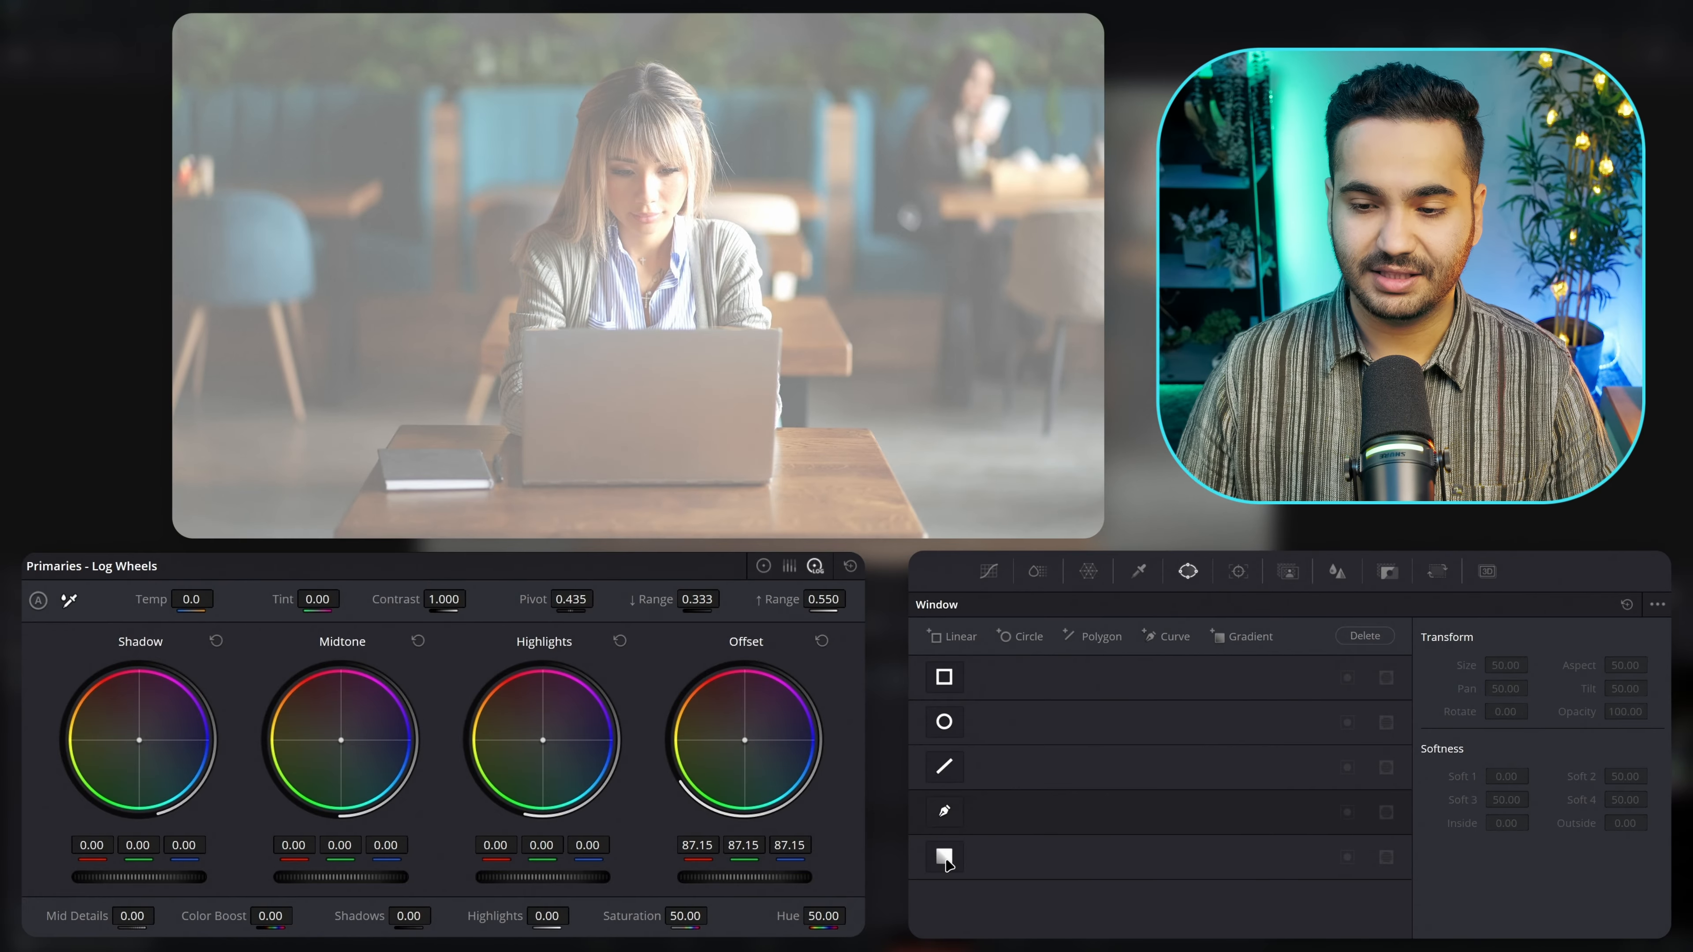
# - Add a gradient window across the image's left side at about pan 30.51, tilt 50.38, rotation -83.00 and softness 19.47
pyautogui.click(945, 860)
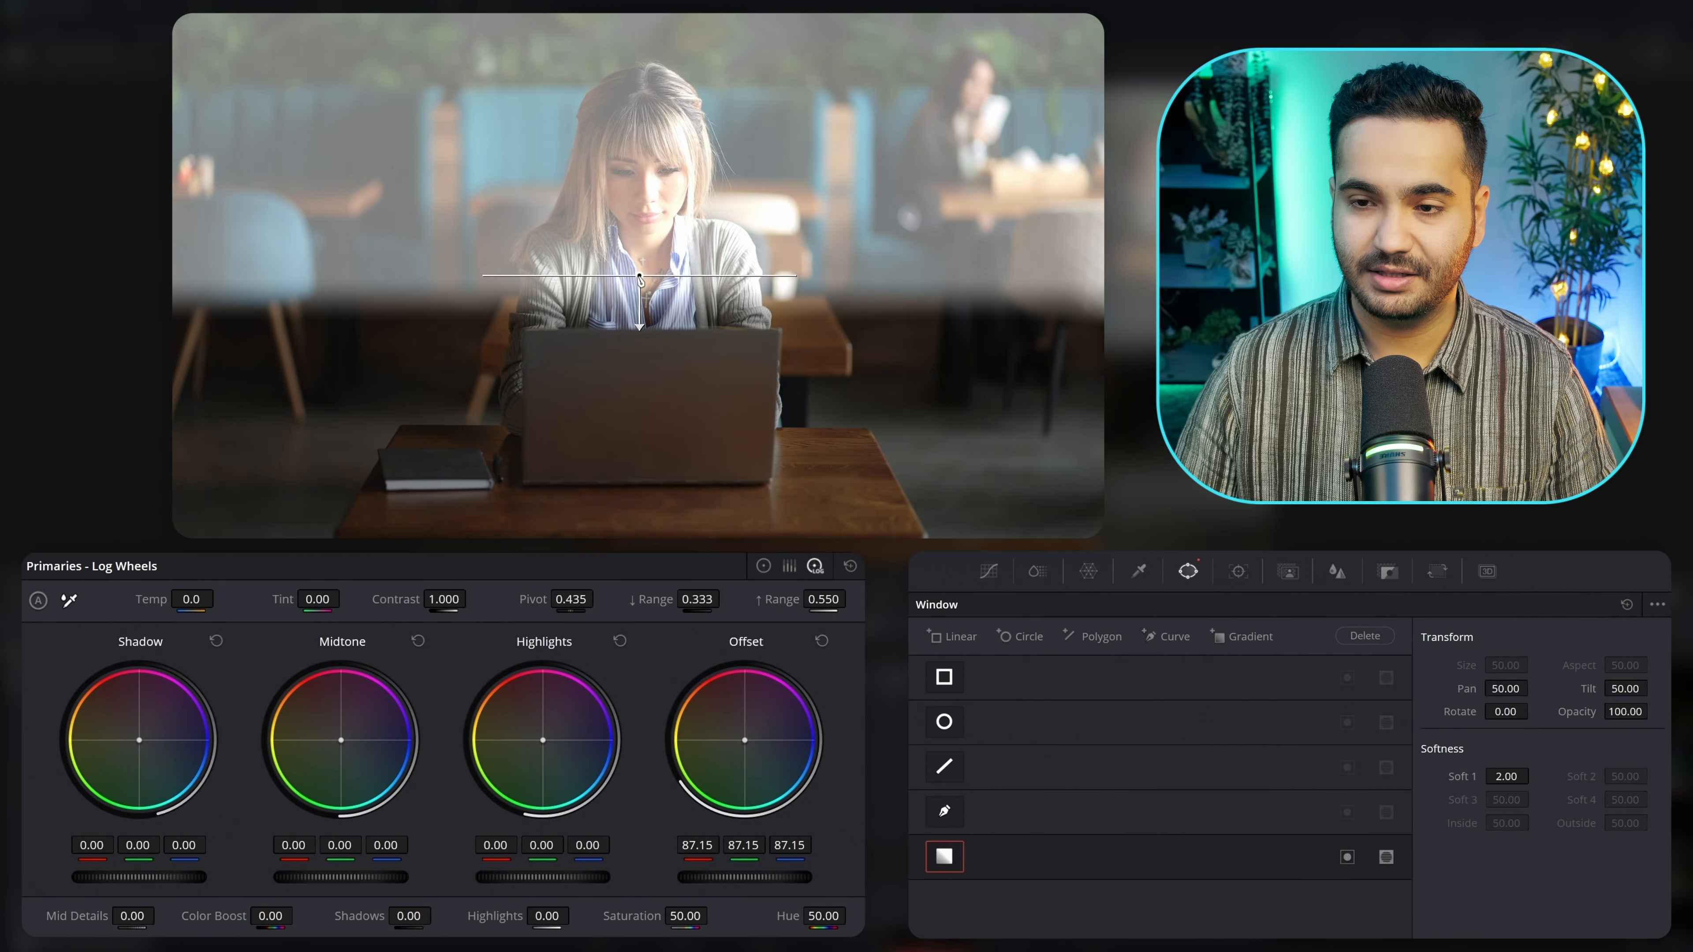
pyautogui.moveTo(639, 280); pyautogui.dragTo(629, 432)
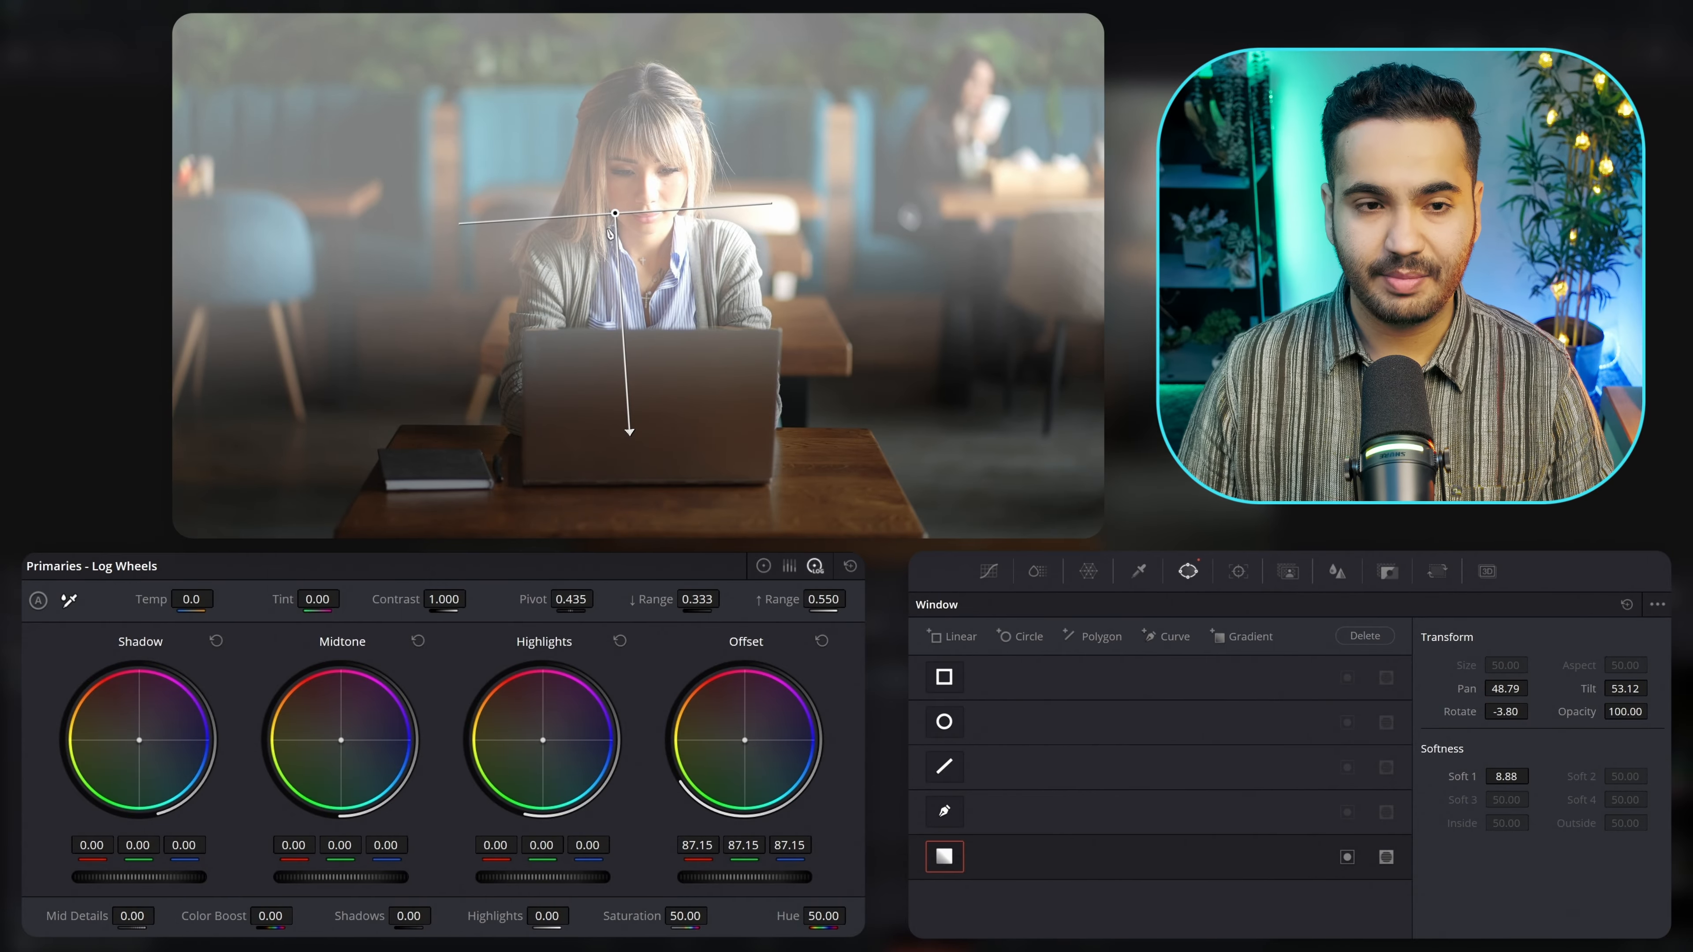
pyautogui.moveTo(615, 214); pyautogui.dragTo(610, 561)
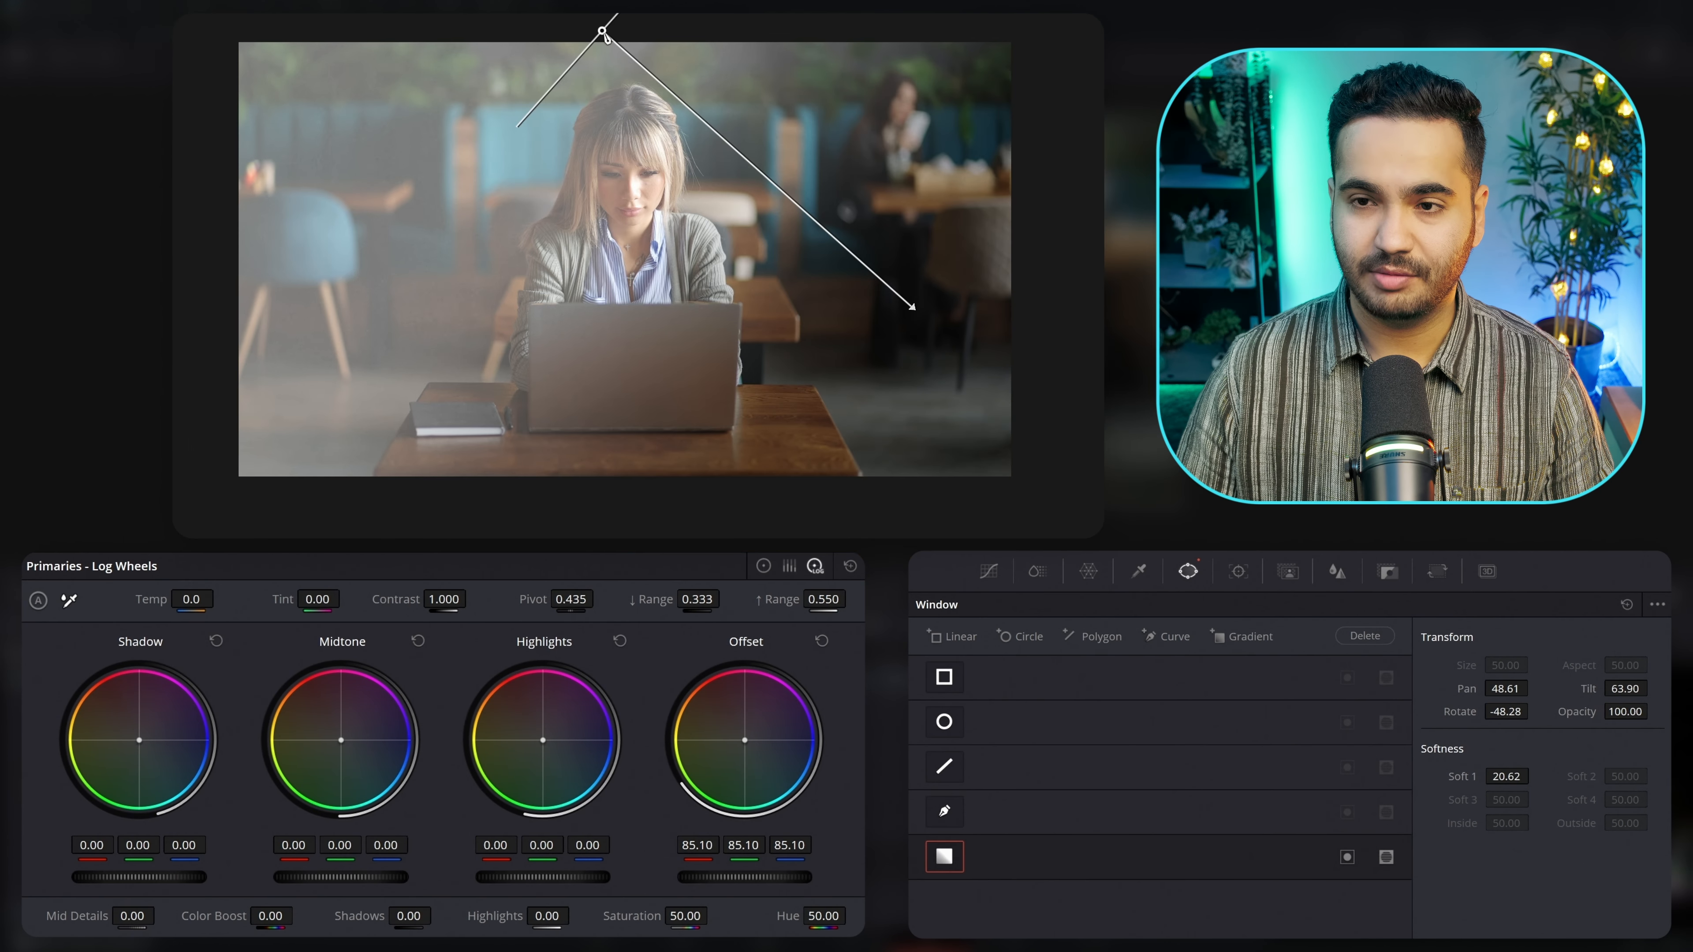
pyautogui.moveTo(606, 39); pyautogui.dragTo(305, 259)
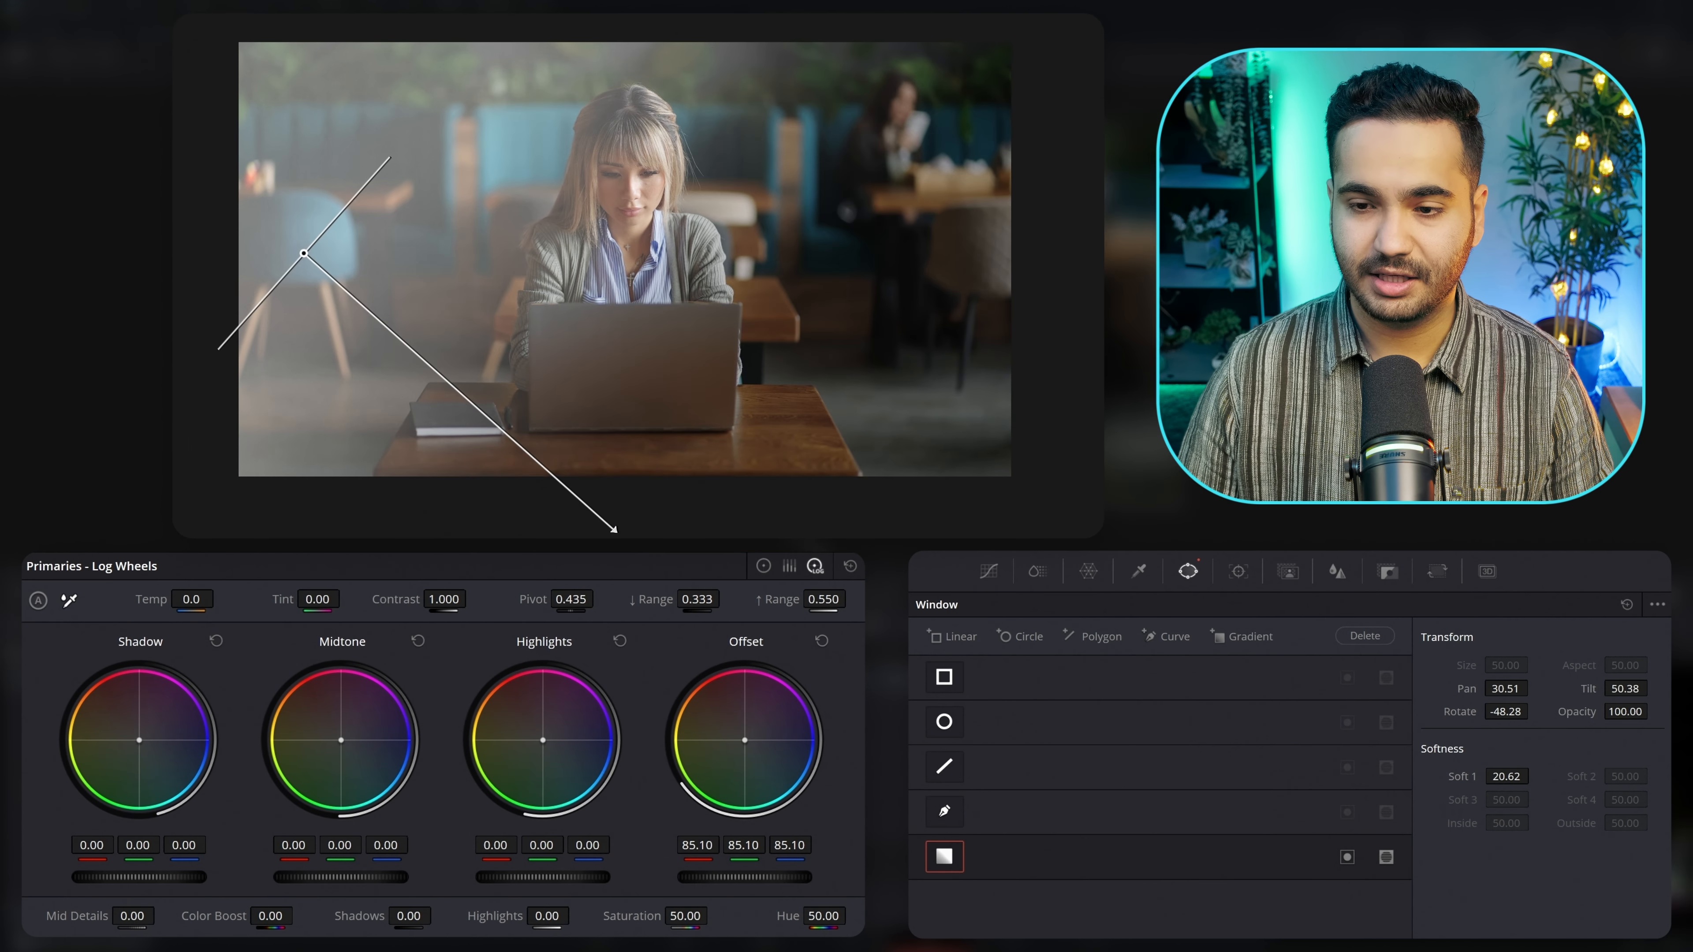
pyautogui.moveTo(612, 528); pyautogui.dragTo(694, 300)
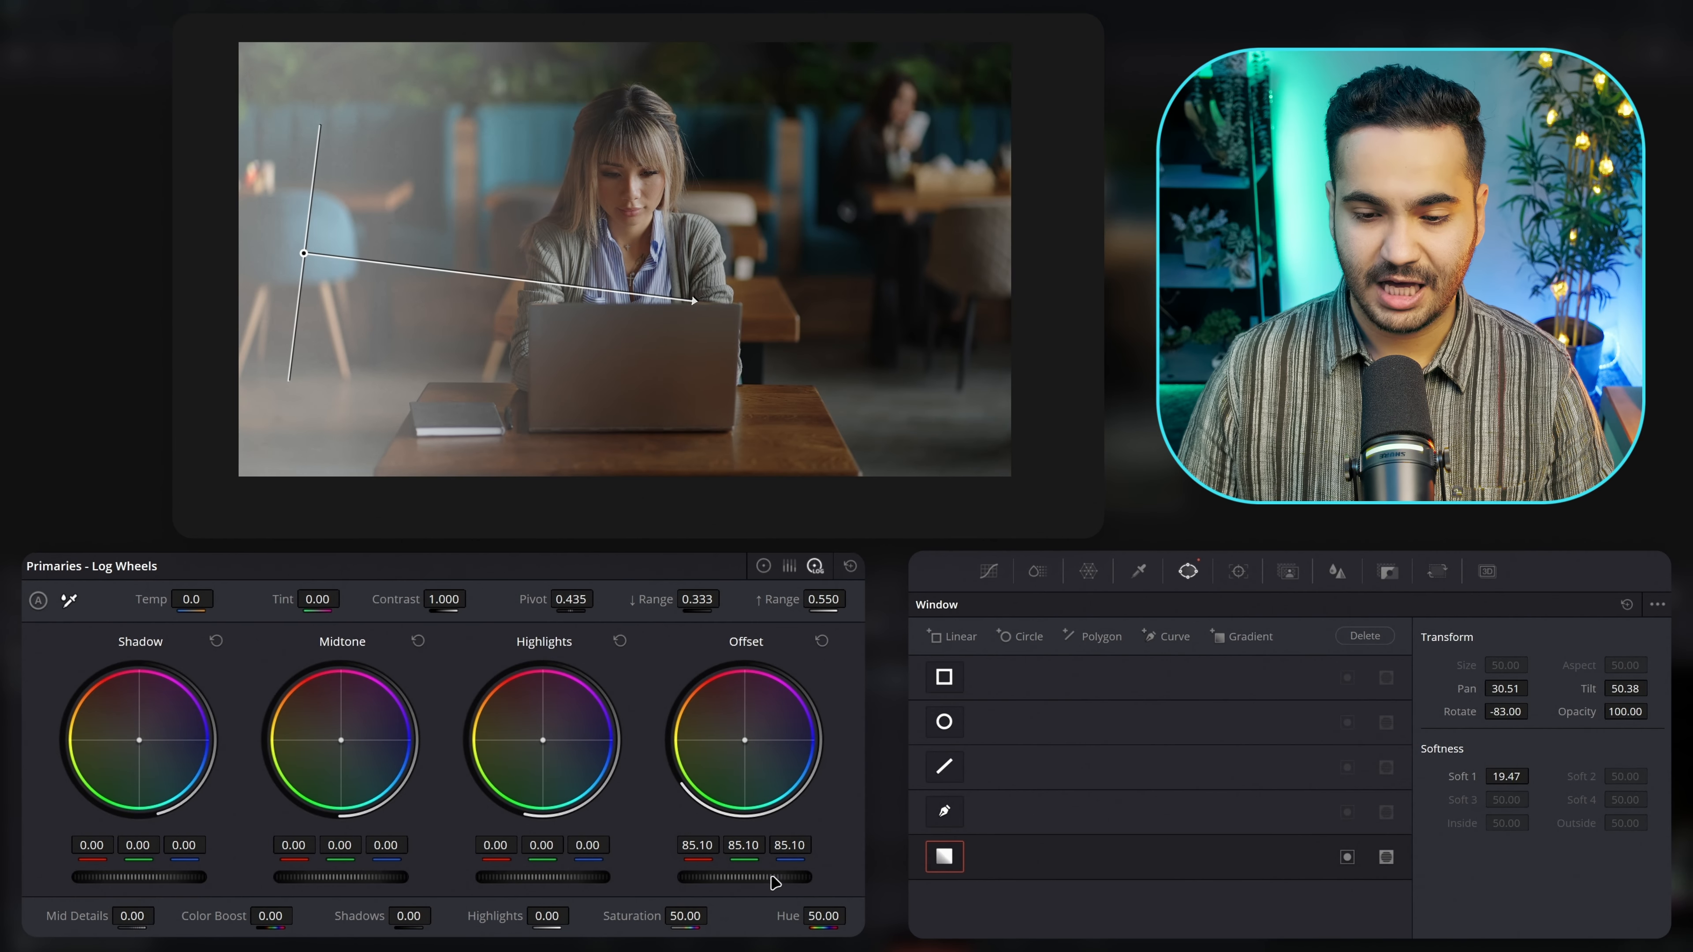
# - Lower the Offset to 9.00 and adjust the gradient window to about -81.87 rotation and 17.05 softness
pyautogui.moveTo(780, 878); pyautogui.dragTo(687, 878)
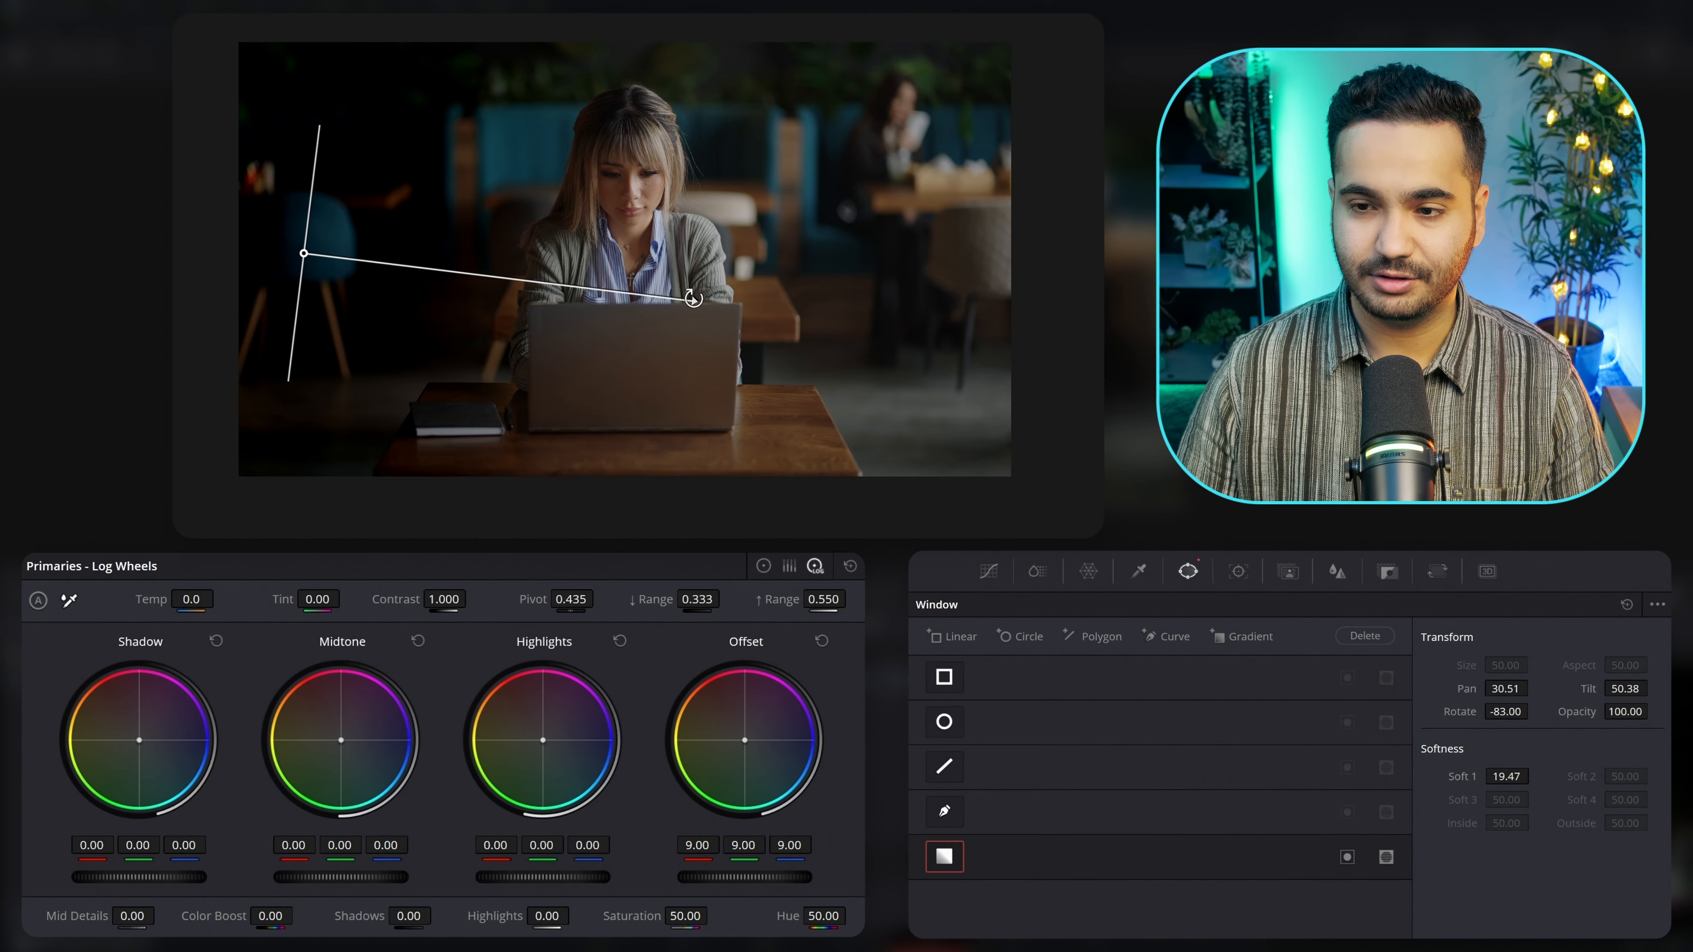
pyautogui.moveTo(694, 300); pyautogui.dragTo(562, 301)
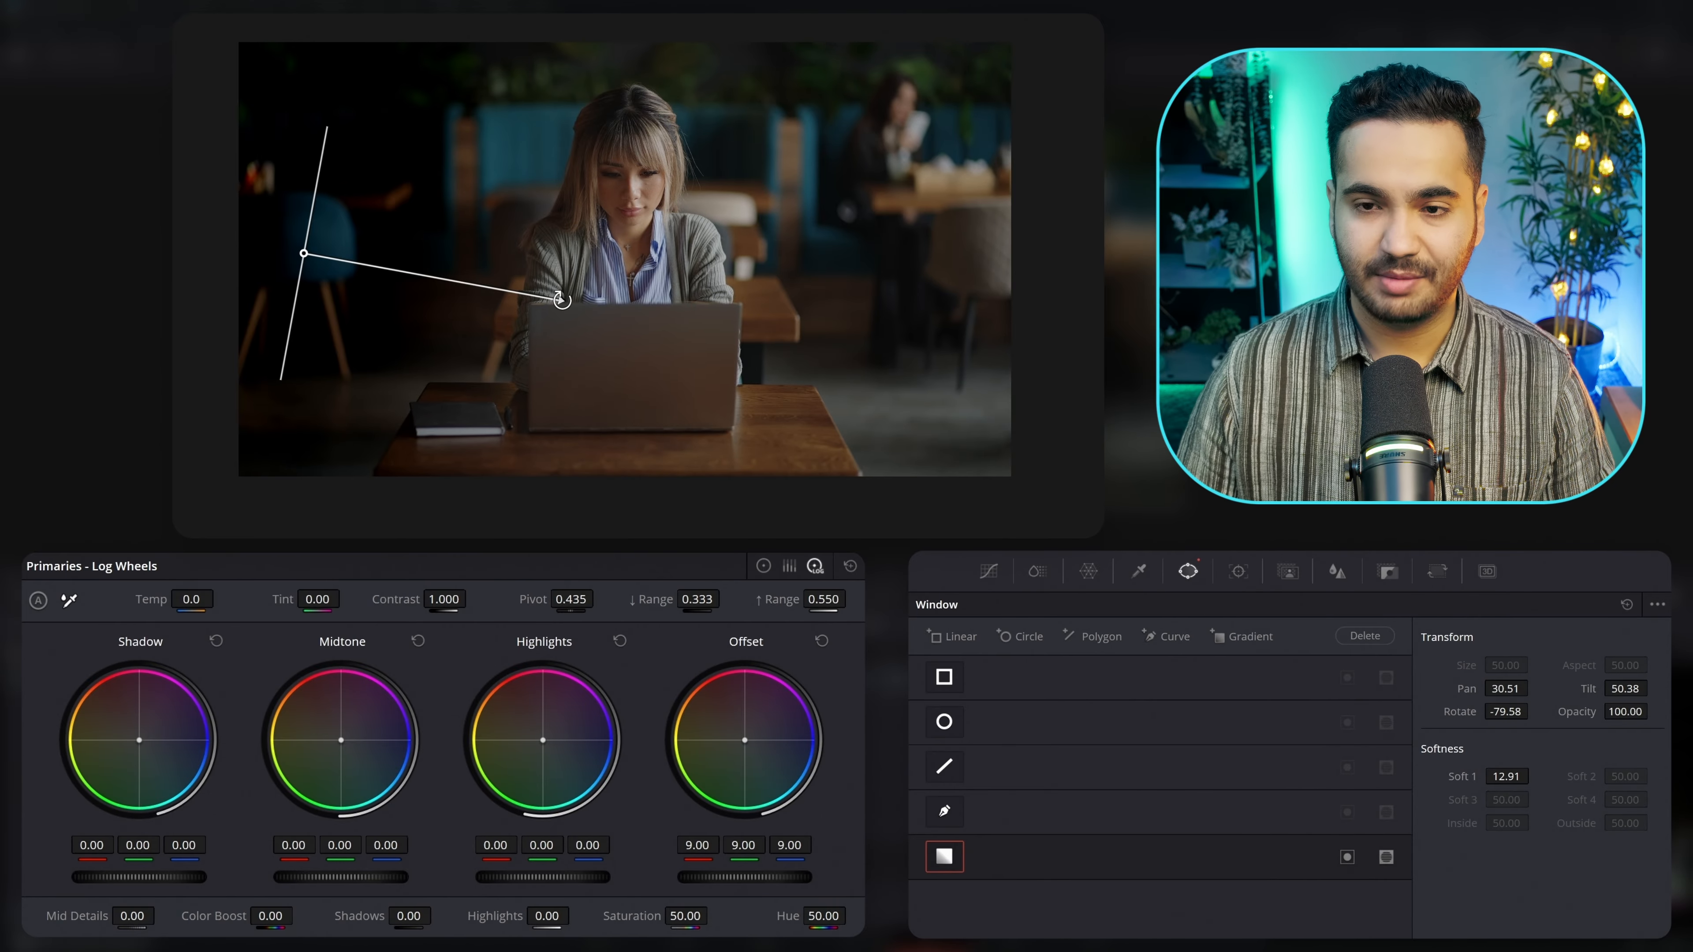
pyautogui.moveTo(561, 300); pyautogui.dragTo(645, 301)
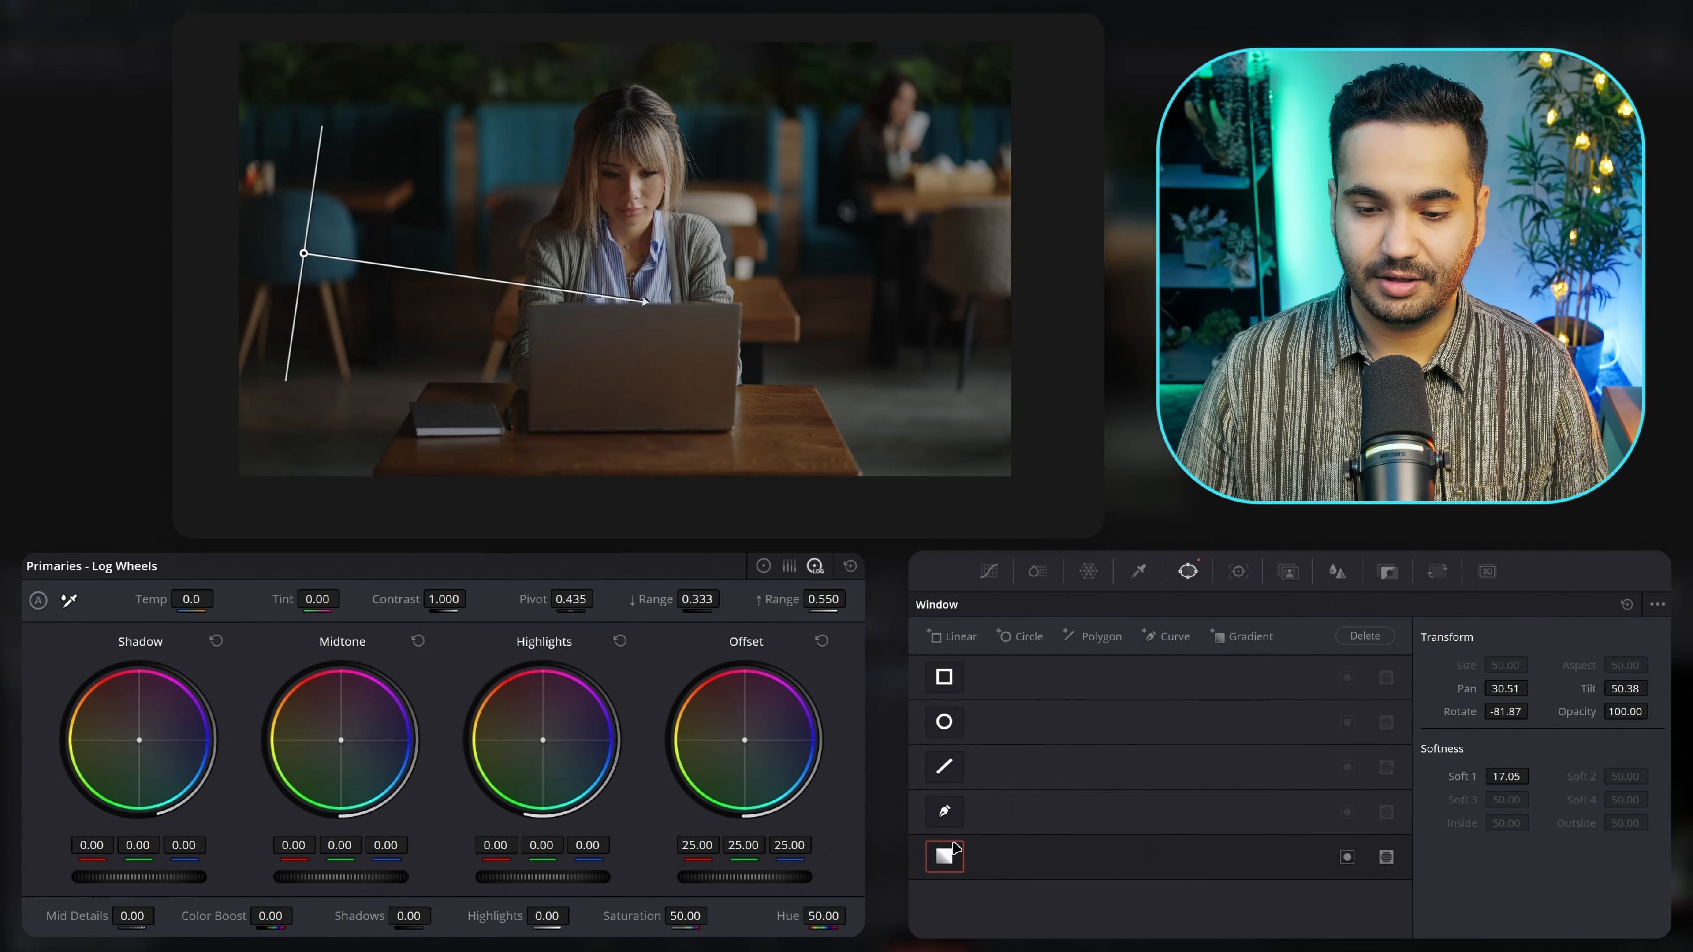
# - Turn off the gradient window, enable the linear, circle and polygon windows together, and move the polygon window to pan 46.39, tilt 50.89
pyautogui.click(954, 862)
pyautogui.click(947, 687)
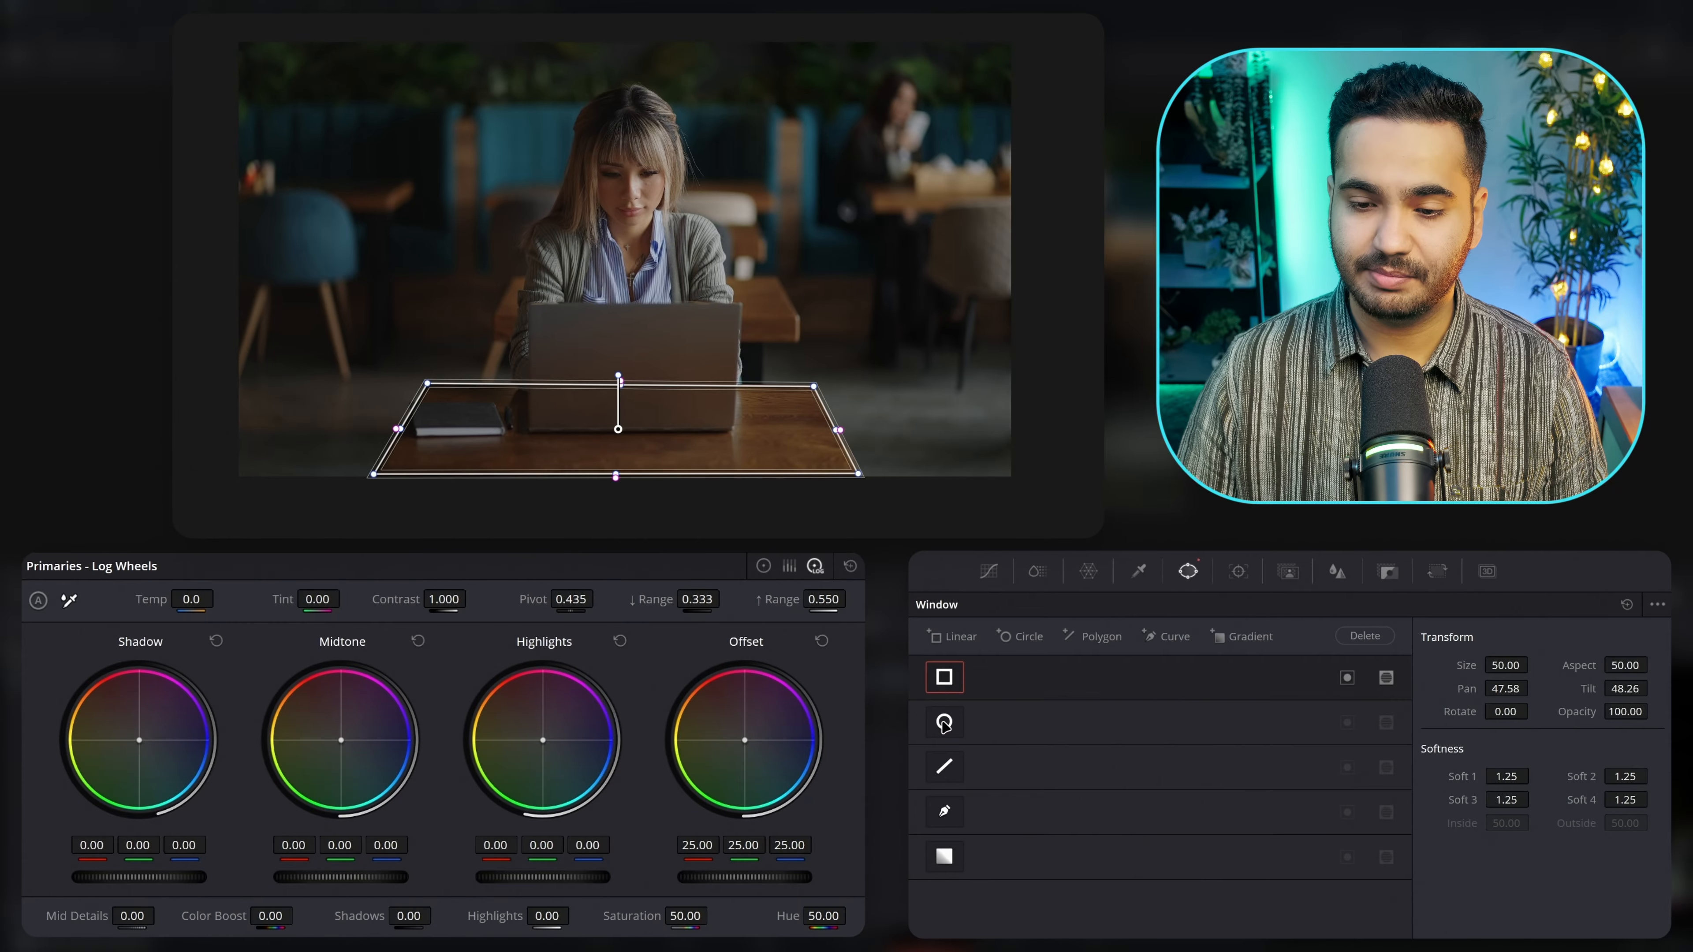
pyautogui.click(944, 722)
pyautogui.click(945, 766)
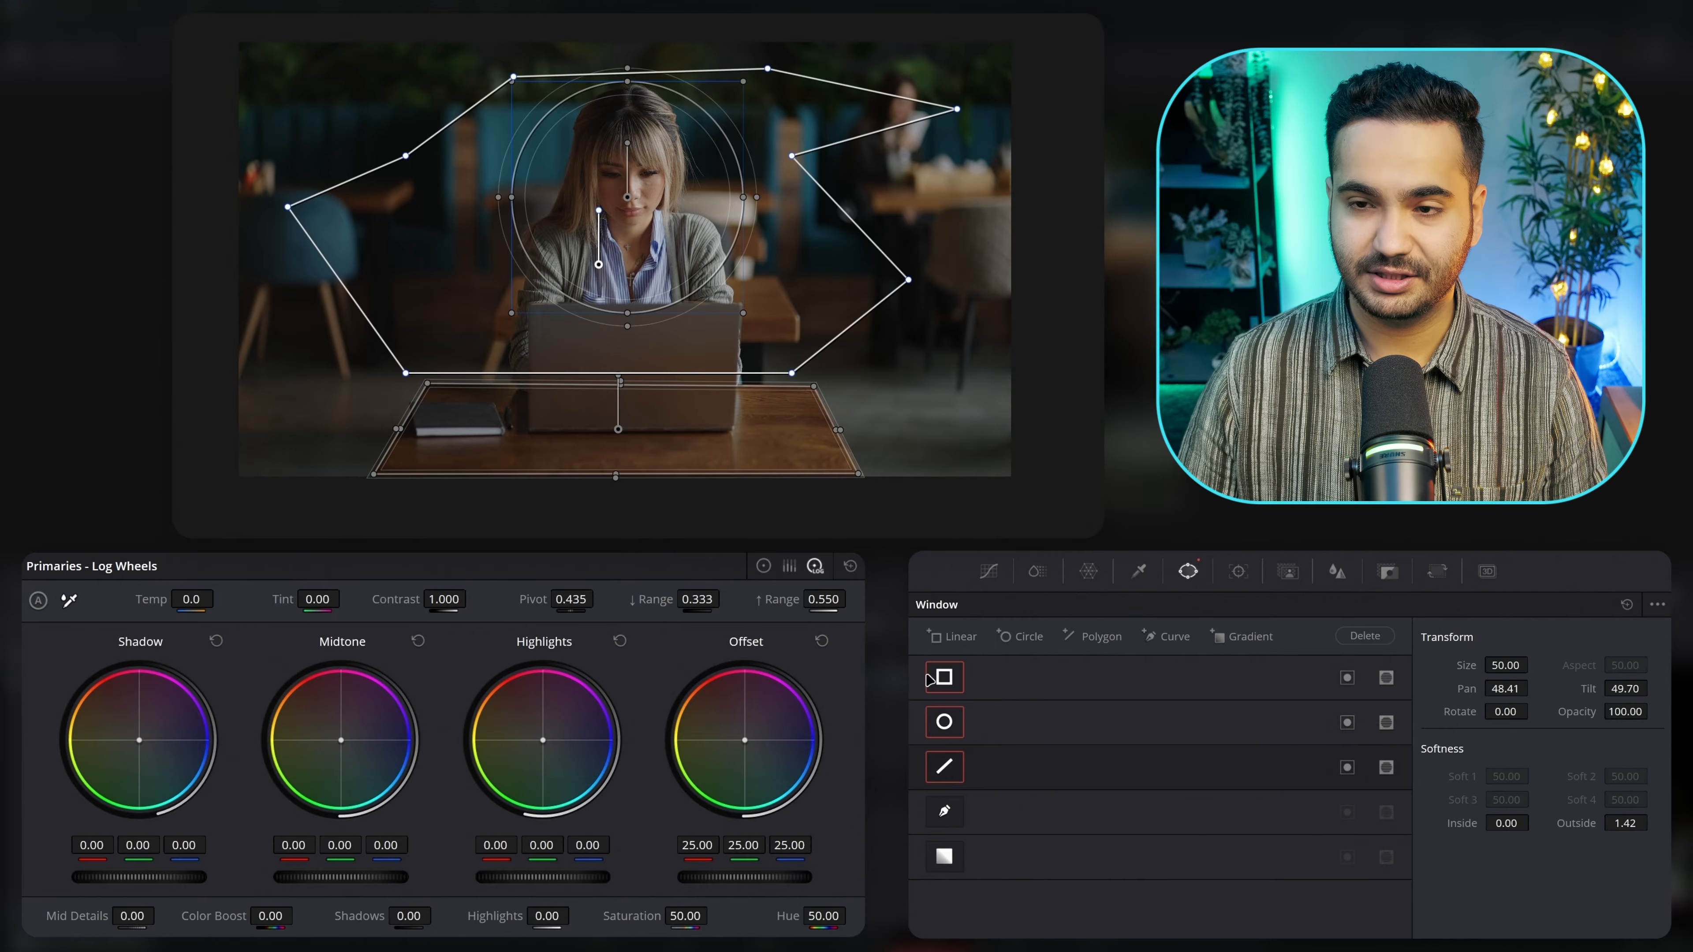
pyautogui.moveTo(502, 287); pyautogui.dragTo(480, 261)
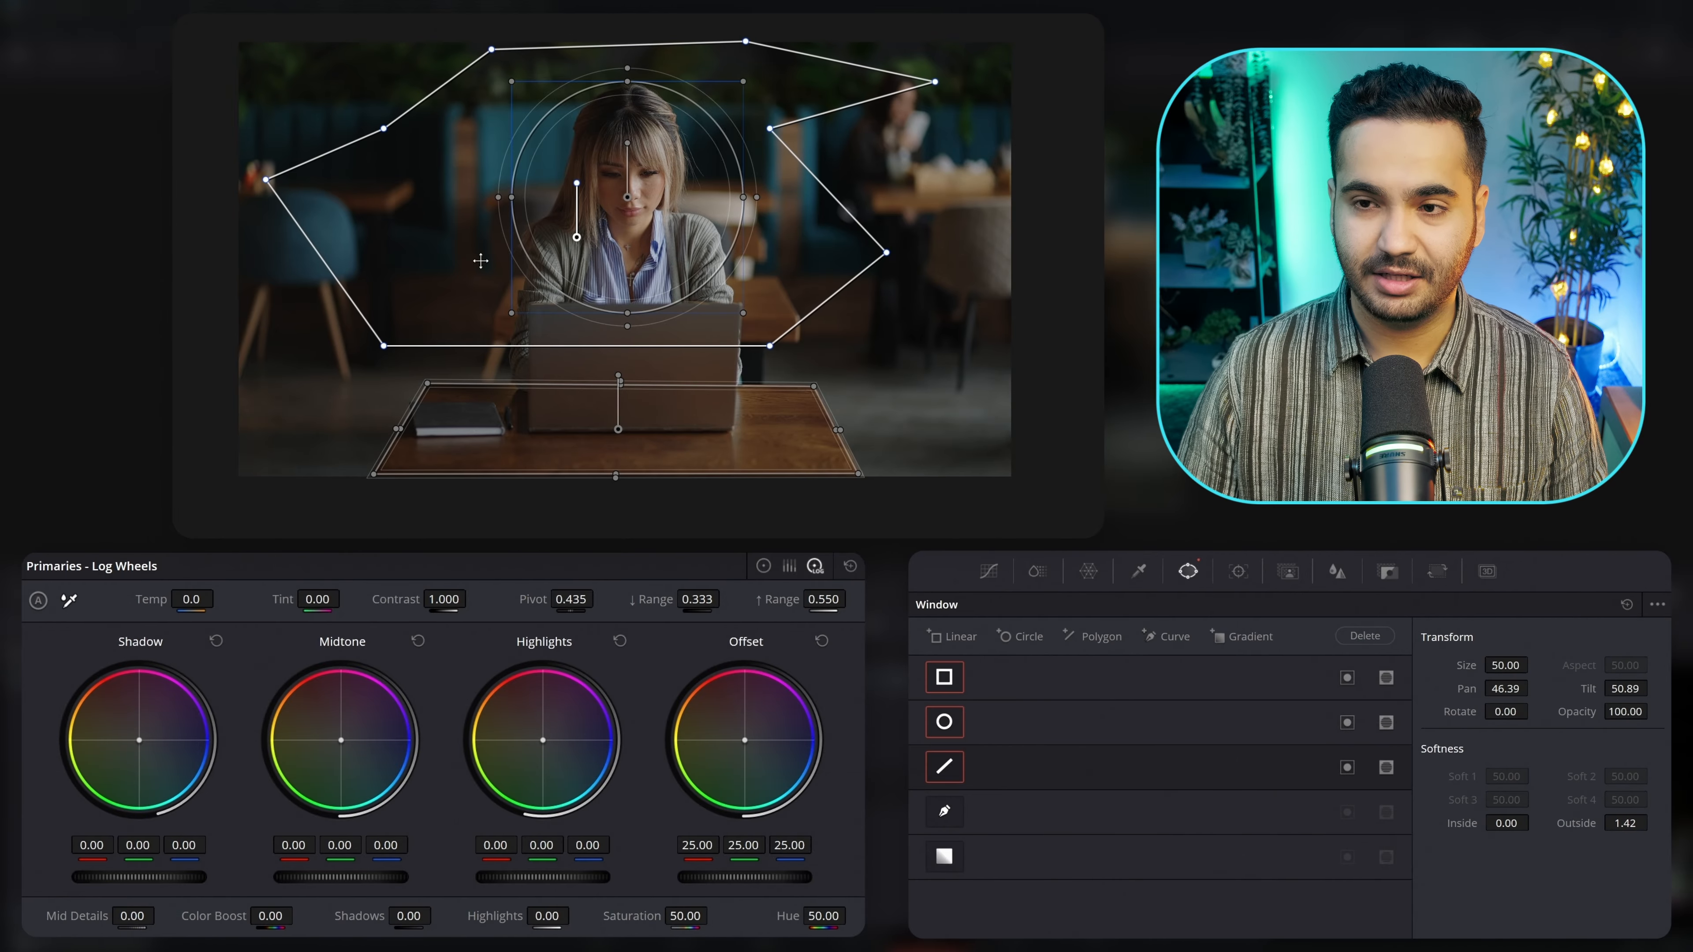
pyautogui.click(973, 686)
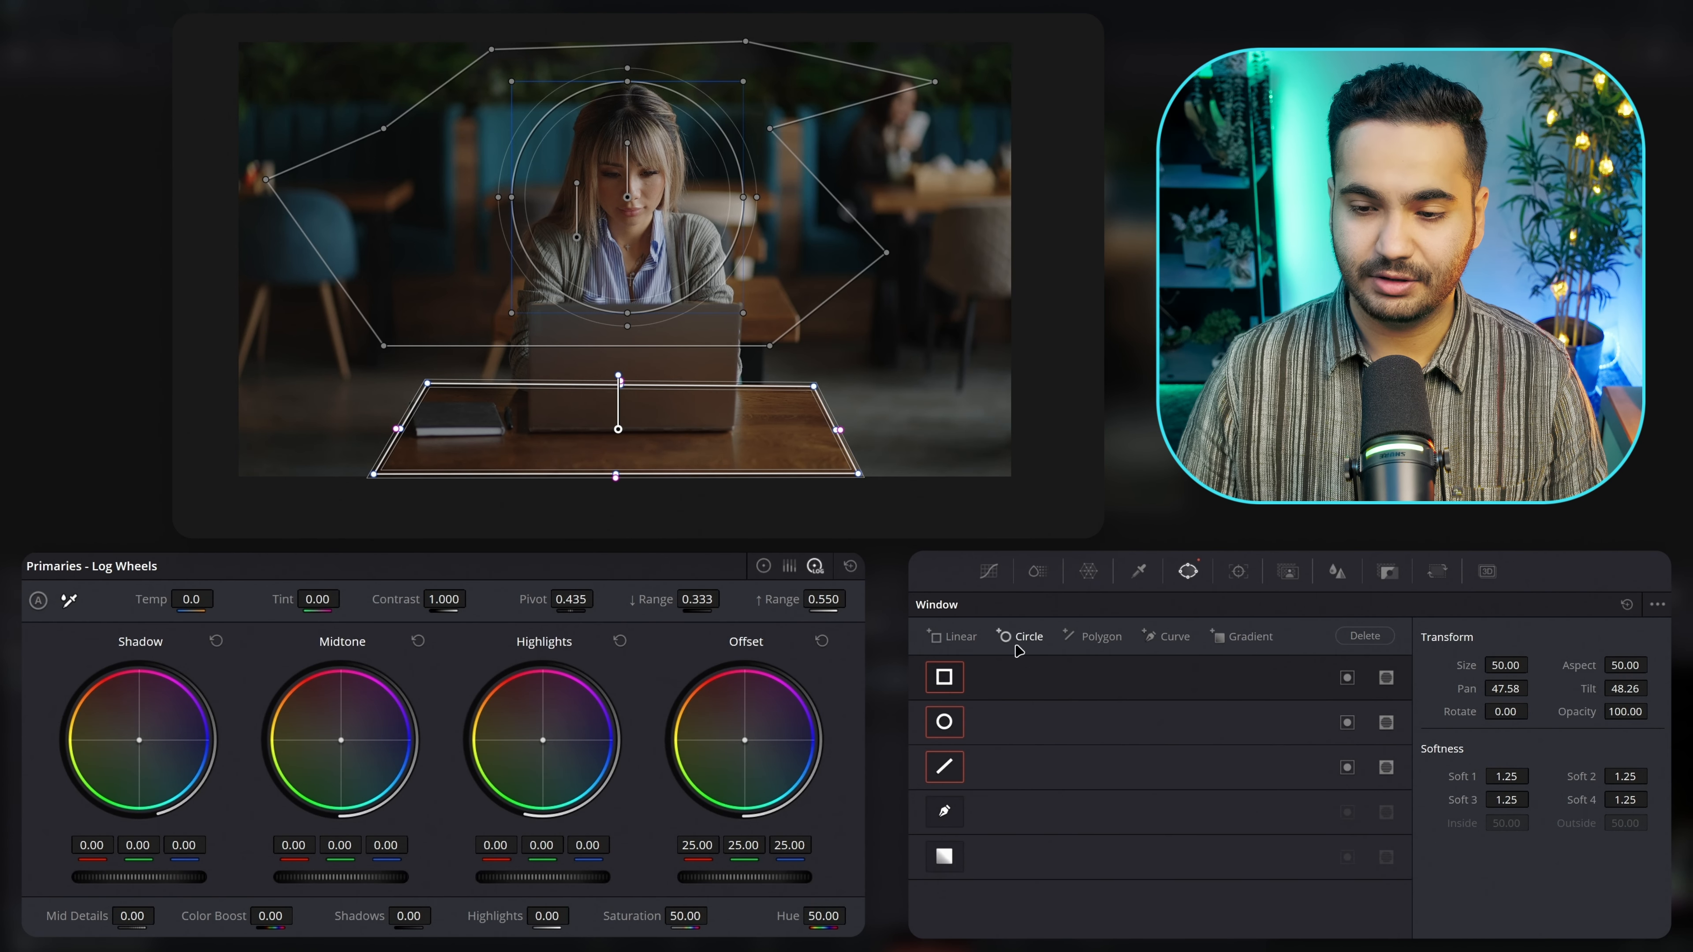
# - Add an extra linear window, delete it, and try to delete the default linear window
pyautogui.click(959, 636)
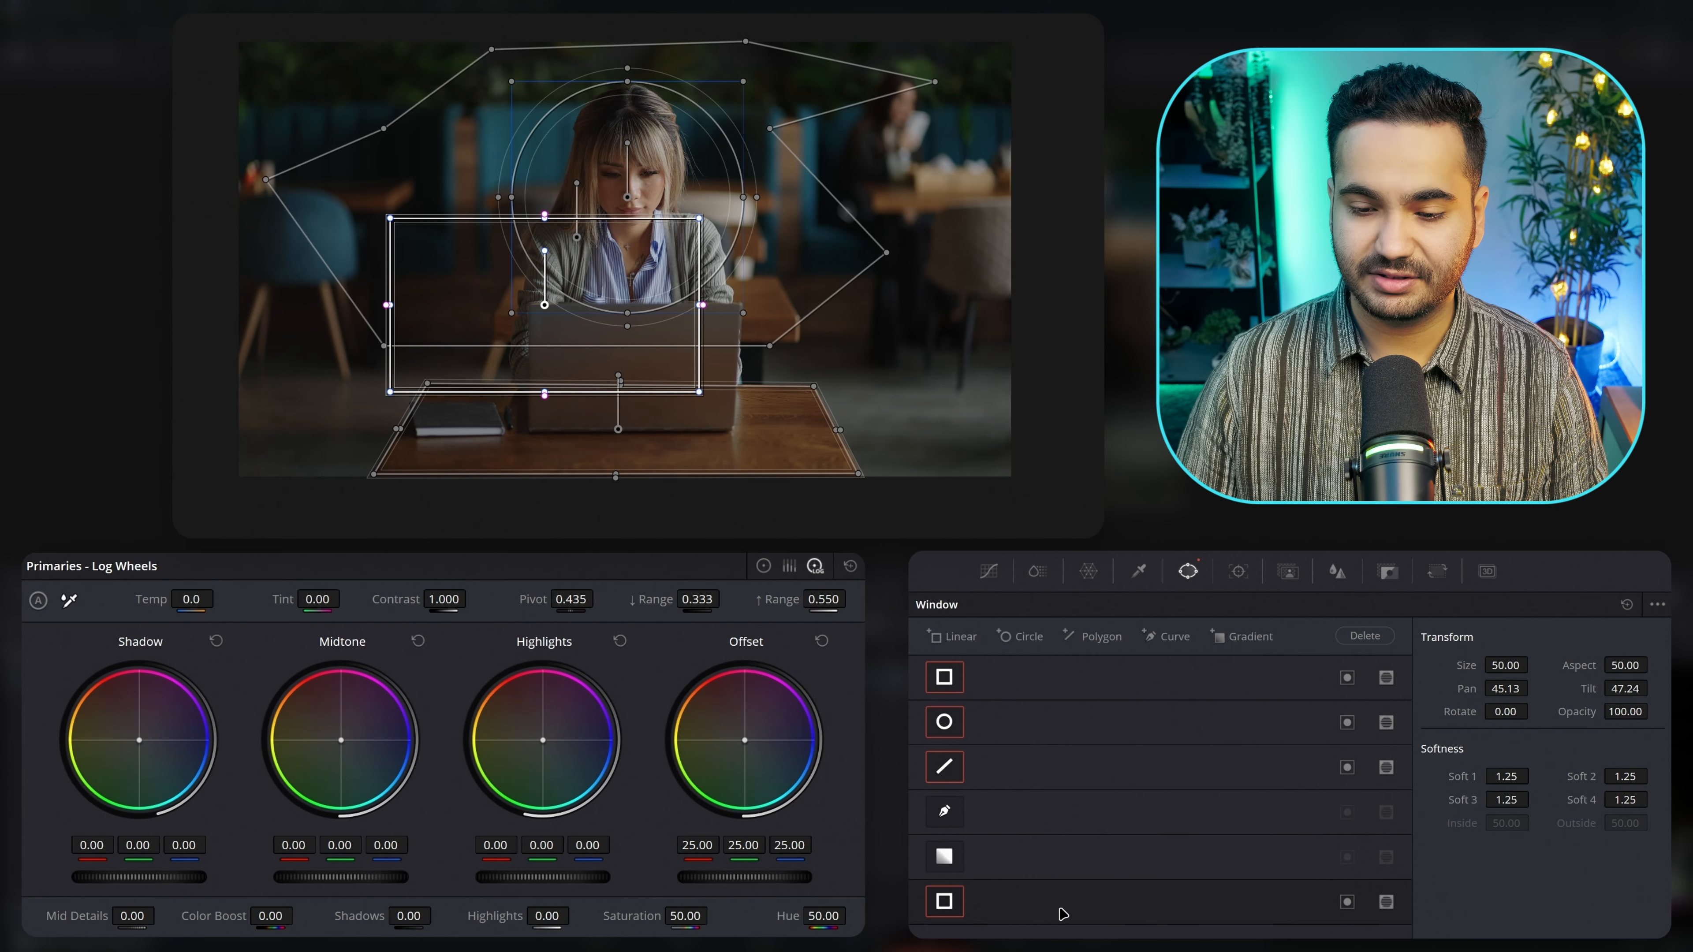
pyautogui.click(1364, 636)
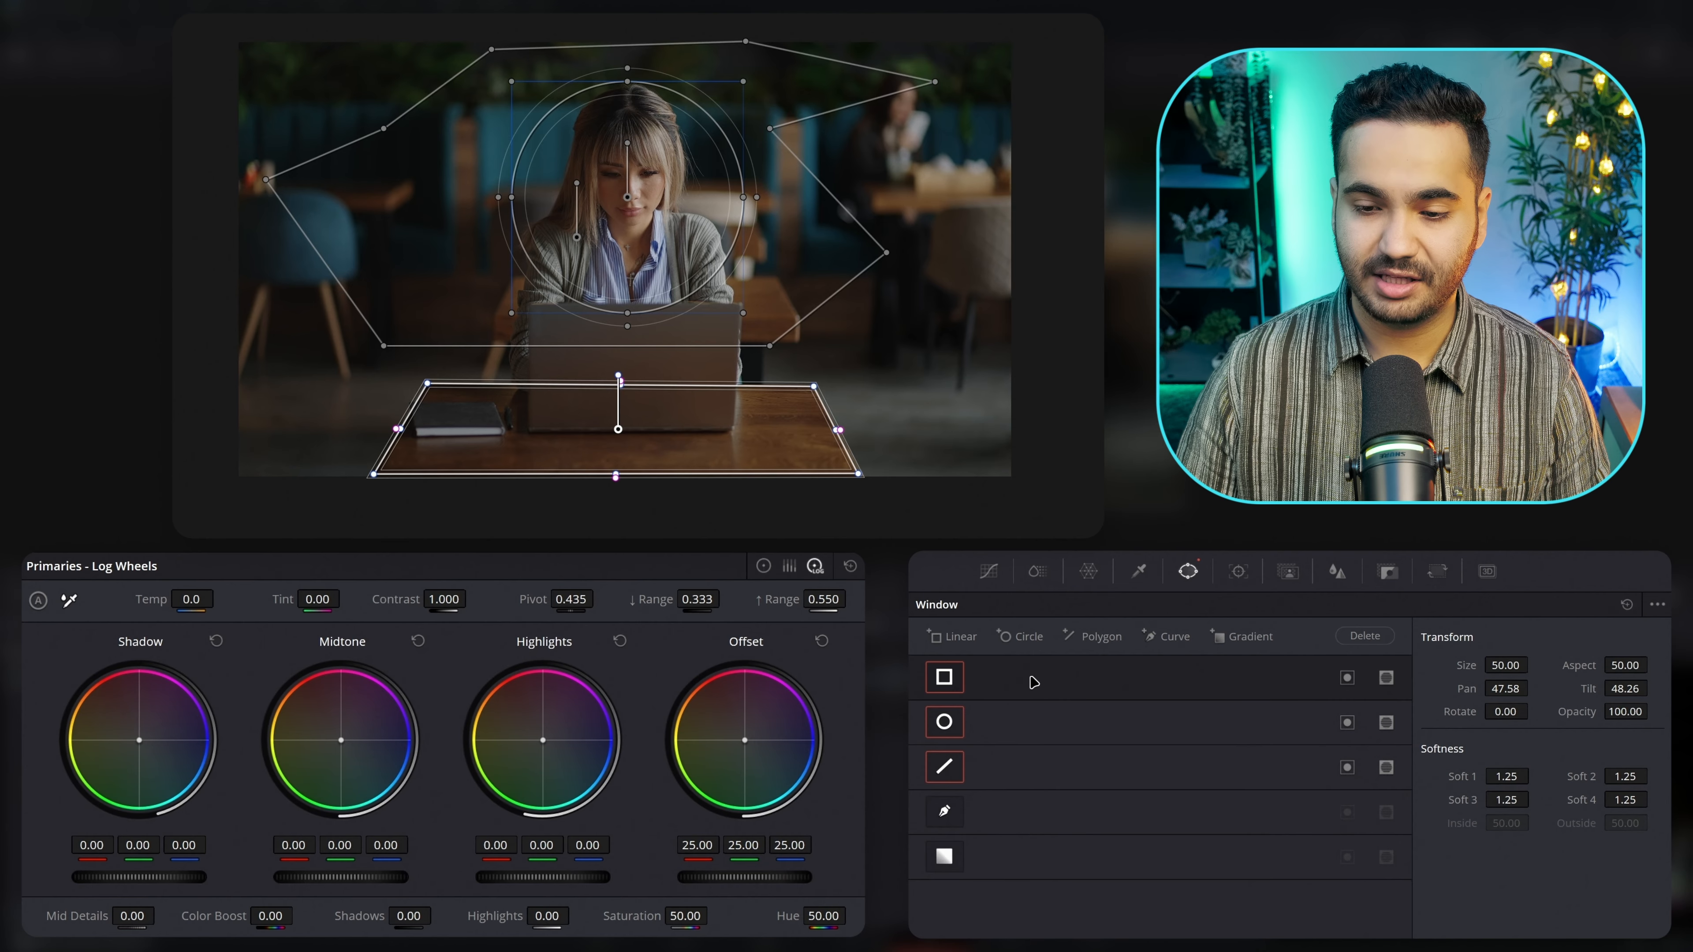
pyautogui.click(1359, 641)
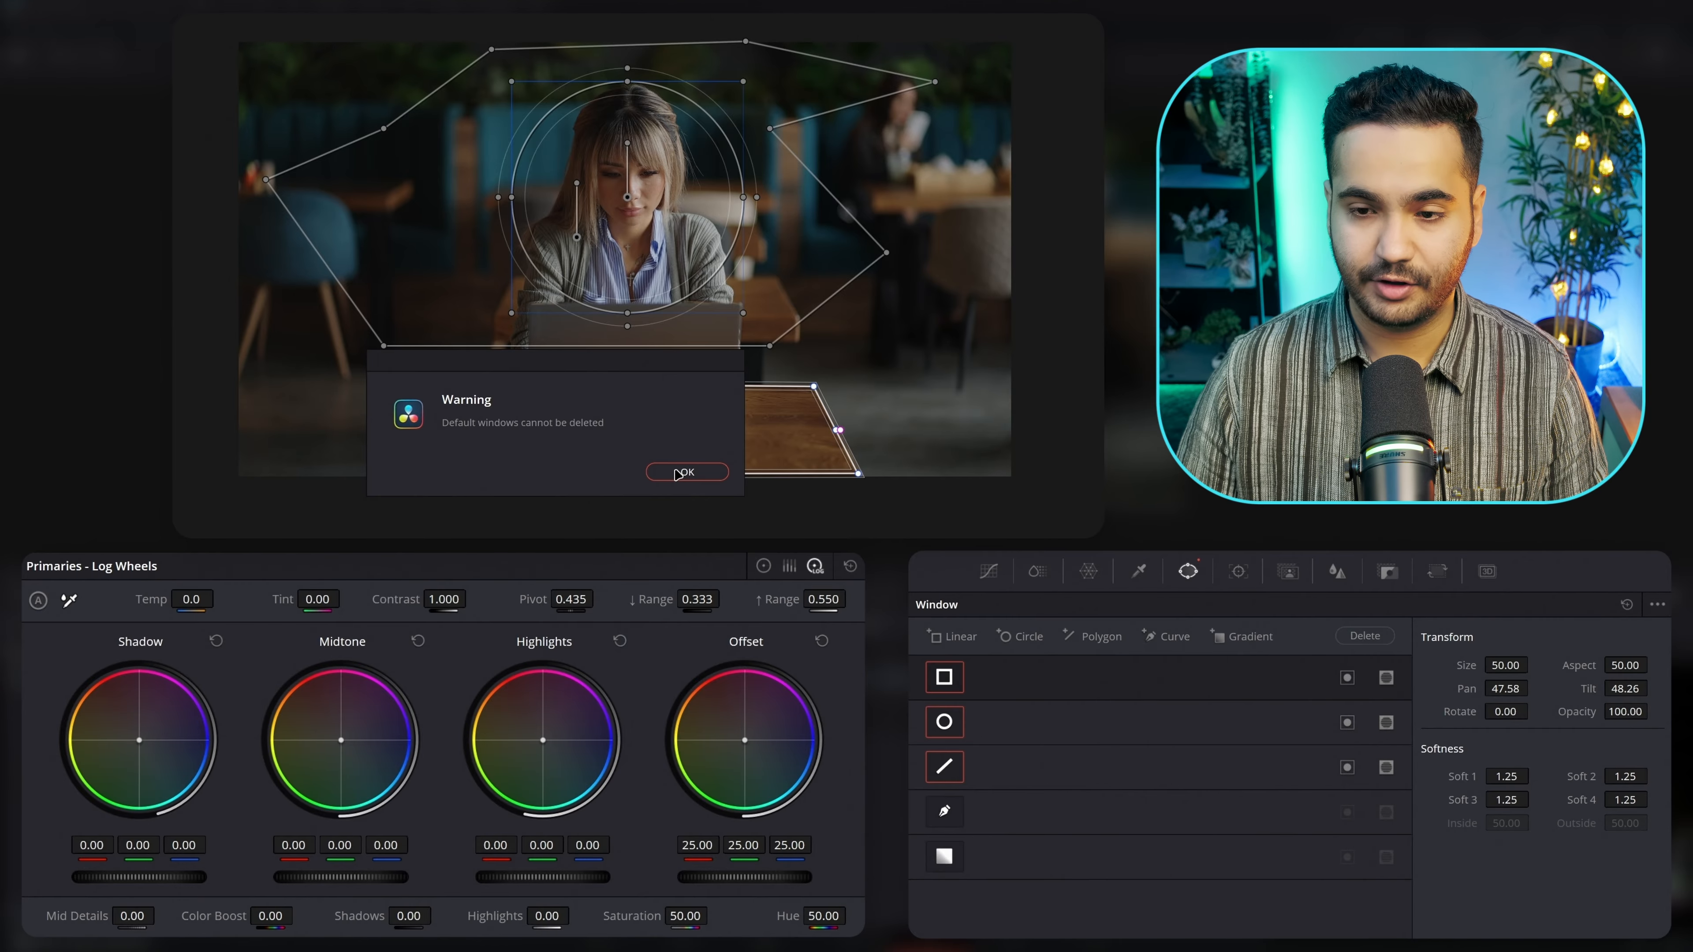
pyautogui.click(678, 473)
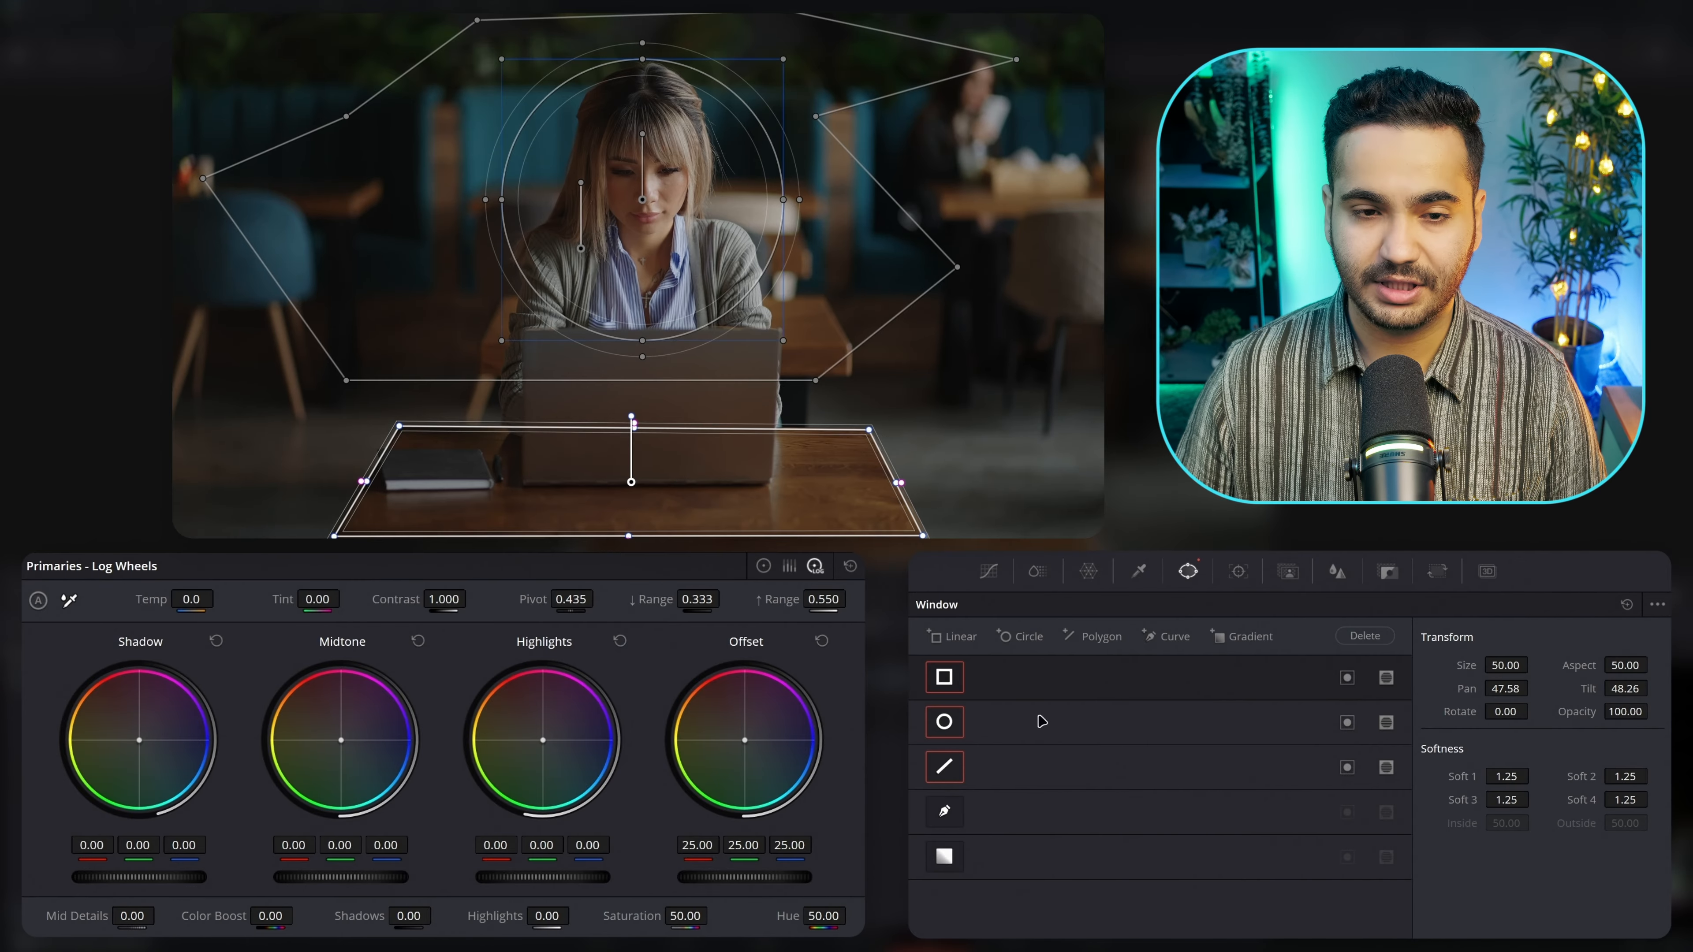
# - Disable the linear, circle and polygon windows on the shot
pyautogui.click(943, 676)
pyautogui.click(944, 722)
pyautogui.click(944, 768)
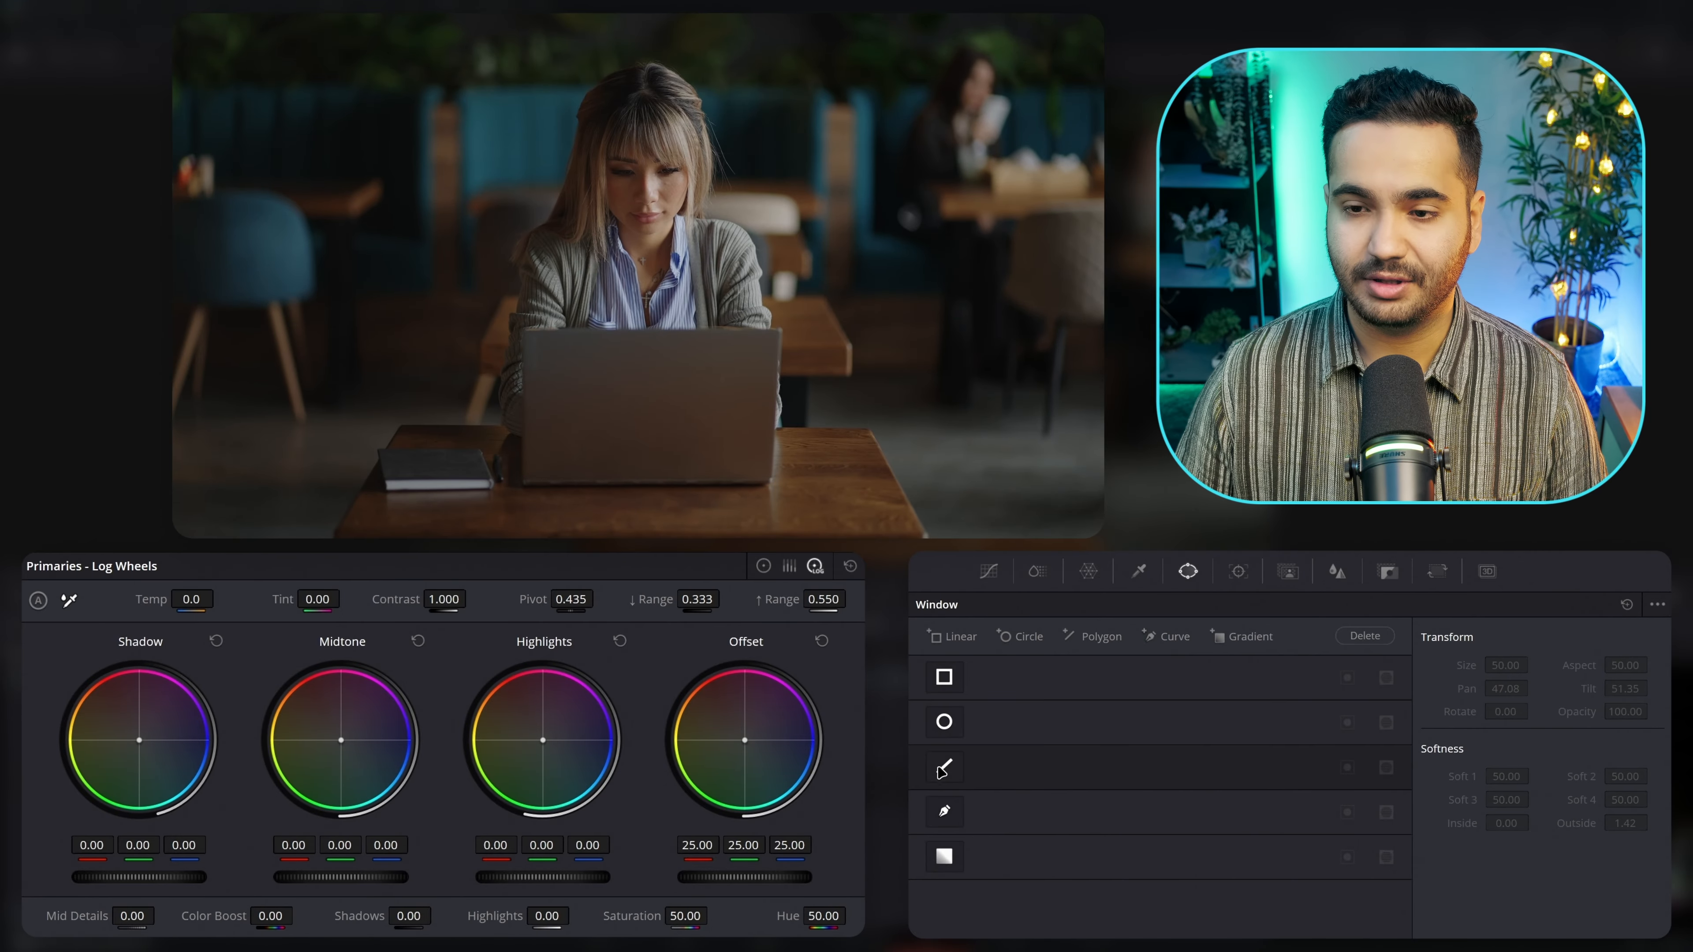
# - Enable the table's linear window and try adjusting its size and aspect in the transform values
pyautogui.click(944, 677)
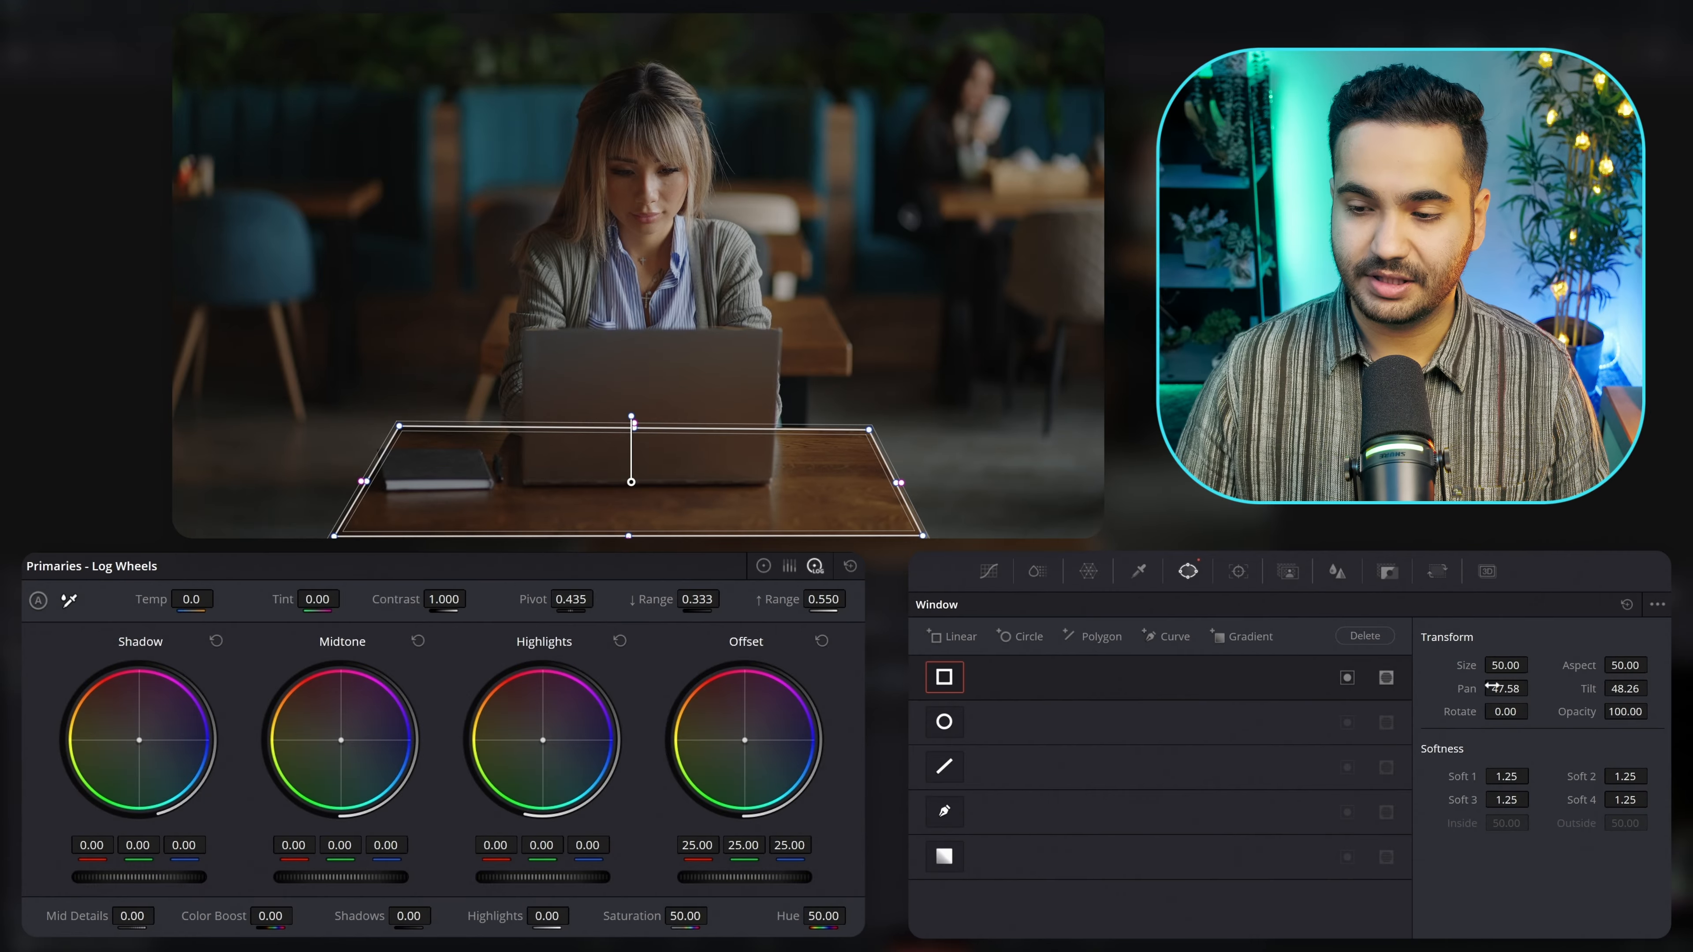
pyautogui.moveTo(1500, 666); pyautogui.dragTo(1536, 663)
pyautogui.moveTo(1643, 665); pyautogui.dragTo(1659, 664)
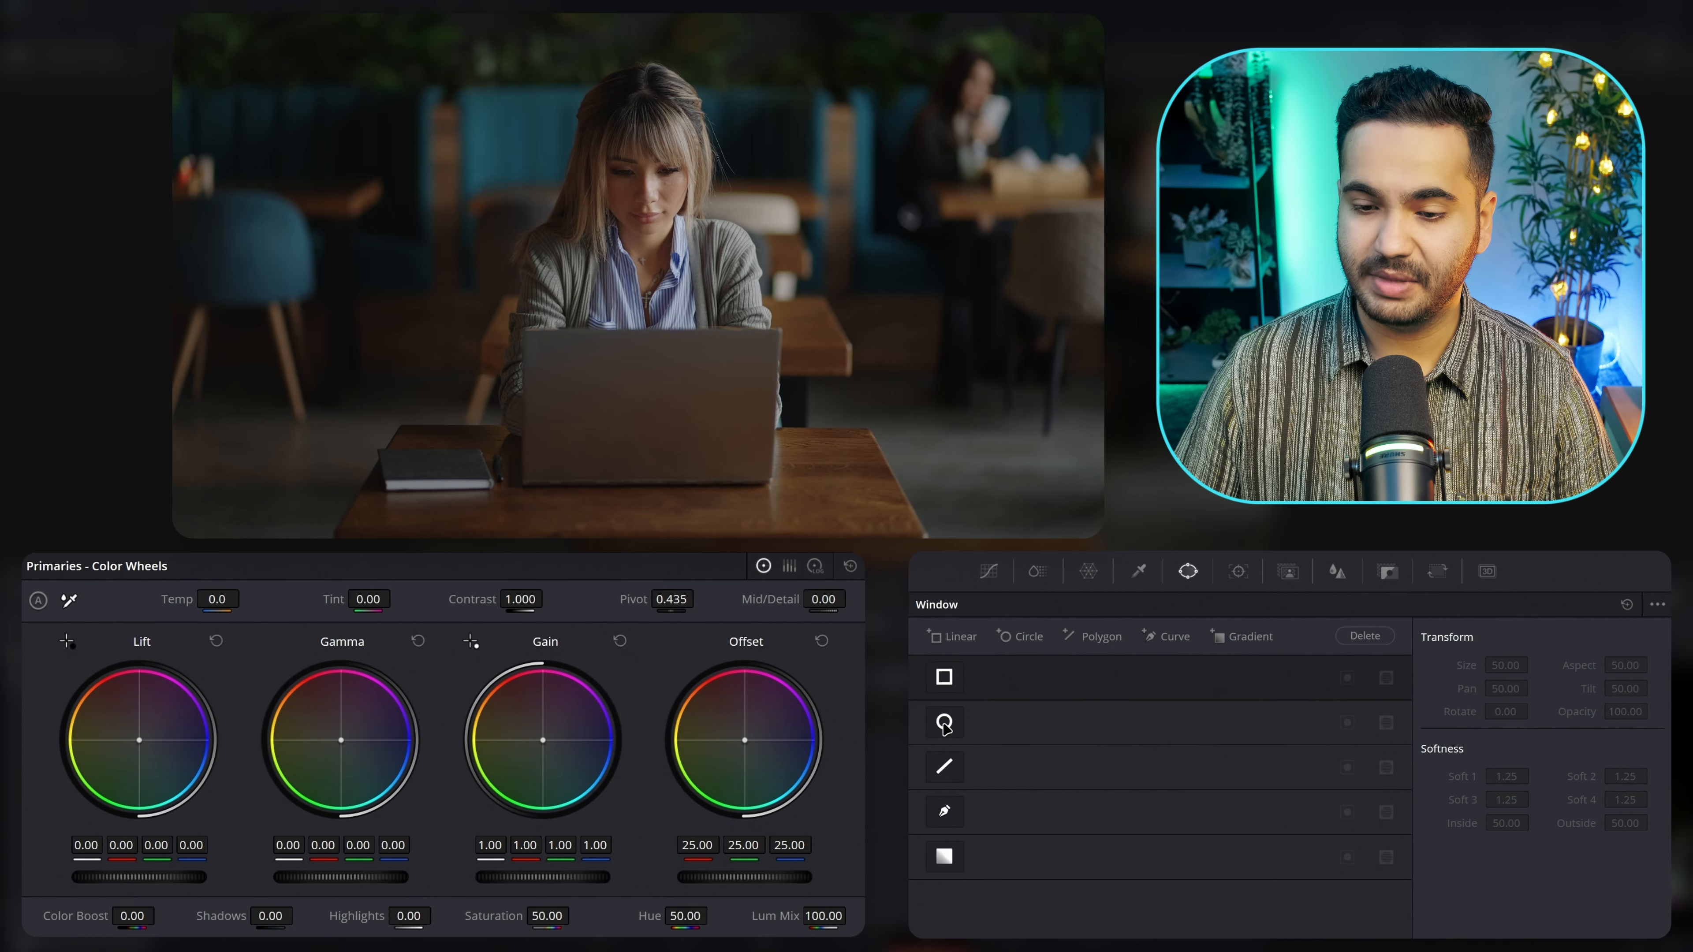
# - Fit a circle window around the woman's face at size 25.52, aspect 38.48, softness 3.33, and shift the Offset to 30.16, 46.93, 62.03
pyautogui.click(947, 723)
pyautogui.moveTo(666, 332); pyautogui.dragTo(668, 259)
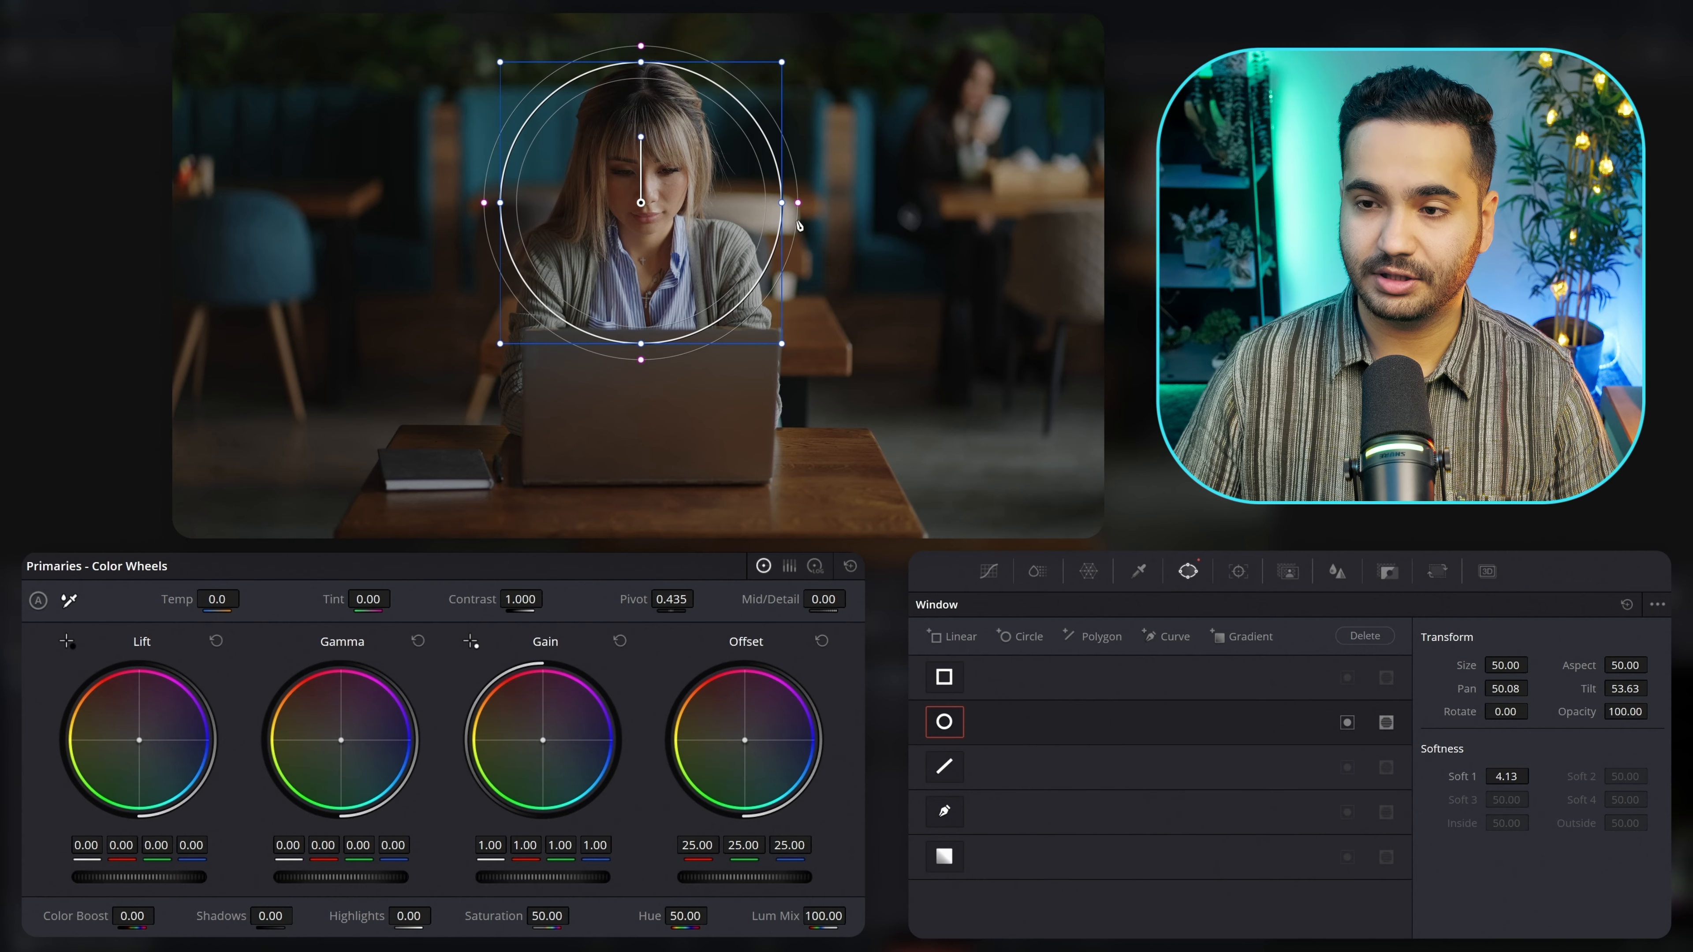
pyautogui.moveTo(801, 203); pyautogui.dragTo(713, 204)
pyautogui.moveTo(641, 343); pyautogui.dragTo(643, 266)
pyautogui.moveTo(712, 881); pyautogui.dragTo(773, 880)
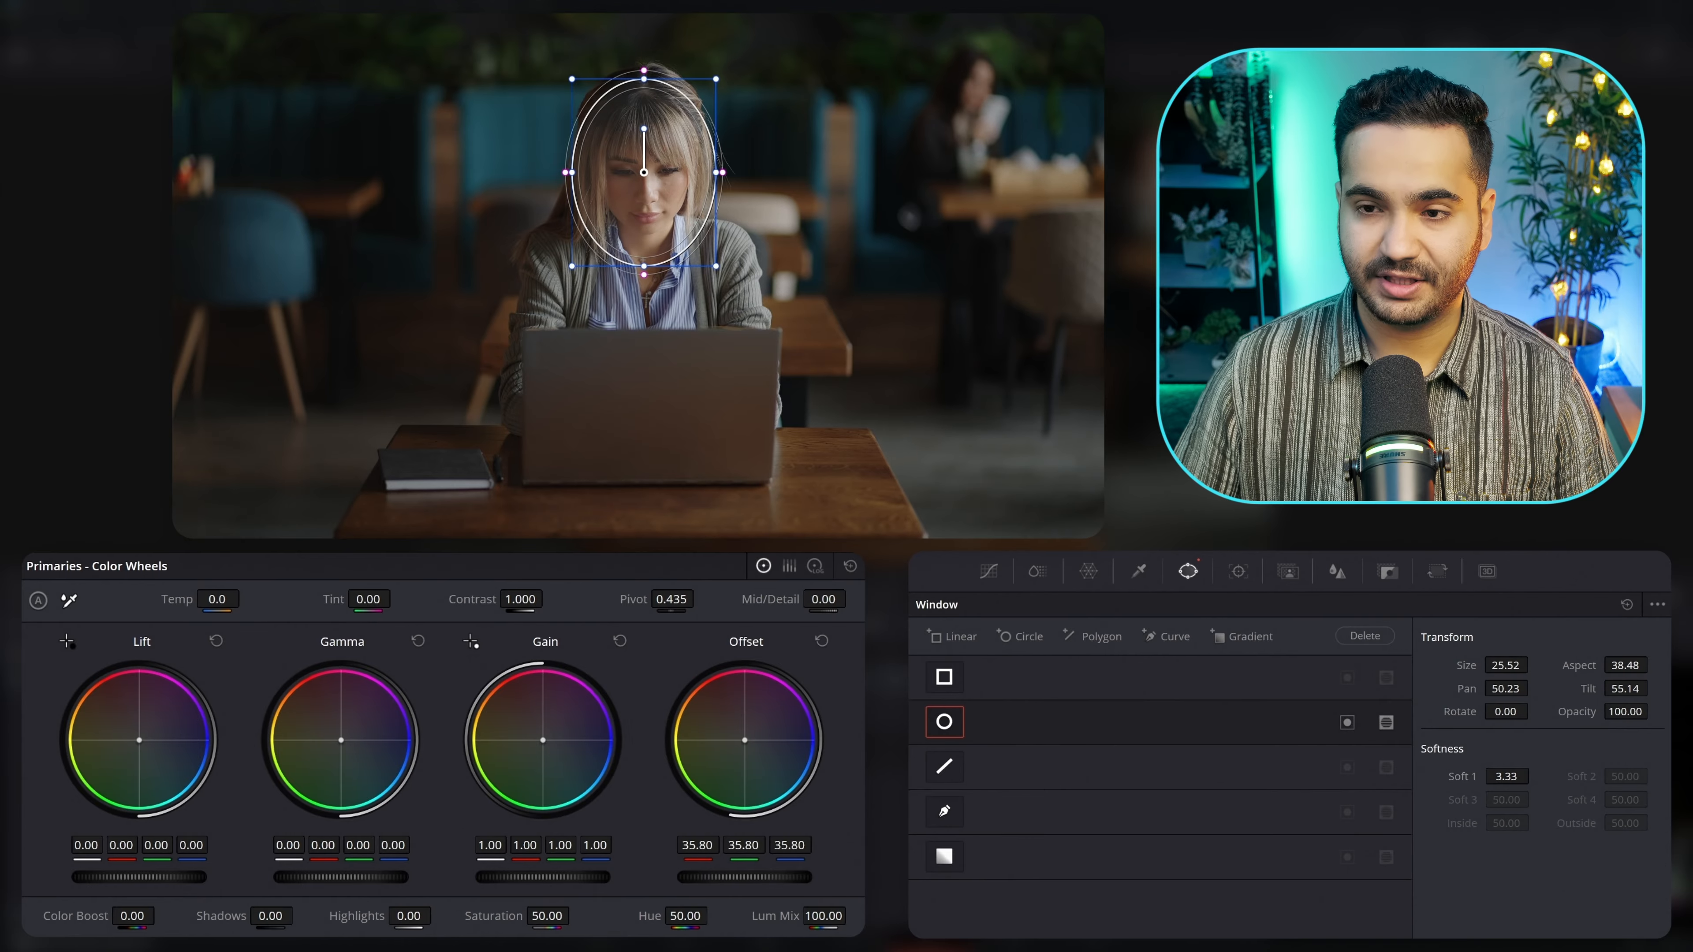
pyautogui.moveTo(745, 743); pyautogui.dragTo(752, 750)
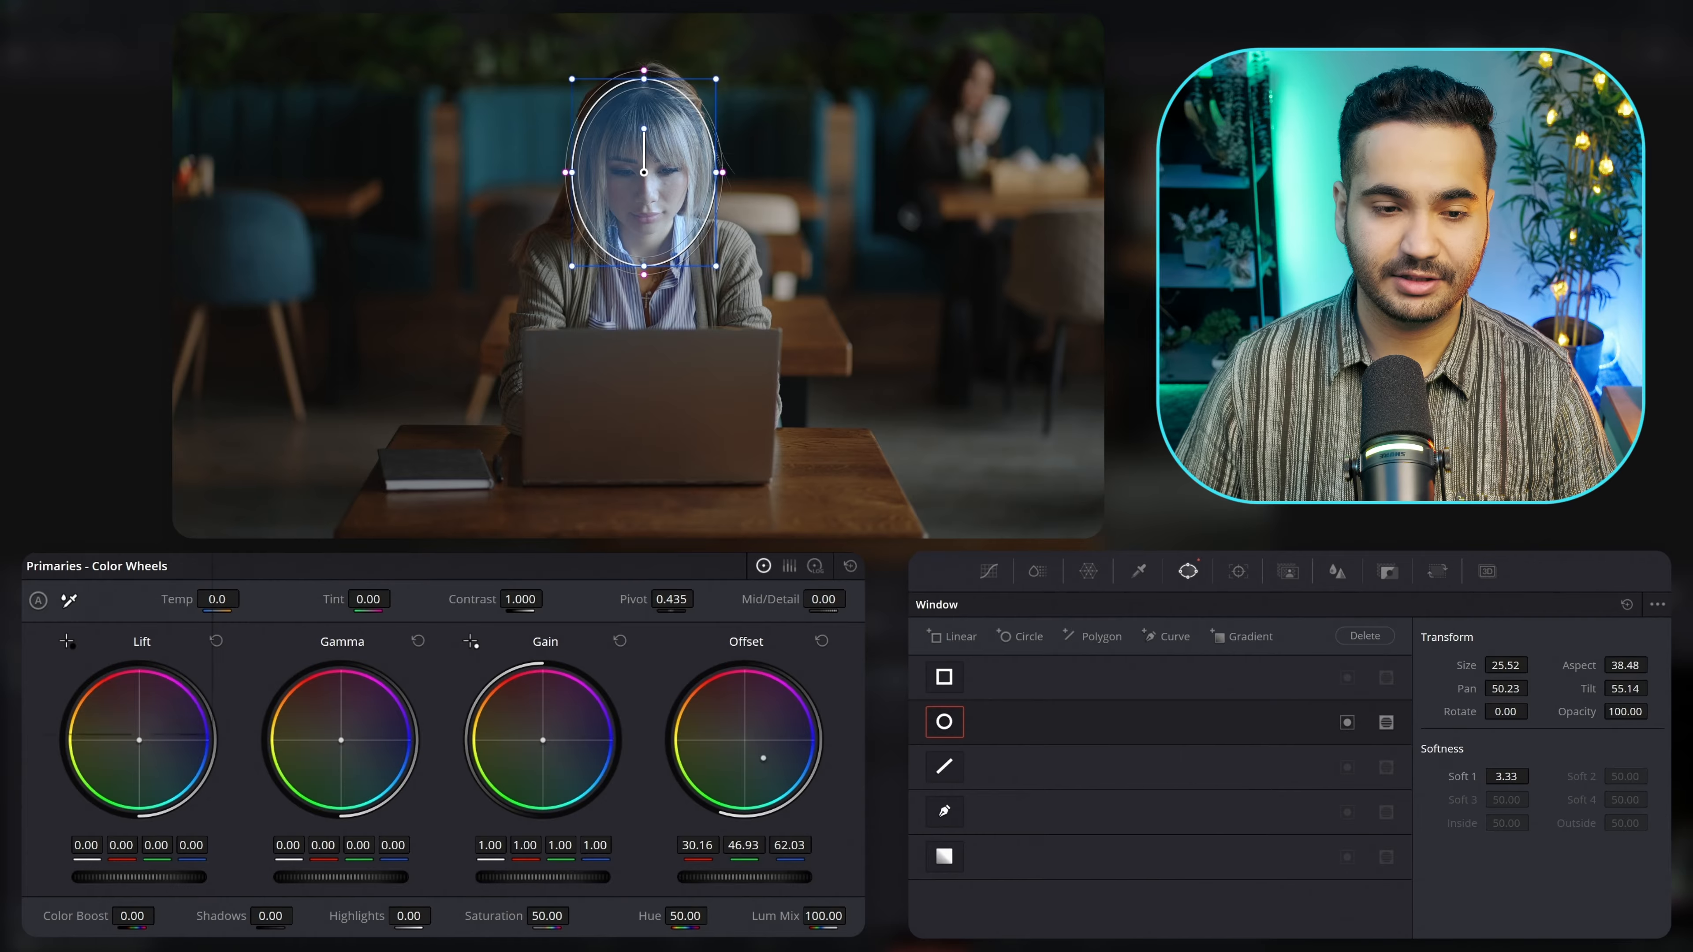
# - Hide the power window outline in the viewer to inspect the tinted face, and show the outline again
pyautogui.click(59, 539)
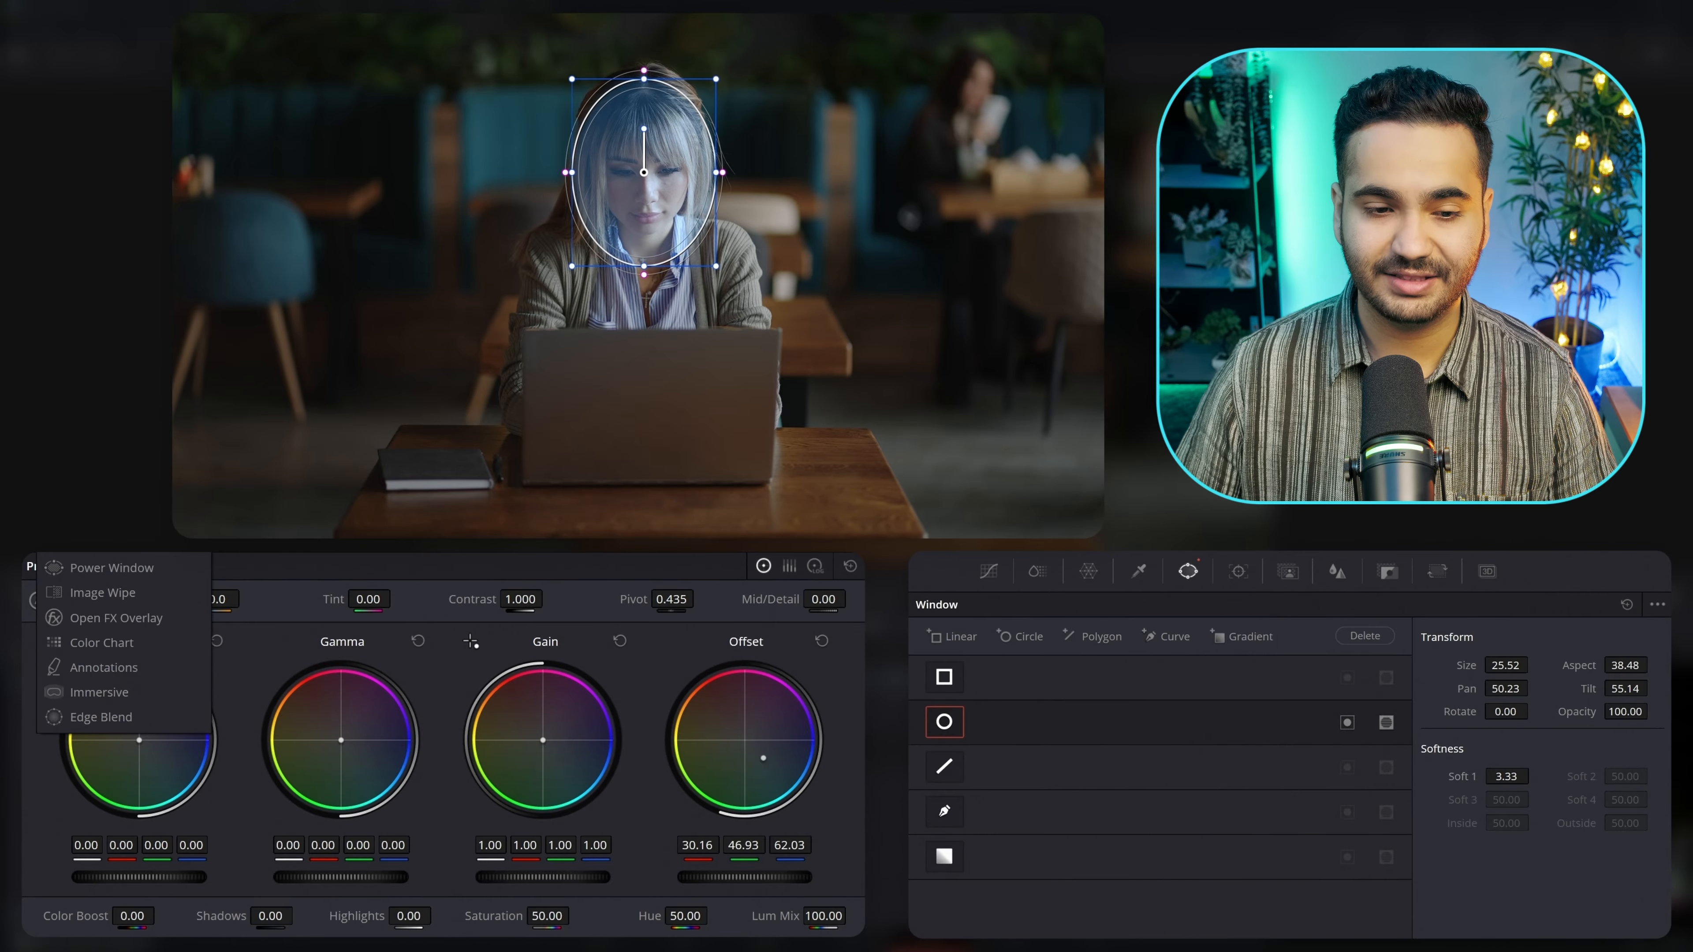
pyautogui.click(83, 518)
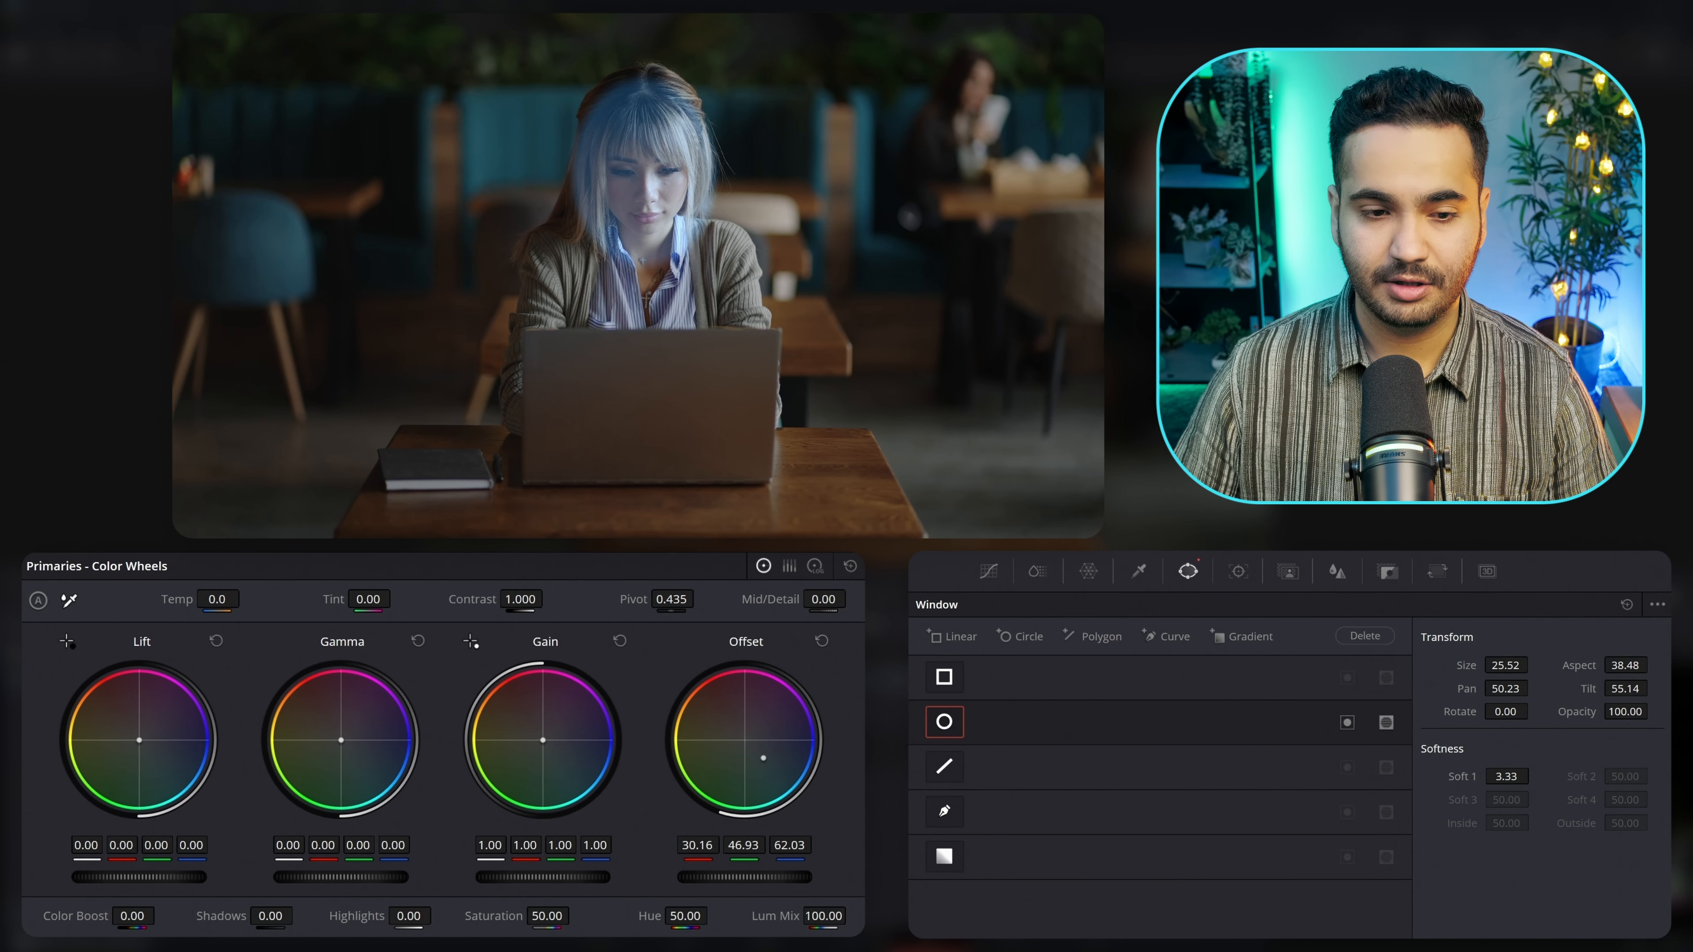
pyautogui.click(67, 542)
pyautogui.click(89, 572)
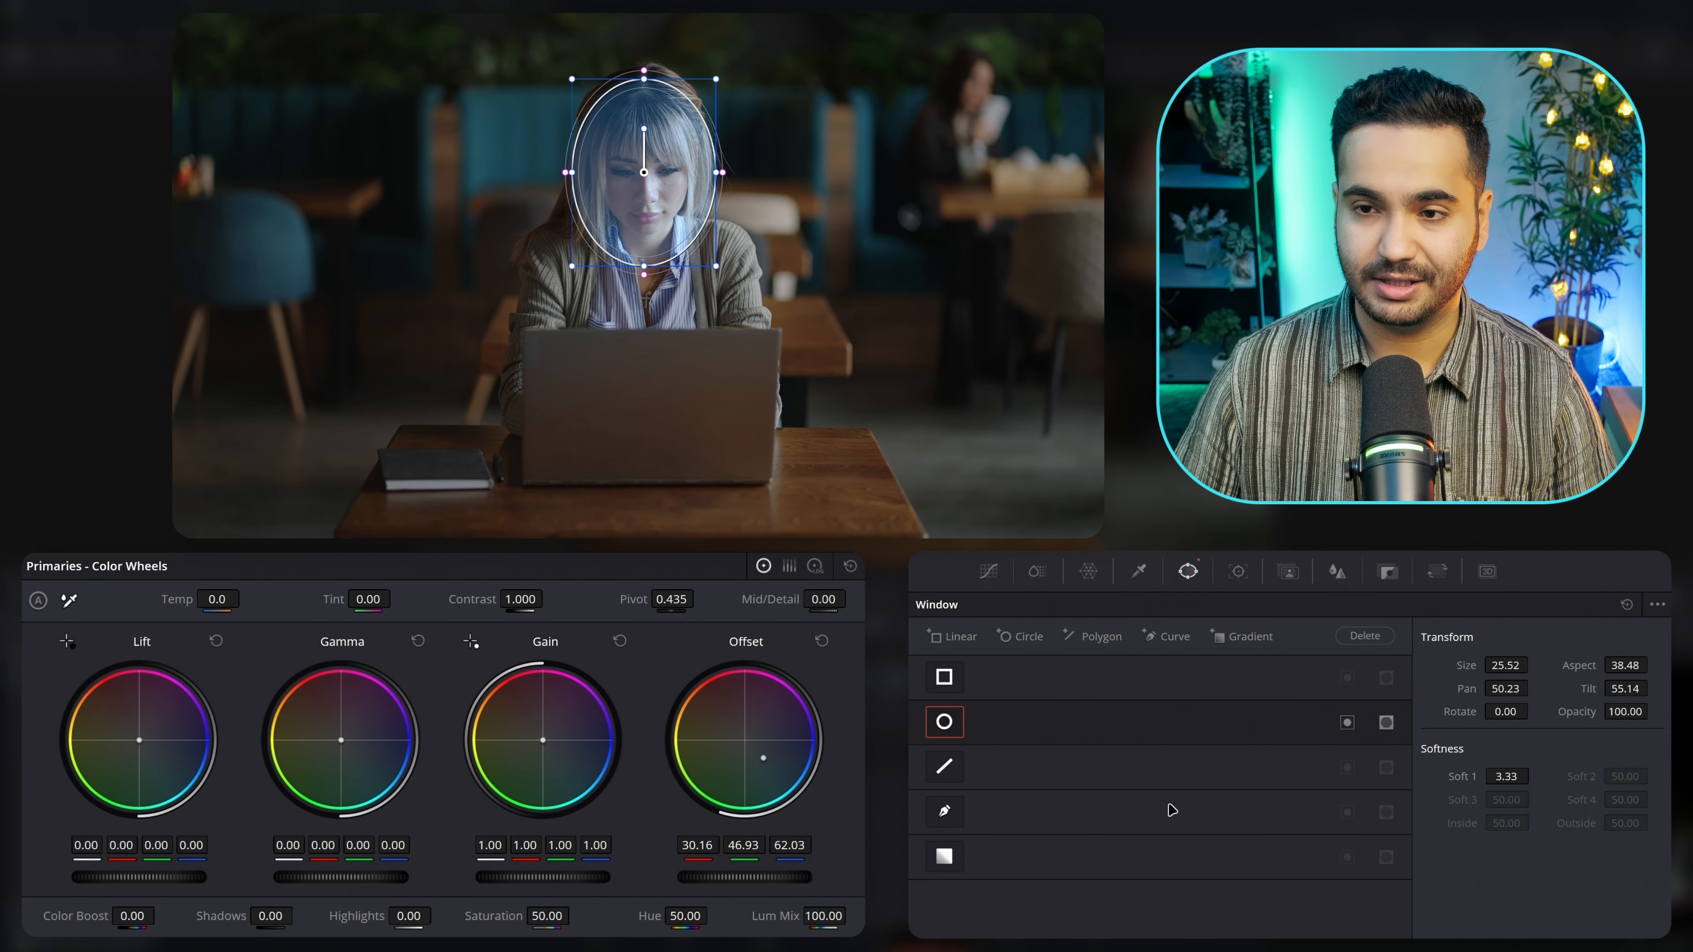
# - Shift the Offset to 23.19, 47.68, 74.21, and try inverting the circle window while moving it to tilt 55.79
pyautogui.moveTo(1169, 805); pyautogui.dragTo(1130, 669)
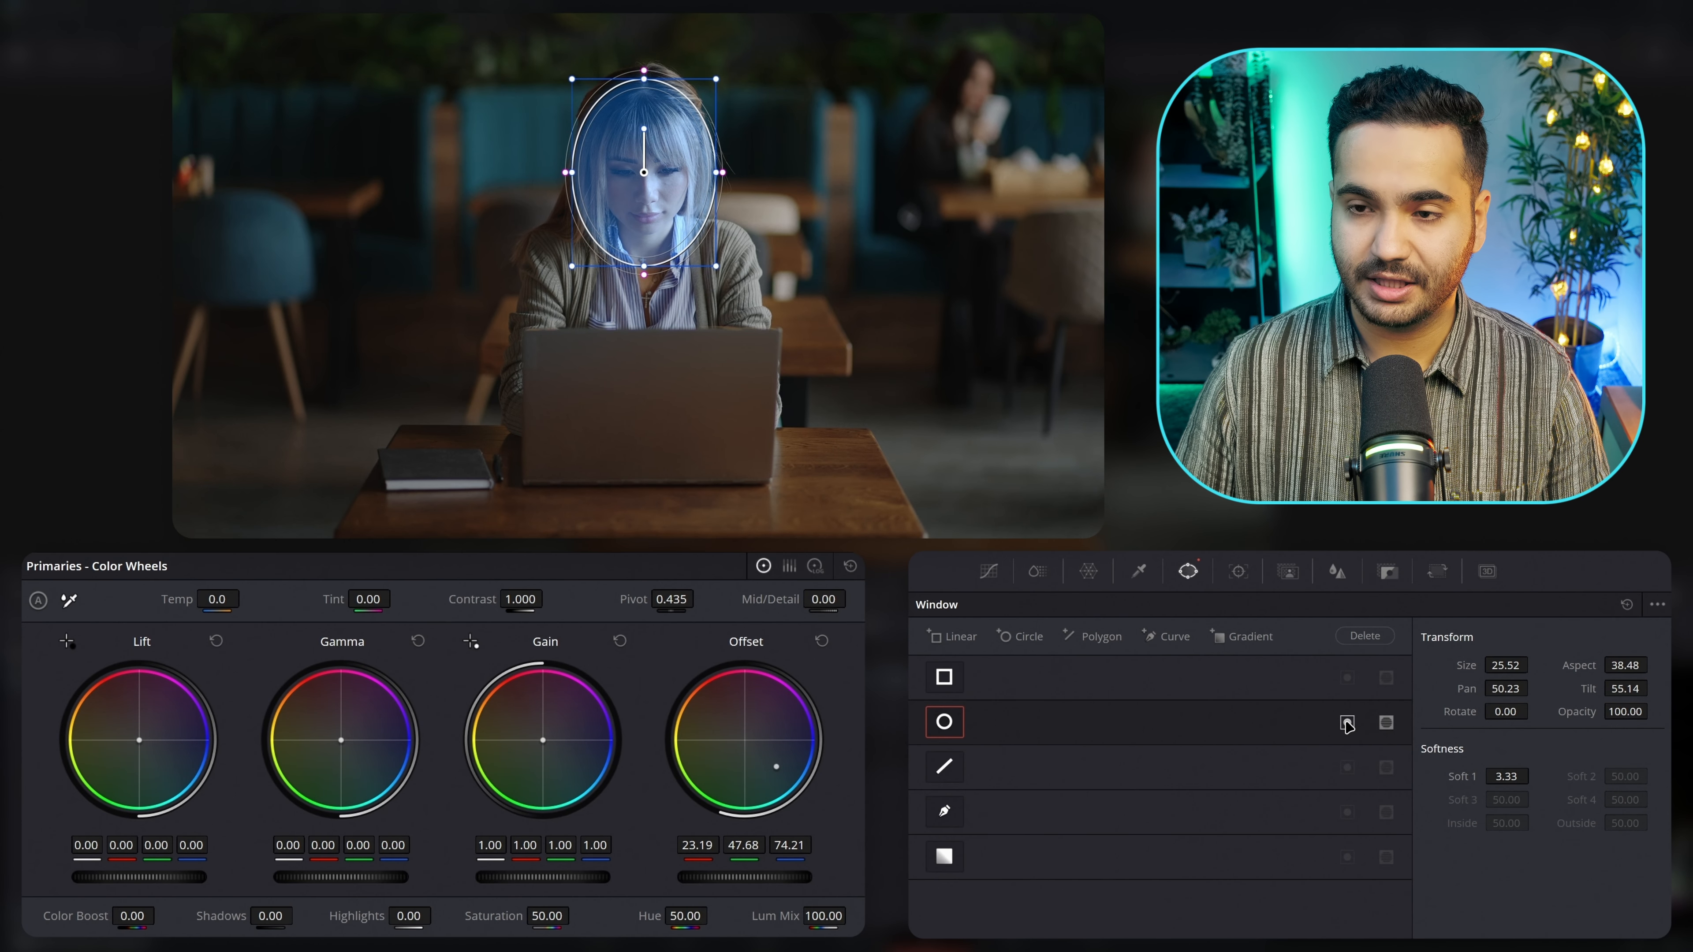
pyautogui.click(1346, 723)
pyautogui.moveTo(645, 232); pyautogui.dragTo(666, 217)
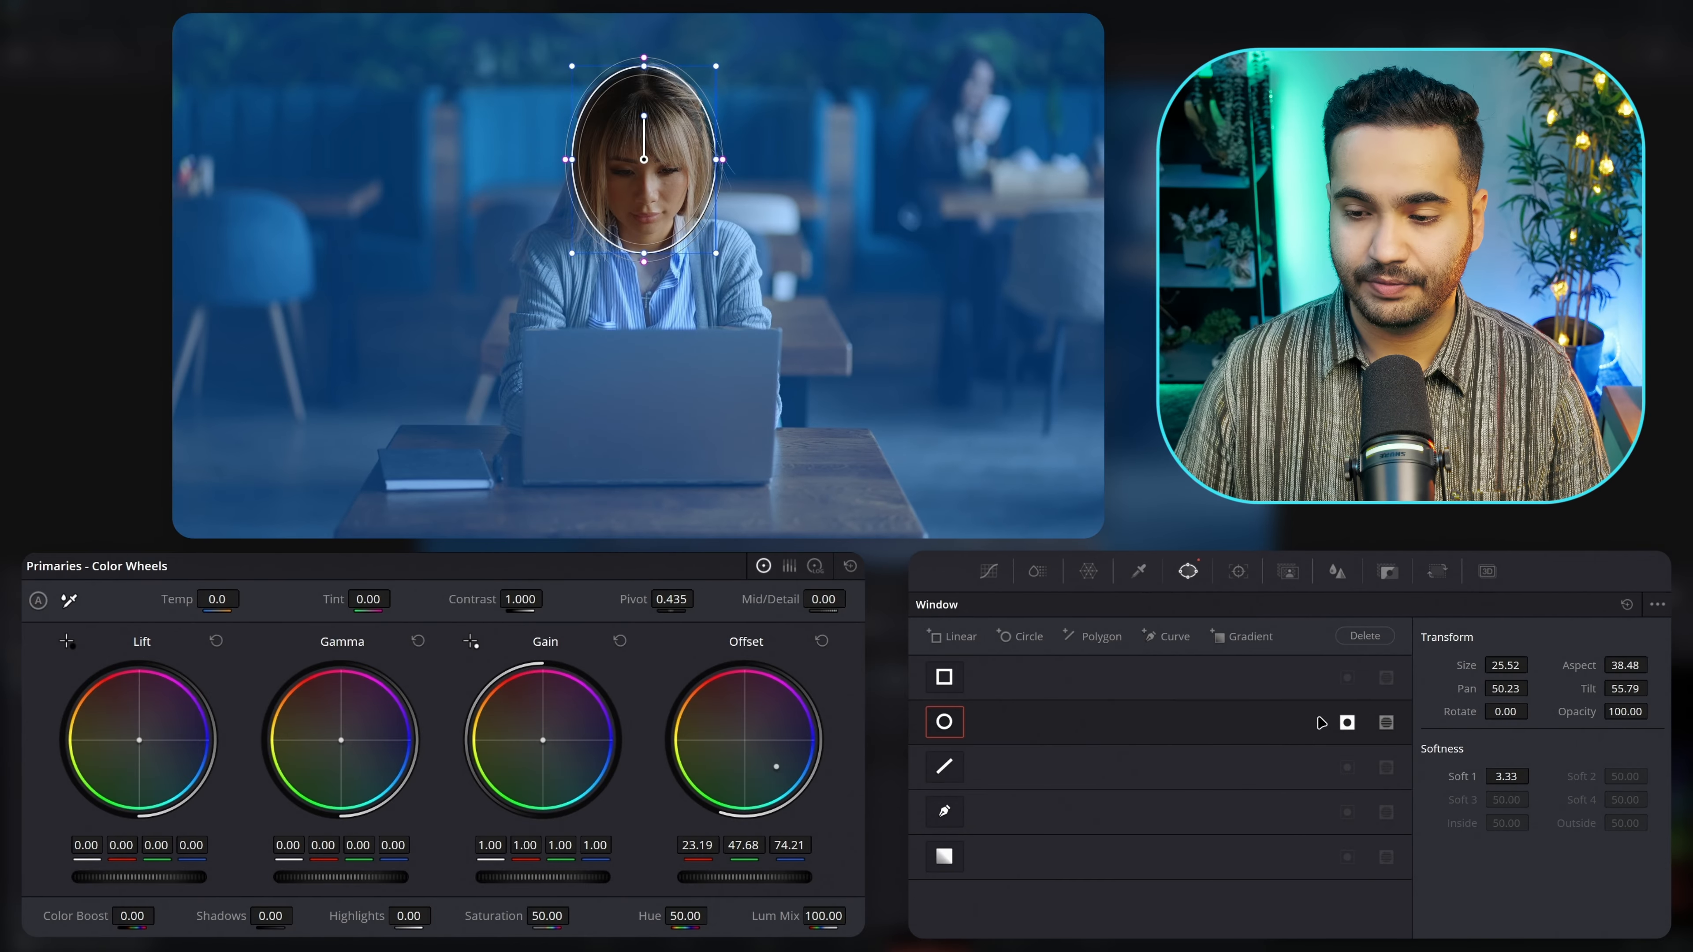
pyautogui.click(1347, 723)
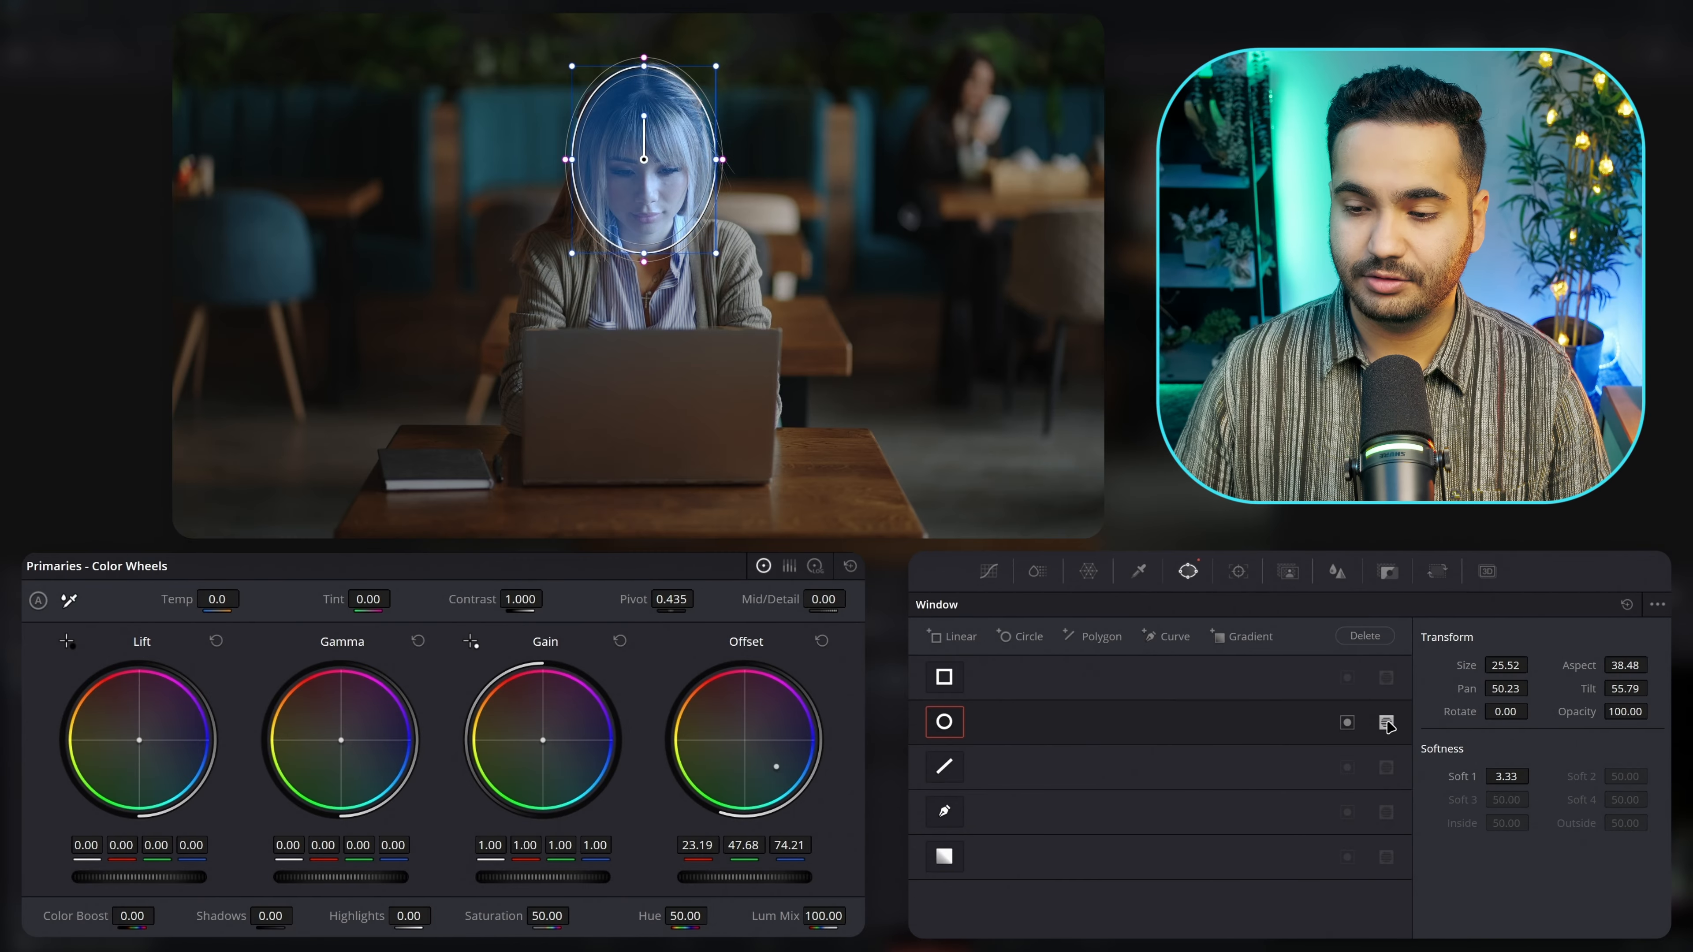
# - Enable the linear window over the woman's upper body, overlapping the circle window, at pan 50.30, tilt 51.97
pyautogui.click(944, 678)
pyautogui.moveTo(741, 303)
pyautogui.mouseDown()
pyautogui.moveTo(771, 268)
pyautogui.moveTo(741, 237)
pyautogui.moveTo(753, 286)
pyautogui.moveTo(738, 302)
pyautogui.mouseUp()
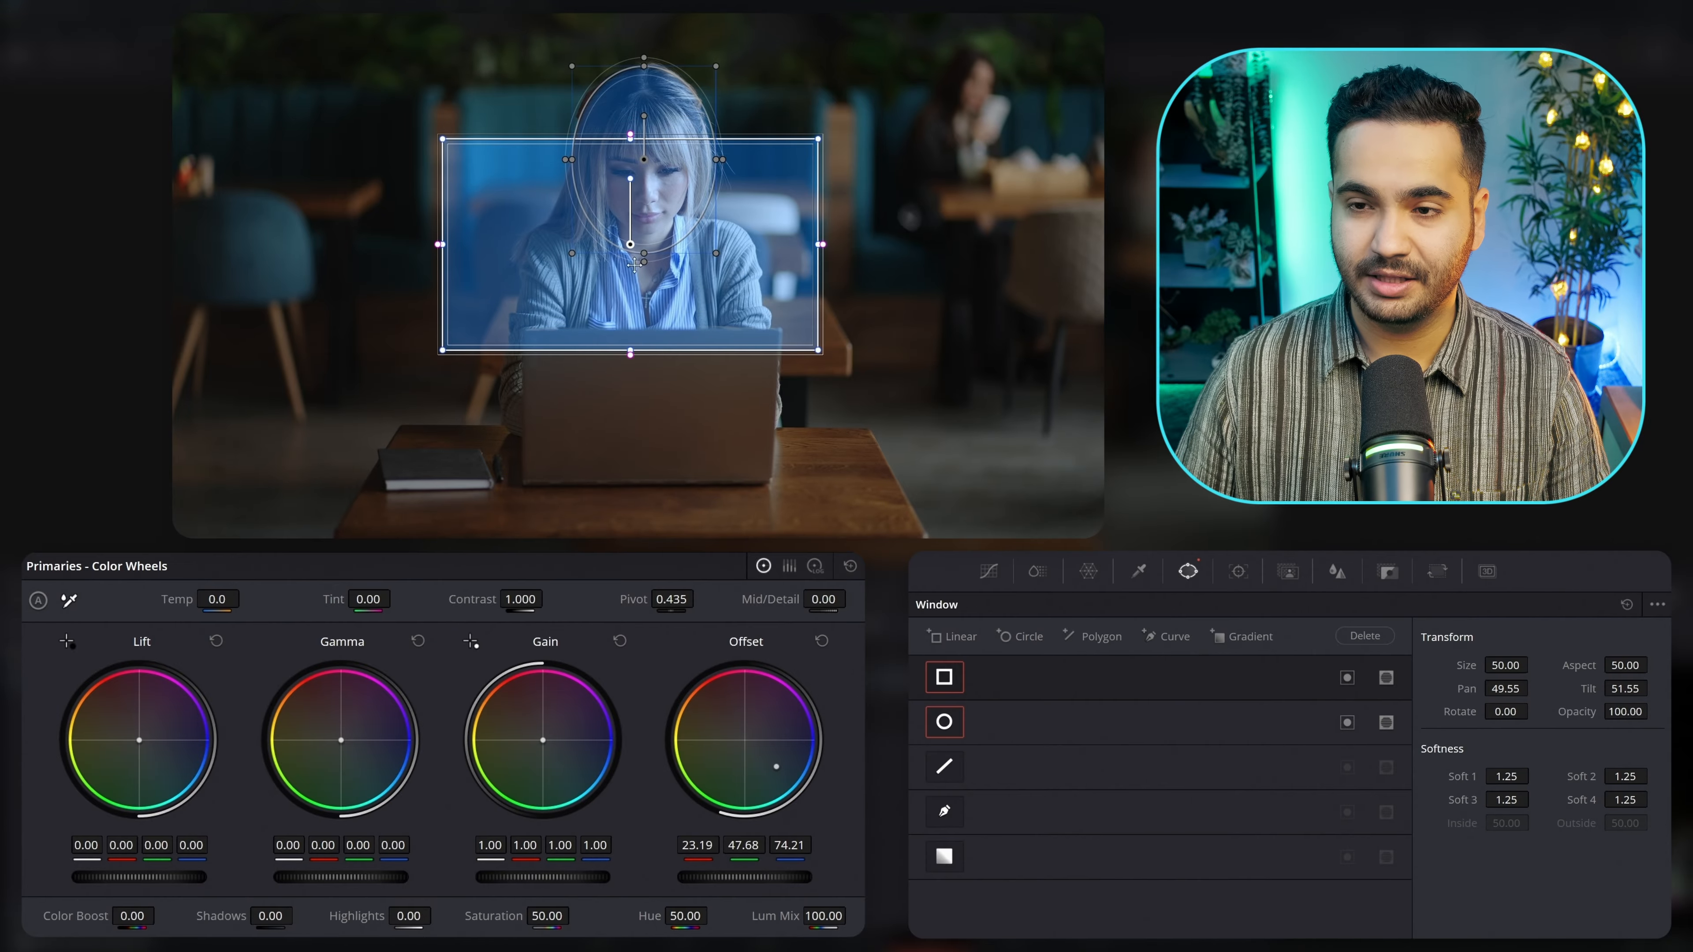
pyautogui.moveTo(778, 237); pyautogui.dragTo(792, 228)
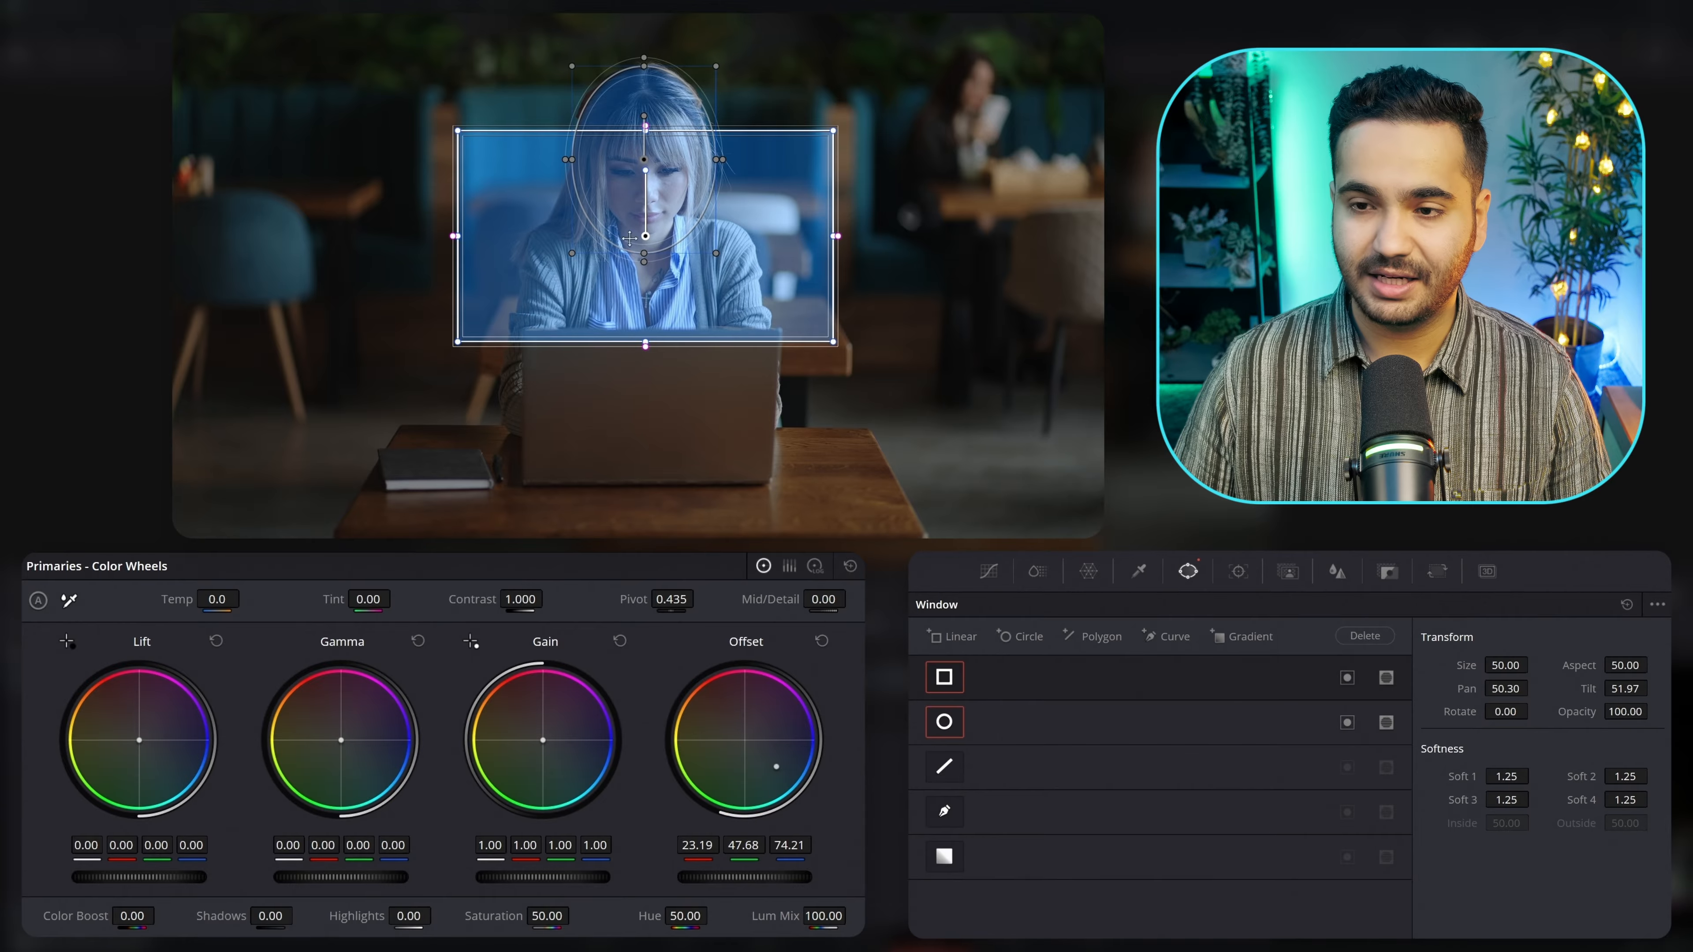
# - Try subtractive masking with the linear window and with the circle window, offsetting the linear window toward the woman's lower left
pyautogui.click(1386, 678)
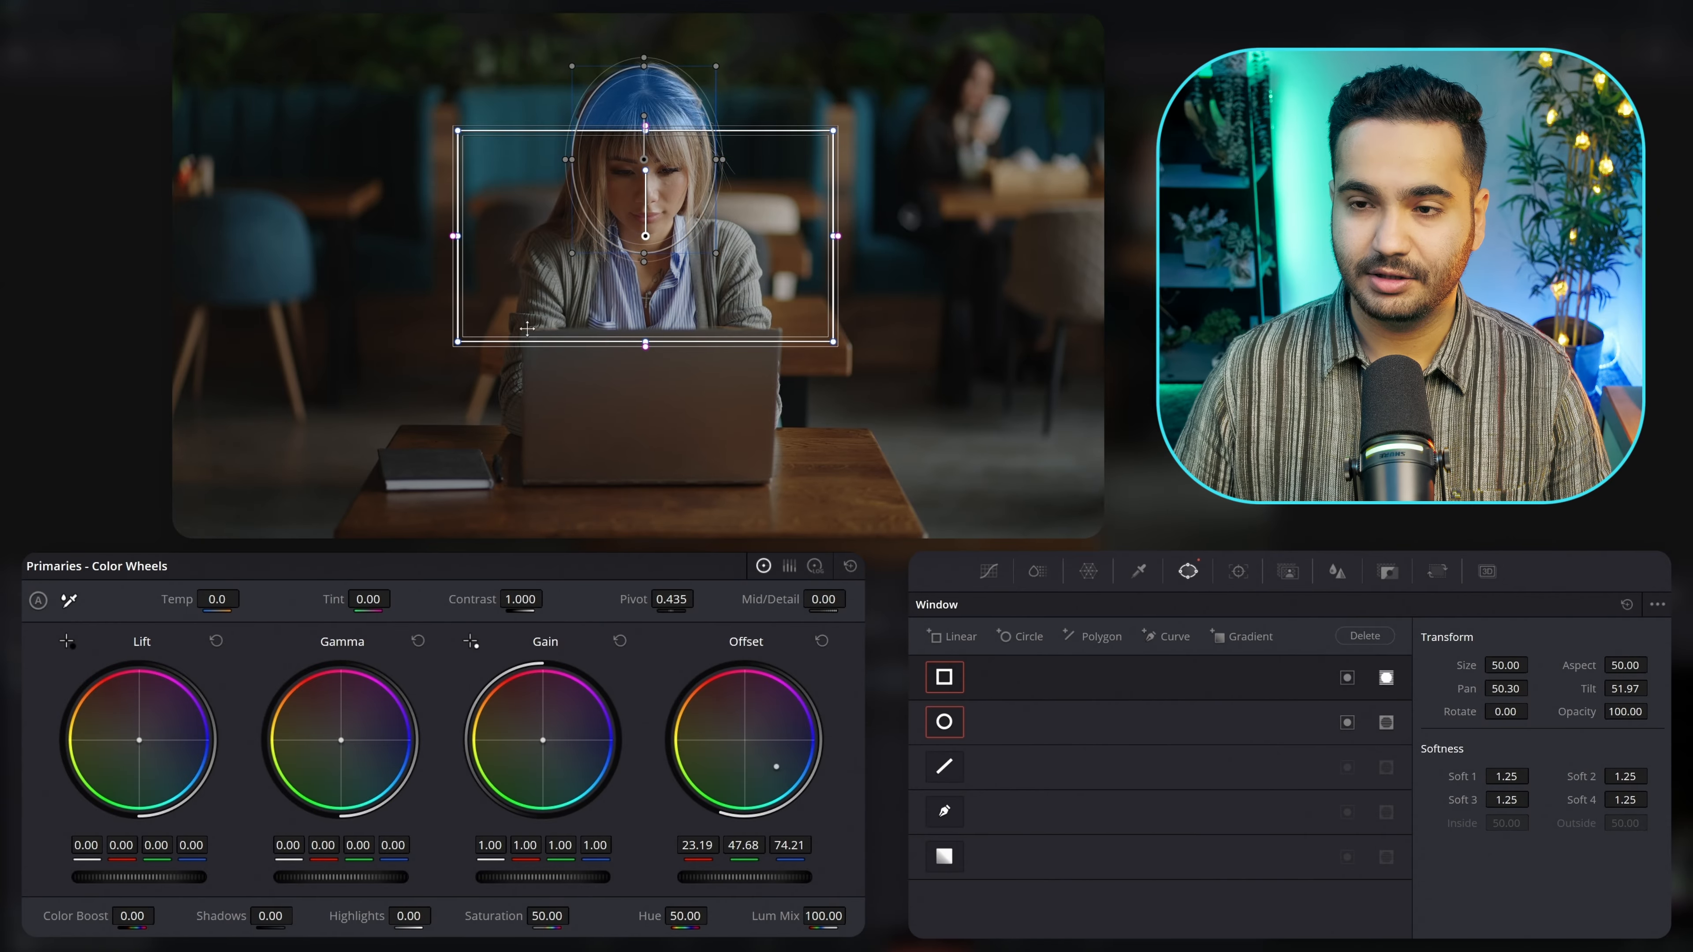
pyautogui.moveTo(651, 102); pyautogui.dragTo(552, 139)
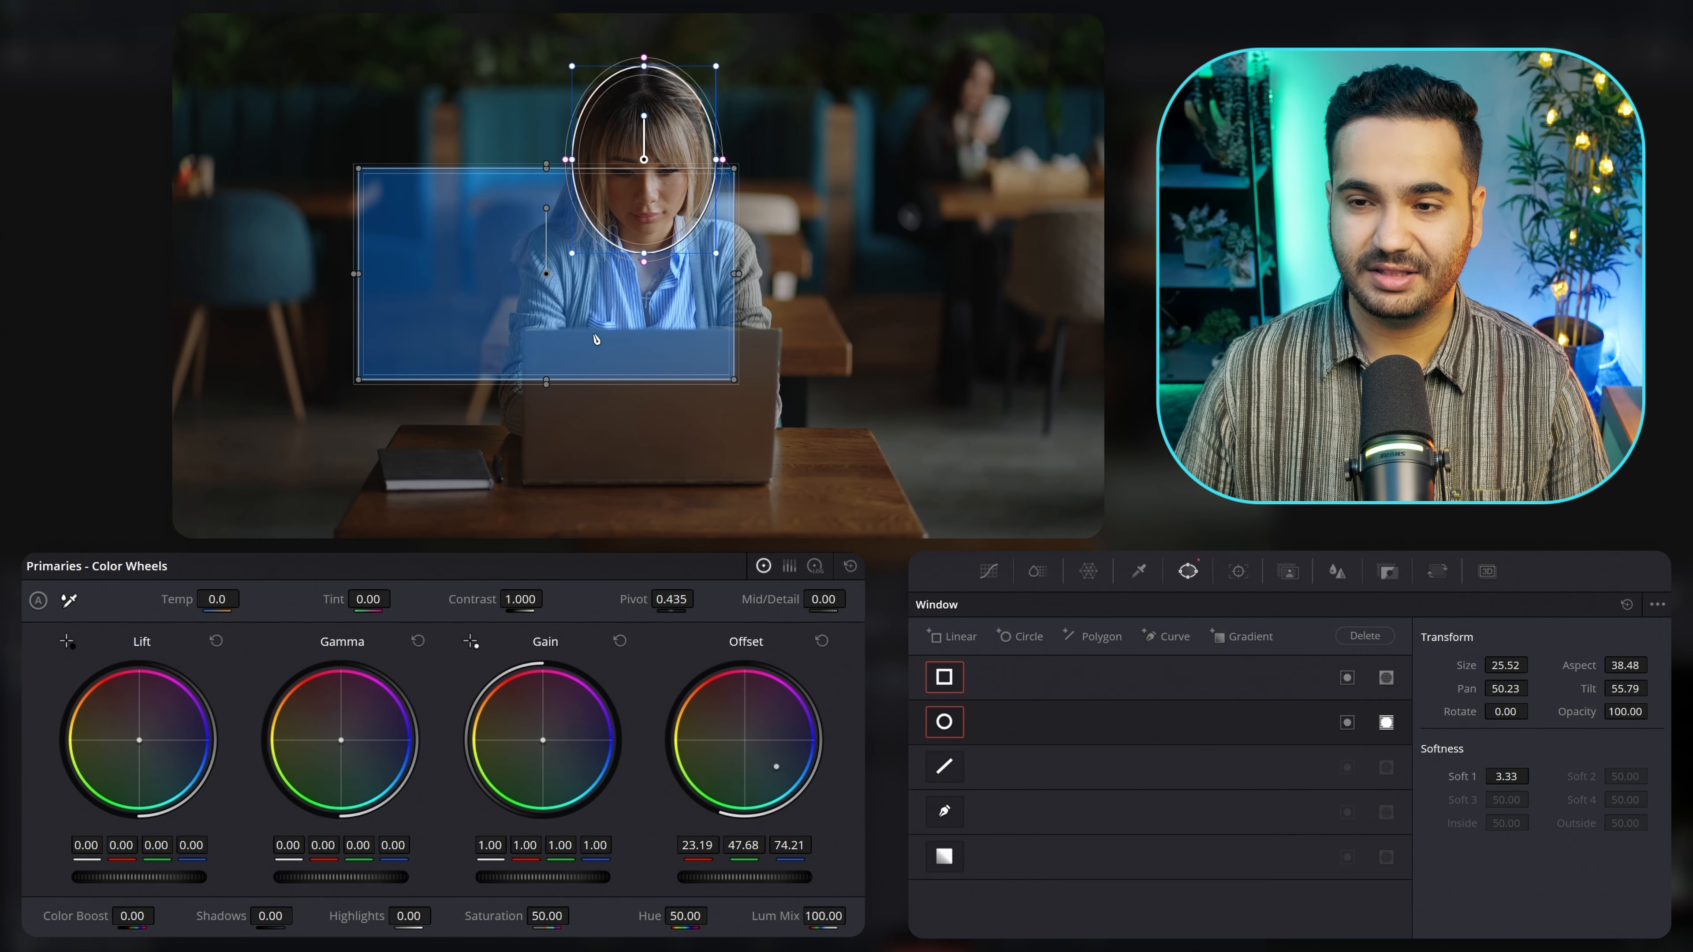
pyautogui.moveTo(596, 339); pyautogui.dragTo(704, 326)
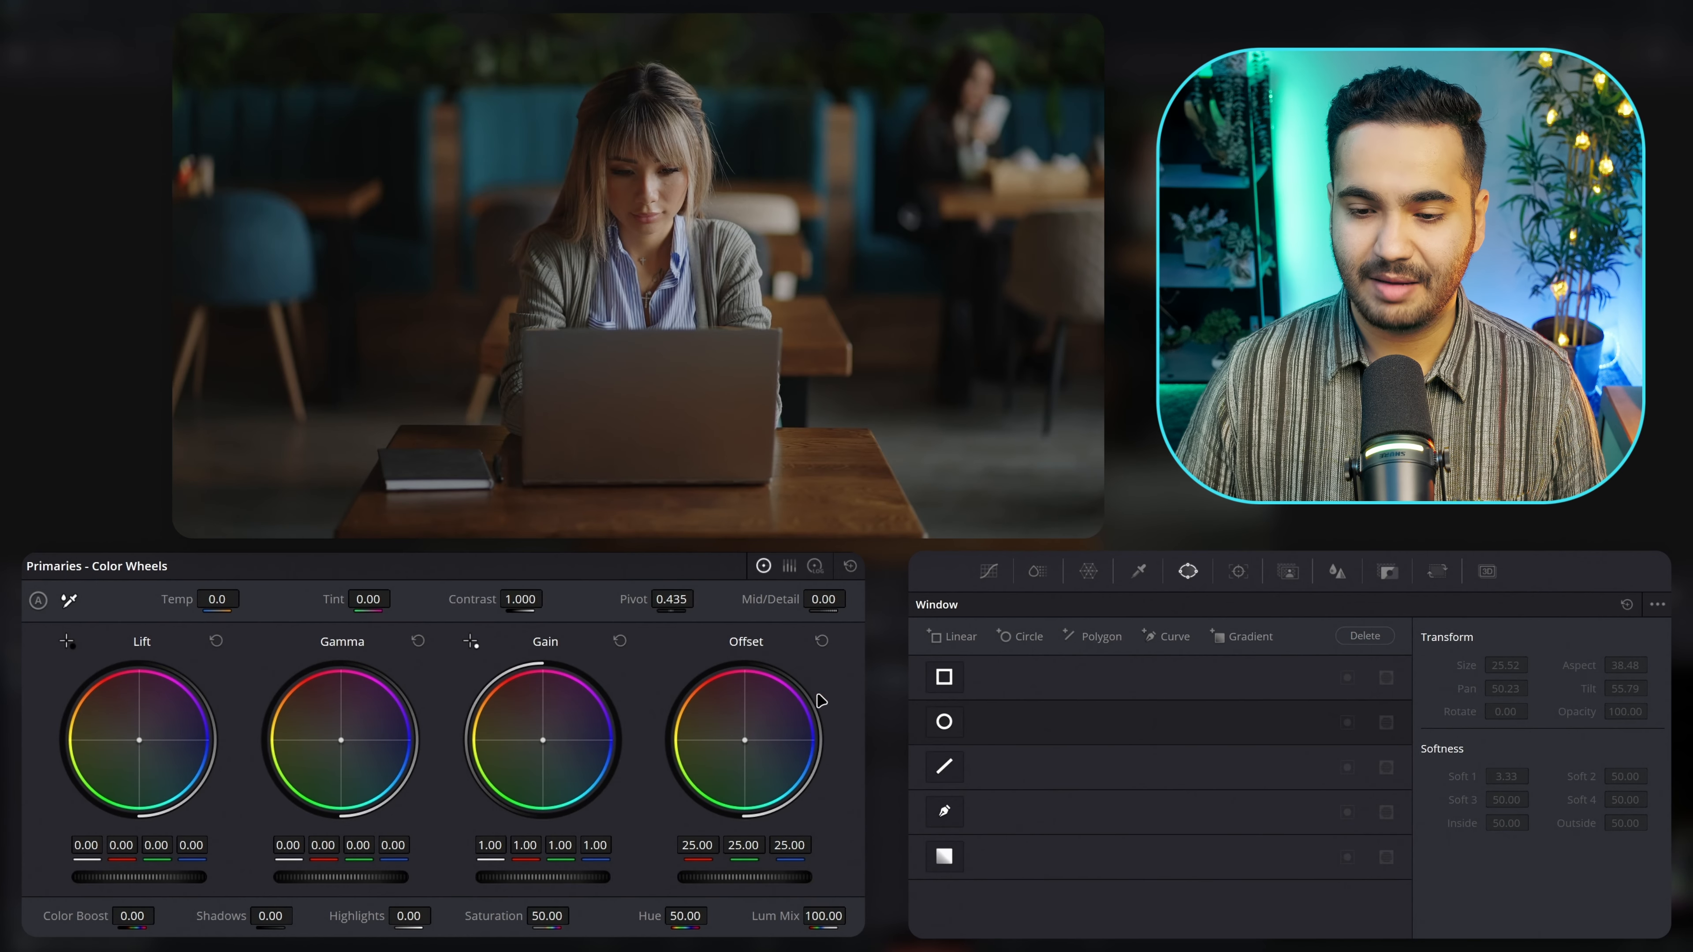
# - Fit the circle window to the woman's face at size 22.28, aspect 32.30, and set Gain to 1.31 and Gamma to -0.02
pyautogui.click(944, 722)
pyautogui.moveTo(720, 205); pyautogui.dragTo(683, 208)
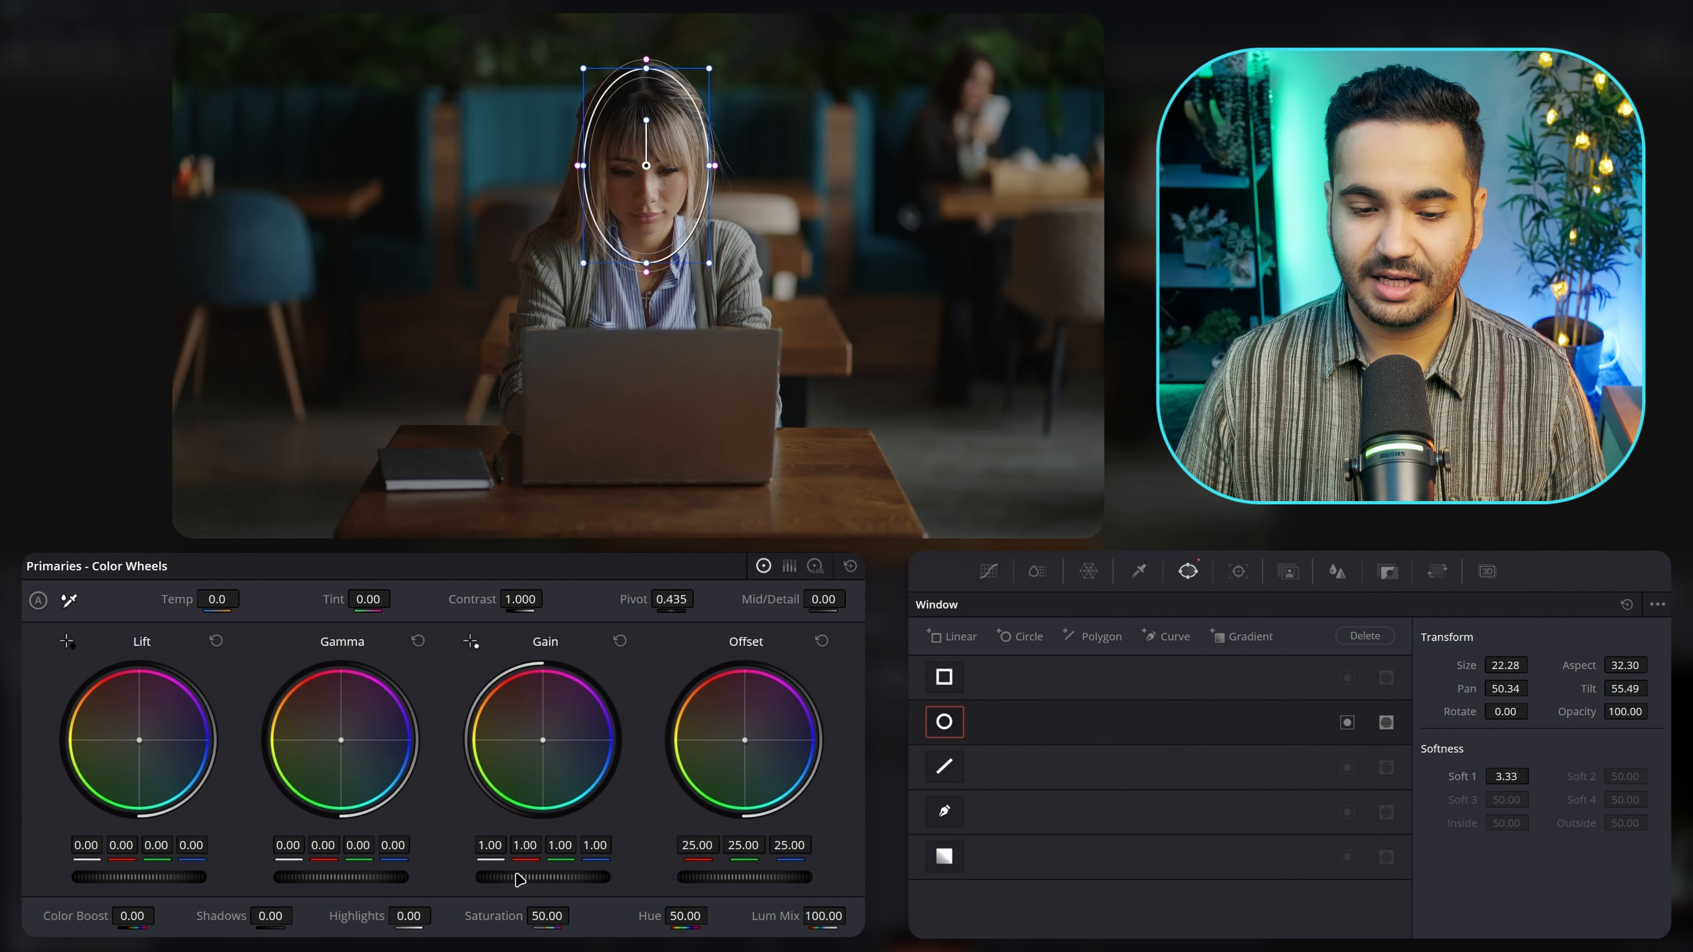
pyautogui.moveTo(520, 880); pyautogui.dragTo(593, 880)
pyautogui.moveTo(376, 879); pyautogui.dragTo(360, 879)
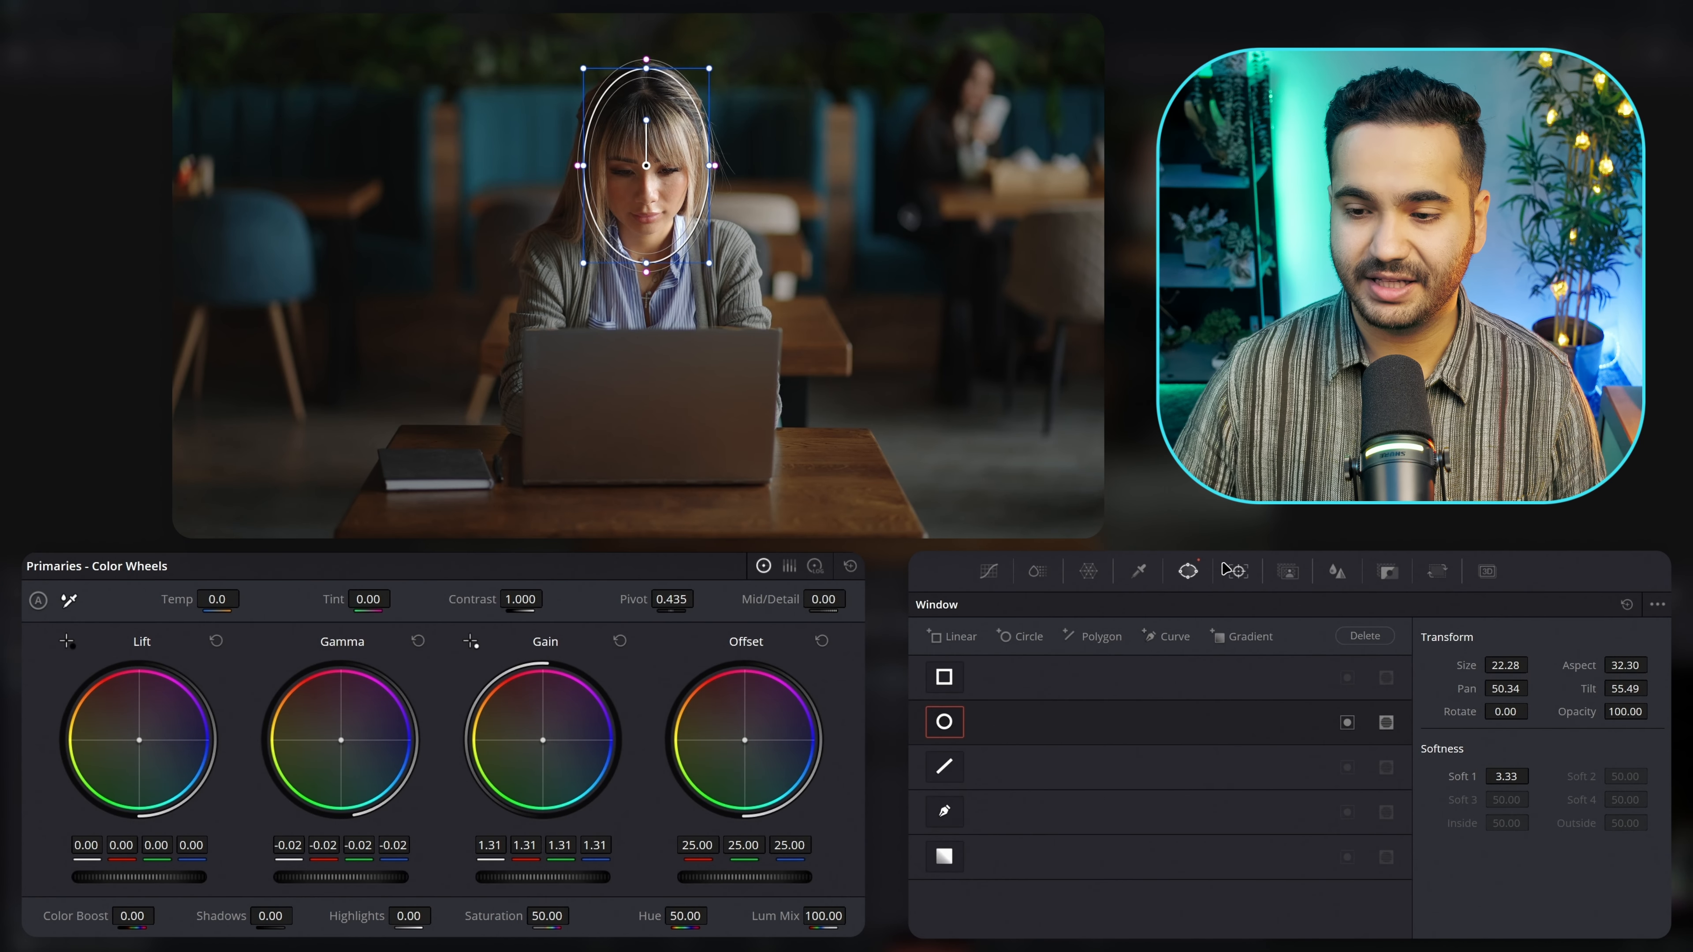
# - Track the face window forward and backward through the clip with pan, tilt, zoom, rotate and perspective 3D enabled
pyautogui.click(1236, 573)
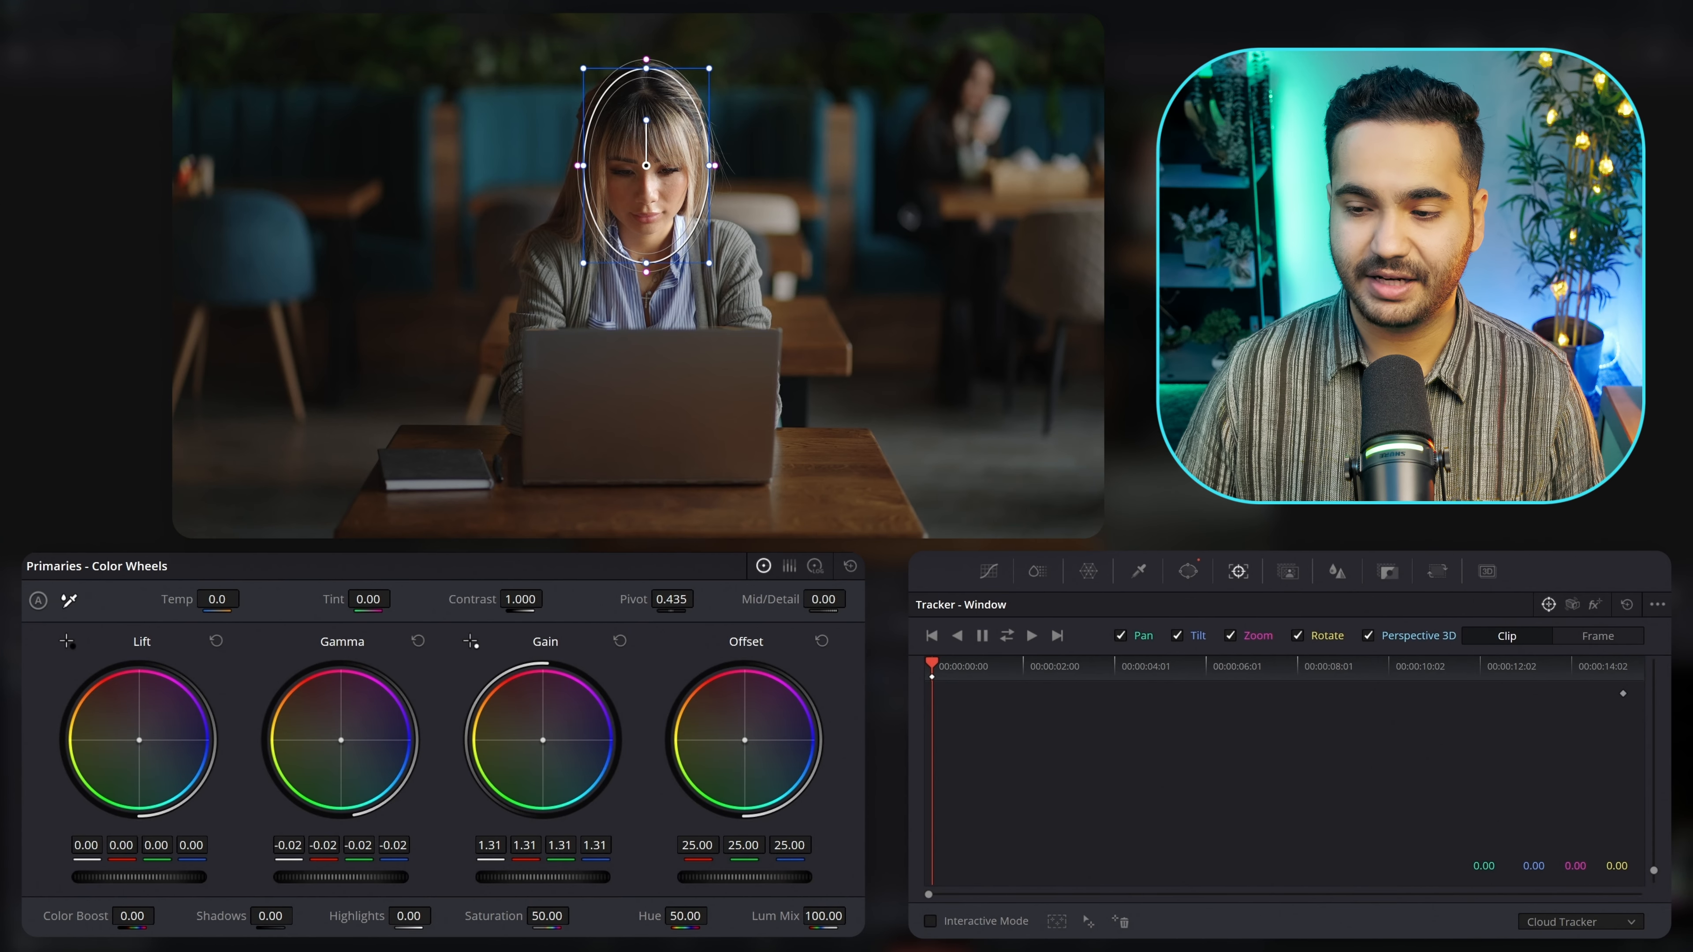
pyautogui.click(1006, 637)
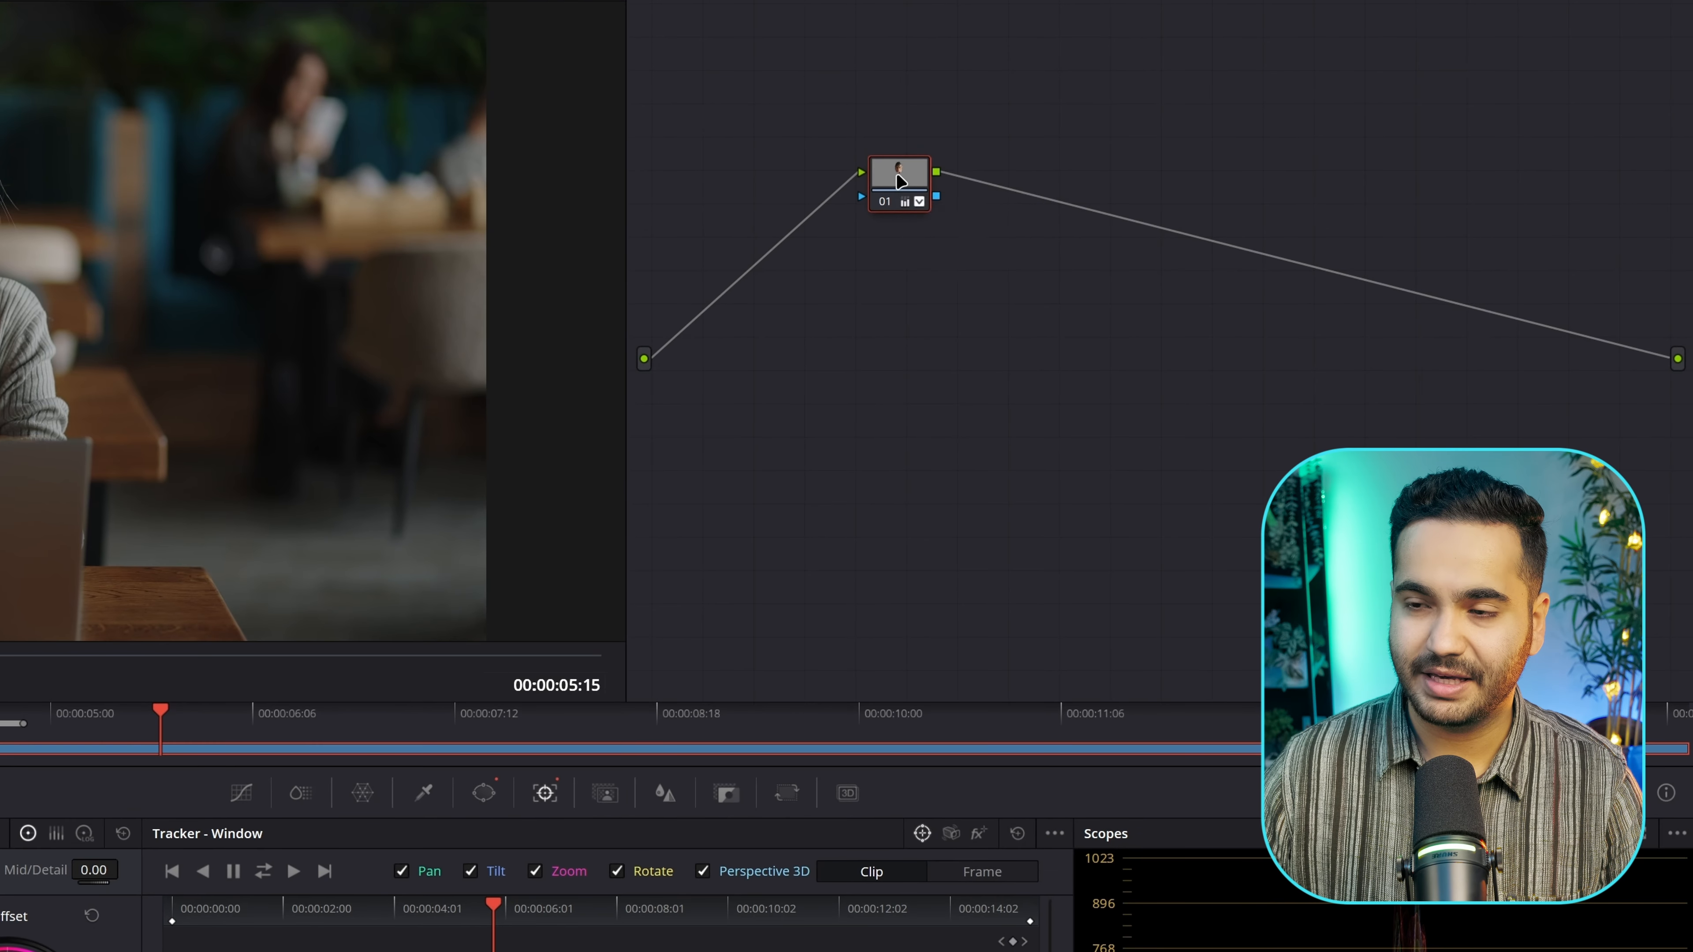
# - Add an outside node after node 01 in the node graph
pyautogui.rightClick(899, 182)
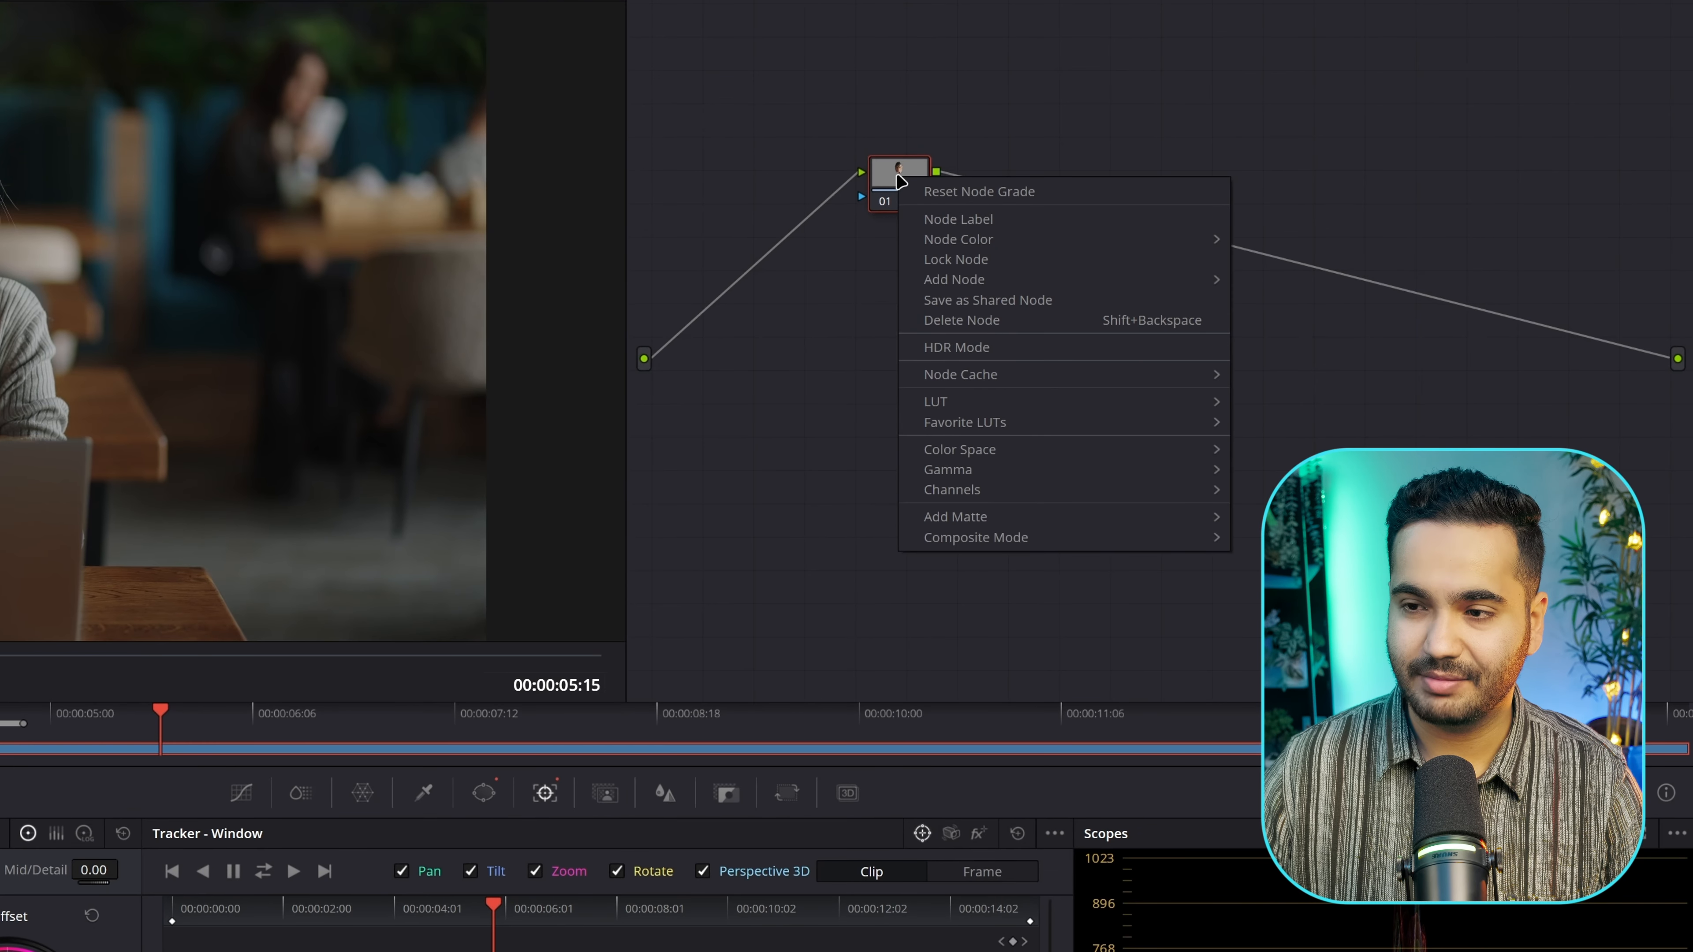
pyautogui.moveTo(939, 284)
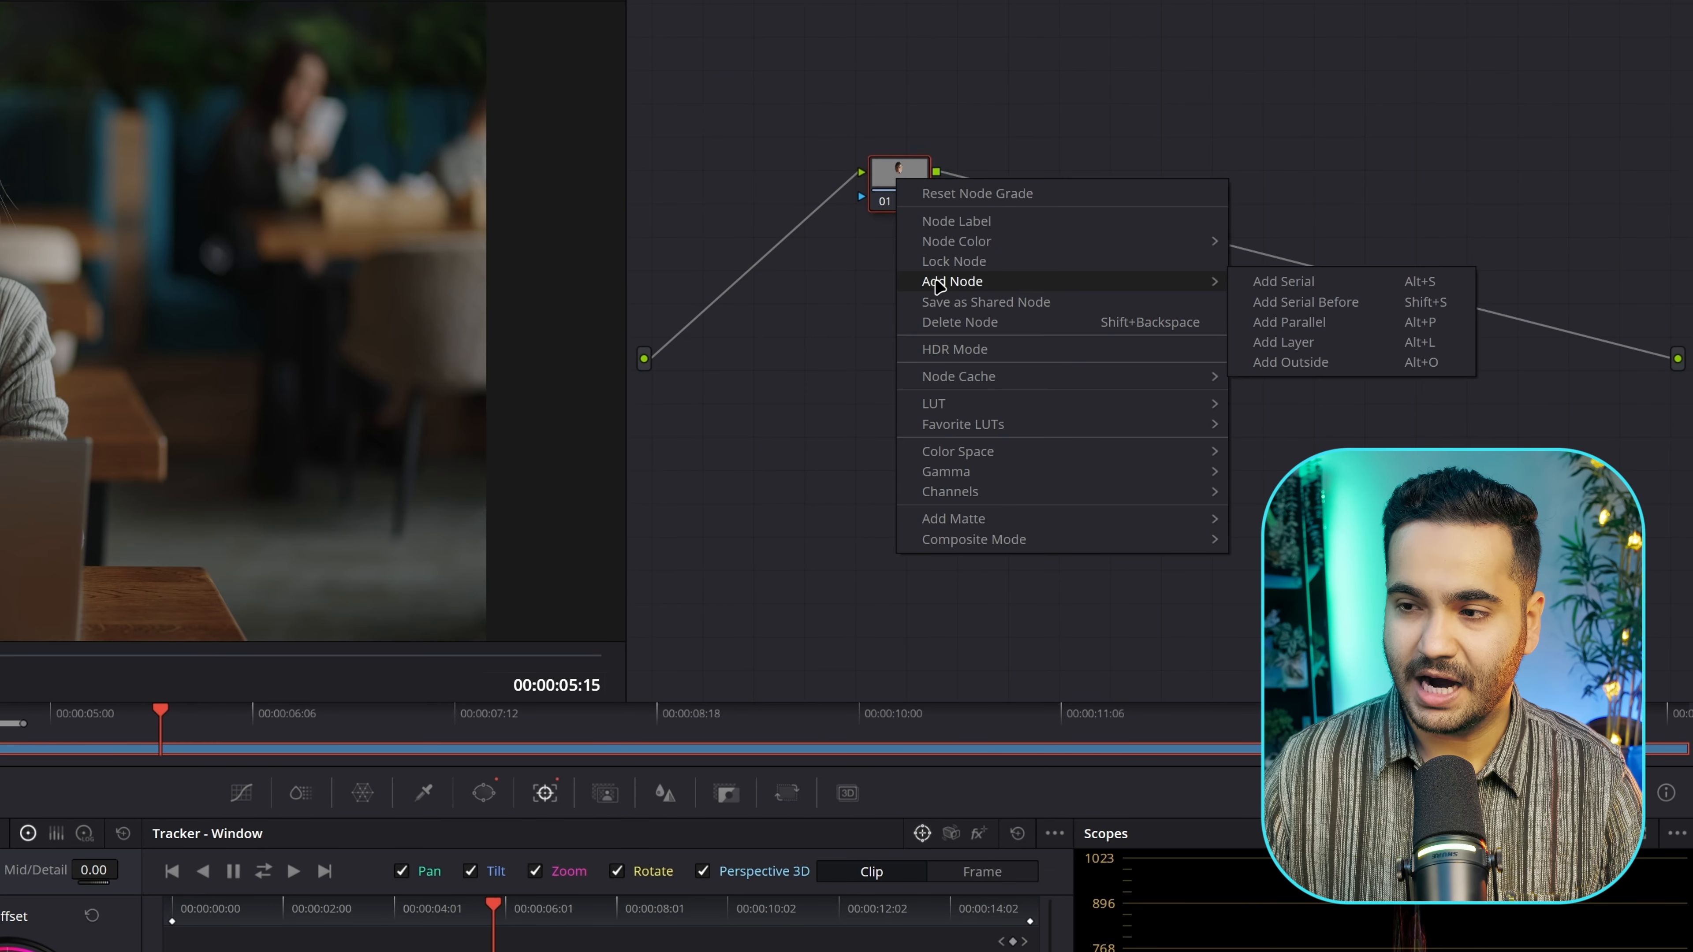
pyautogui.click(1358, 362)
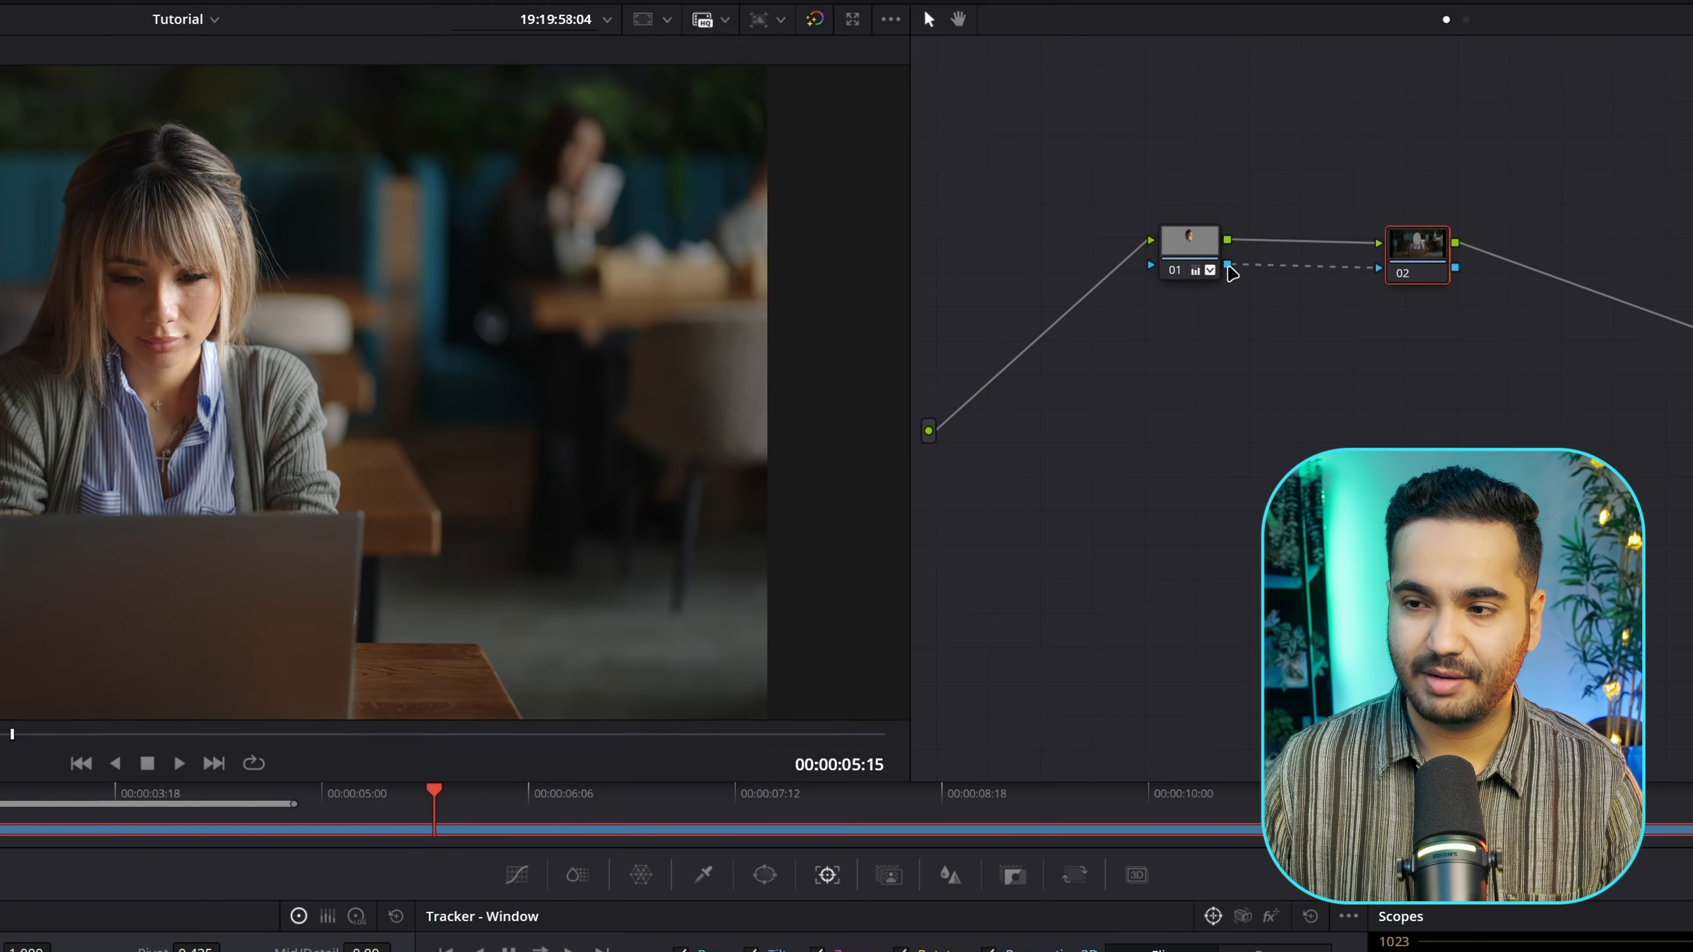
# - Check the face window on node 01 and move node 02 closer beside it
pyautogui.click(1190, 249)
pyautogui.moveTo(1186, 243); pyautogui.dragTo(1182, 244)
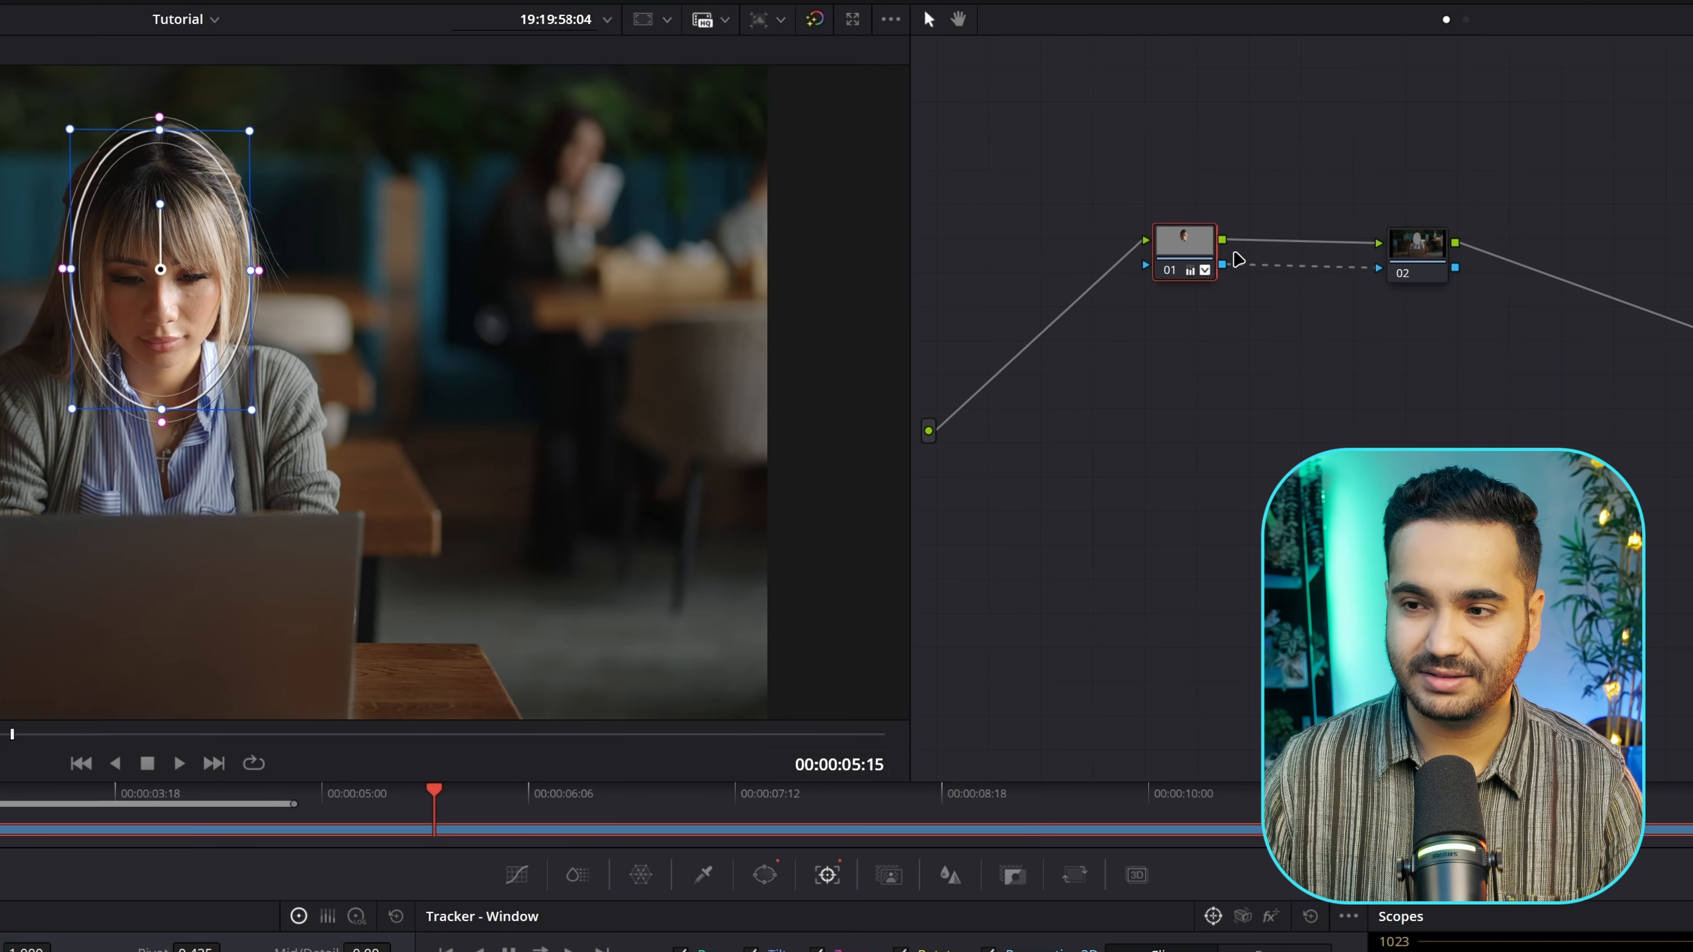
pyautogui.moveTo(1441, 267); pyautogui.dragTo(1324, 262)
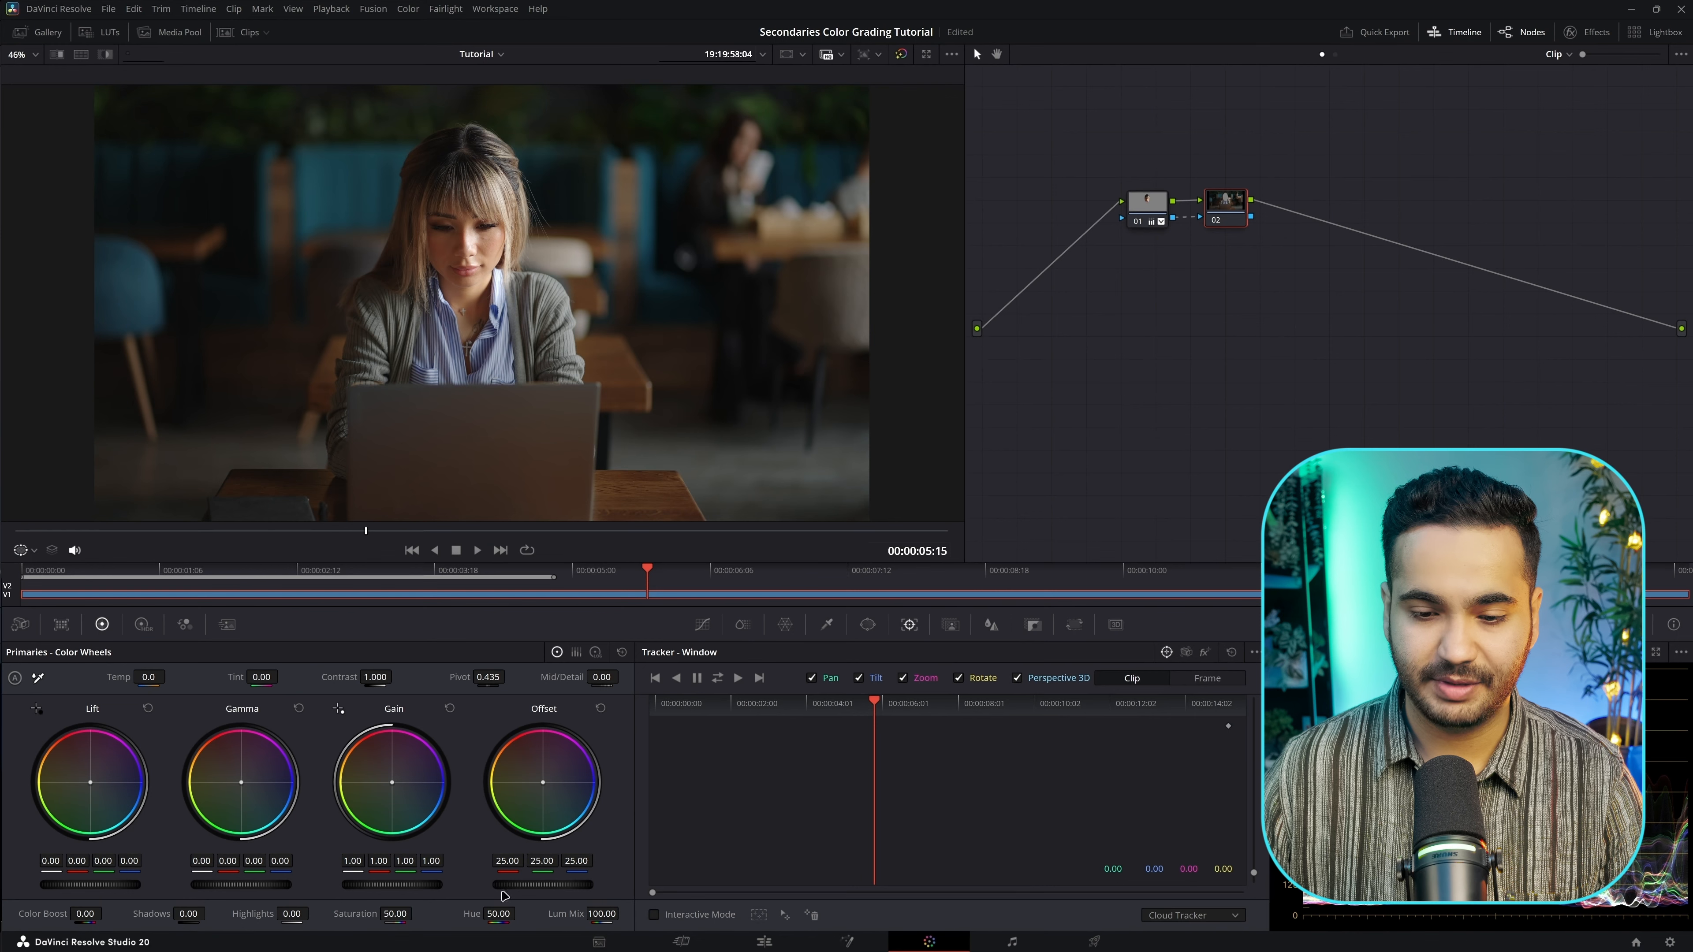
# - Lower the Offset on node 02 until everything outside the face is black, and select node 01
pyautogui.moveTo(503, 887); pyautogui.dragTo(246, 886)
pyautogui.click(1141, 208)
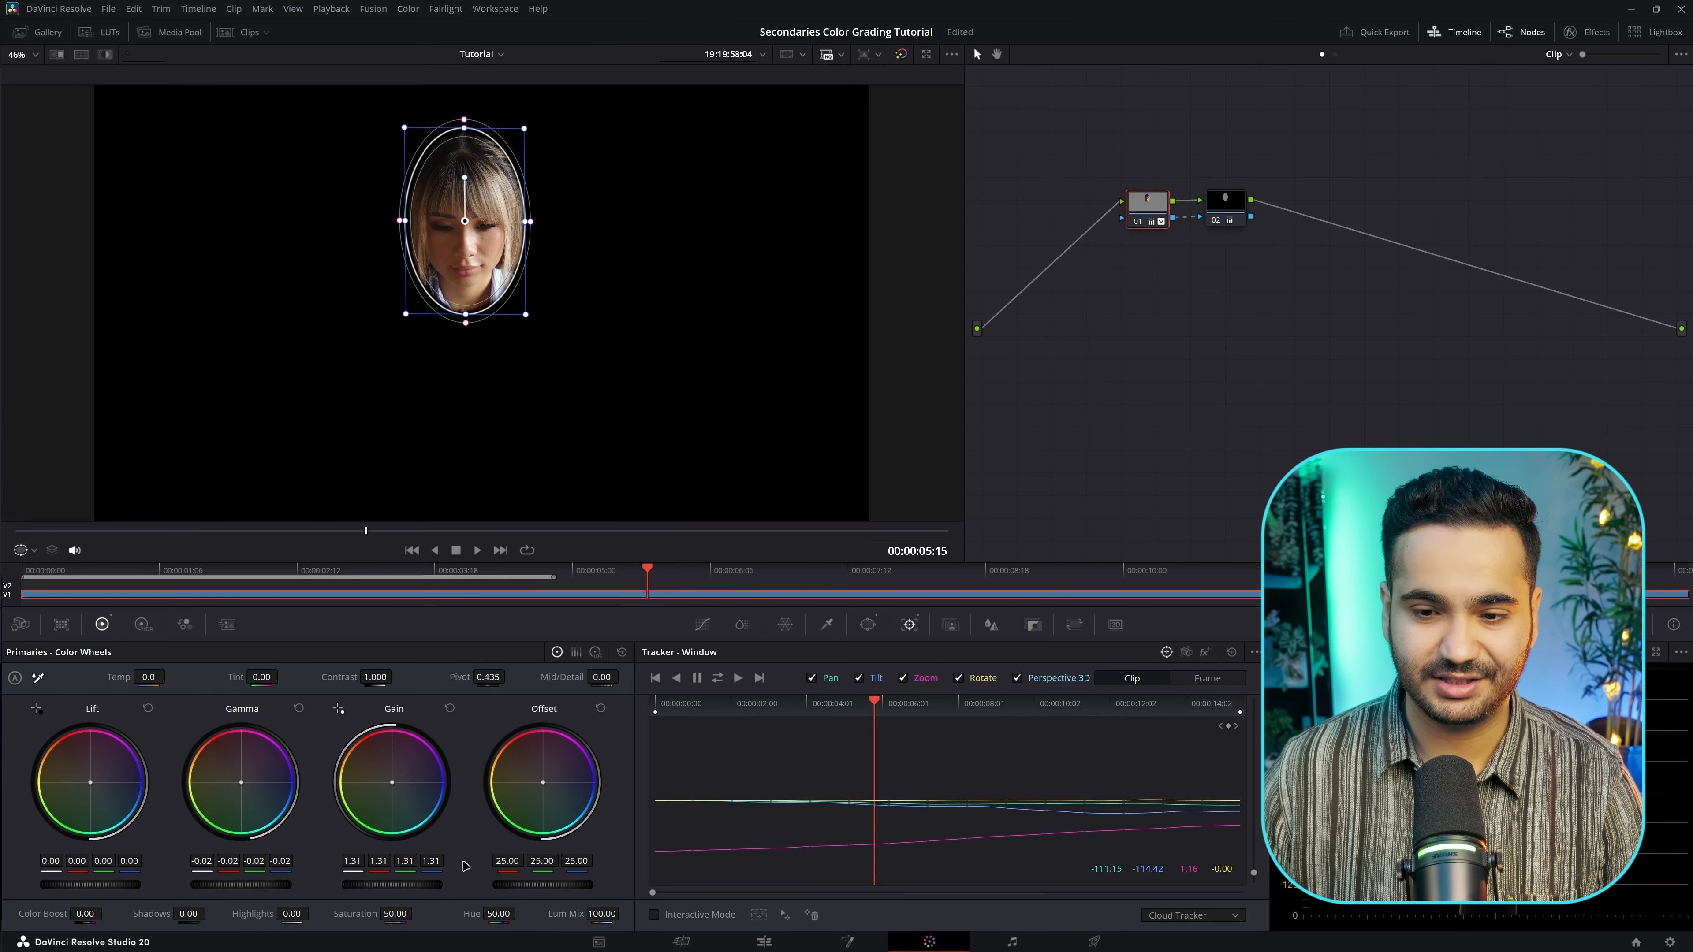
# - Reset the Offset on node 02 and lower it to 15.40 to darken the area outside the face
pyautogui.click(1216, 224)
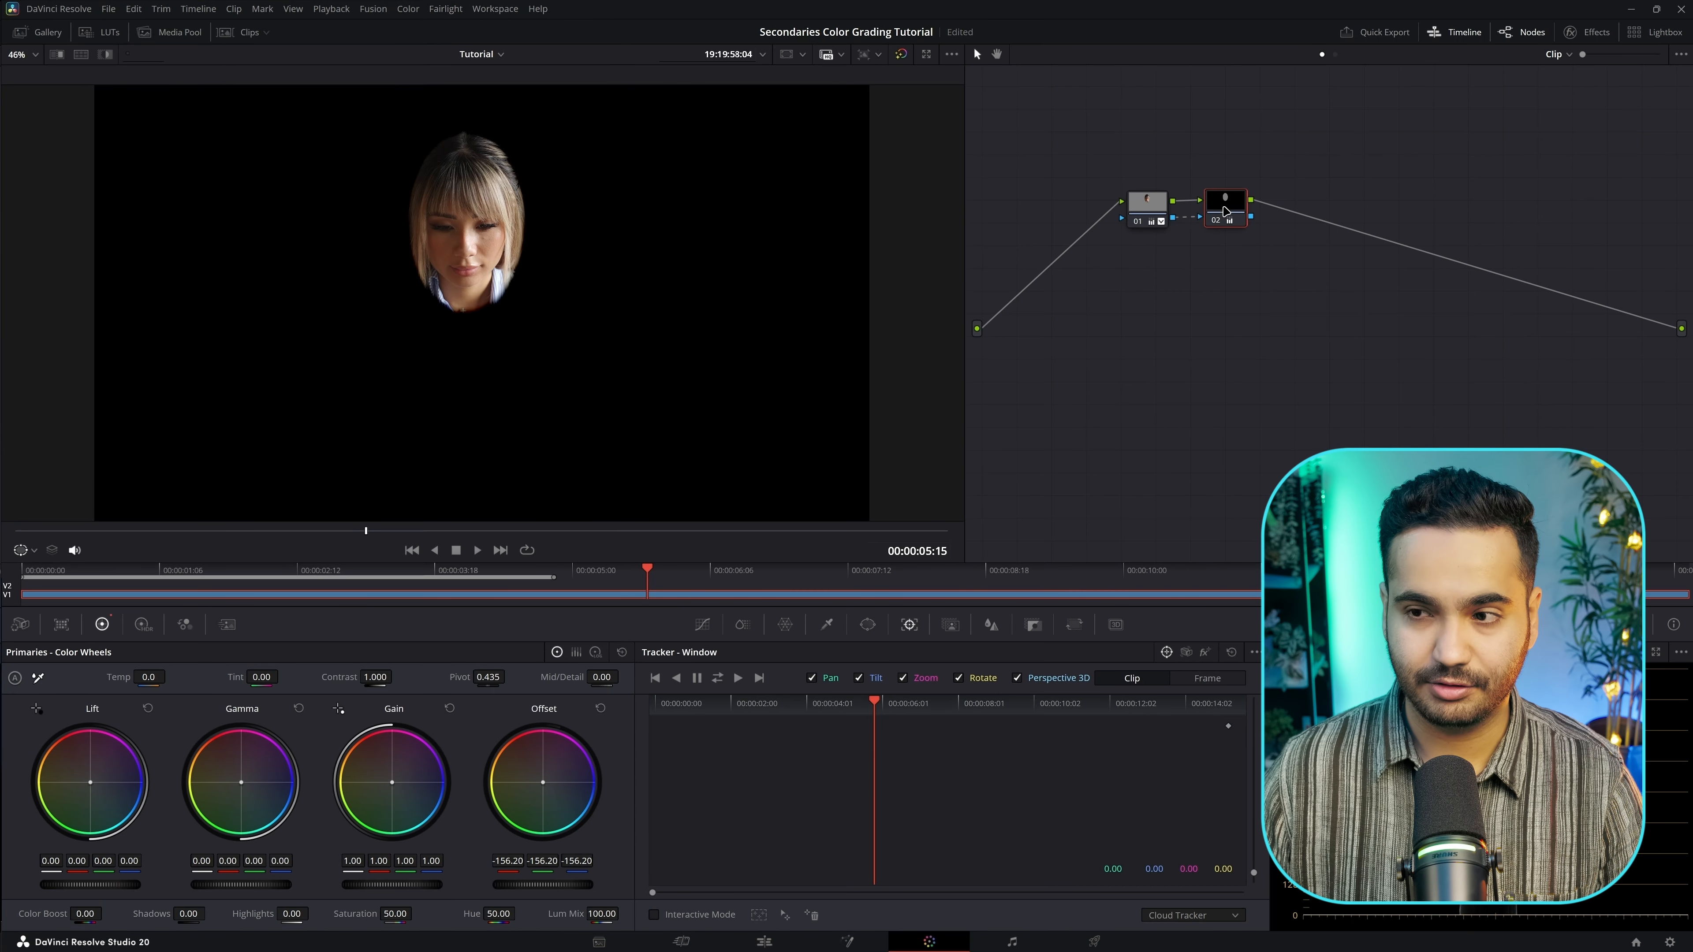
pyautogui.click(600, 708)
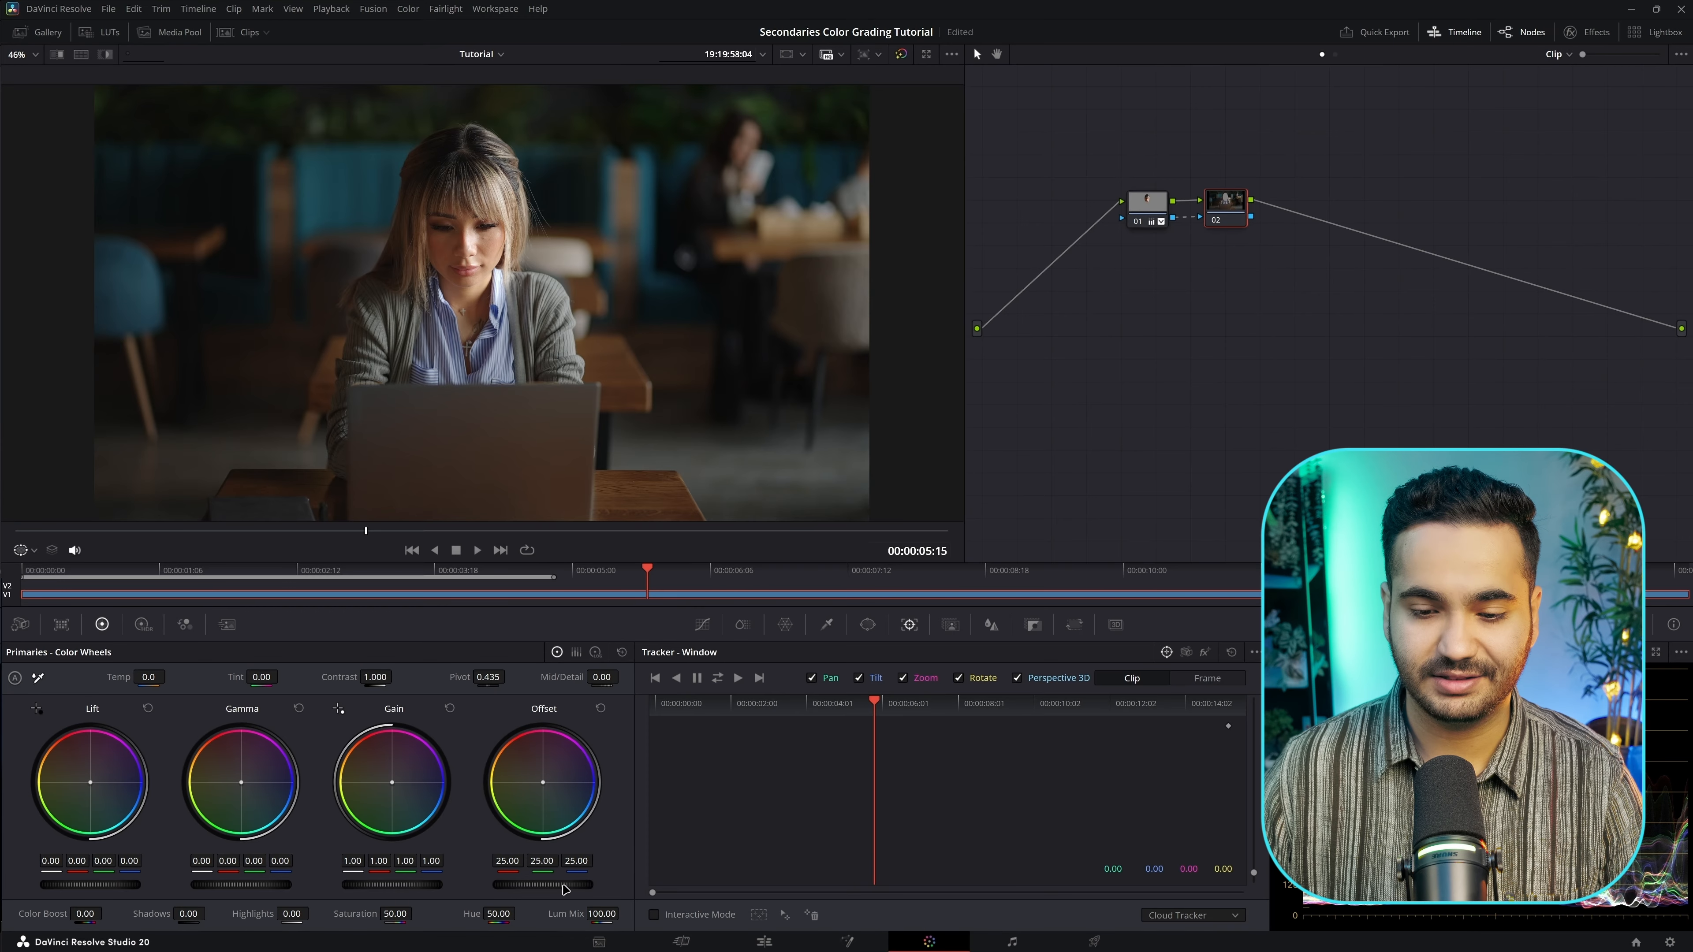
pyautogui.moveTo(543, 885); pyautogui.dragTo(518, 885)
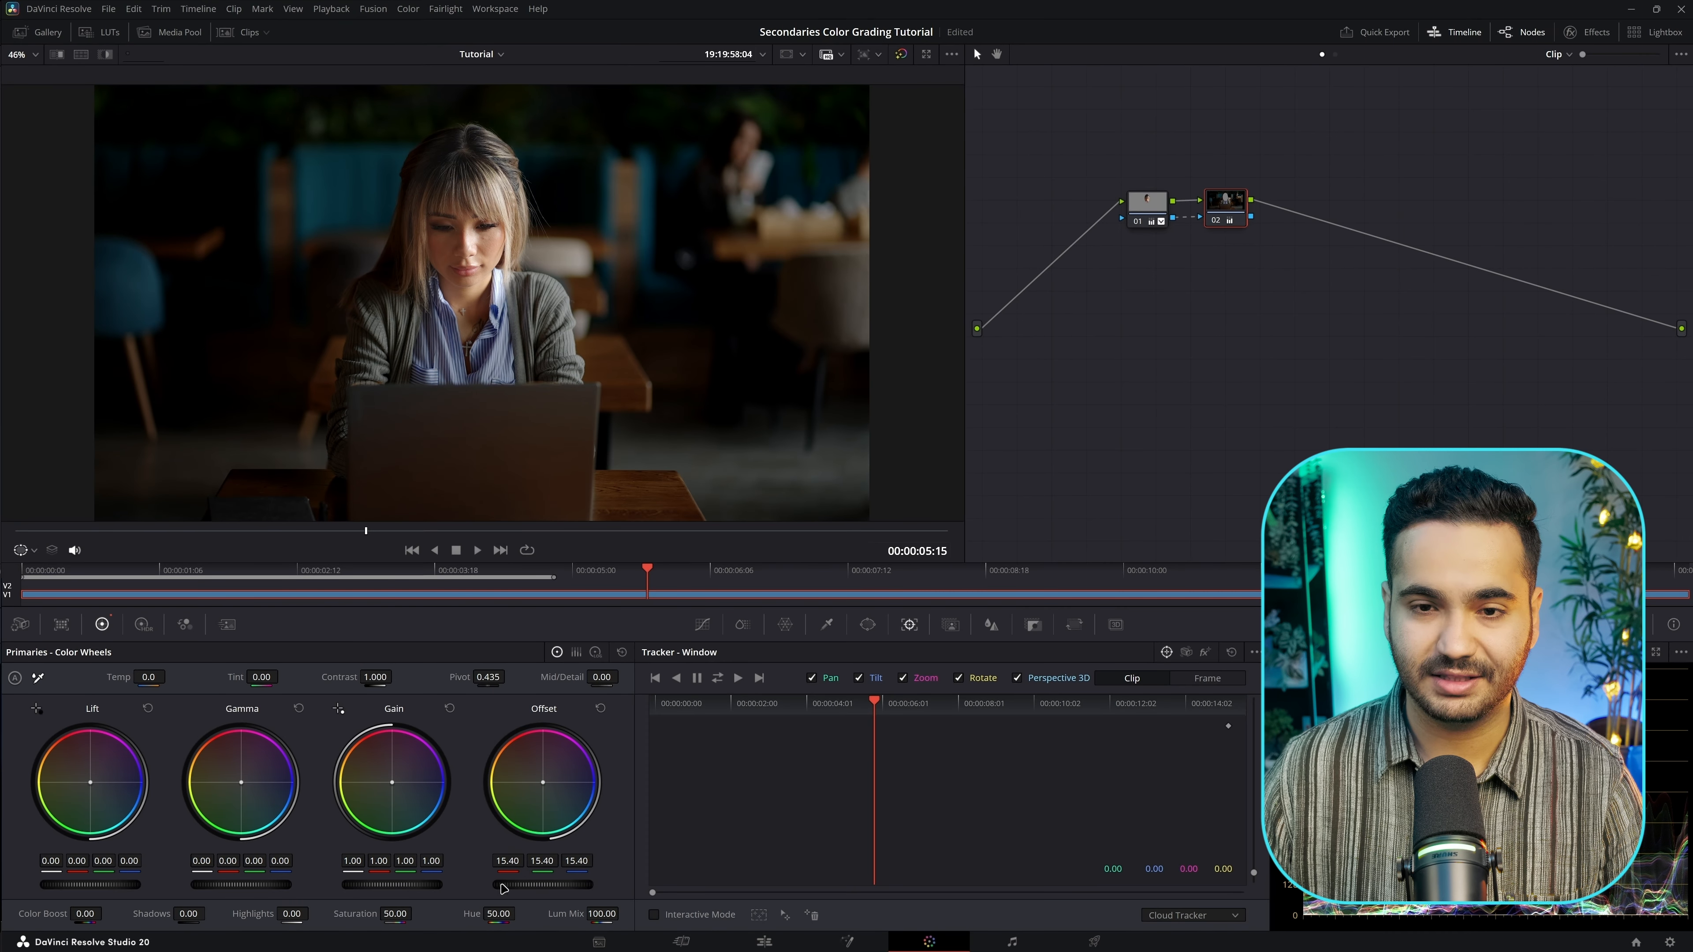
# - Enlarge the face window on node 01 and widen its outer softness well beyond the head
pyautogui.click(1147, 204)
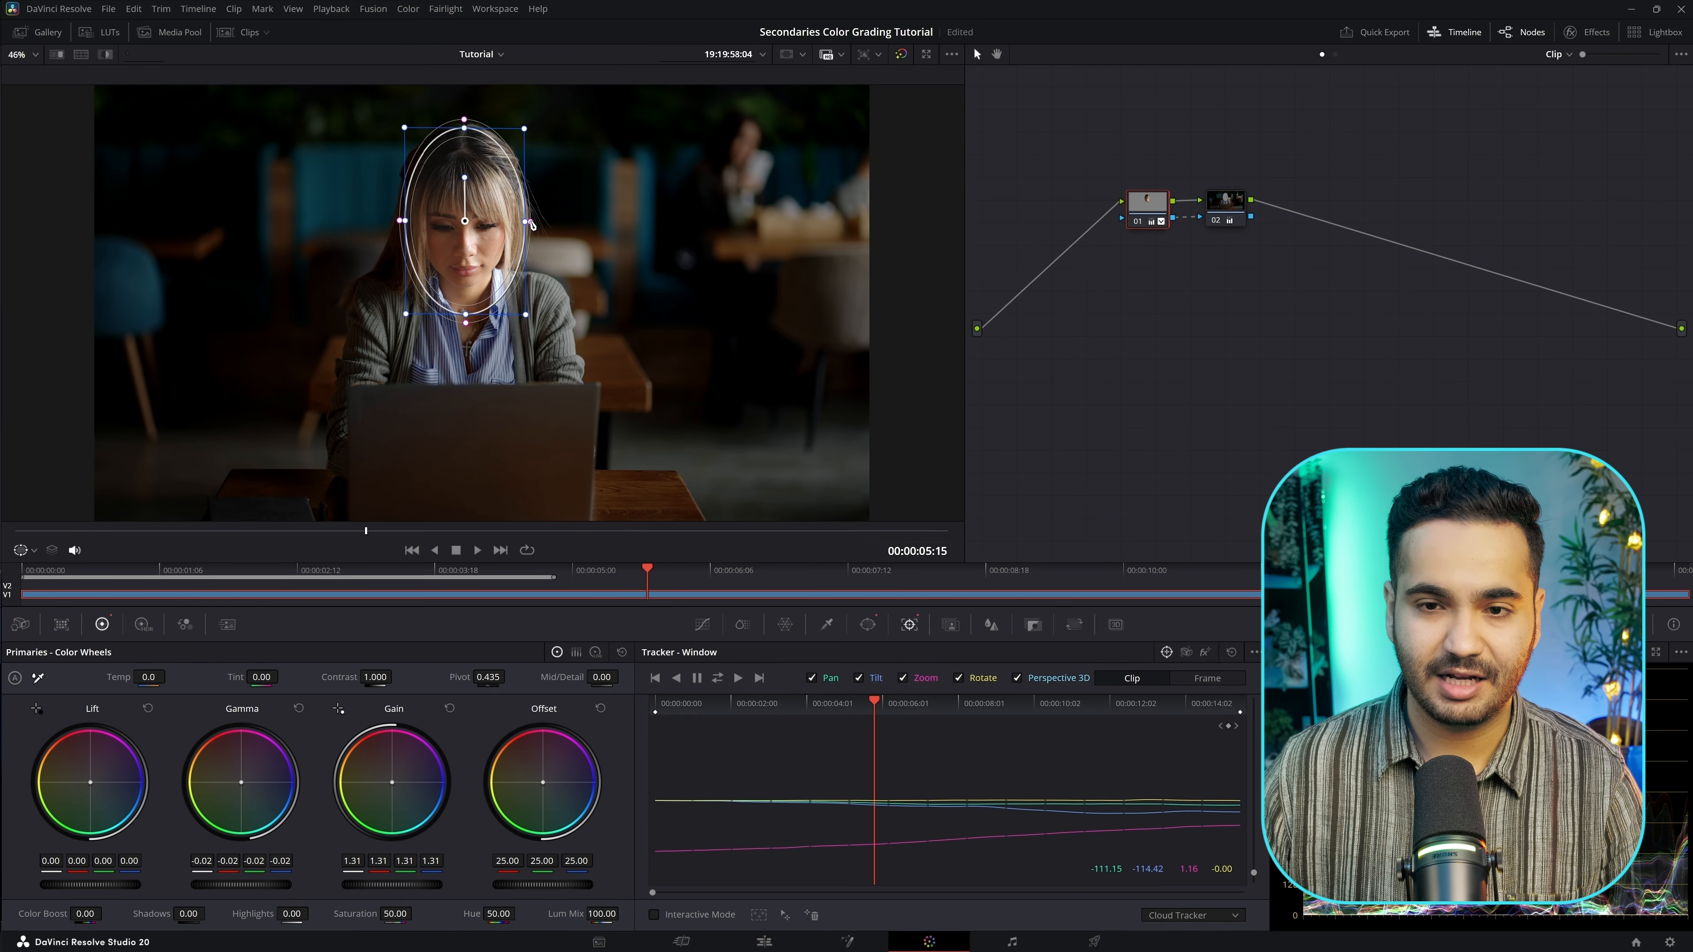
pyautogui.moveTo(532, 225)
pyautogui.mouseDown()
pyautogui.moveTo(554, 226)
pyautogui.moveTo(532, 222)
pyautogui.mouseUp()
pyautogui.moveTo(465, 314); pyautogui.dragTo(465, 332)
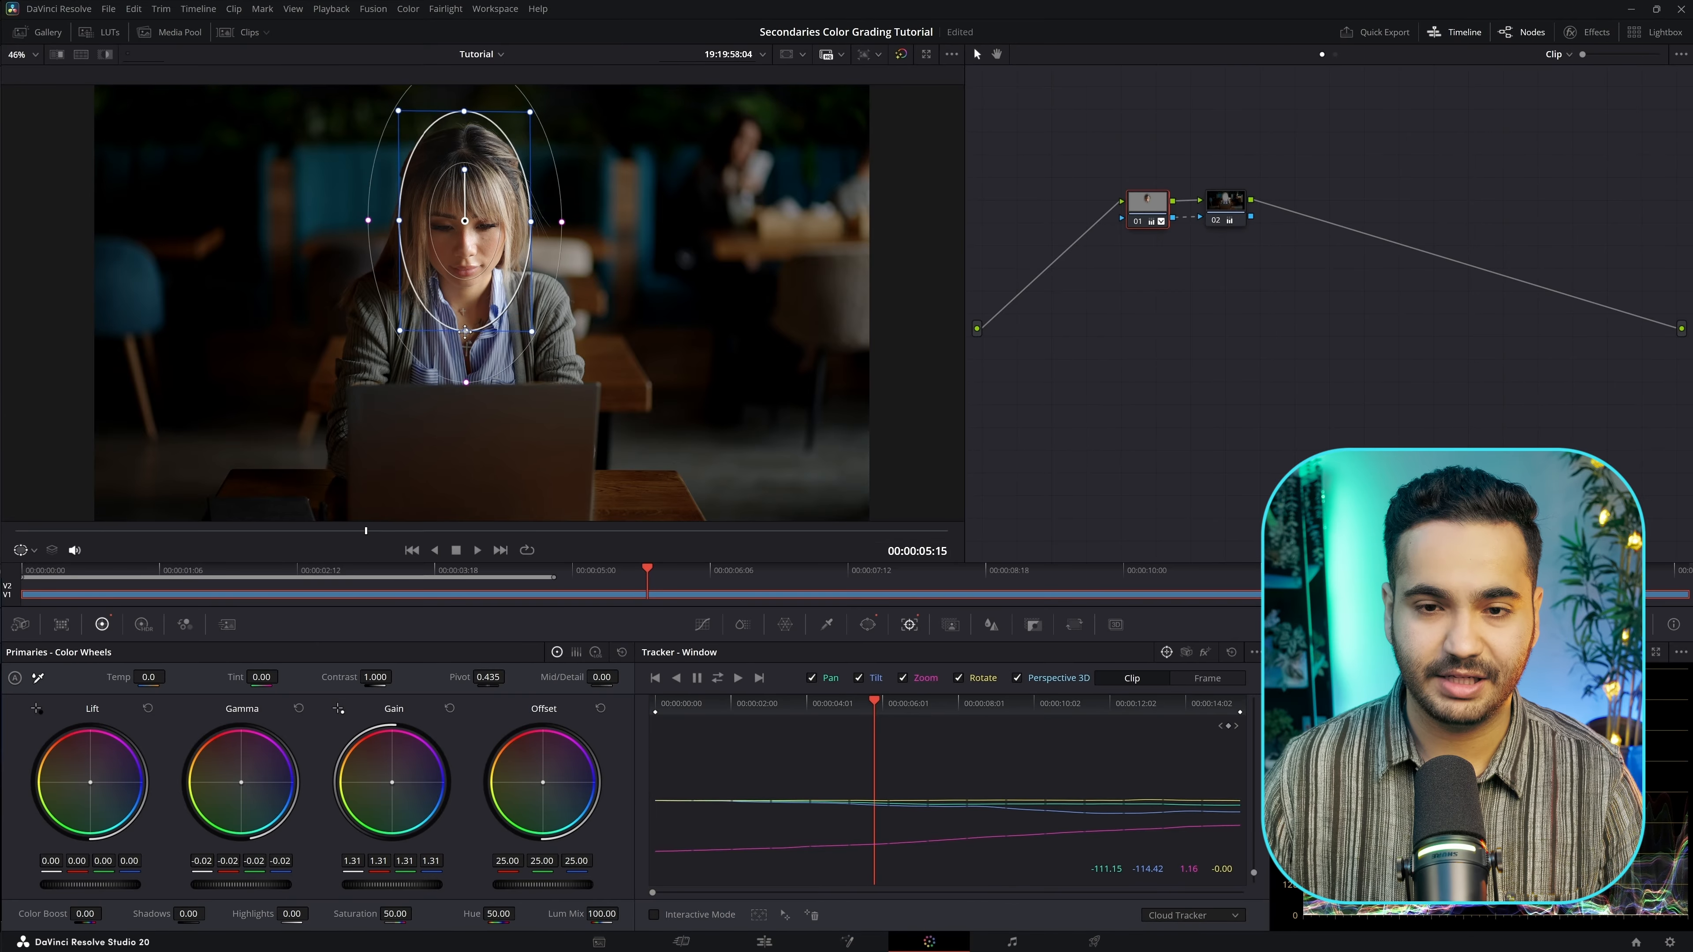
# - Play the graded café clip from its first frame in the enlarged viewer with the window outline hidden
pyautogui.hotkey('alt', 'f')
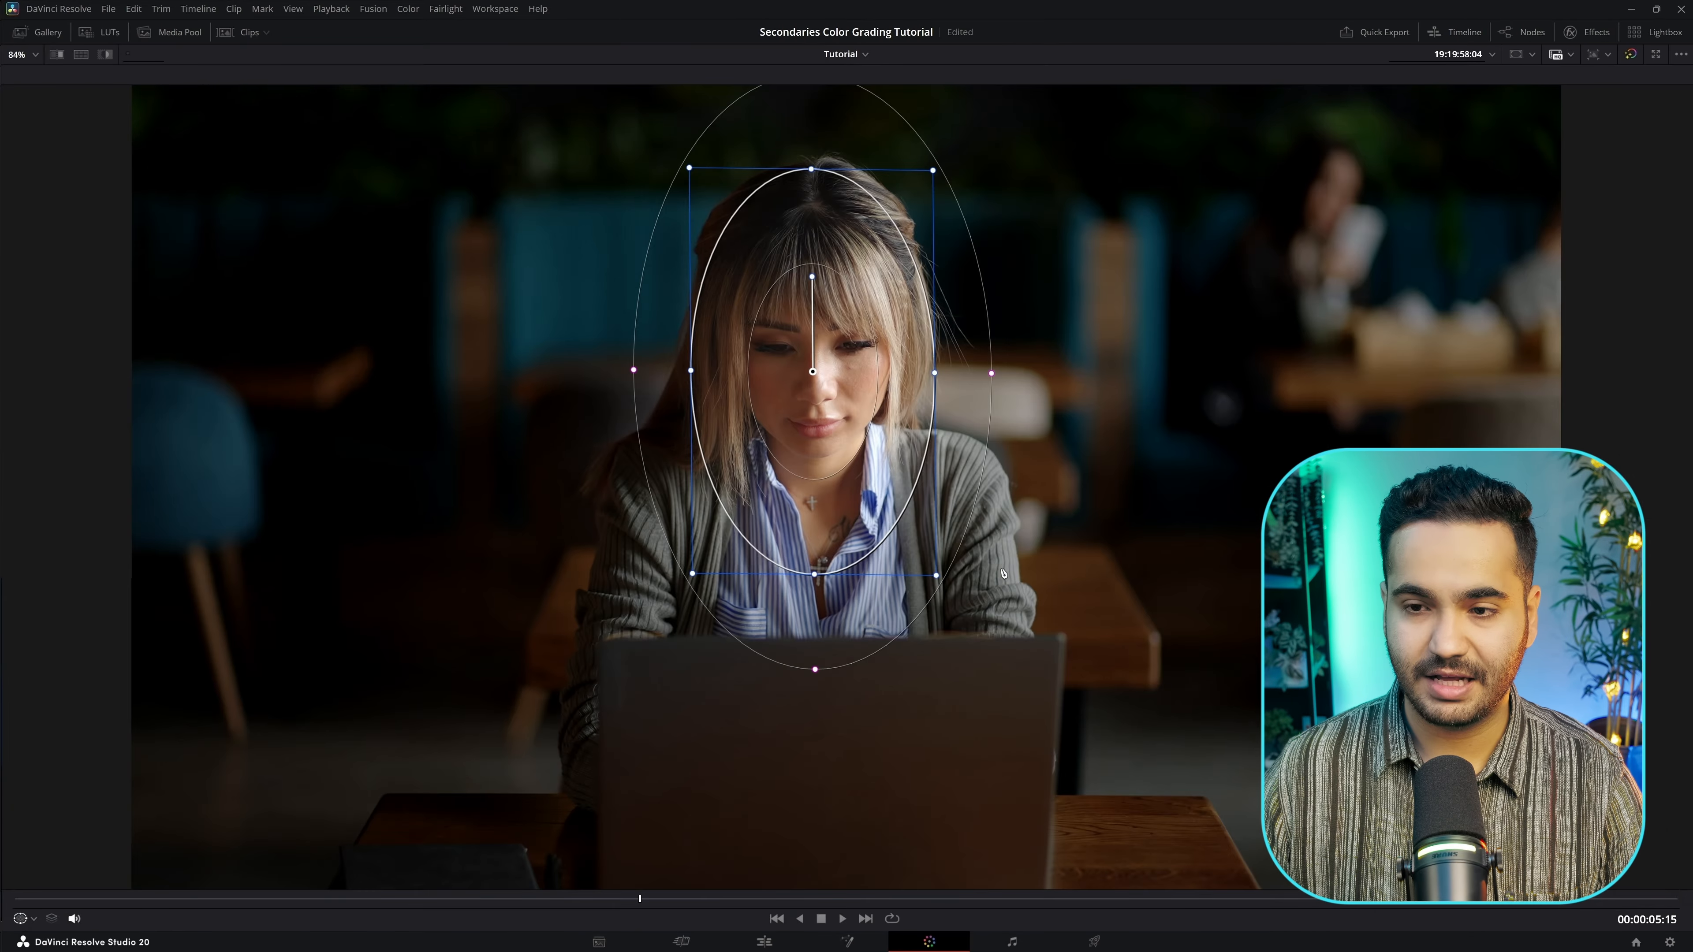
pyautogui.click(26, 918)
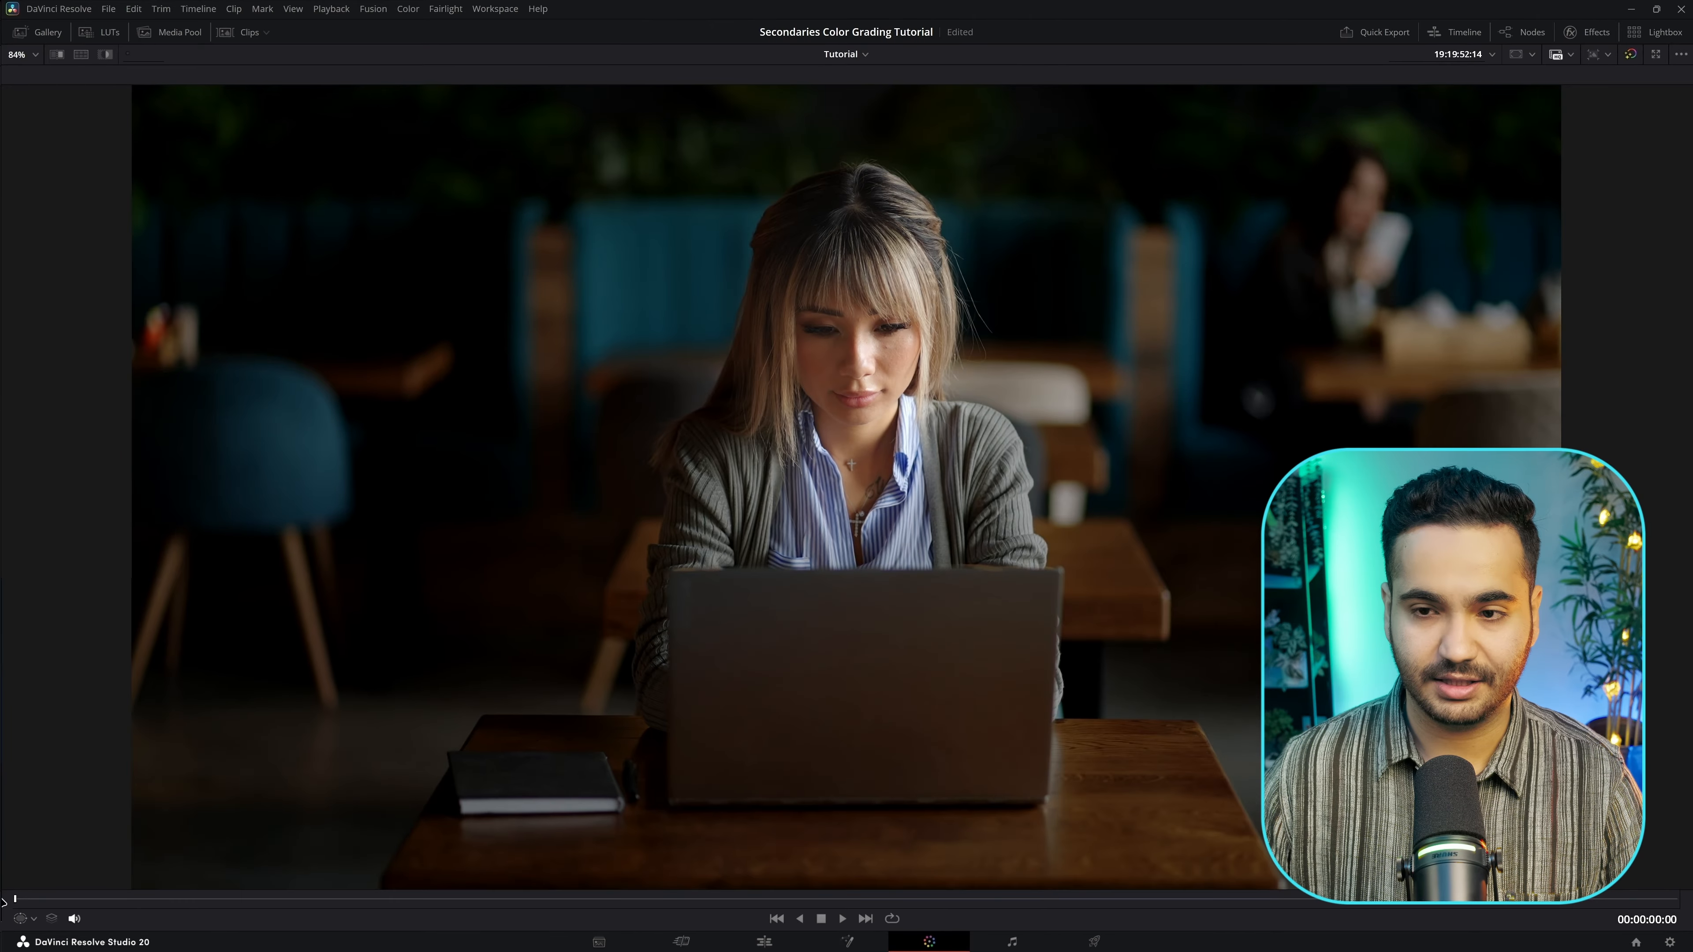
pyautogui.press('space')
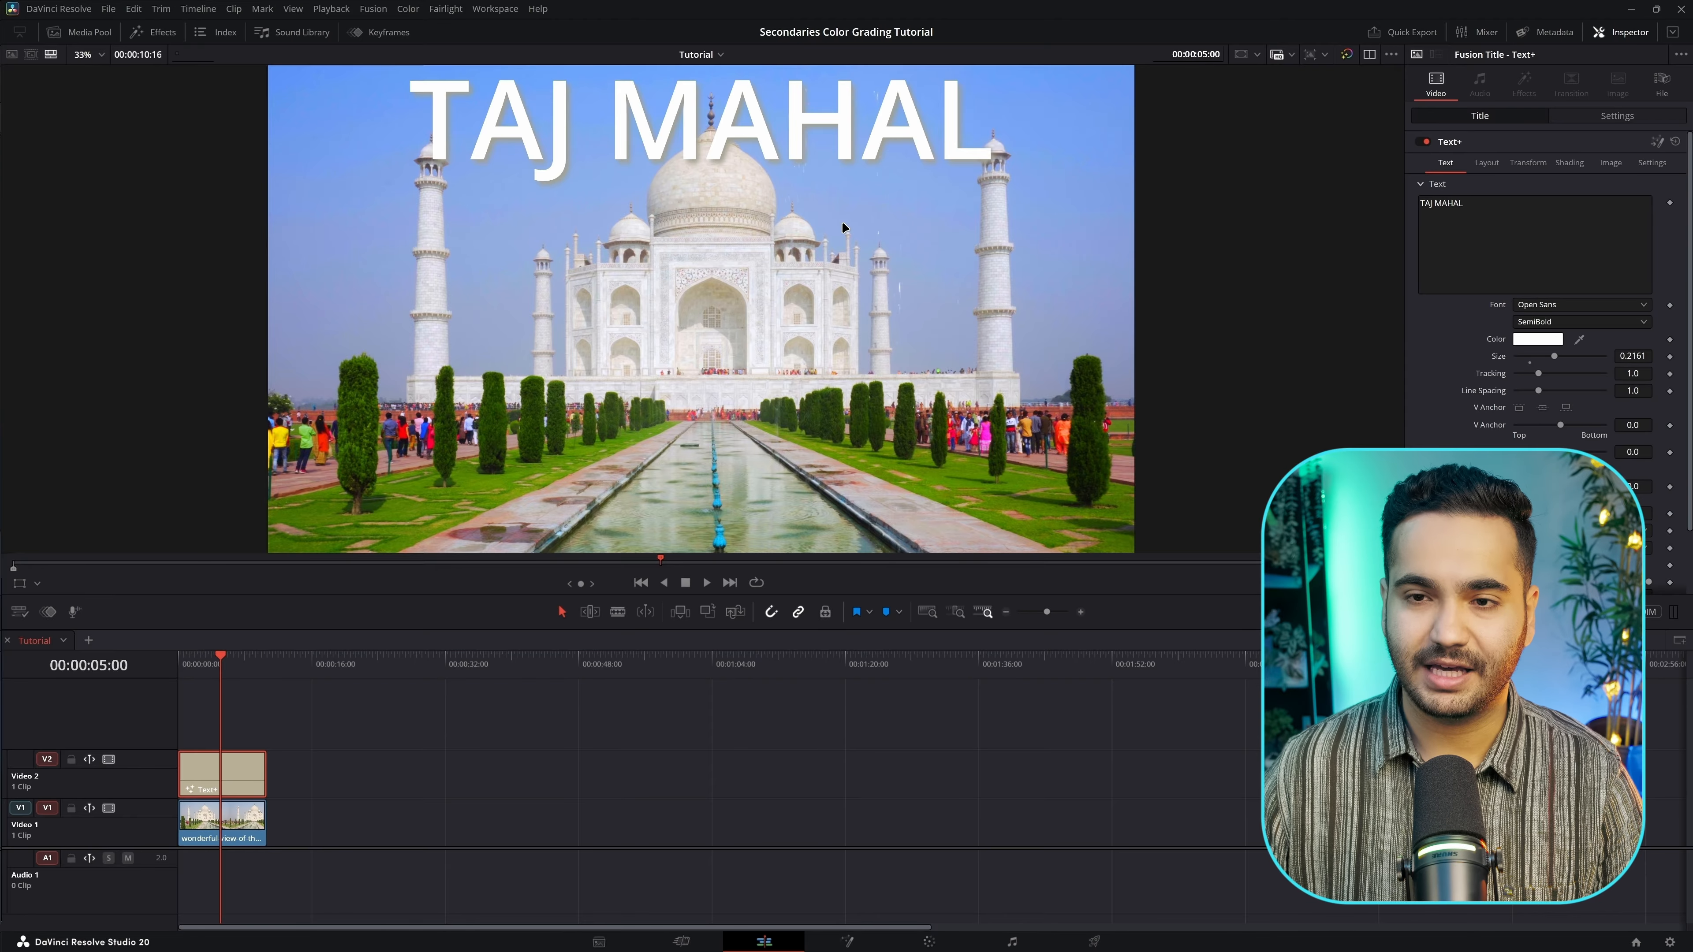
# - Duplicate the Taj Mahal clip from Video 1 onto Video 3 above the title and select the copy
pyautogui.click(237, 832)
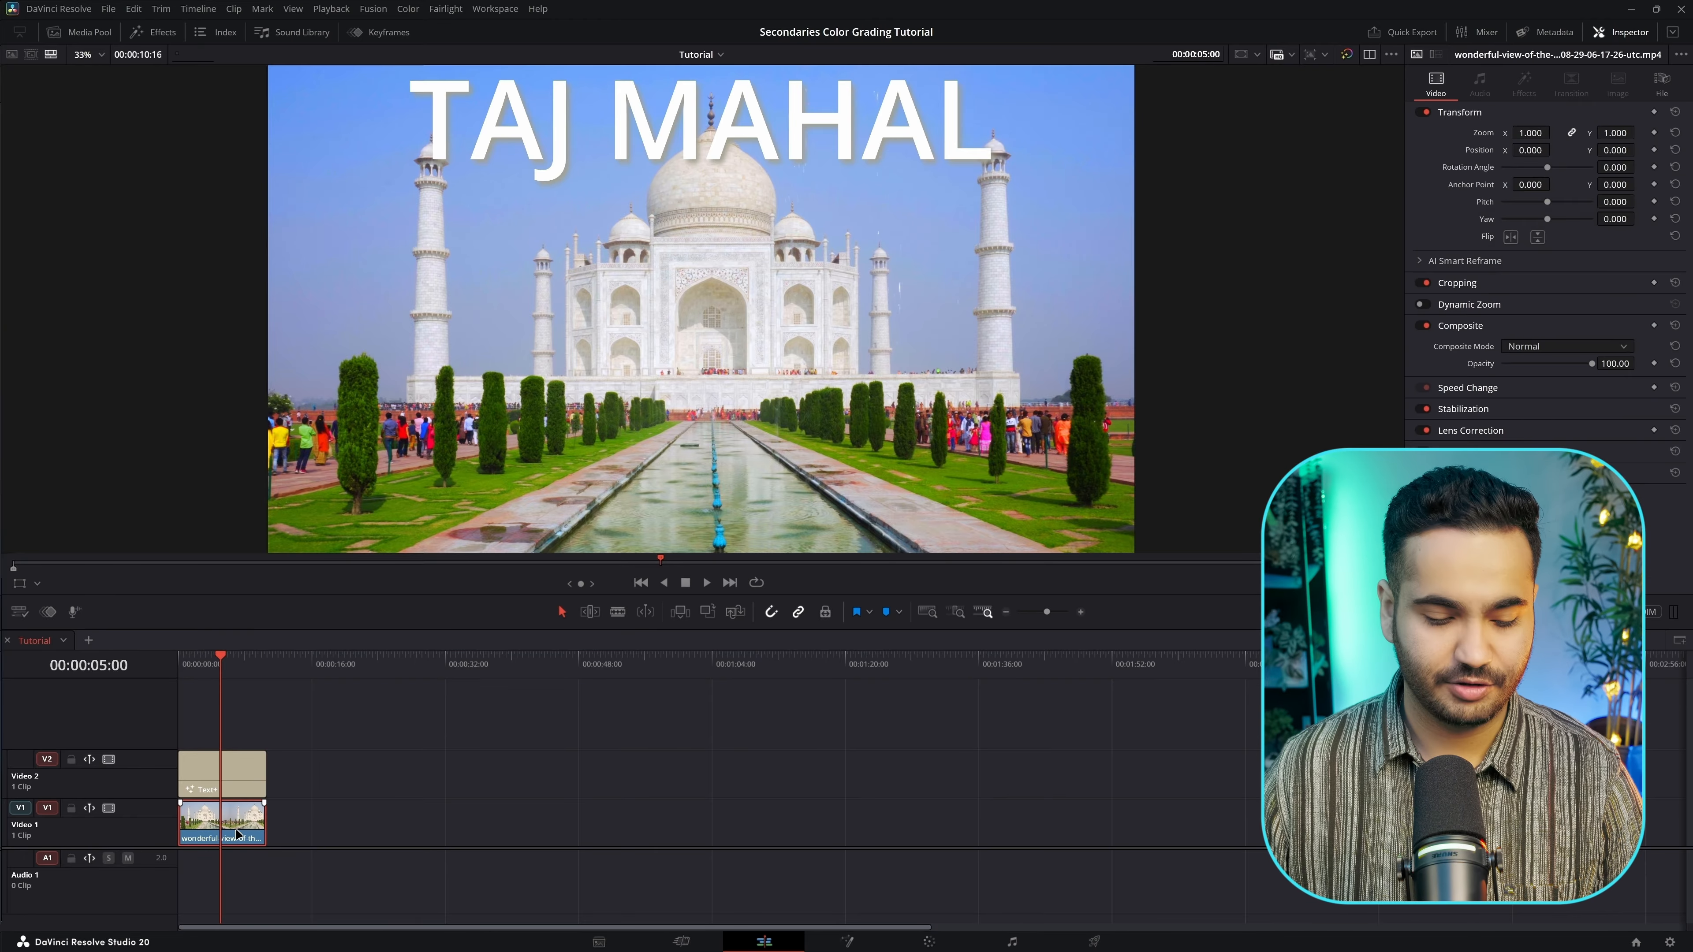
pyautogui.moveTo(237, 832); pyautogui.dragTo(227, 735)
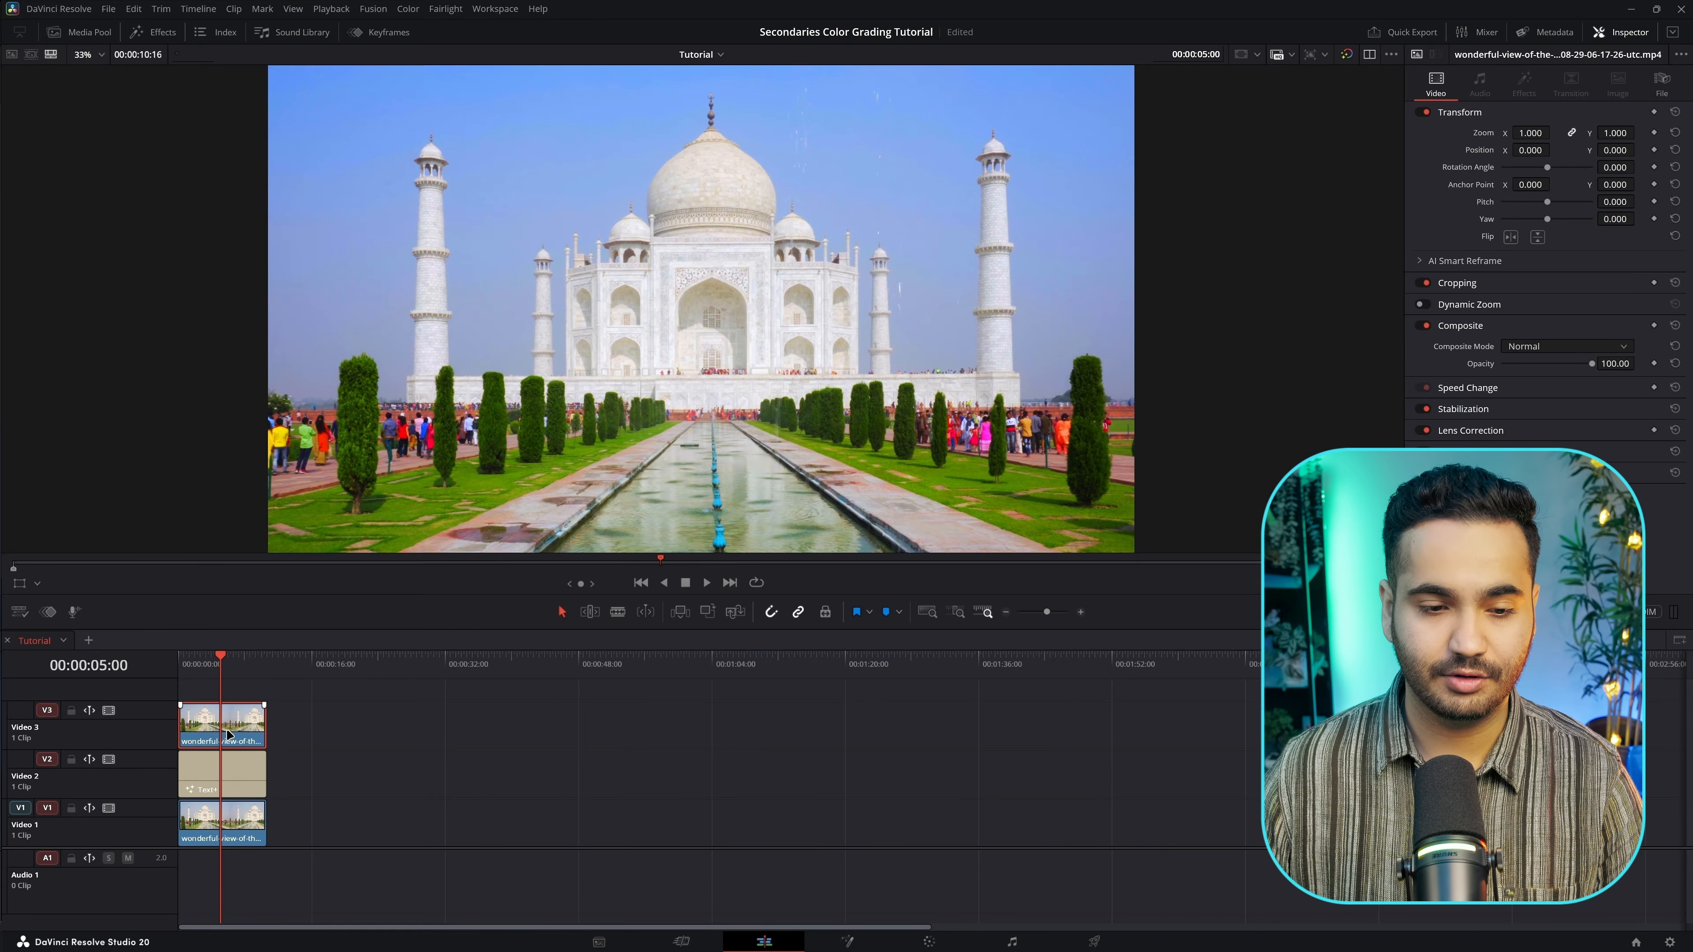
pyautogui.click(239, 780)
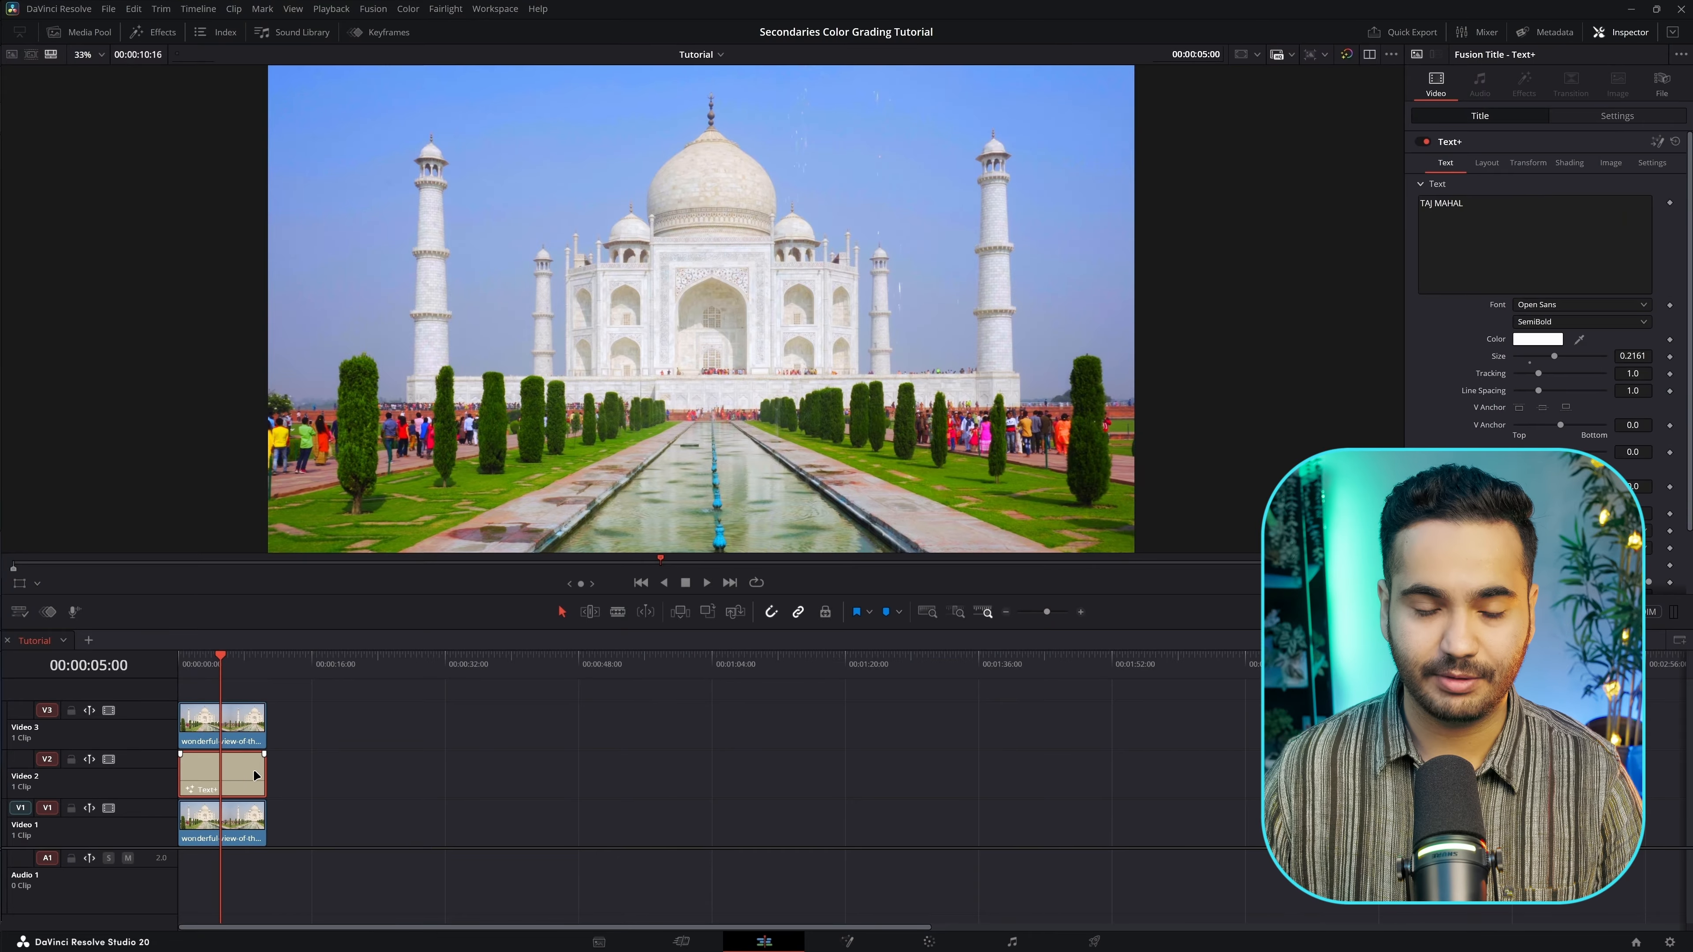
pyautogui.click(246, 731)
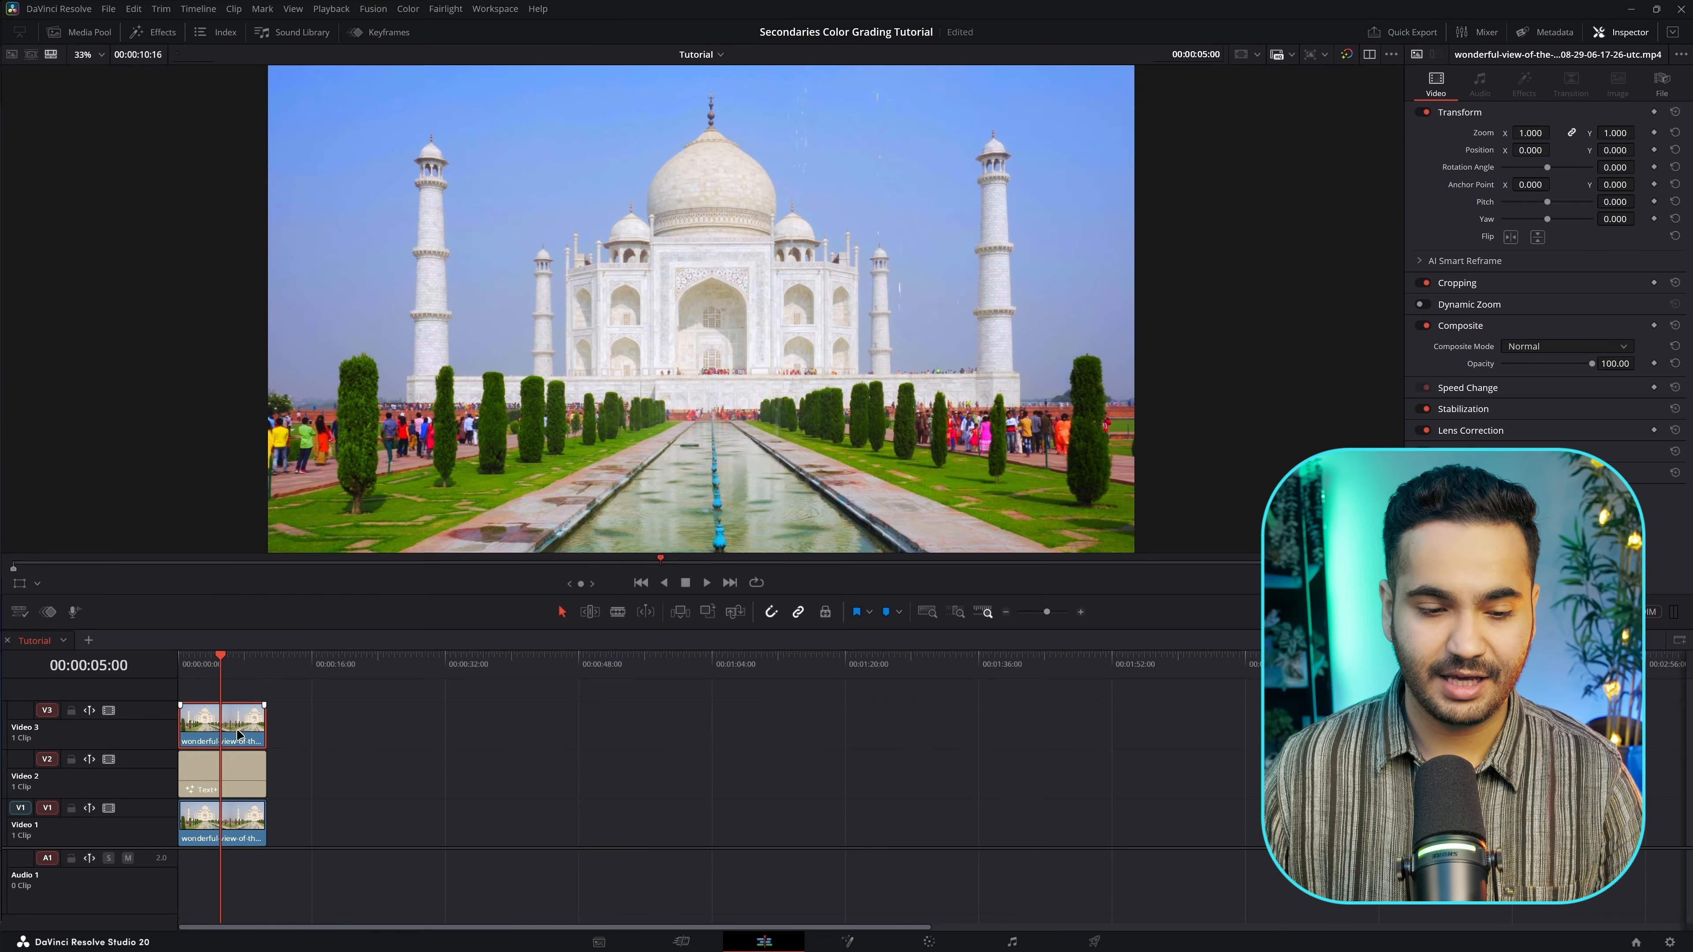
# - Disable the Video 3 copy to check the title beneath, return to the timeline start and re-enable the copy
pyautogui.press('d')
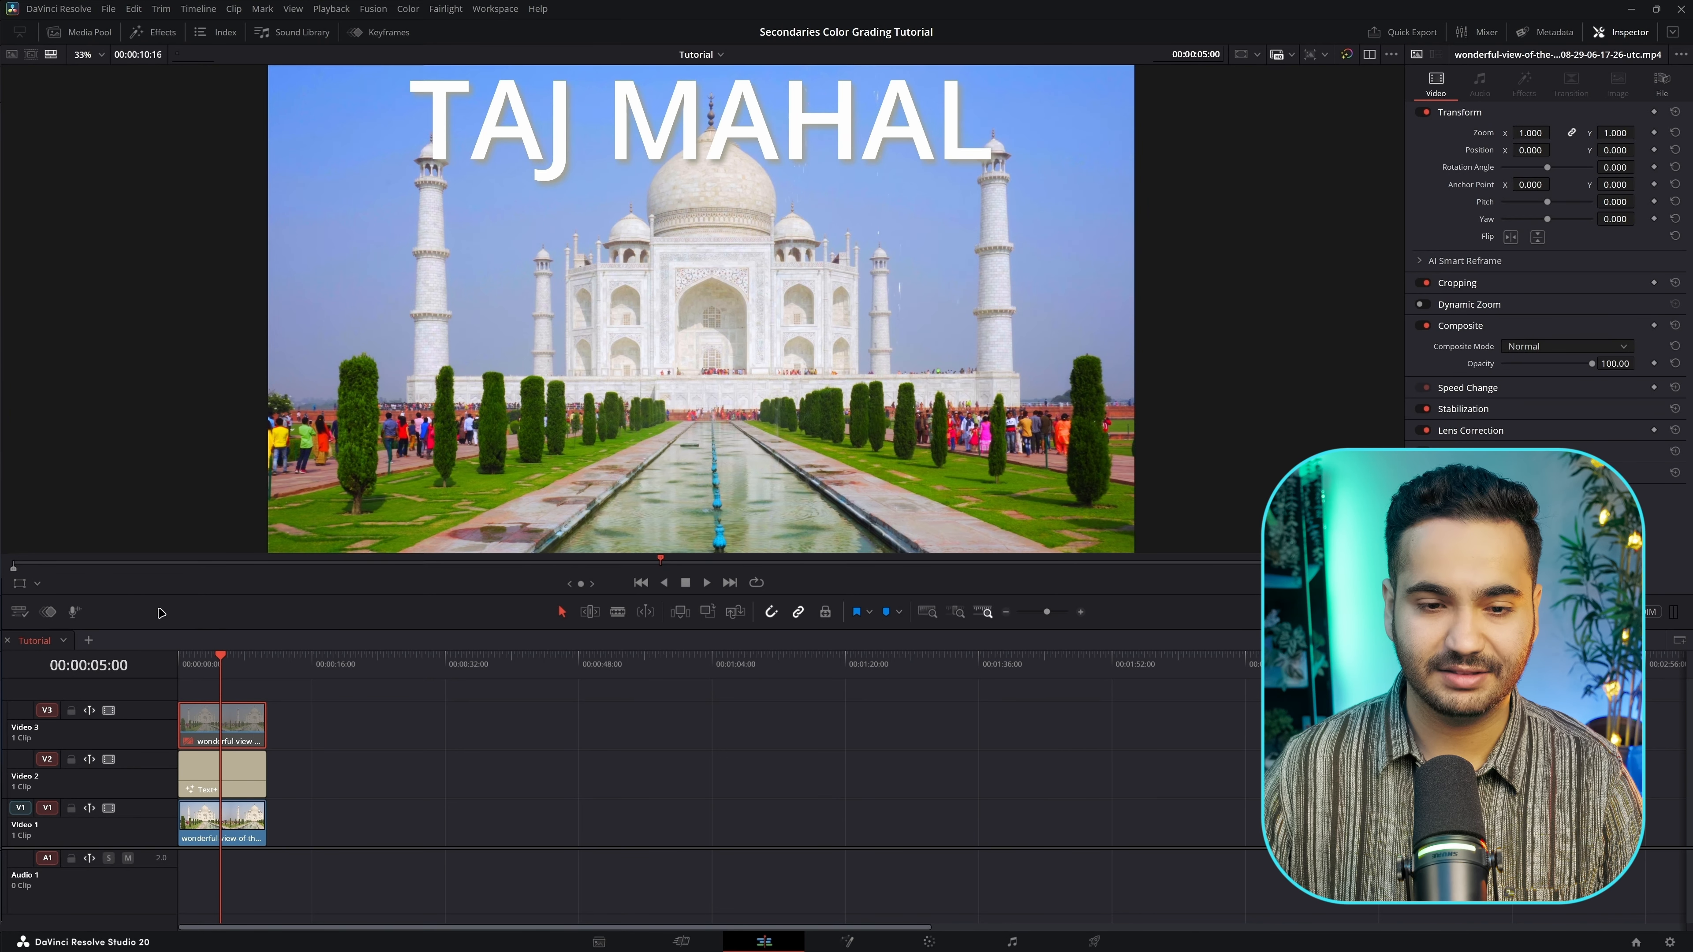
pyautogui.press('Home')
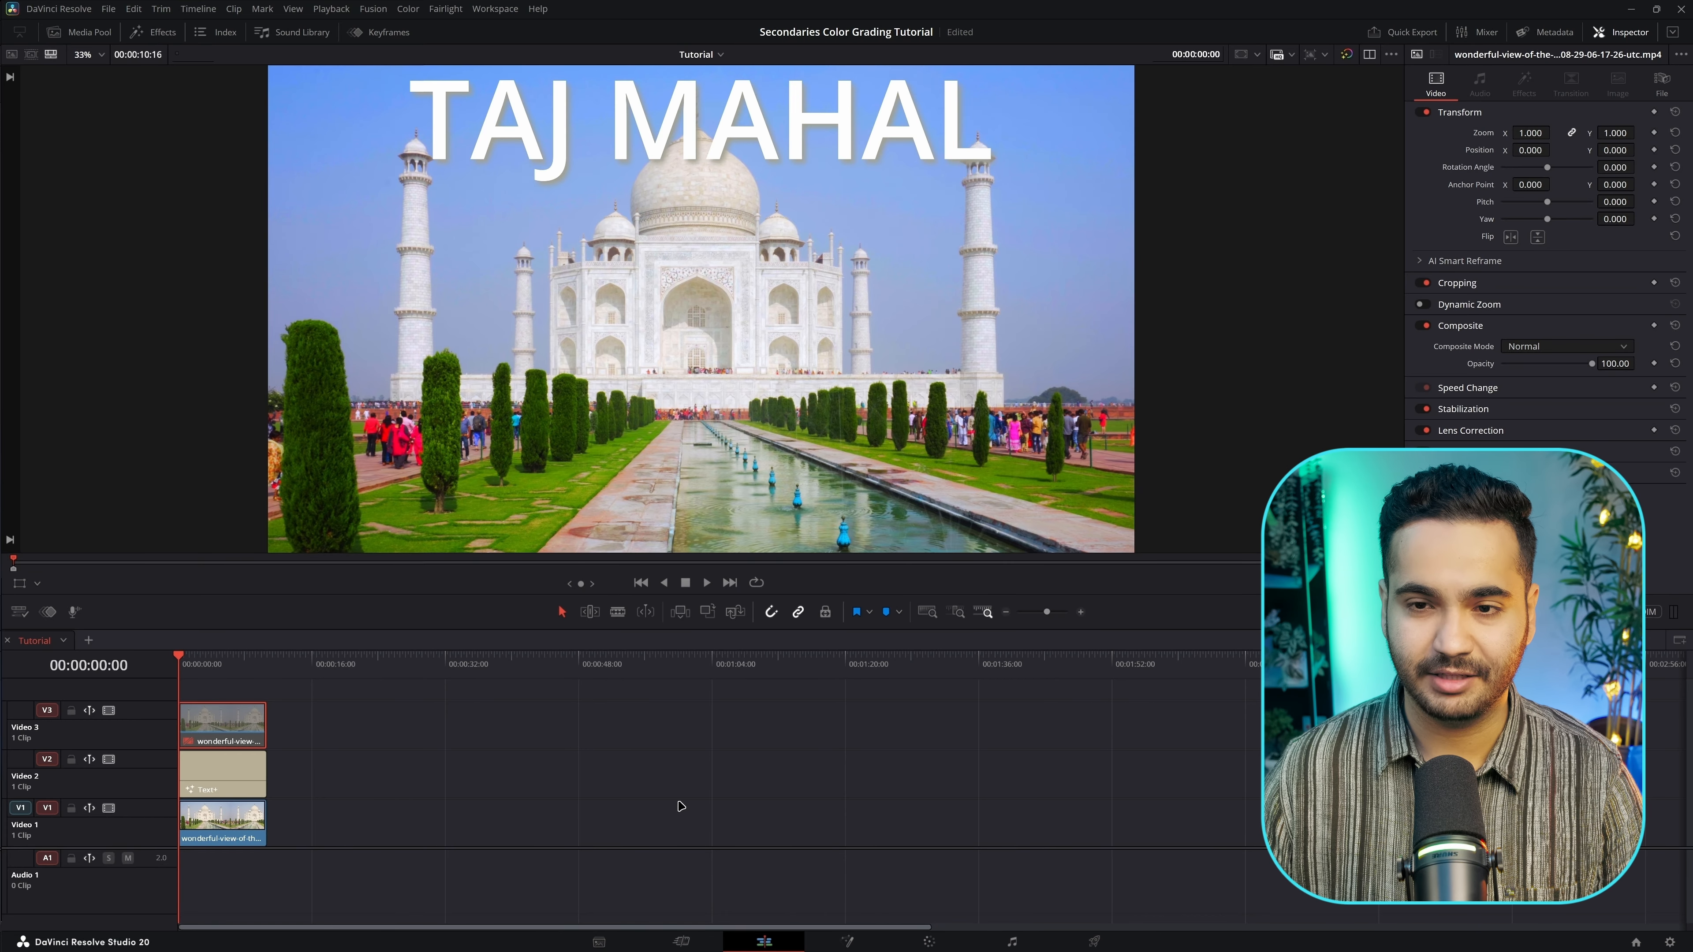
pyautogui.press('d')
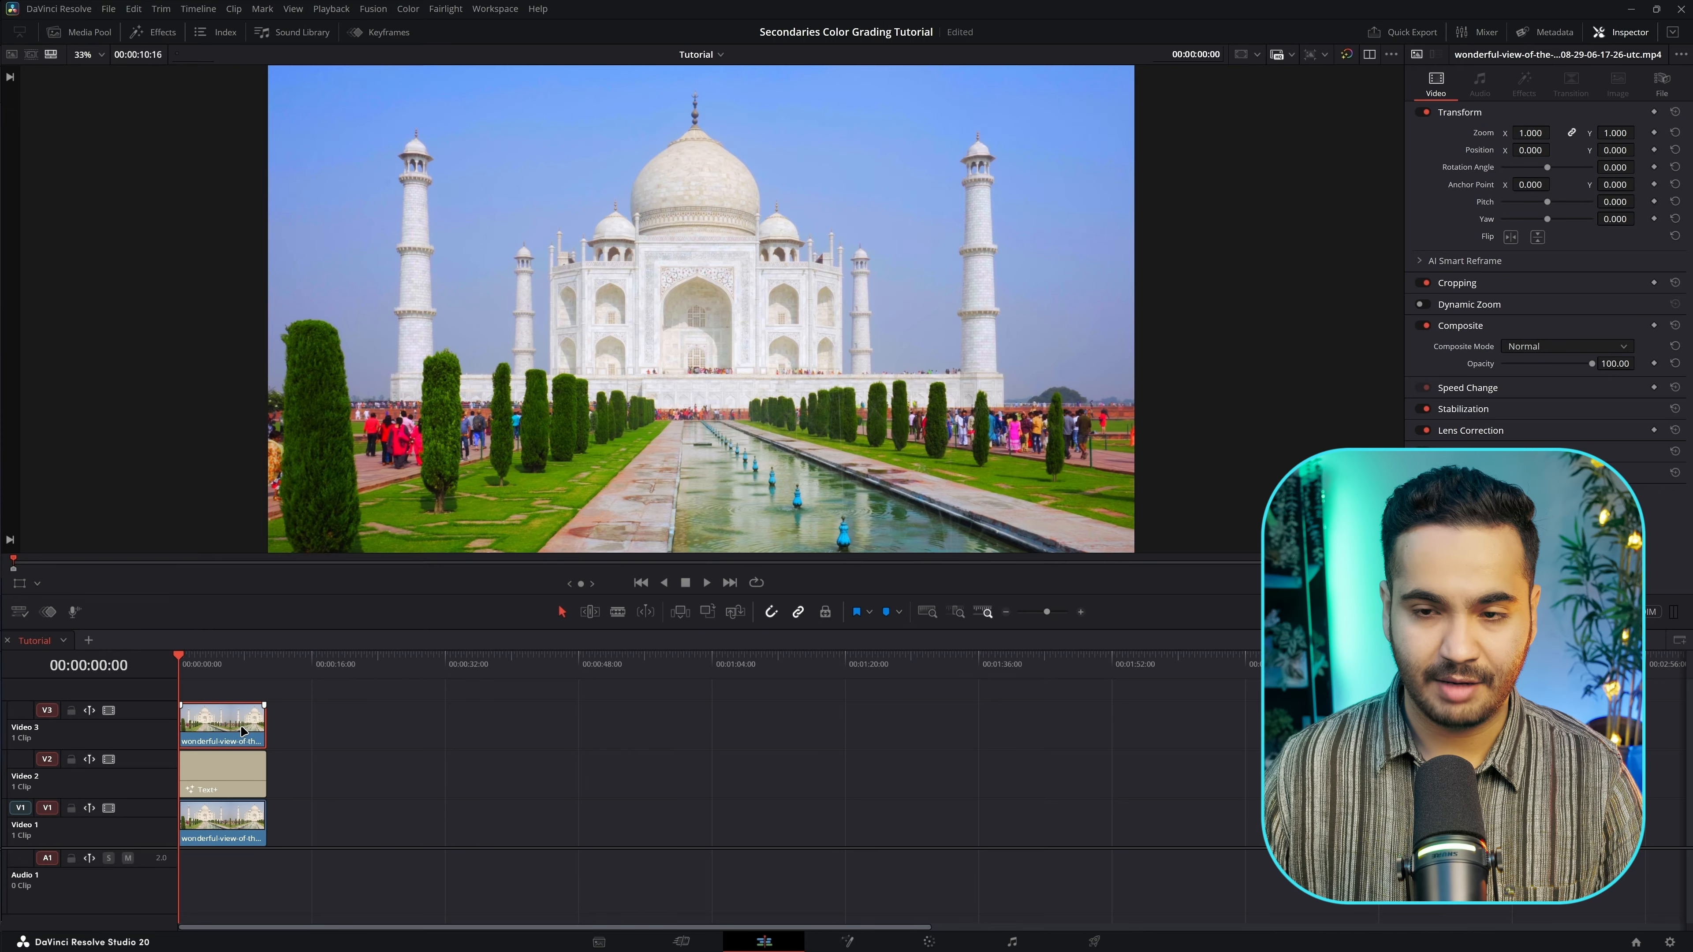
# - Bring the Video 3 clip to the Color page, reposition node 01 and compare the image with its grade off and on
pyautogui.click(929, 941)
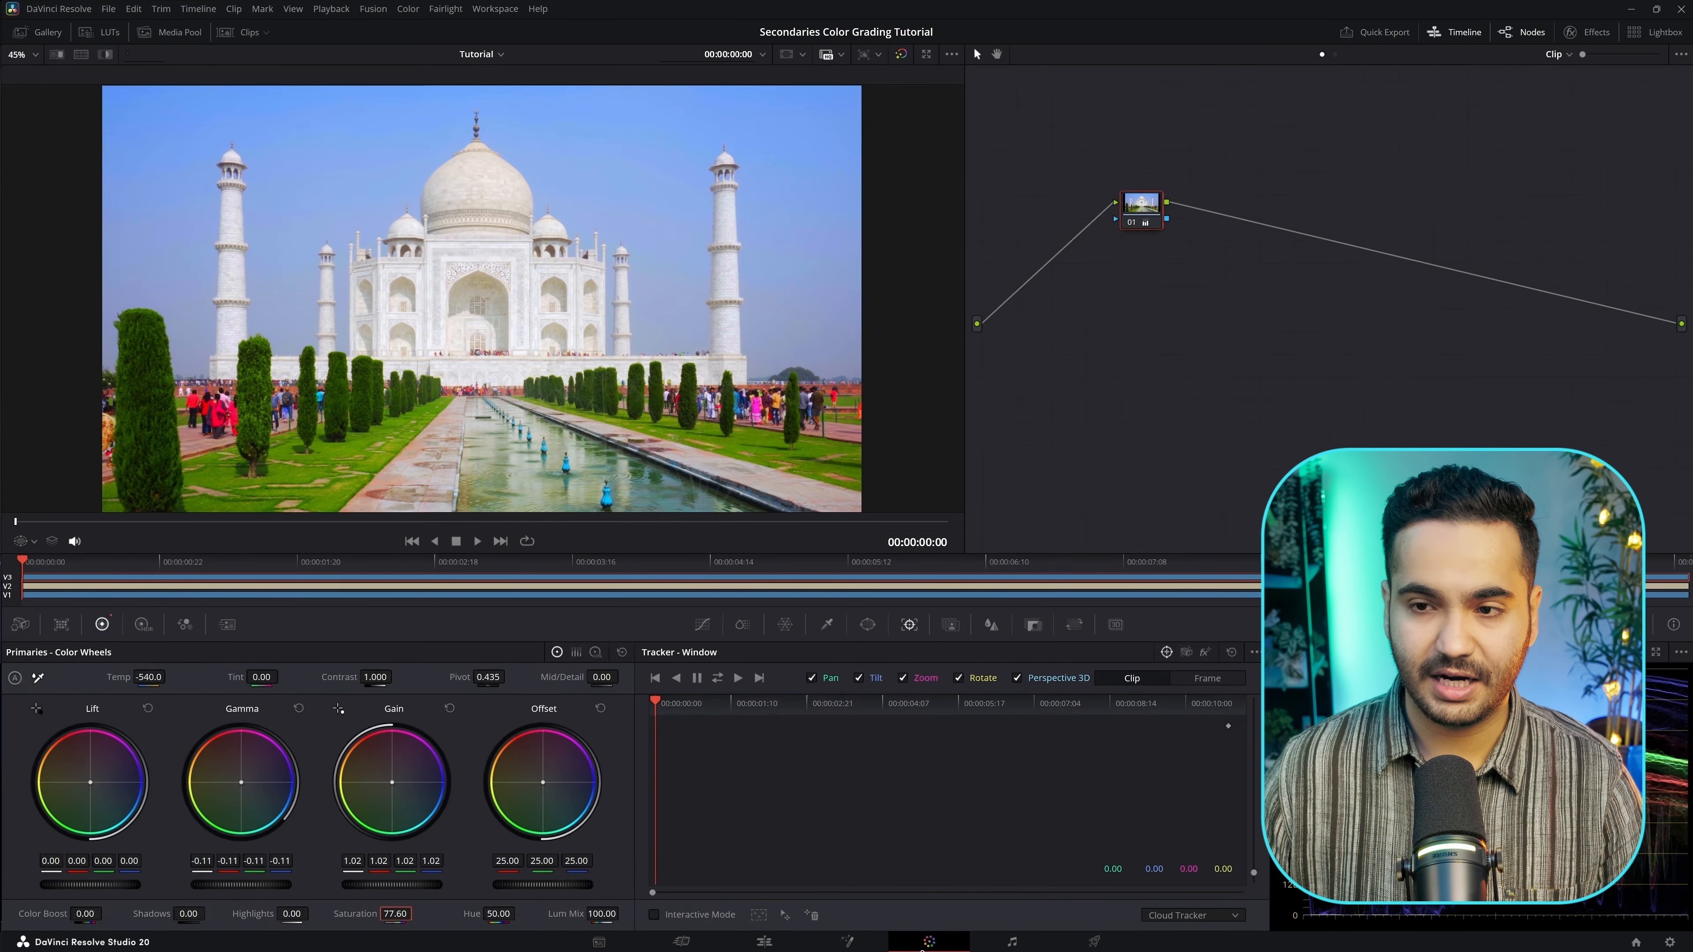
pyautogui.moveTo(1141, 200); pyautogui.dragTo(1068, 237)
pyautogui.click(1056, 250)
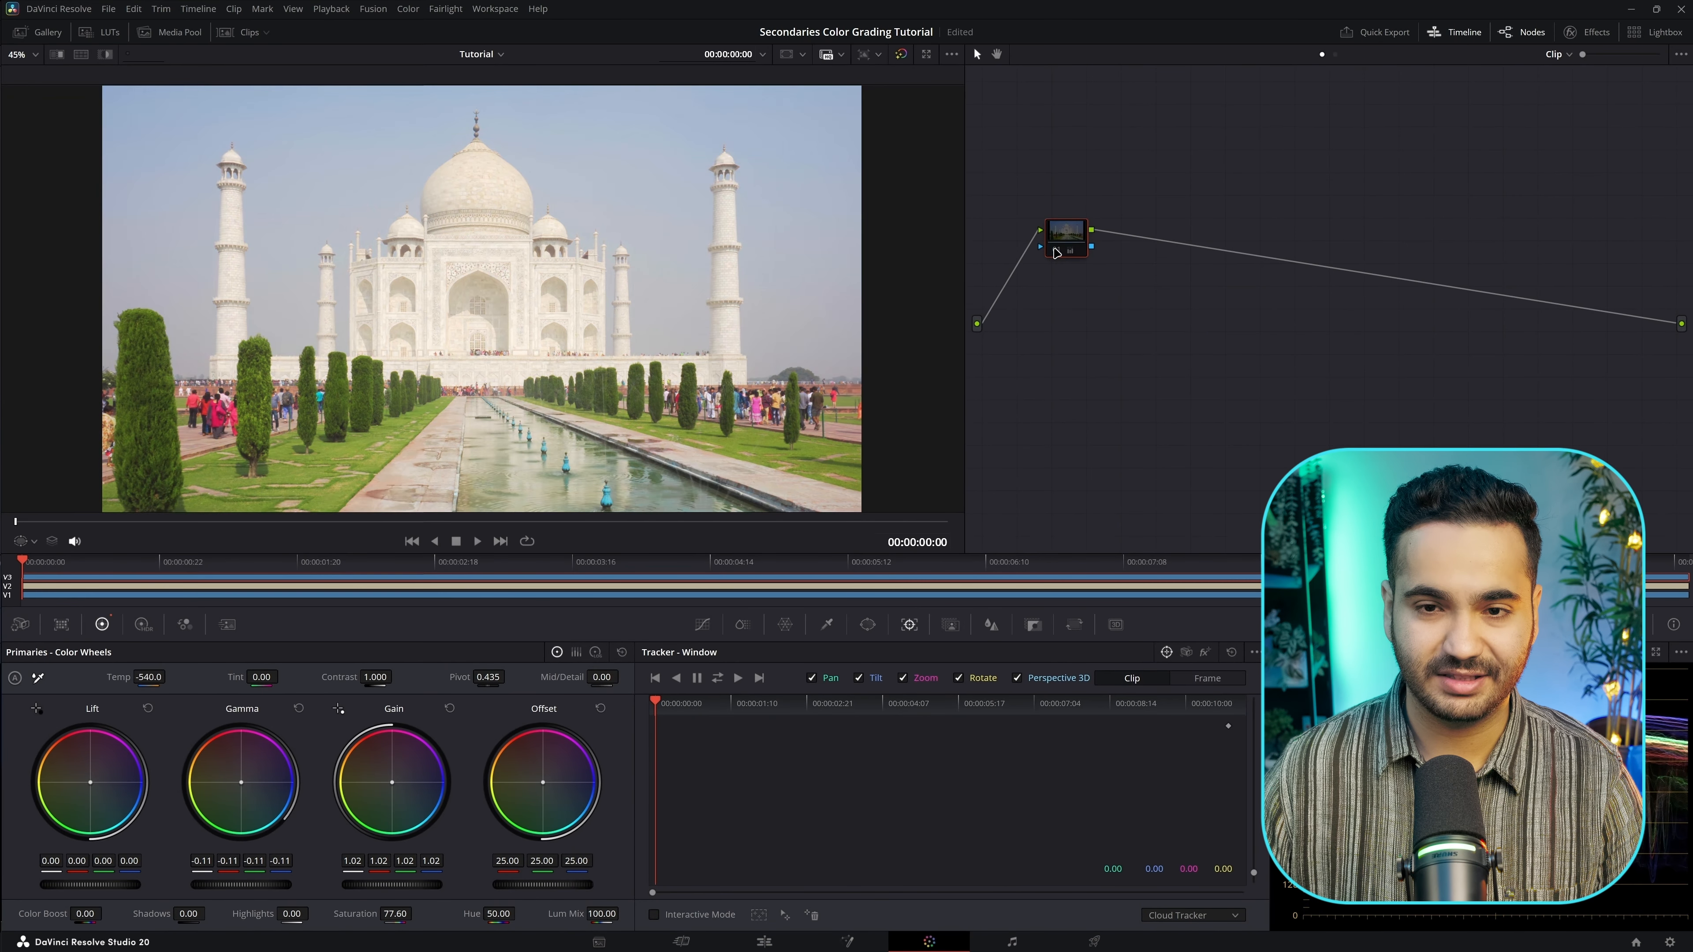
pyautogui.click(1056, 250)
pyautogui.click(1055, 250)
pyautogui.click(1055, 250)
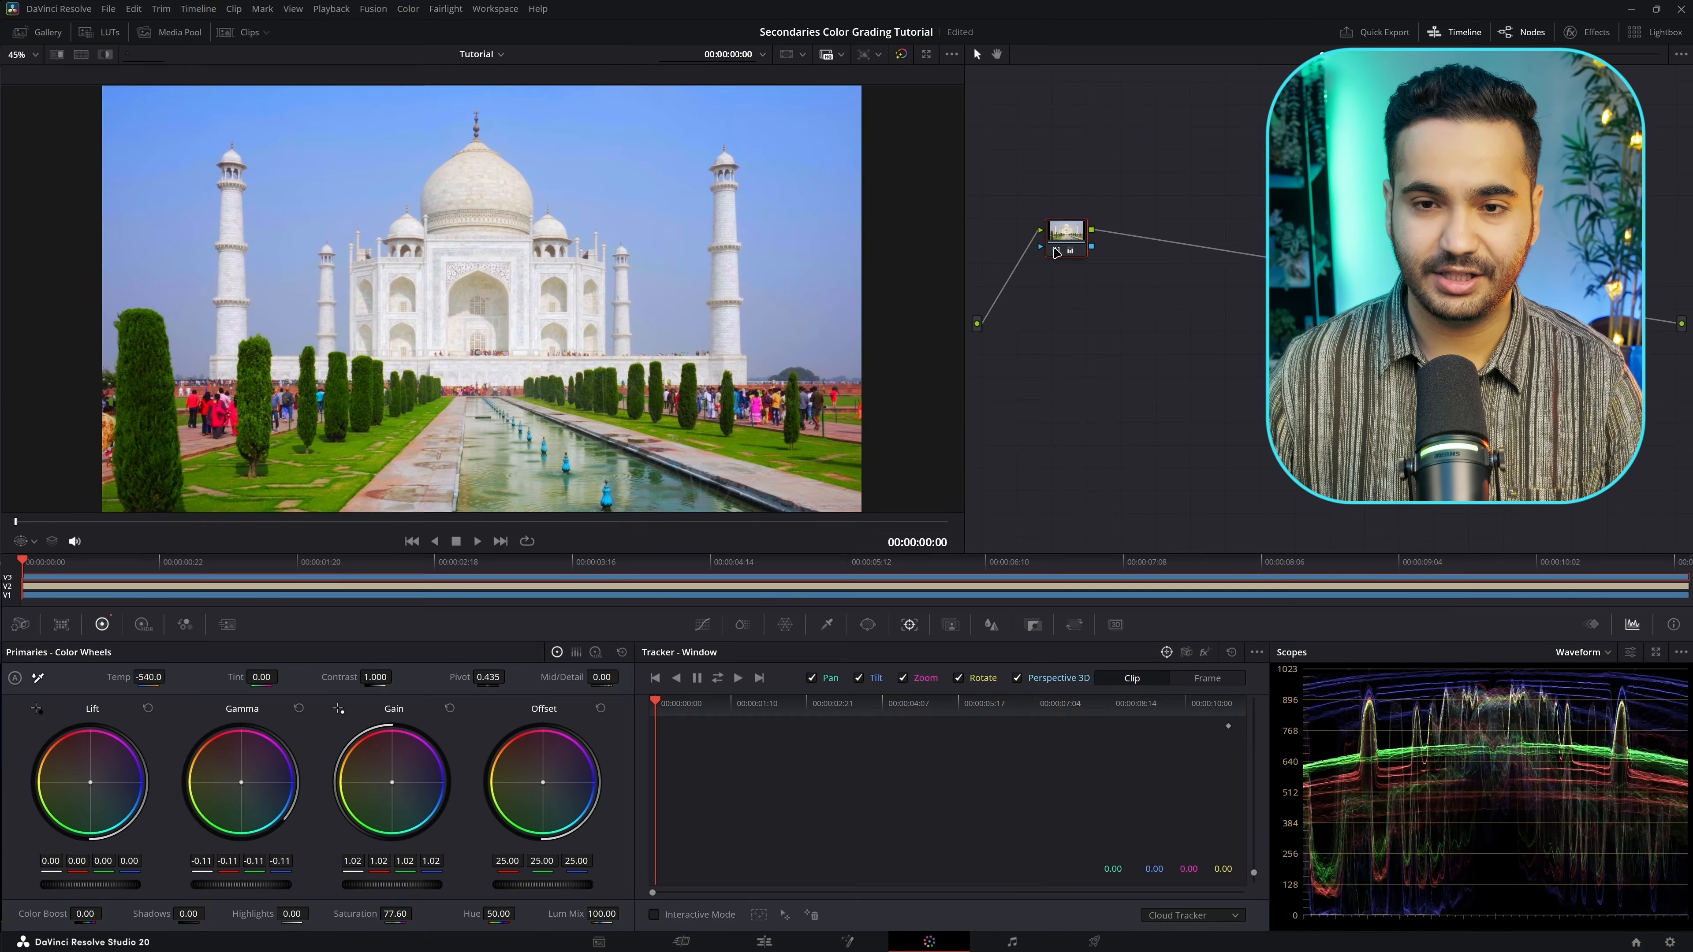
# - Add a serial node after node 01 and space it farther along the node graph
pyautogui.hotkey('alt', 's')
pyautogui.moveTo(1125, 240); pyautogui.dragTo(1188, 239)
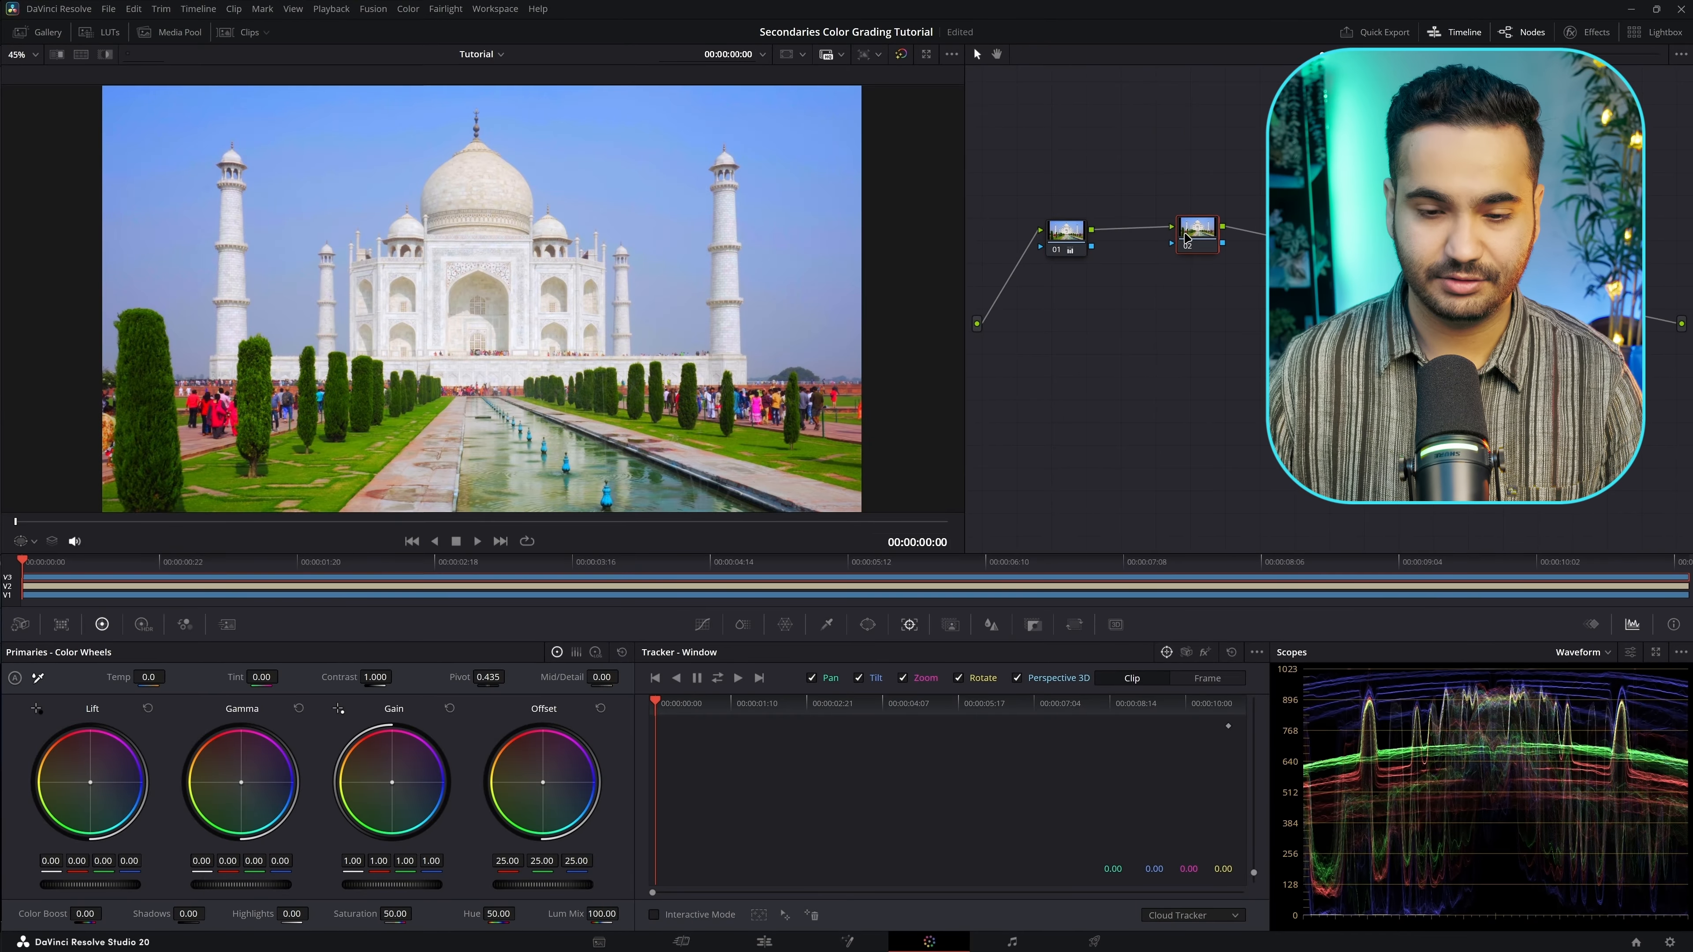
# - Draw one rough curve window around the Taj Mahal's dome and both outer minarets on the second node
pyautogui.hotkey('alt', 'f')
pyautogui.click(870, 624)
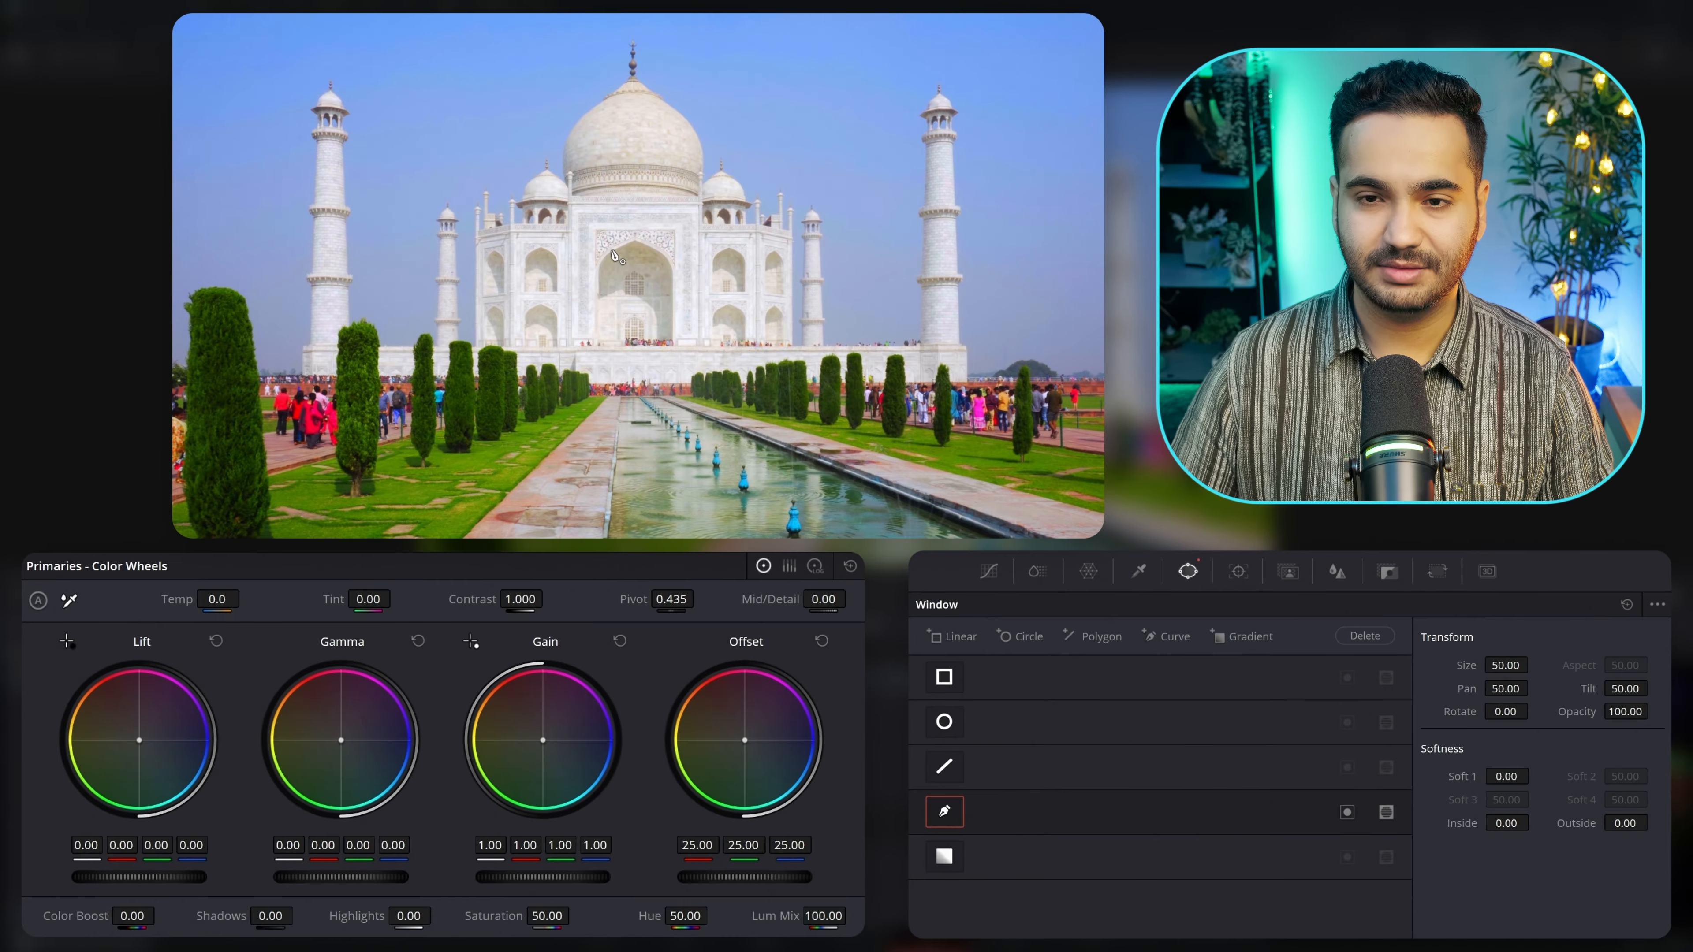
pyautogui.click(561, 144)
pyautogui.click(562, 191)
pyautogui.click(439, 214)
pyautogui.click(348, 204)
pyautogui.click(344, 116)
pyautogui.click(340, 90)
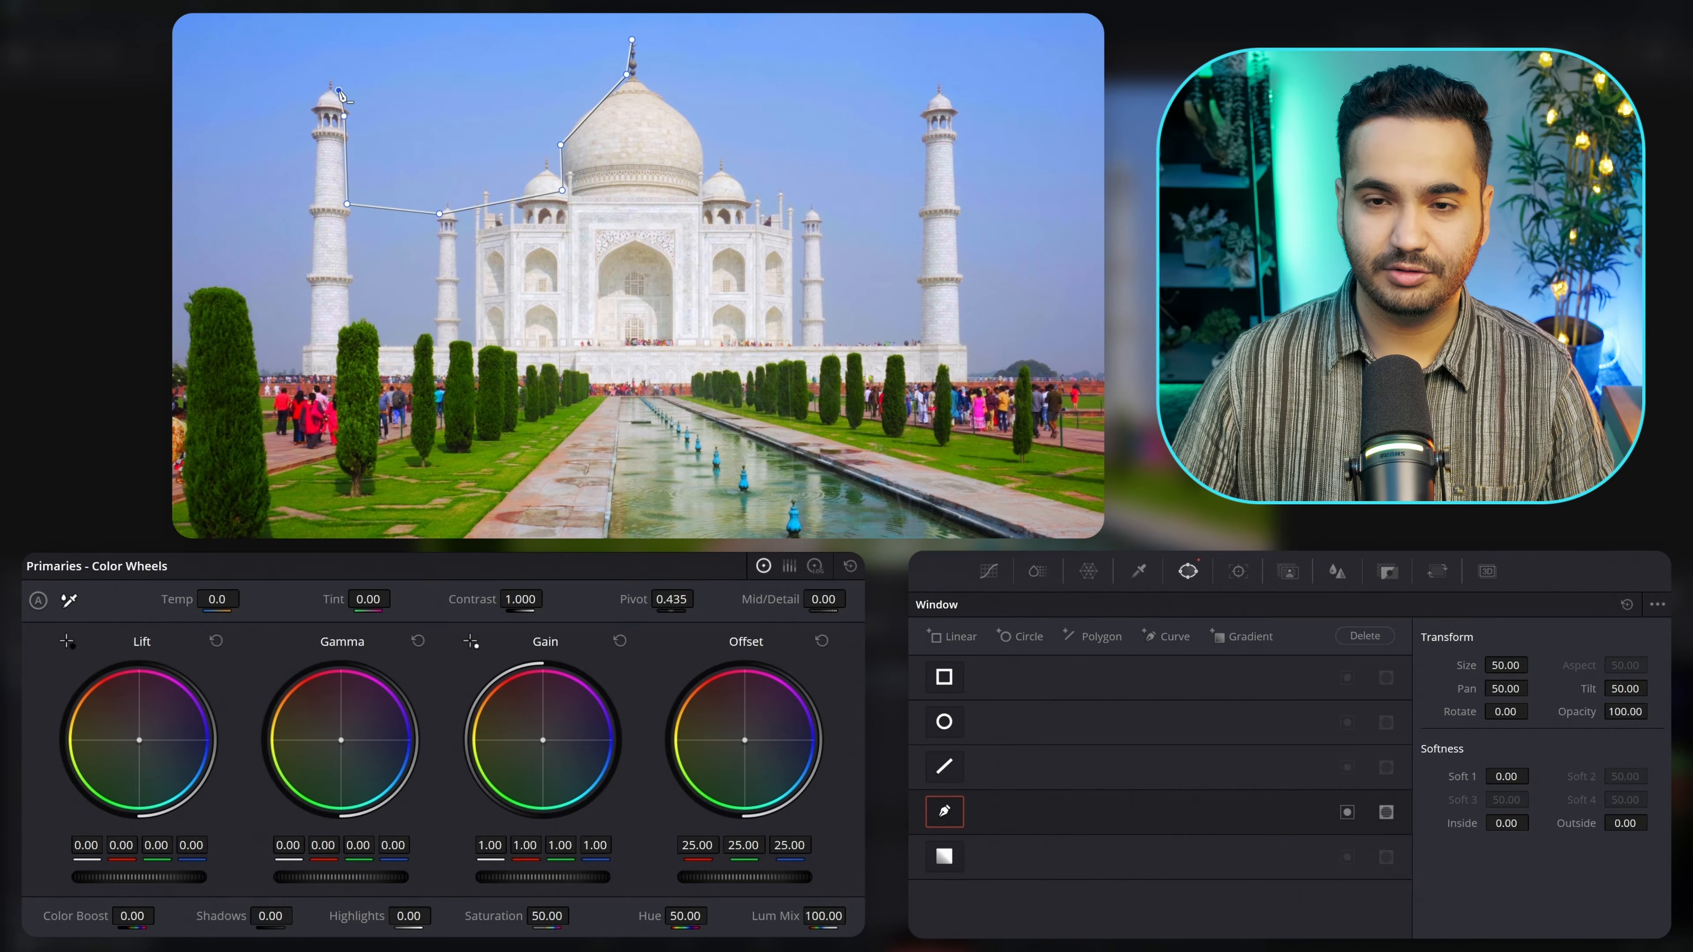
pyautogui.click(307, 119)
pyautogui.click(316, 130)
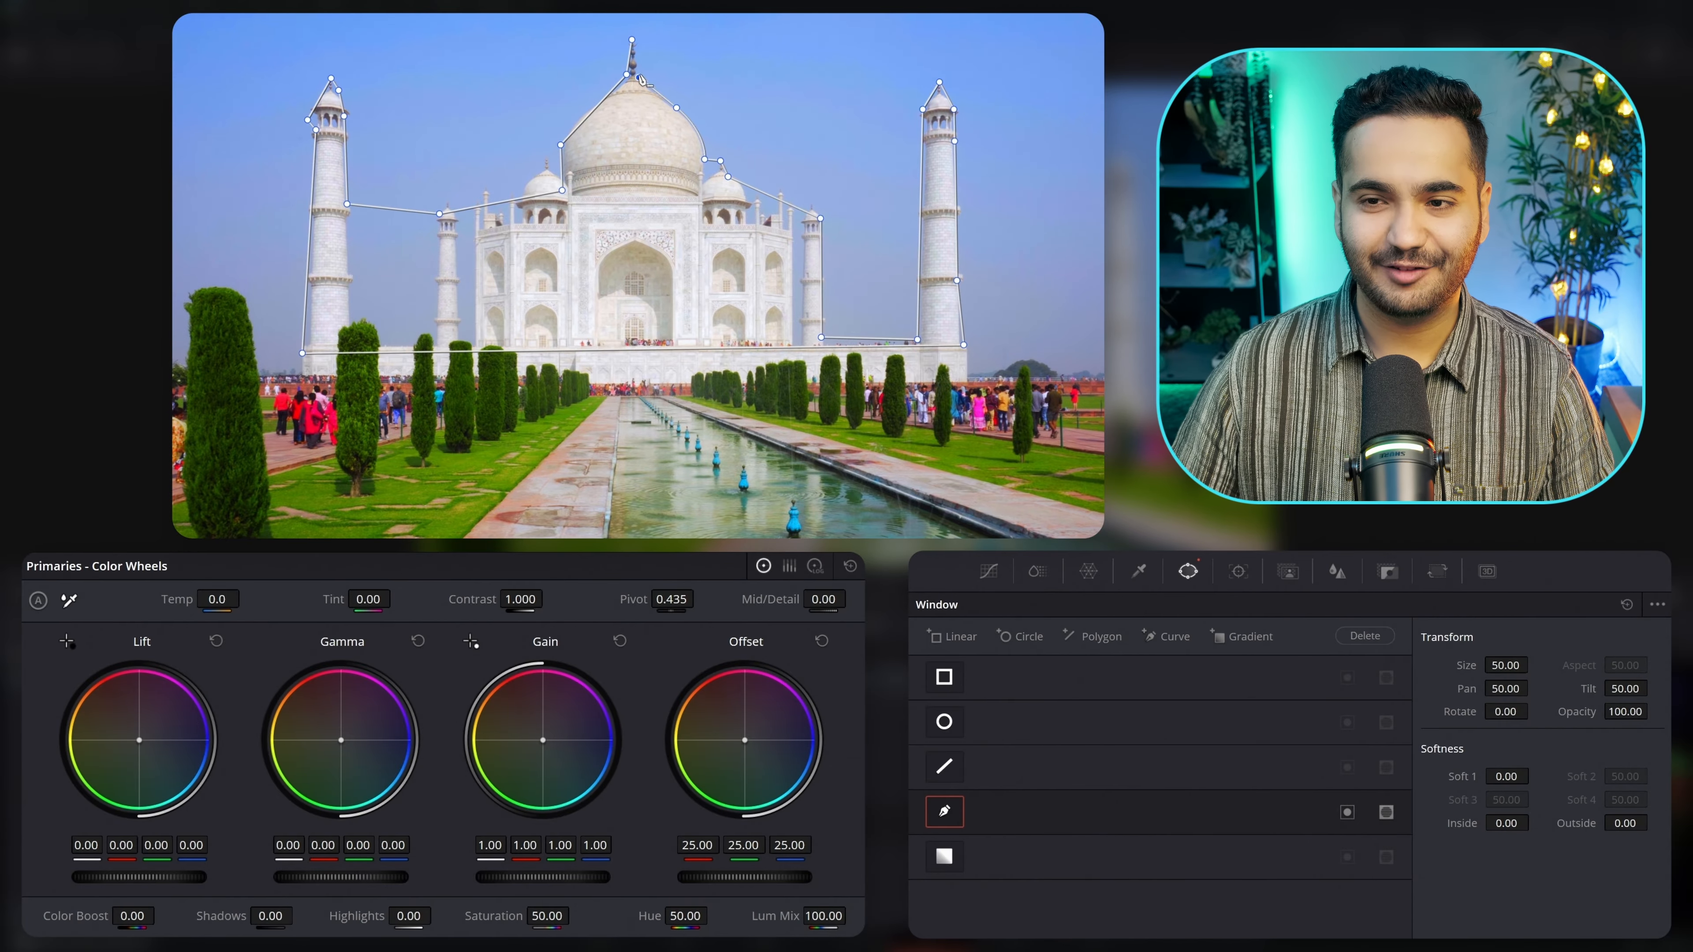
pyautogui.click(632, 40)
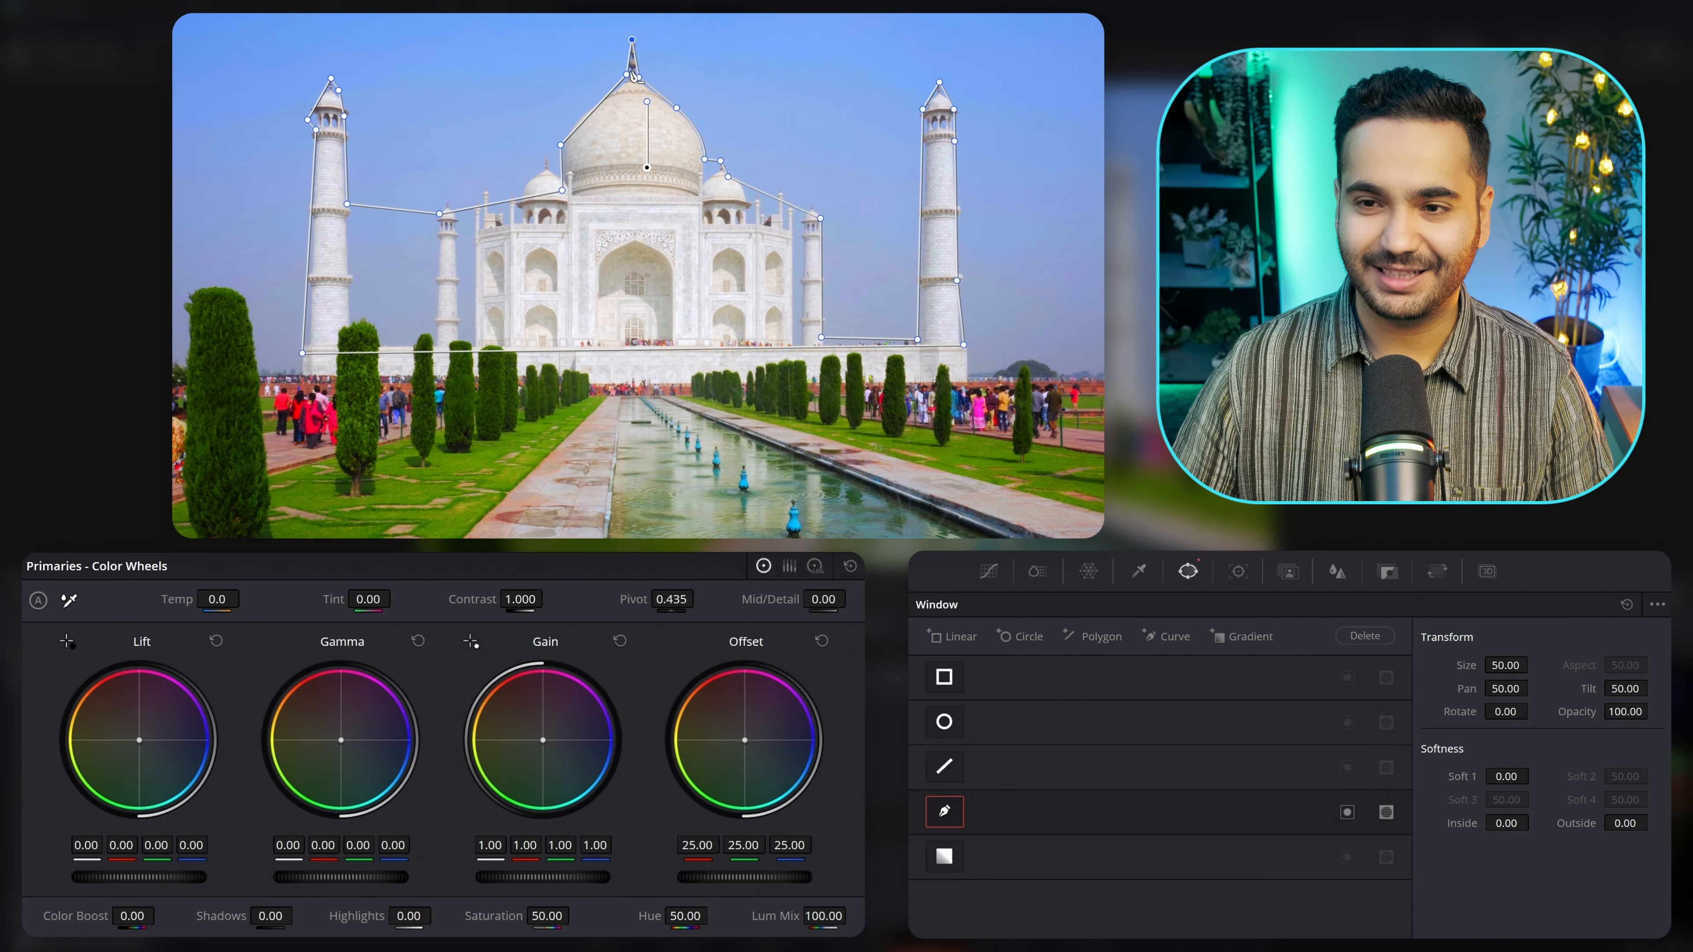
pyautogui.moveTo(627, 74); pyautogui.dragTo(627, 77)
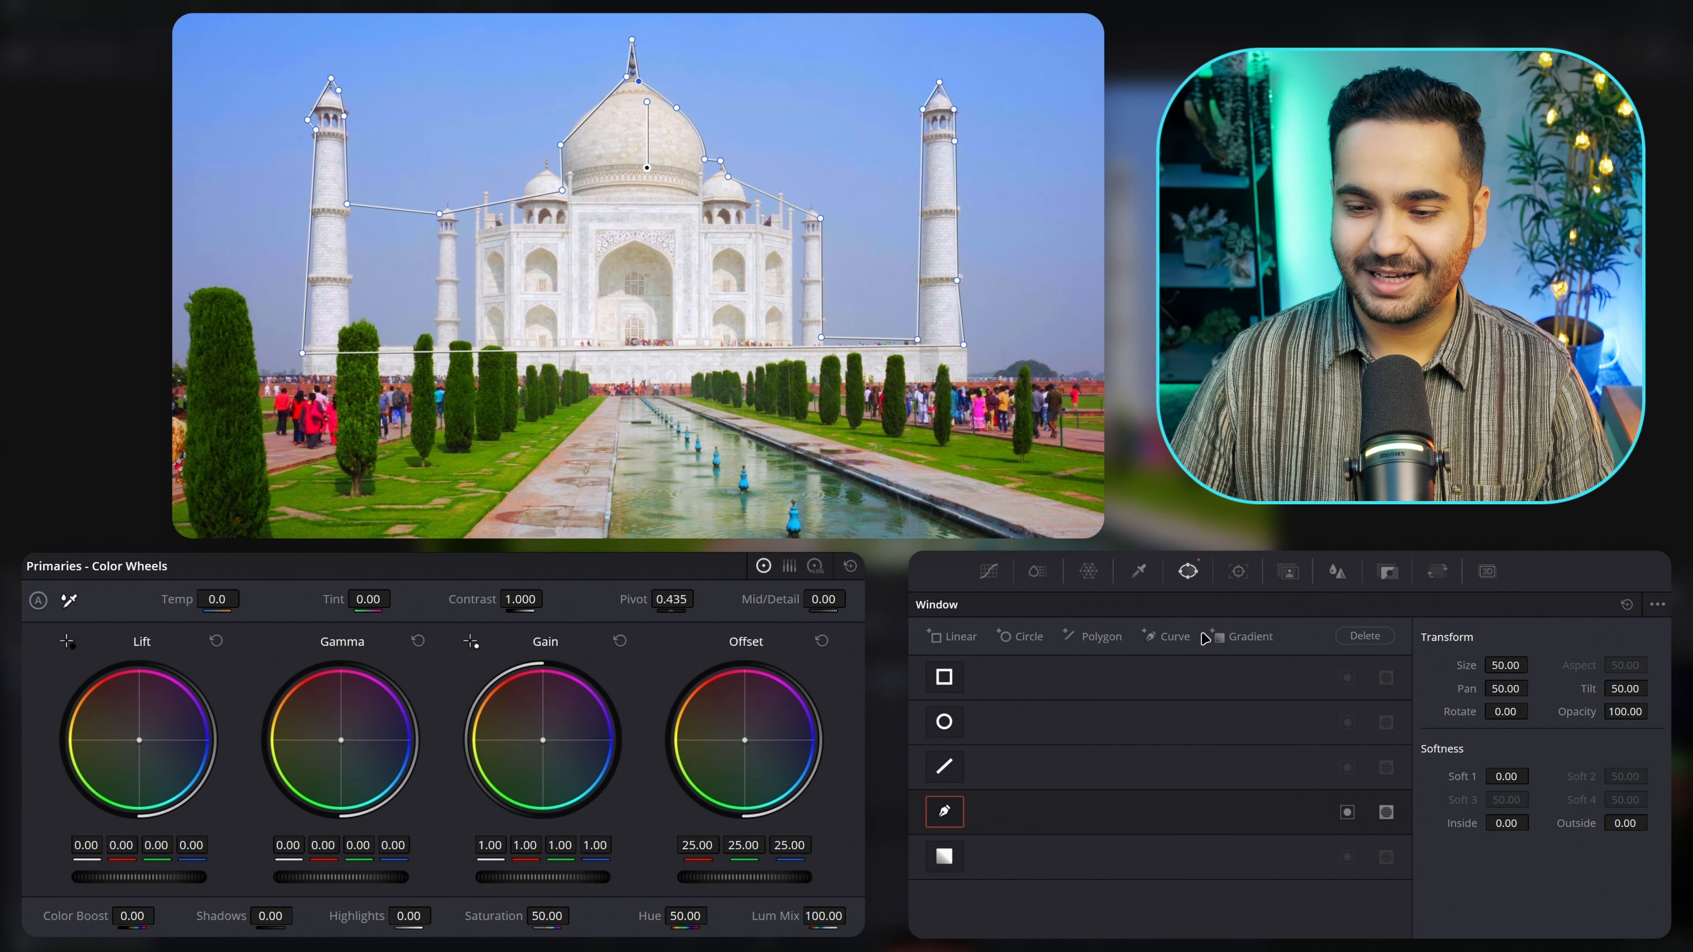
# - Track the rough curve window forward and backward through the clip and return to the first frame
pyautogui.click(1238, 571)
pyautogui.click(1008, 636)
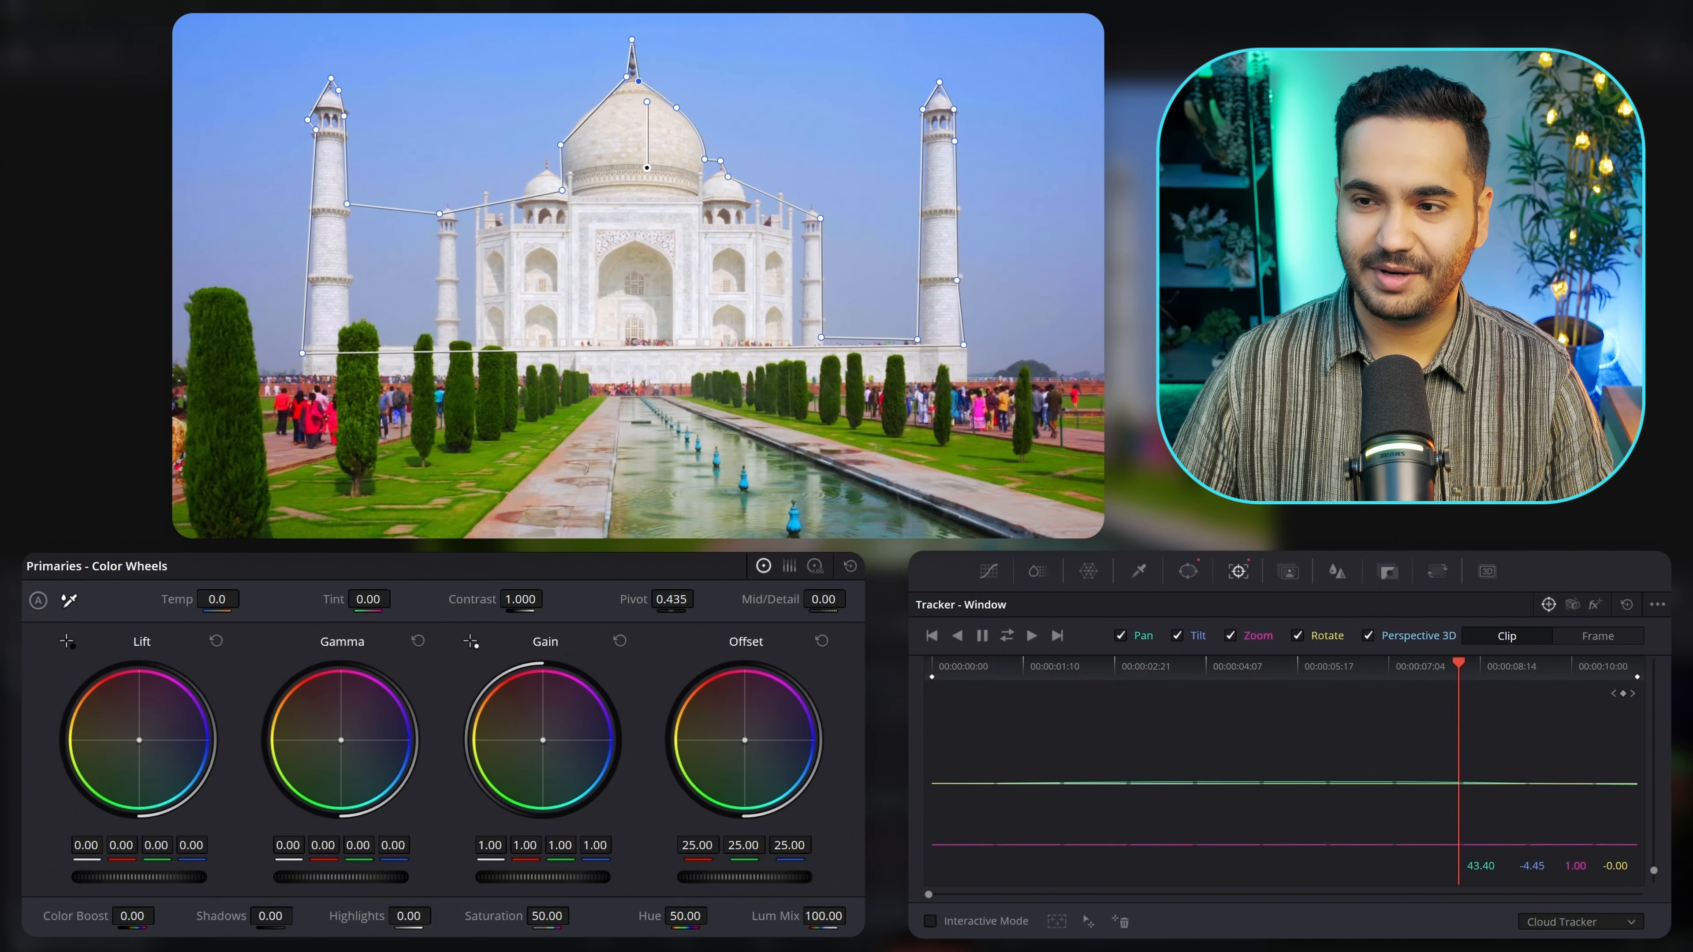
pyautogui.press('Home')
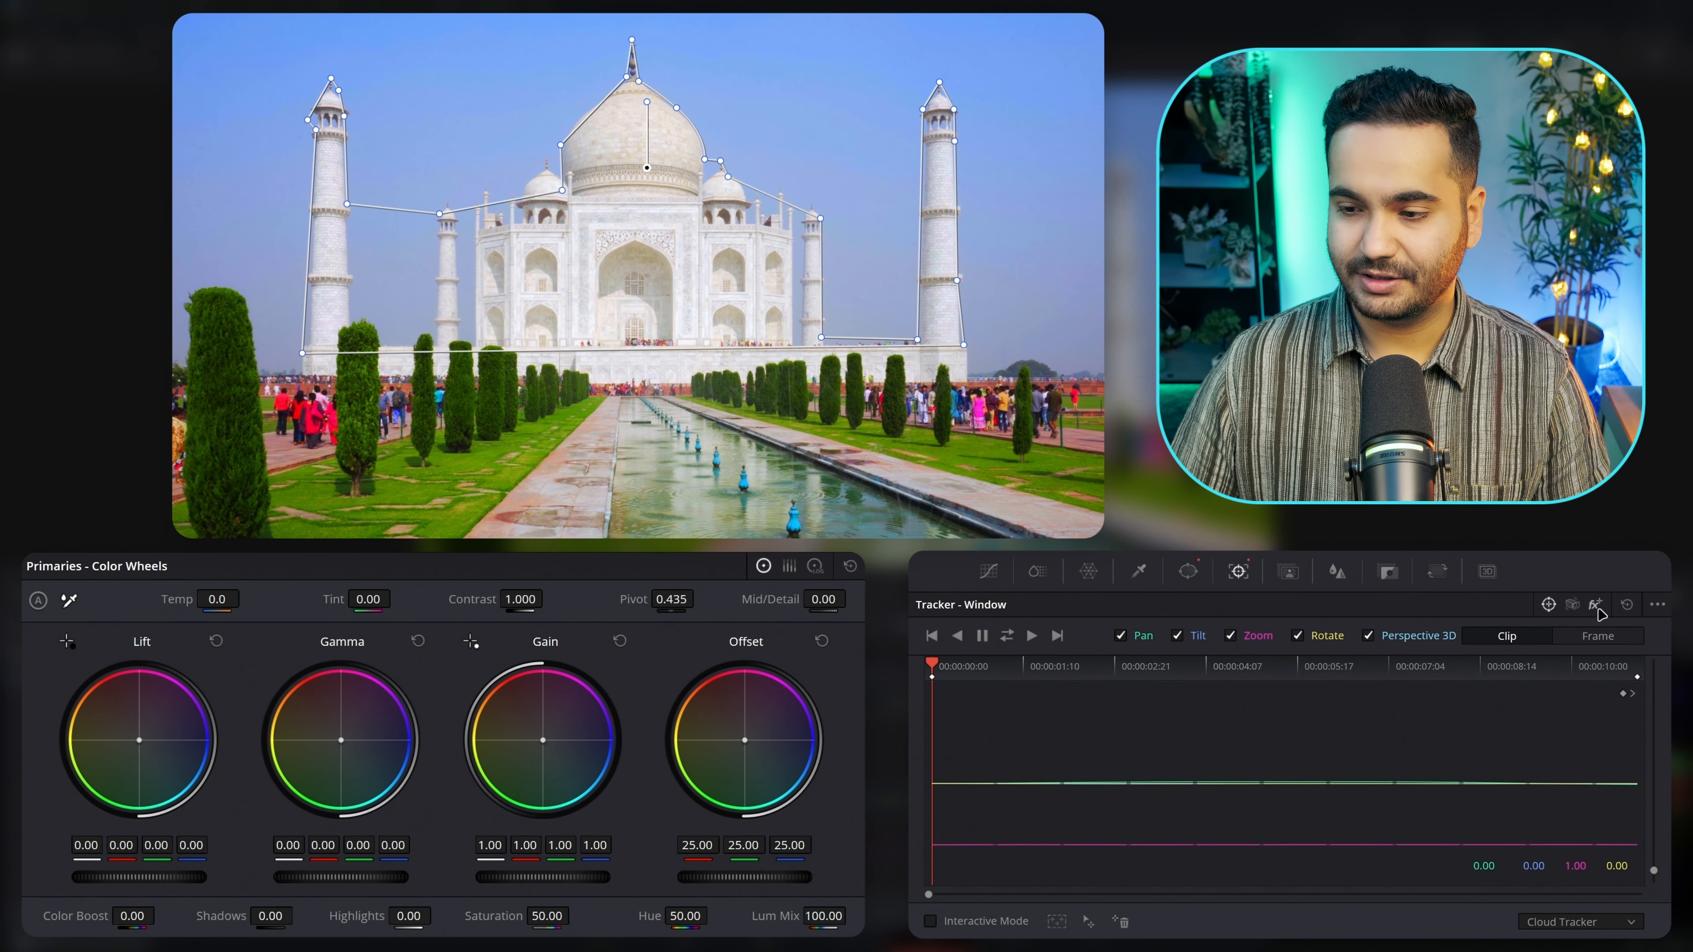
# - Draw a detailed closed curve window around the left minaret, from its finial down to the middle of the shaft
pyautogui.click(1188, 571)
pyautogui.click(944, 812)
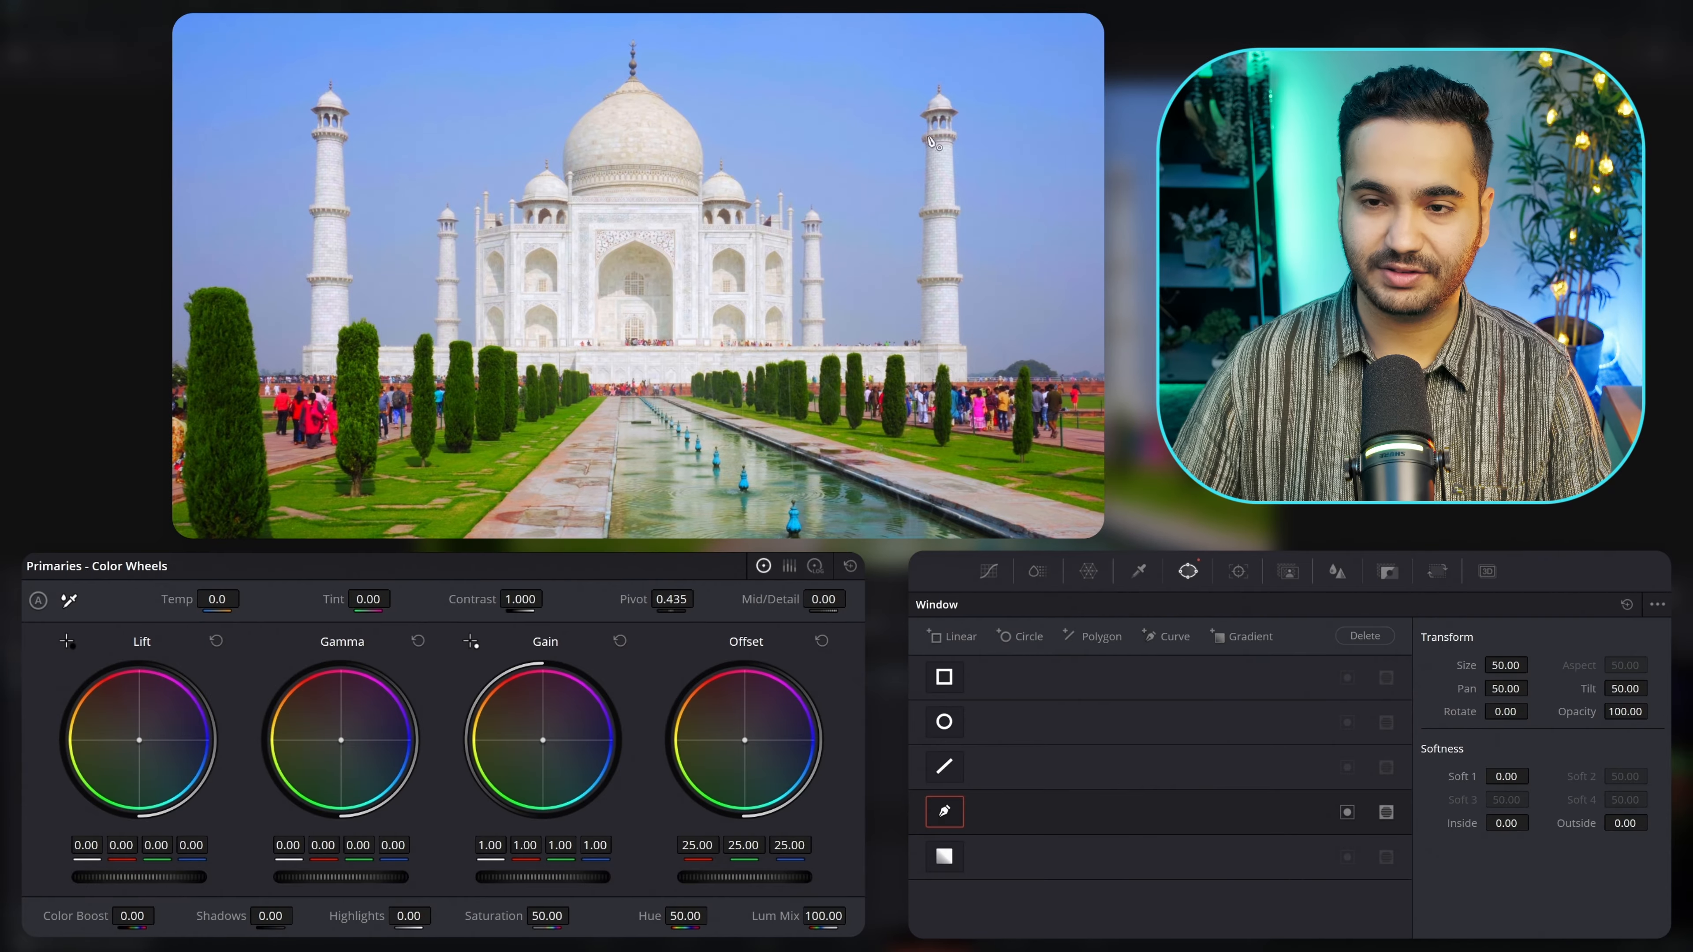
pyautogui.scroll(5, 327, 96)
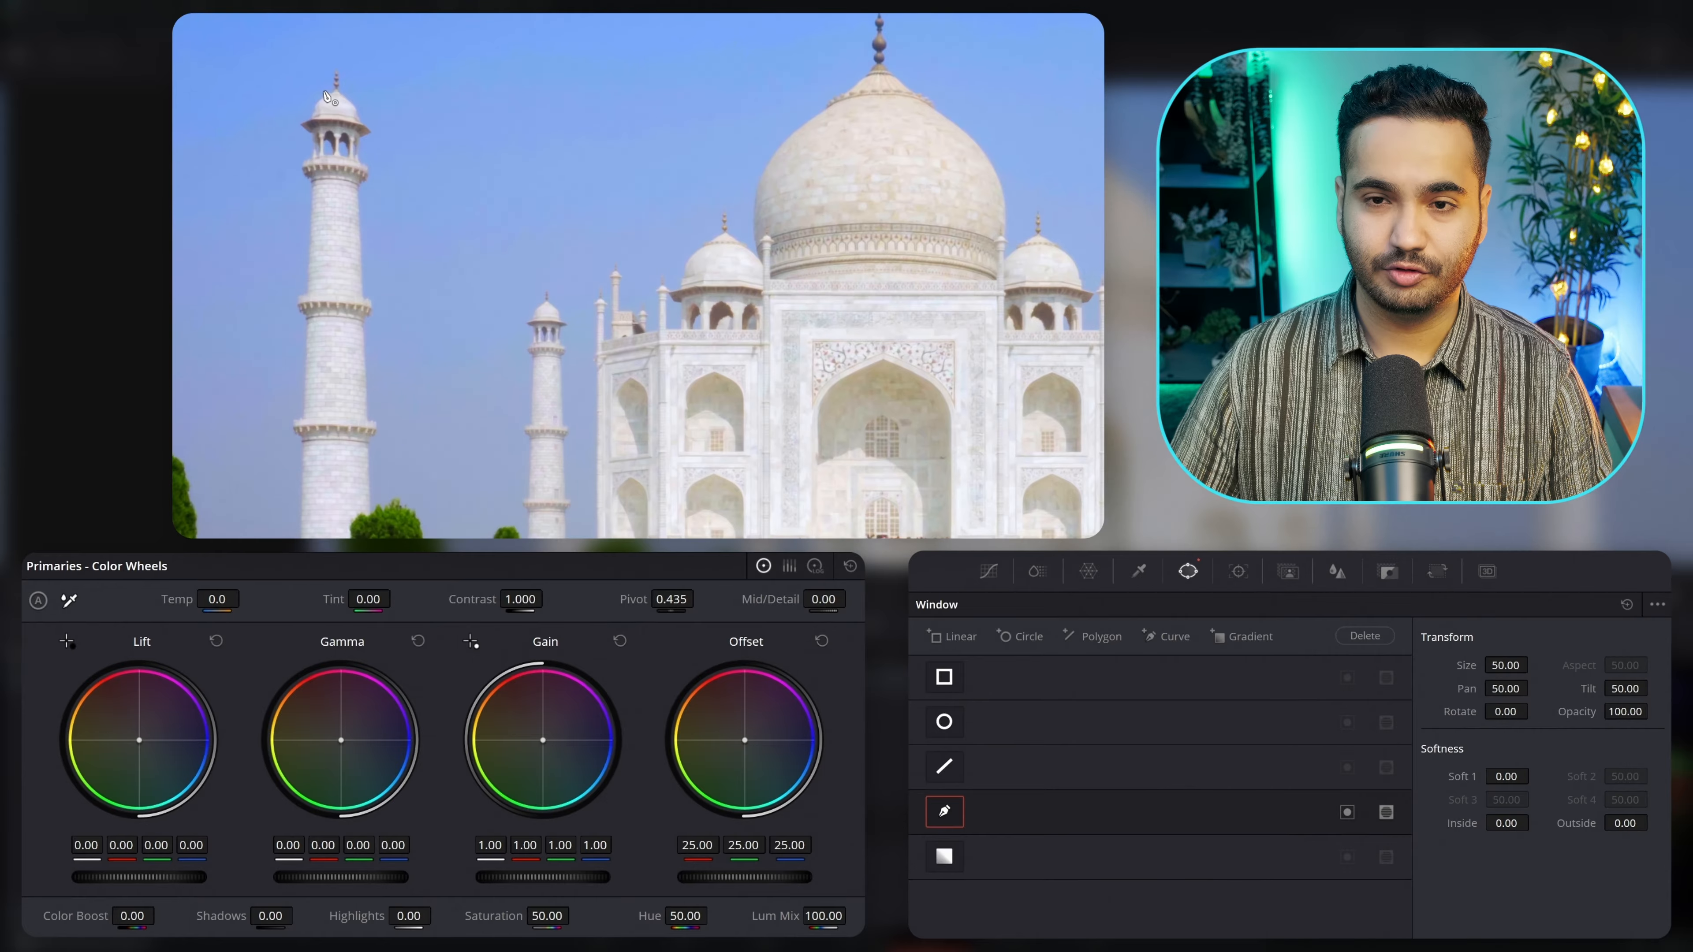
pyautogui.click(352, 143)
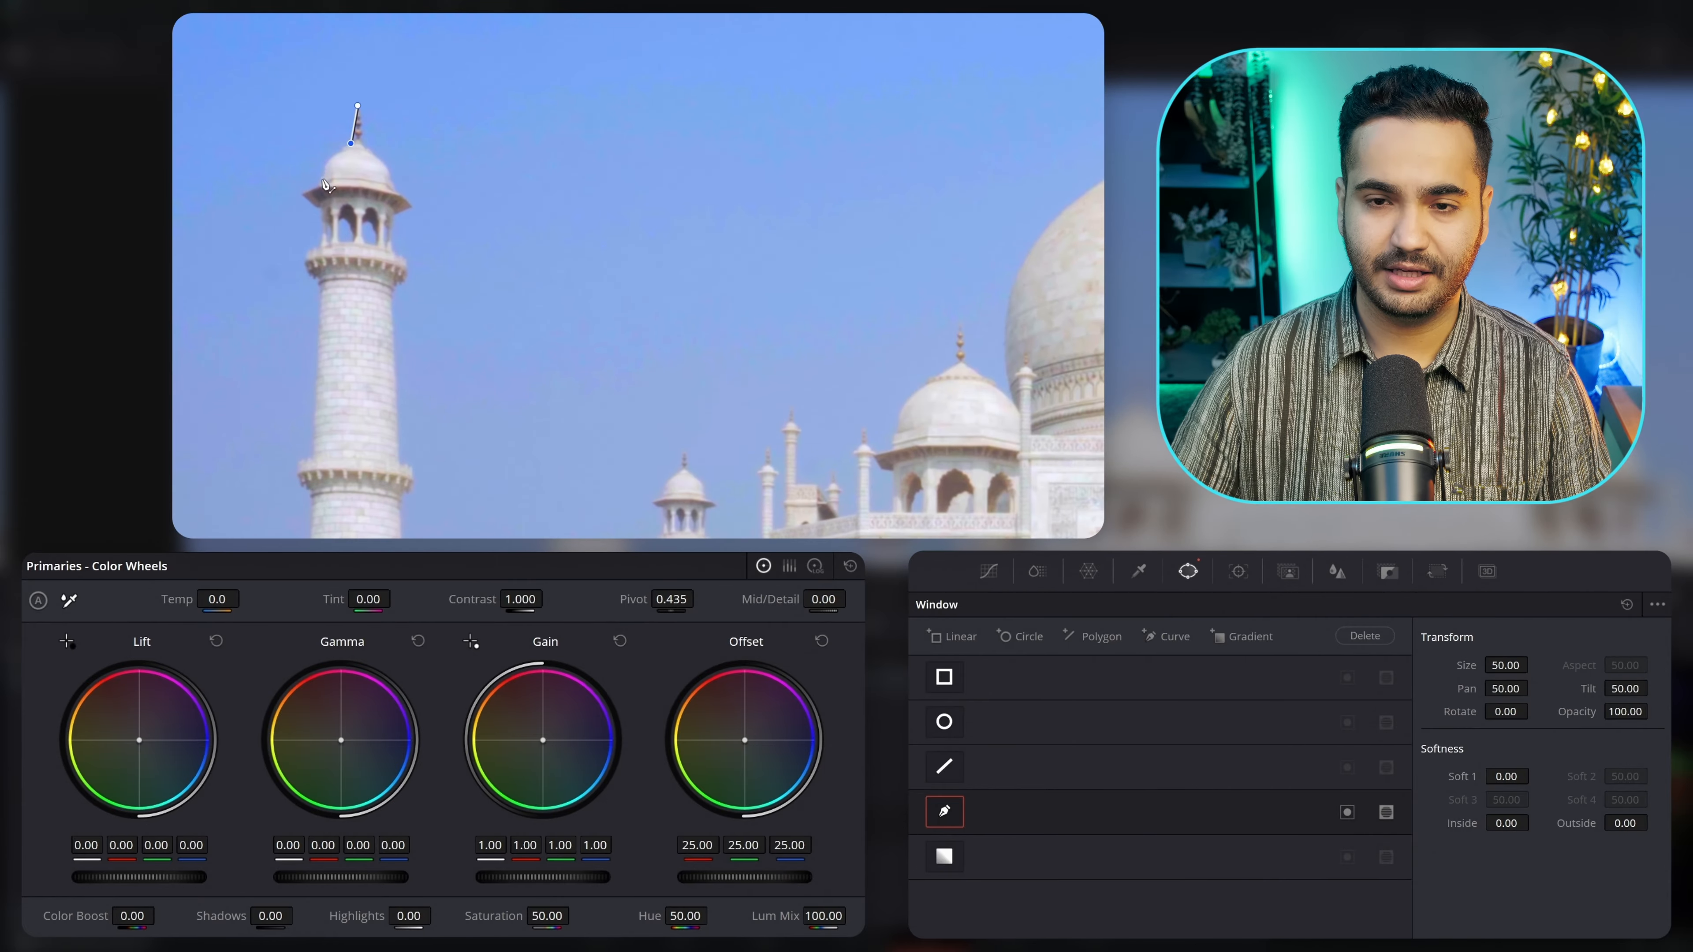
pyautogui.moveTo(322, 180); pyautogui.dragTo(310, 202)
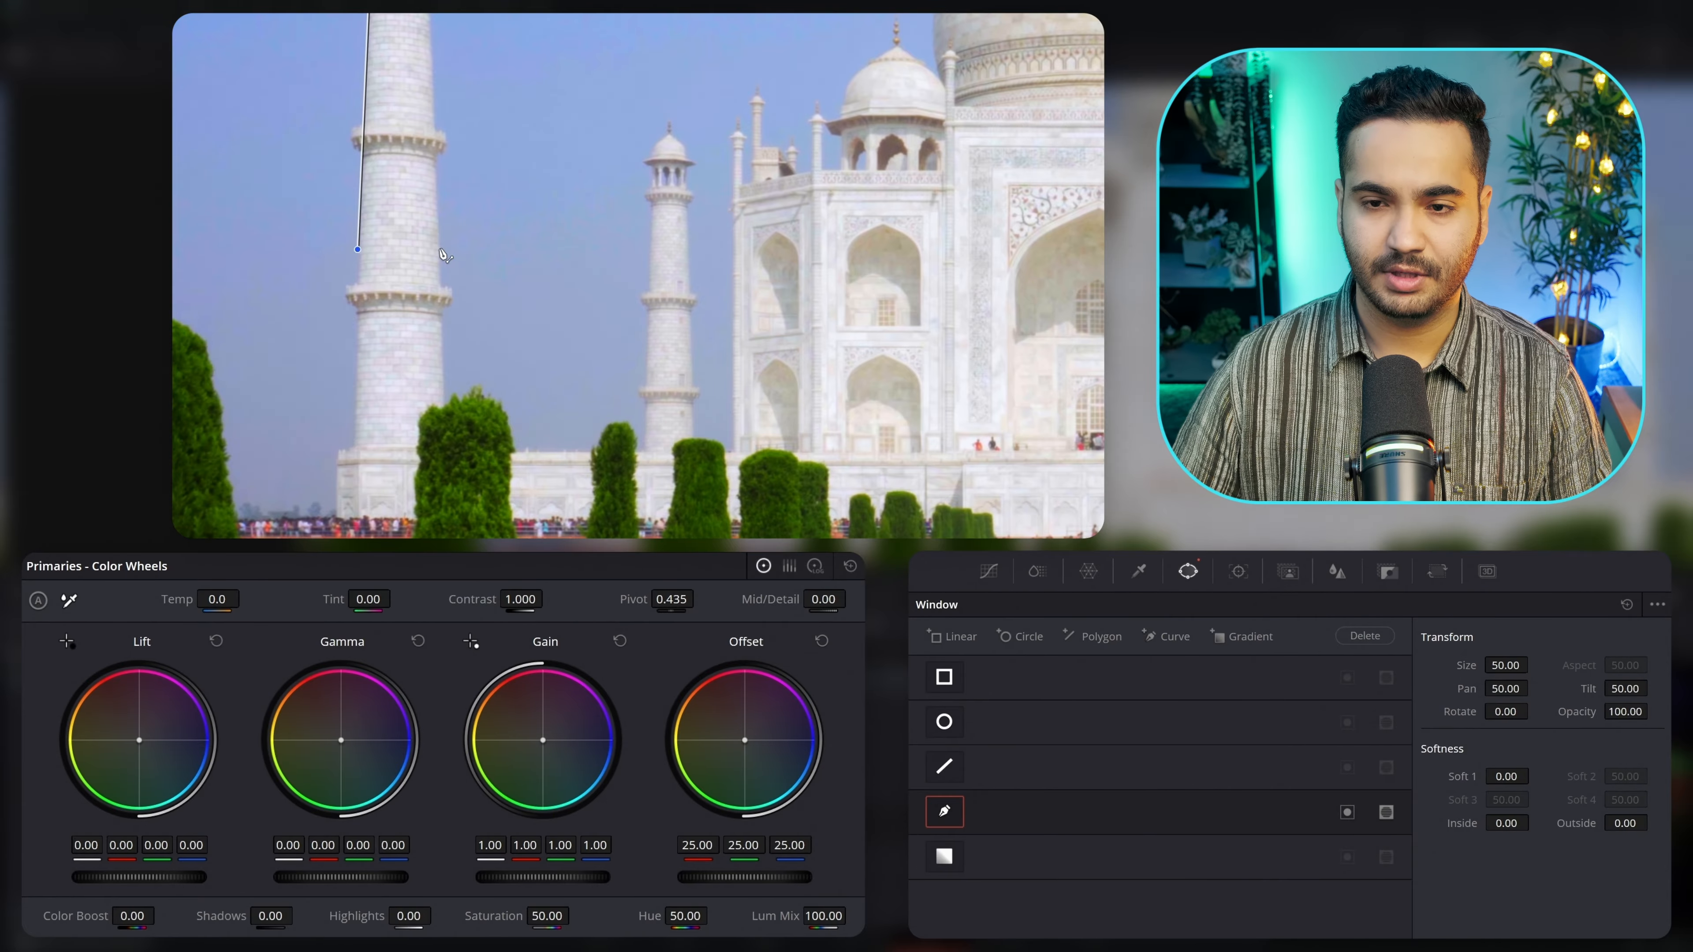
pyautogui.click(438, 247)
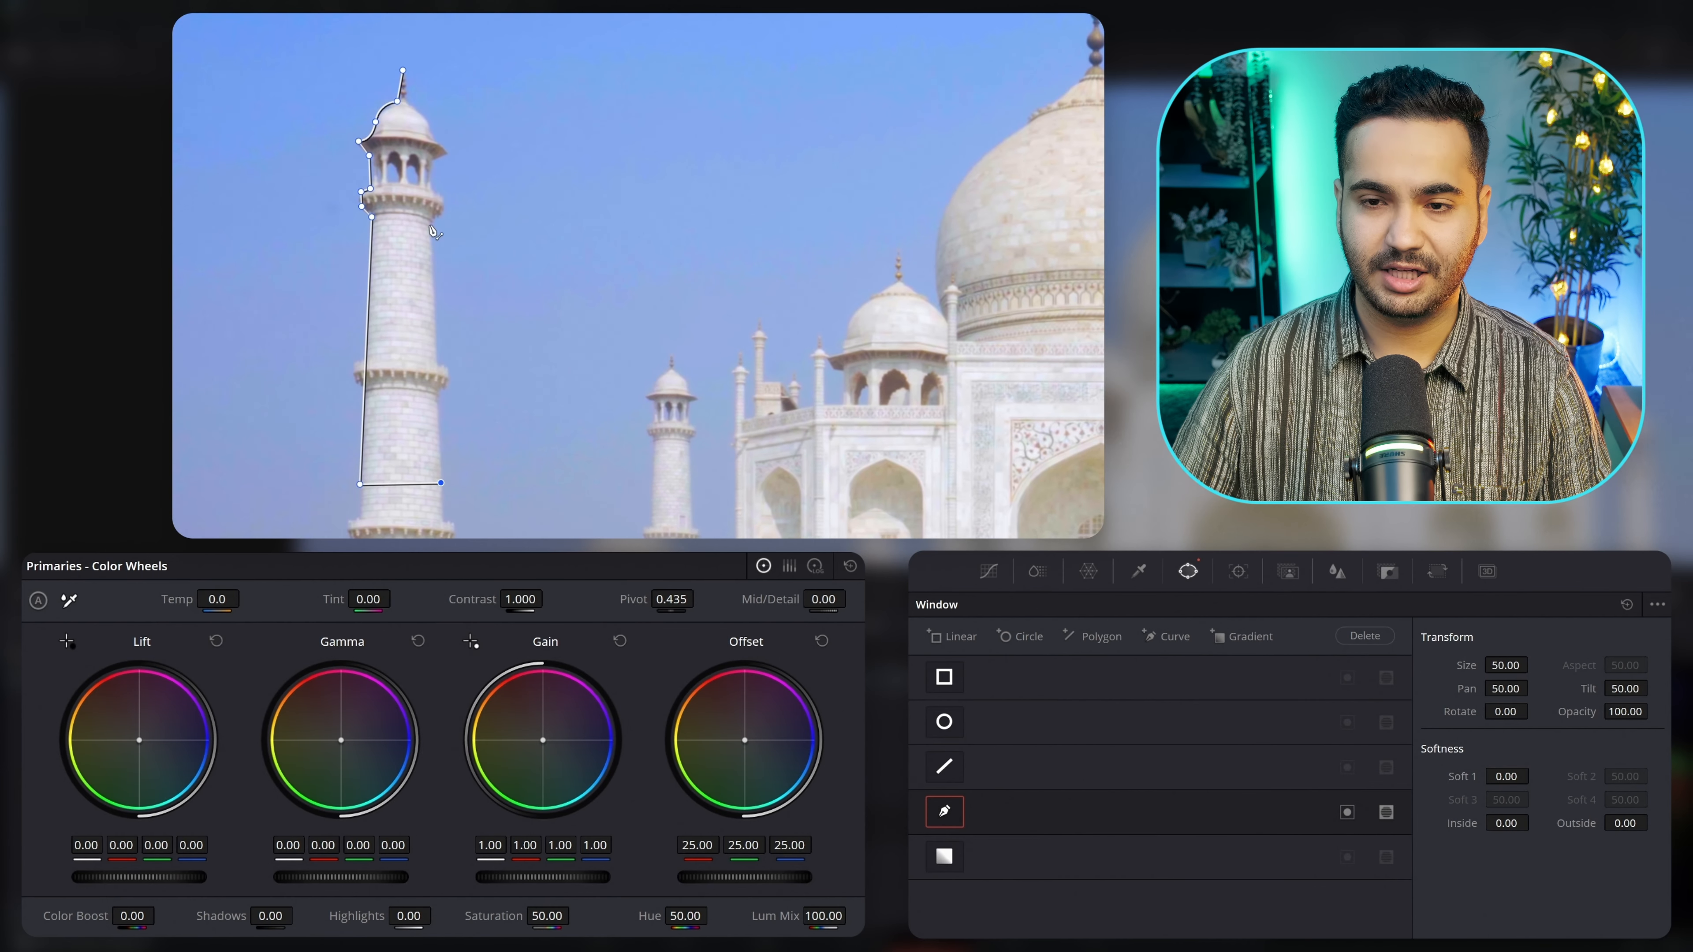
pyautogui.click(428, 225)
pyautogui.moveTo(418, 108); pyautogui.dragTo(405, 98)
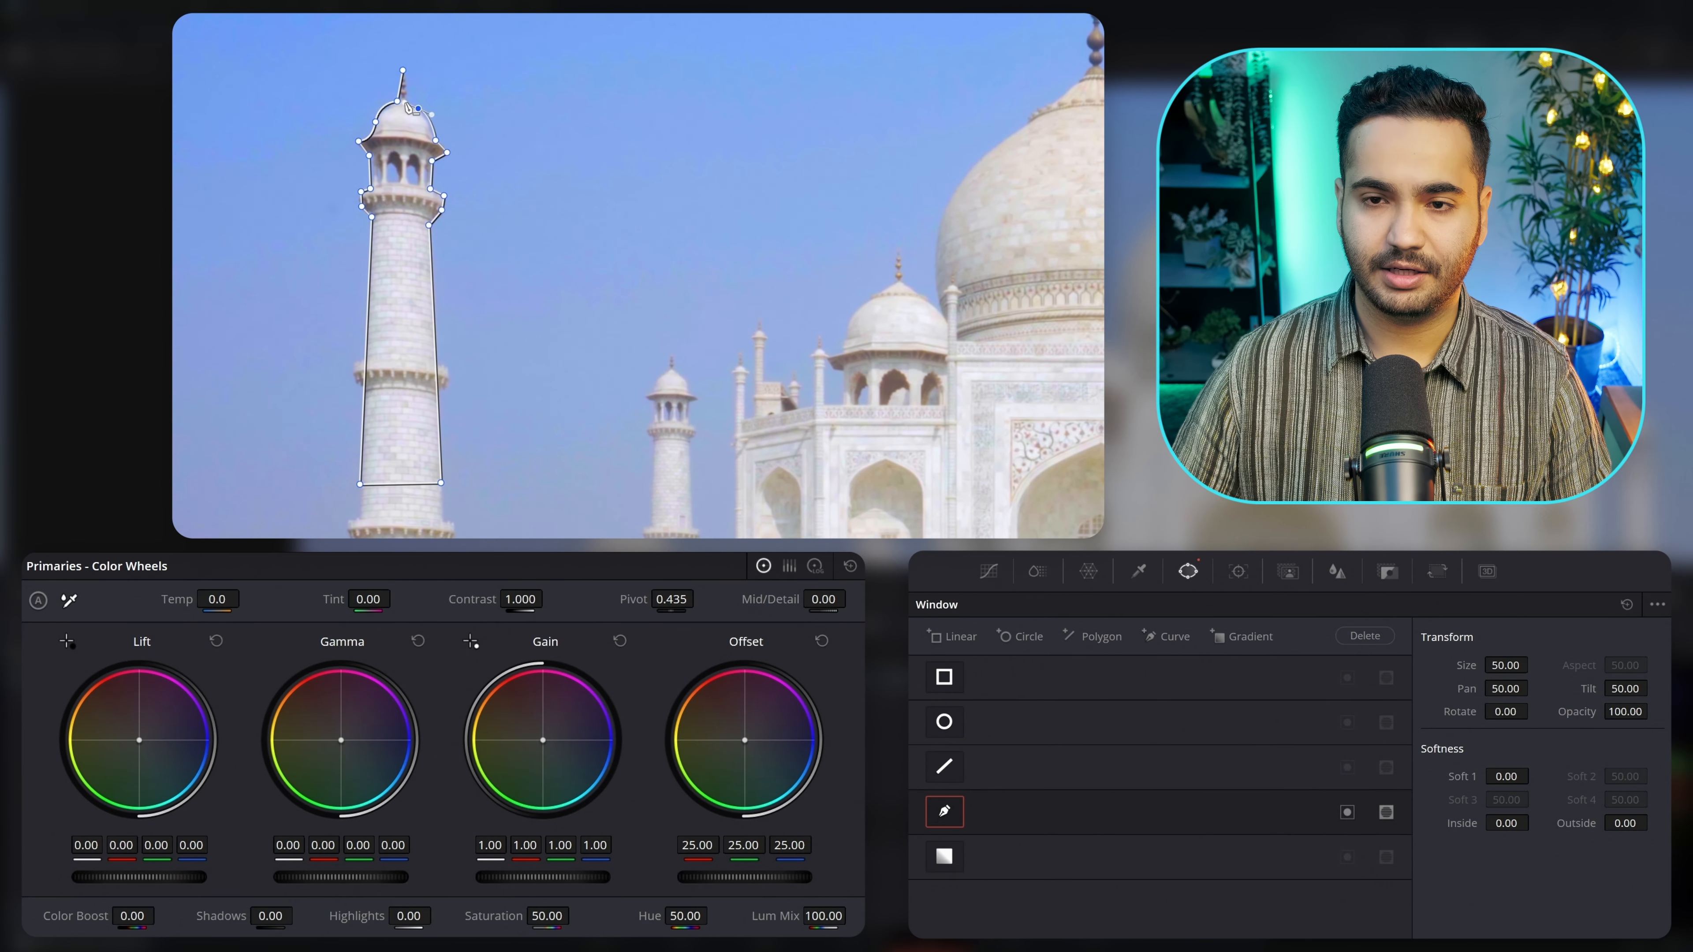
pyautogui.click(403, 77)
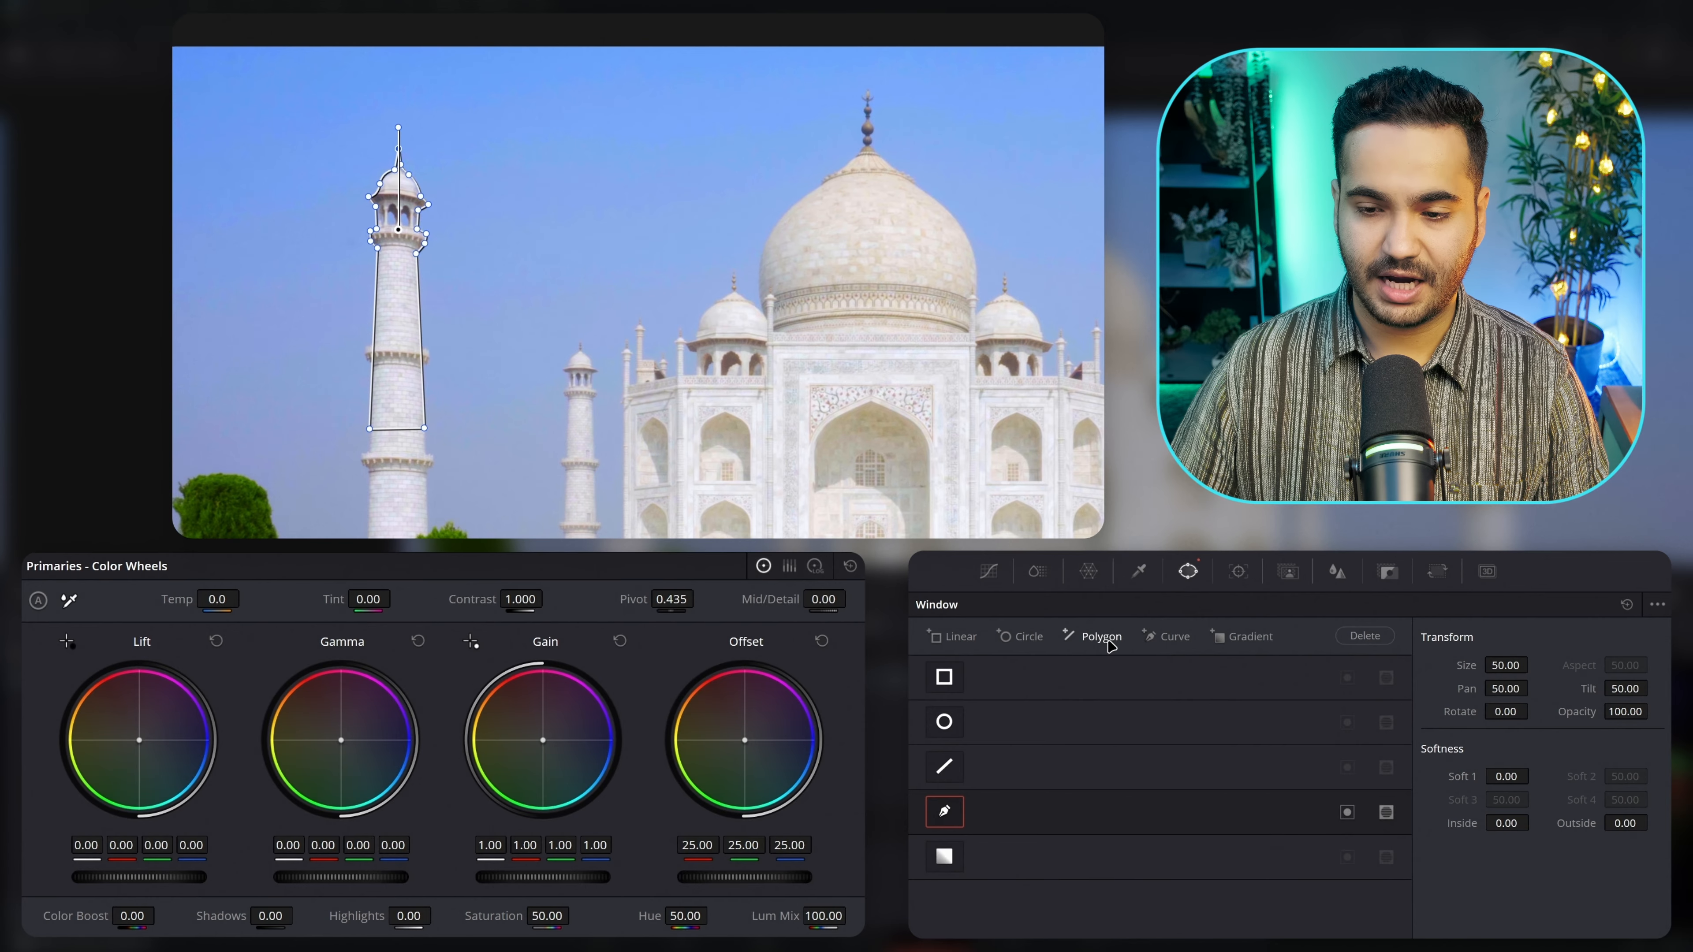
# - Add separate curve windows around the right minaret and the central dome with its finial, and select the left minaret's window
pyautogui.click(1171, 637)
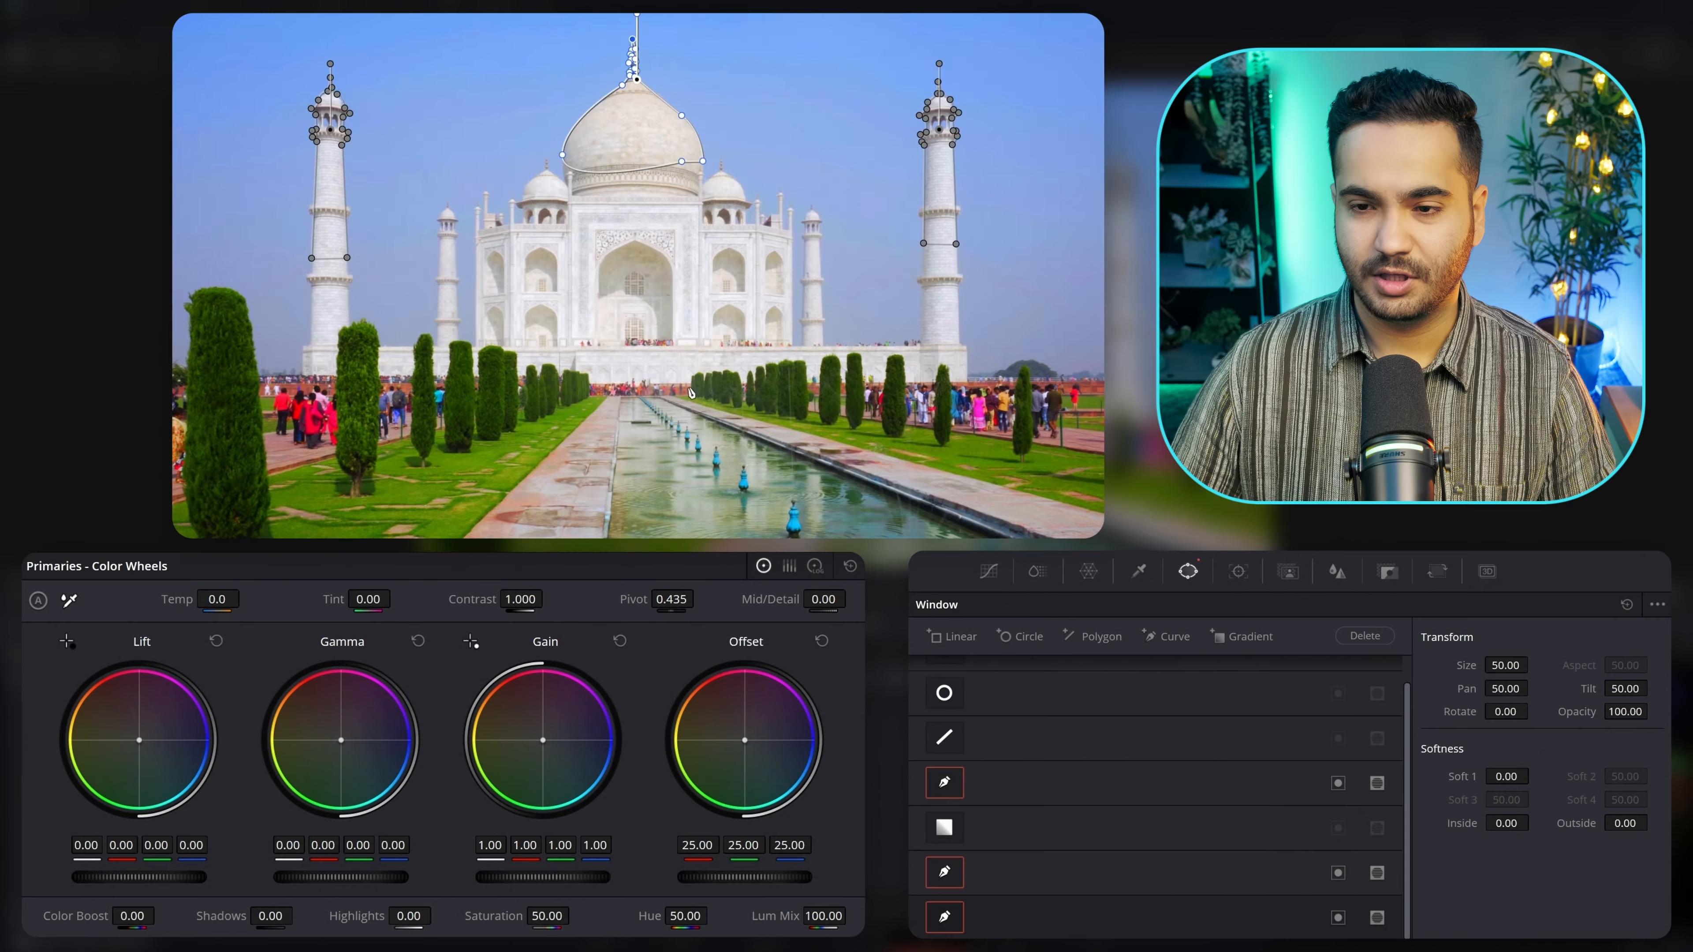
pyautogui.click(1122, 803)
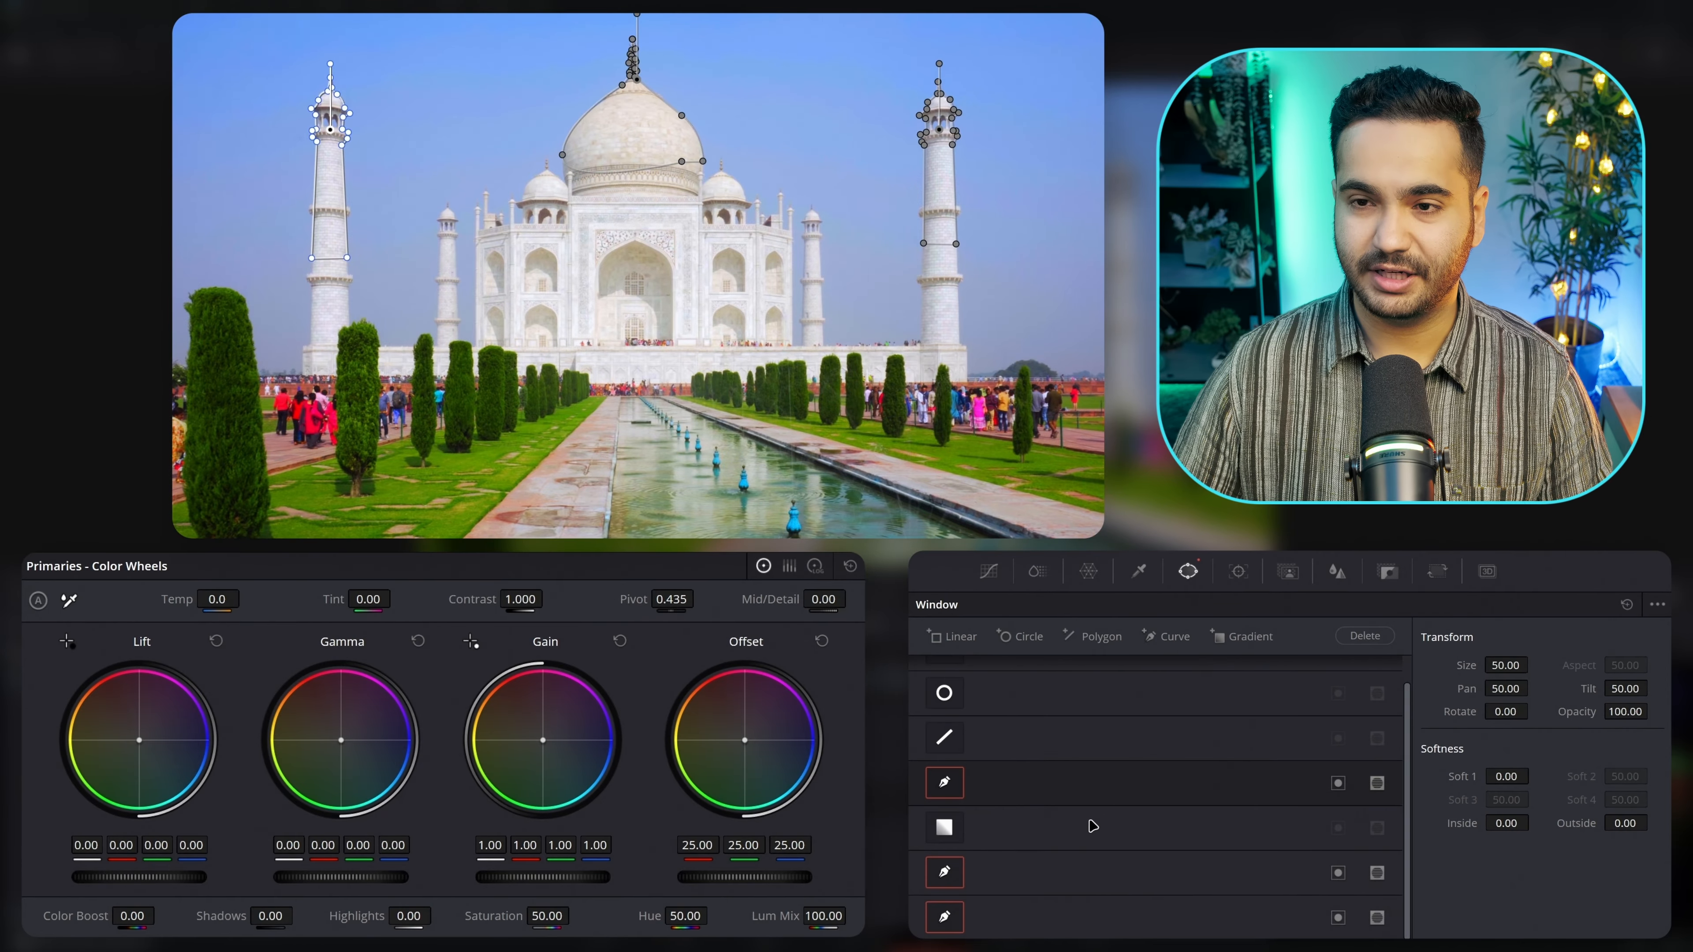
# - Select the left minaret's curve window and track it forward and in reverse through the whole clip
pyautogui.click(1072, 882)
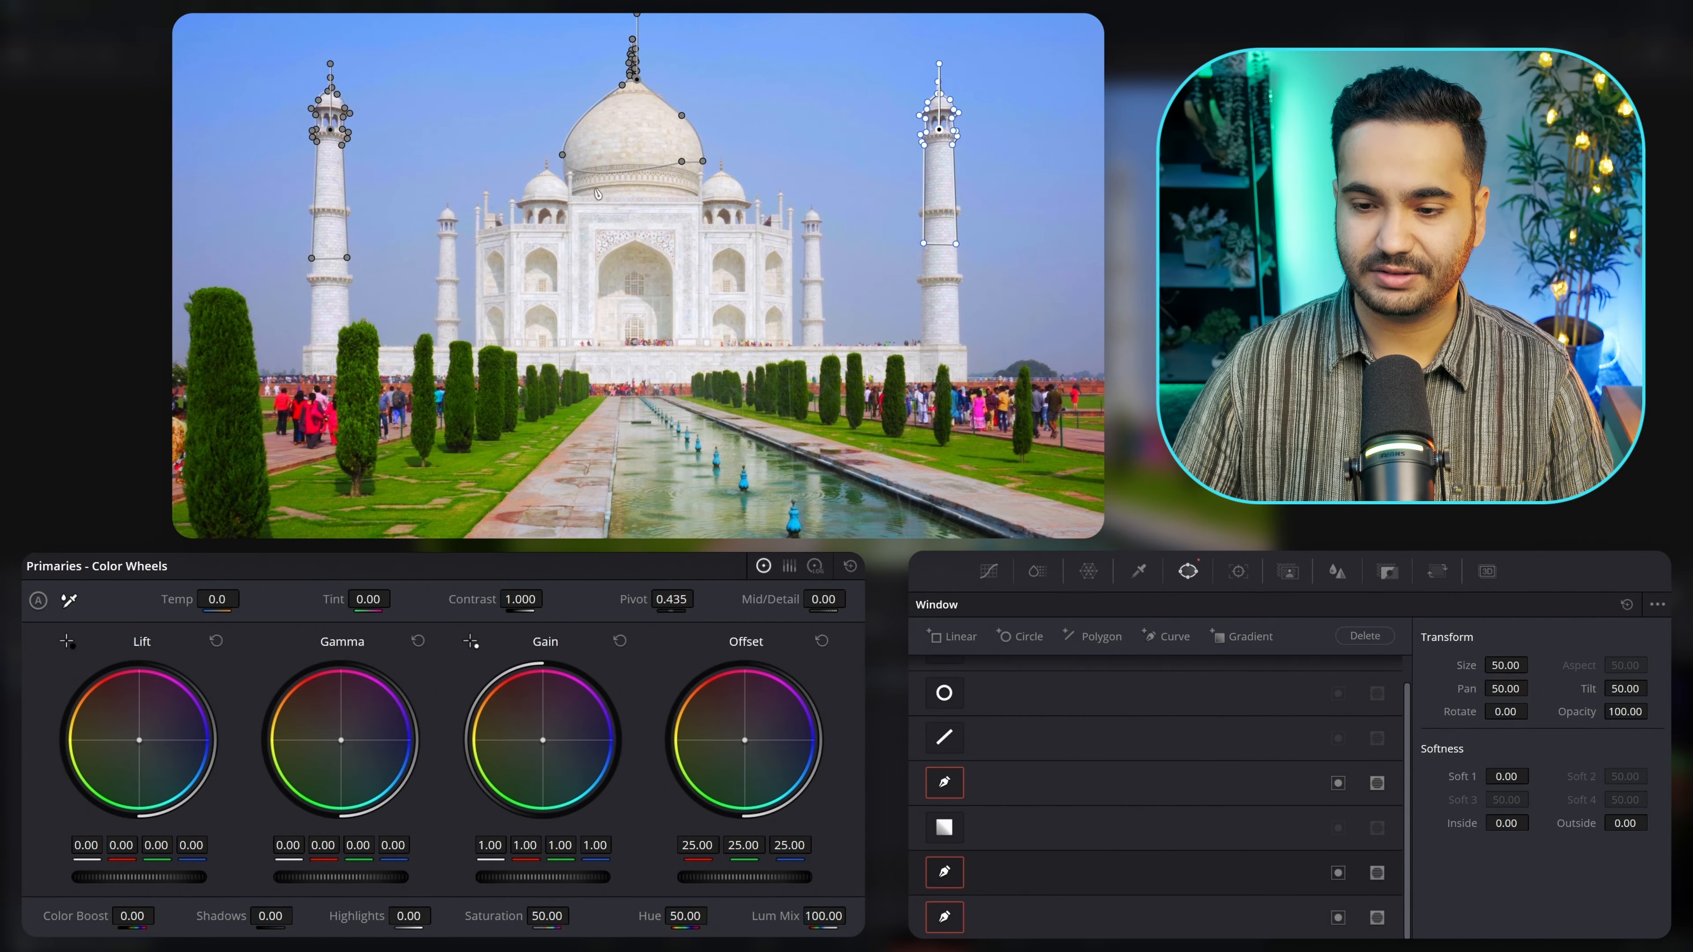
pyautogui.click(1237, 572)
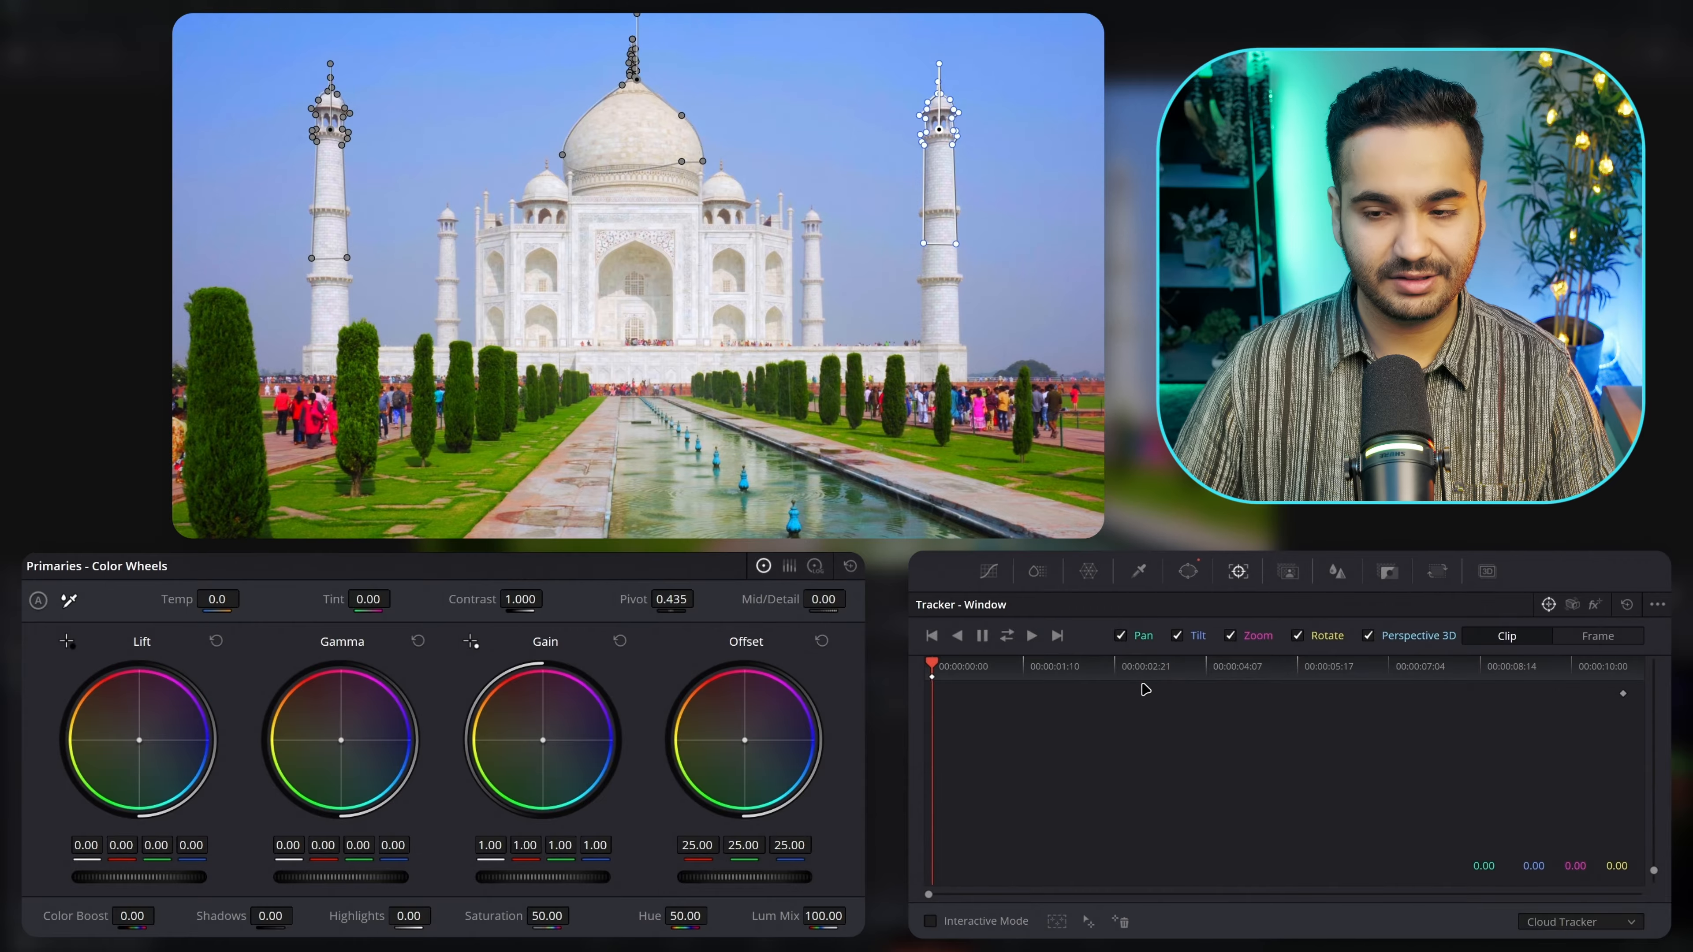
pyautogui.click(1187, 571)
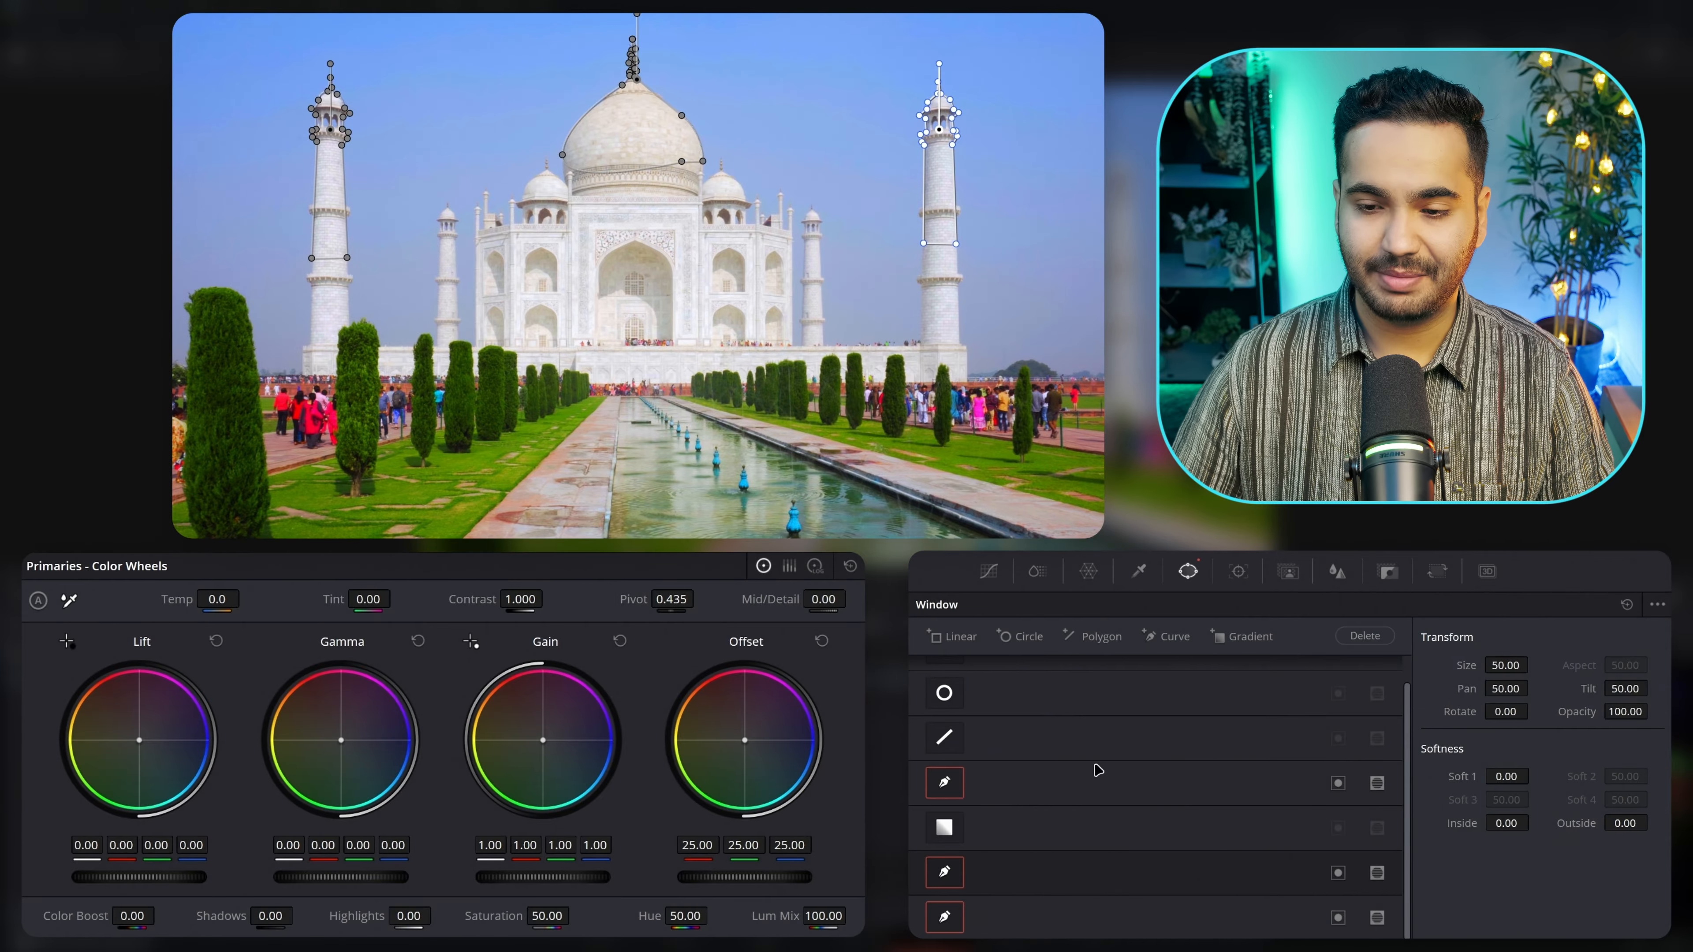
pyautogui.click(1126, 782)
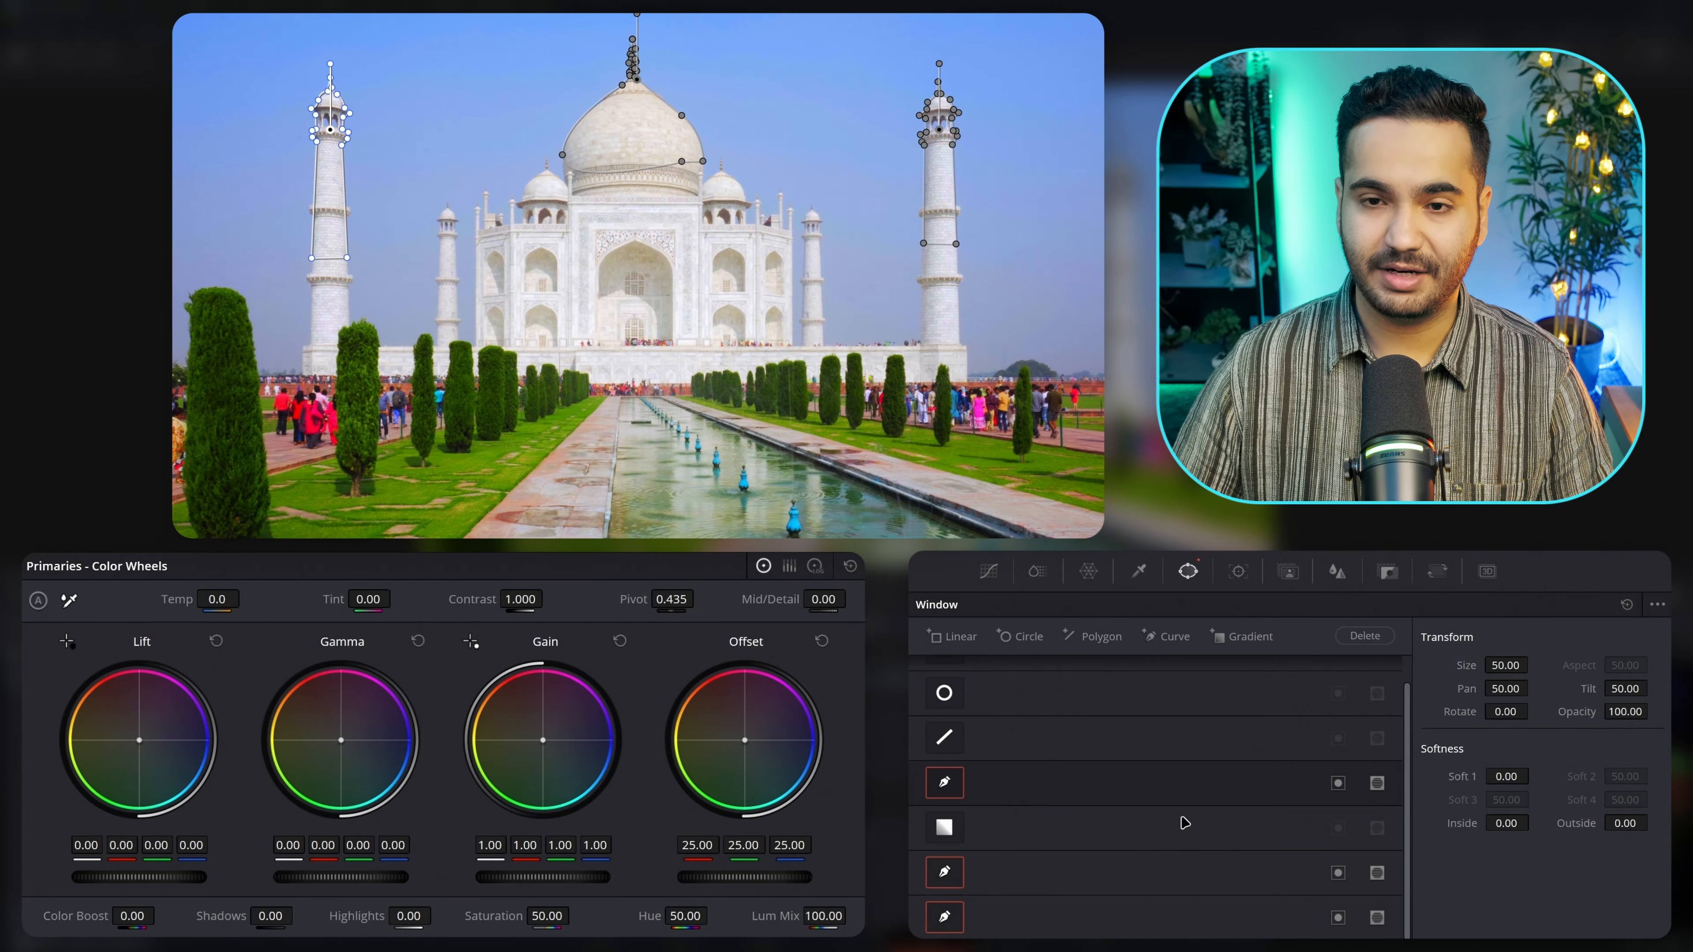
pyautogui.click(1238, 571)
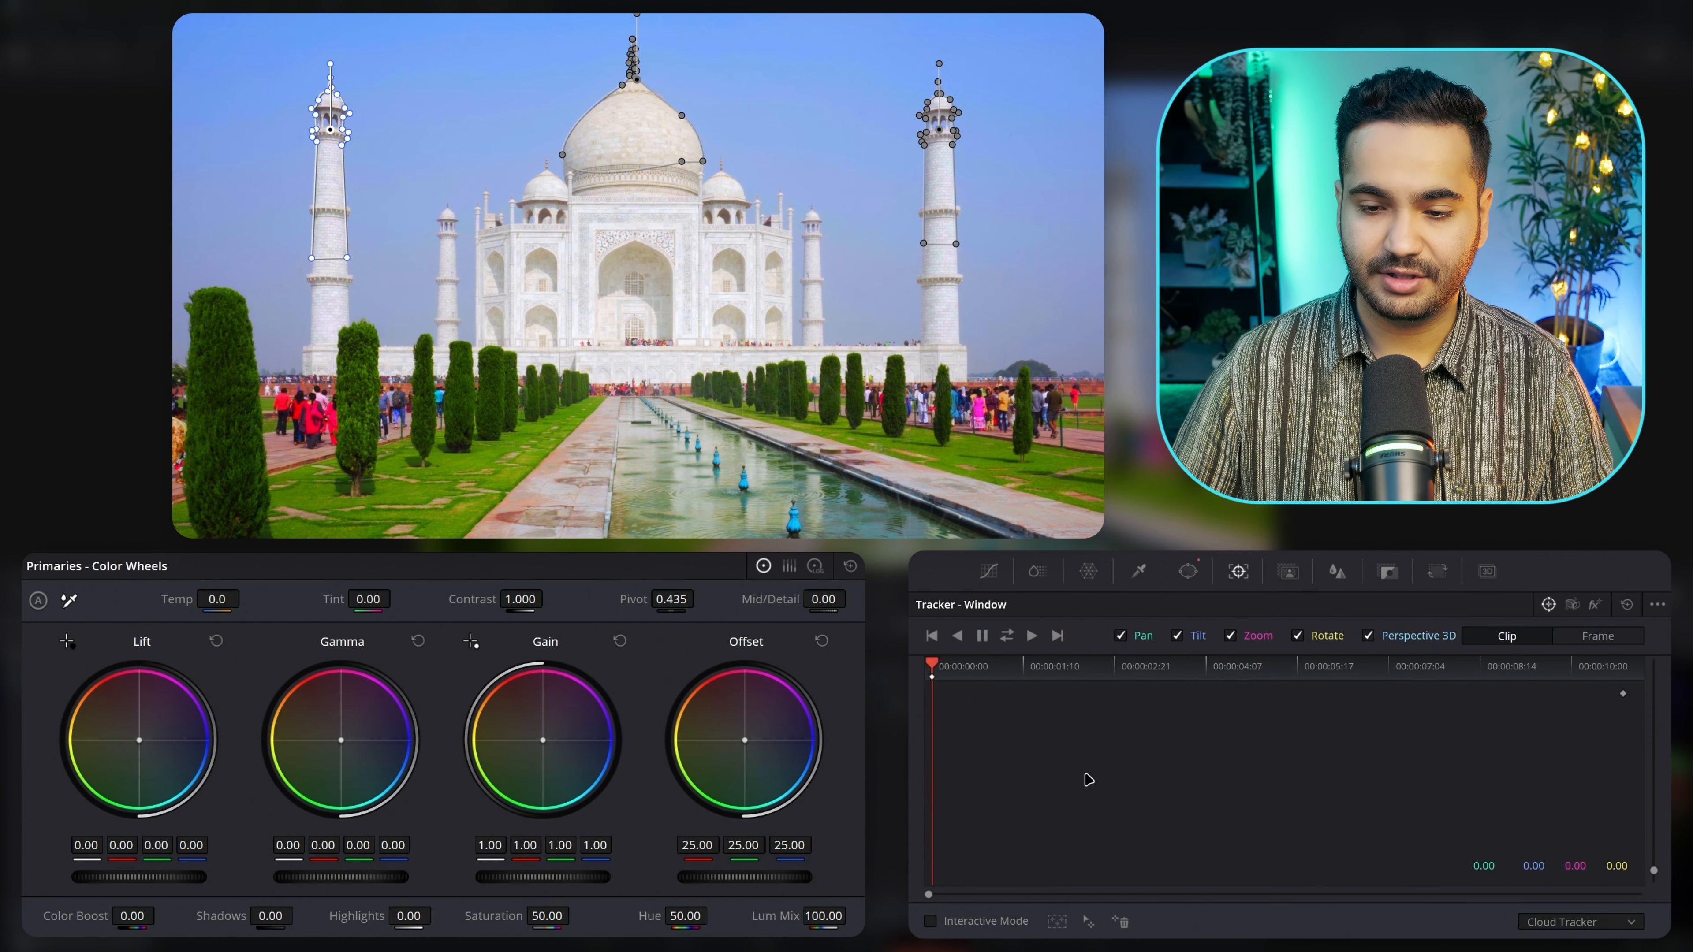
pyautogui.click(1006, 639)
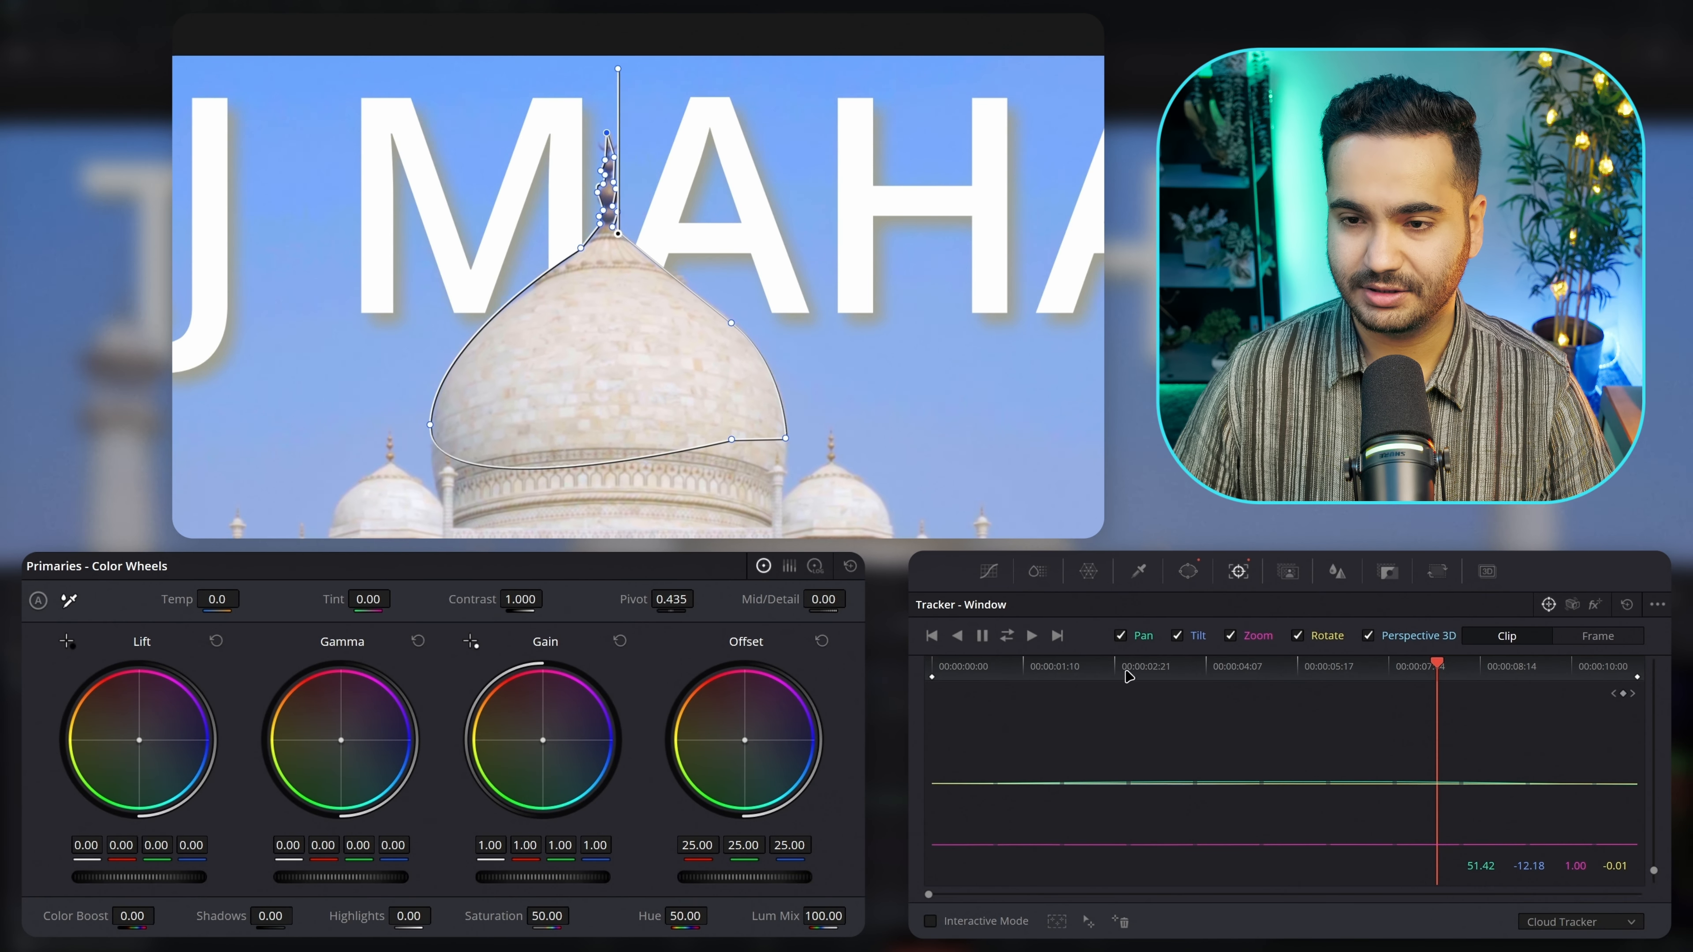
# - Move the upper-left point of the dome's curve window onto the dome's edge near 00:00:02:21 and track the window forward
pyautogui.click(913, 675)
pyautogui.moveTo(913, 675); pyautogui.dragTo(1507, 662)
pyautogui.click(1131, 665)
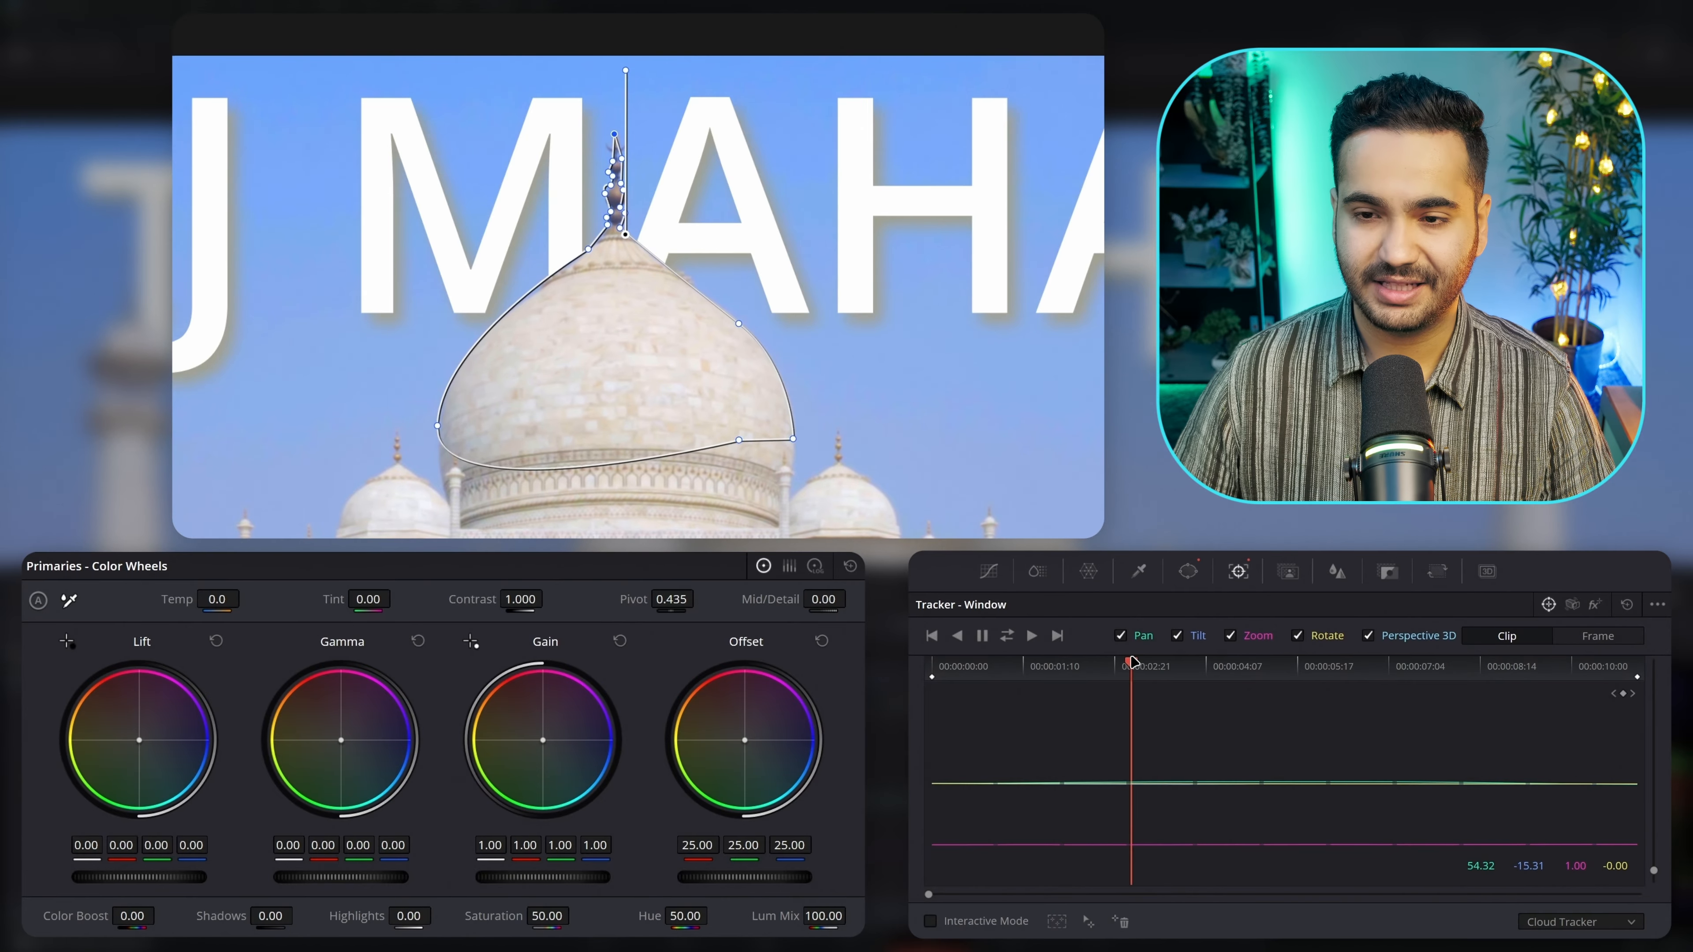
pyautogui.moveTo(589, 252); pyautogui.dragTo(546, 284)
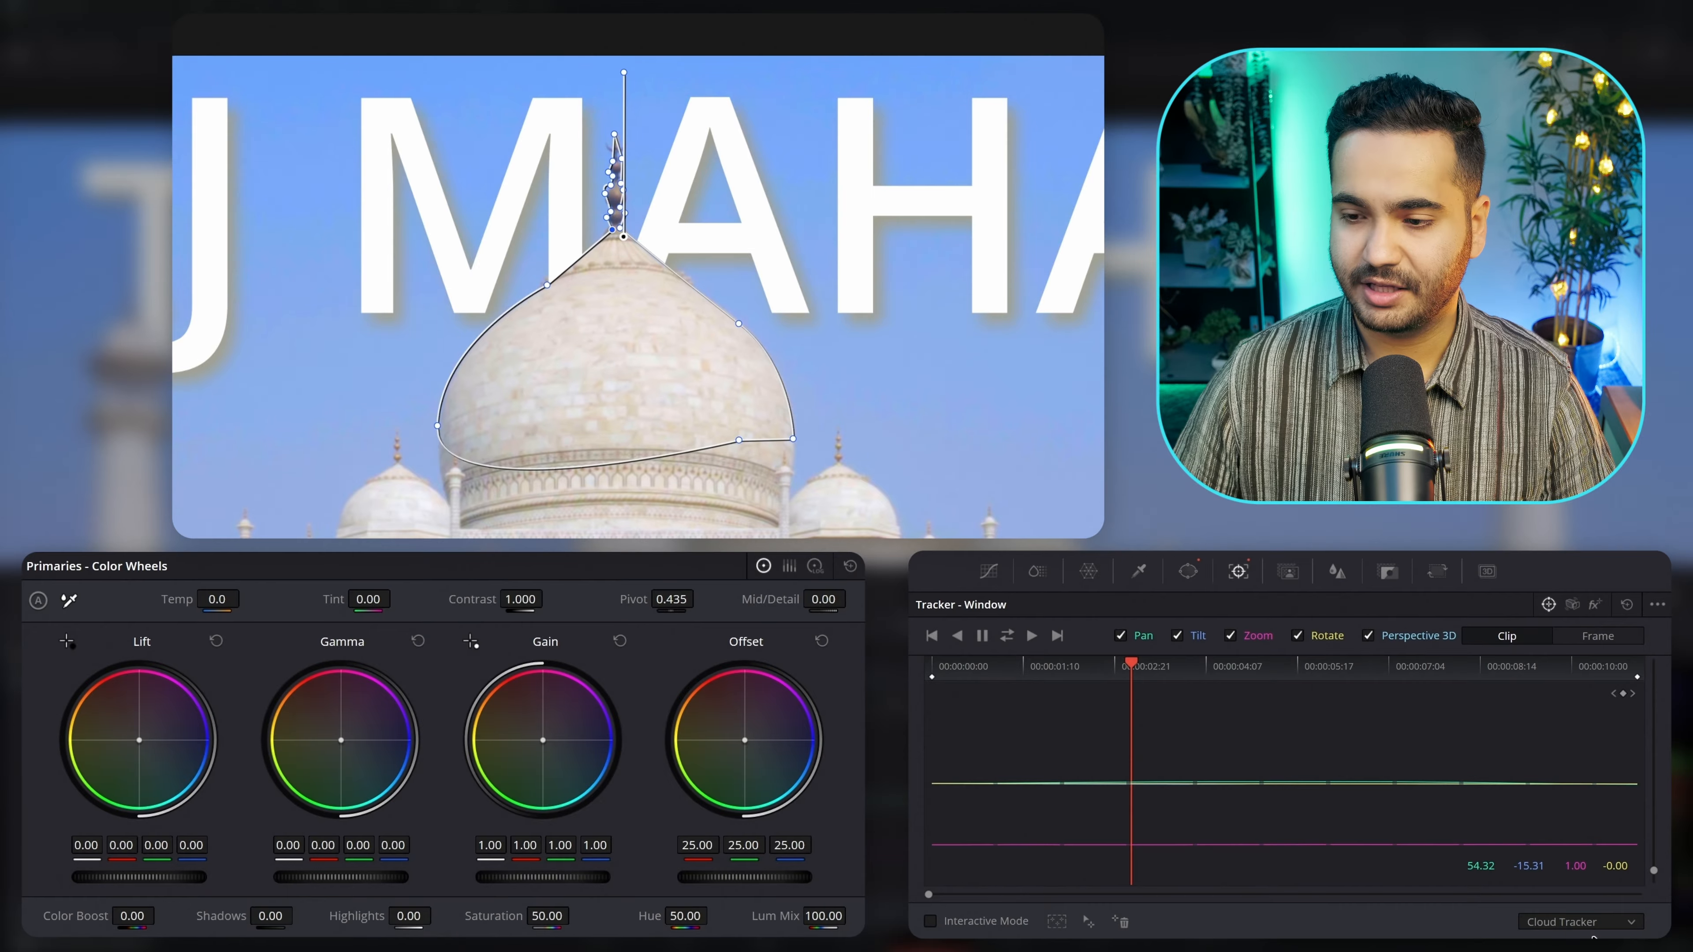
pyautogui.click(1031, 636)
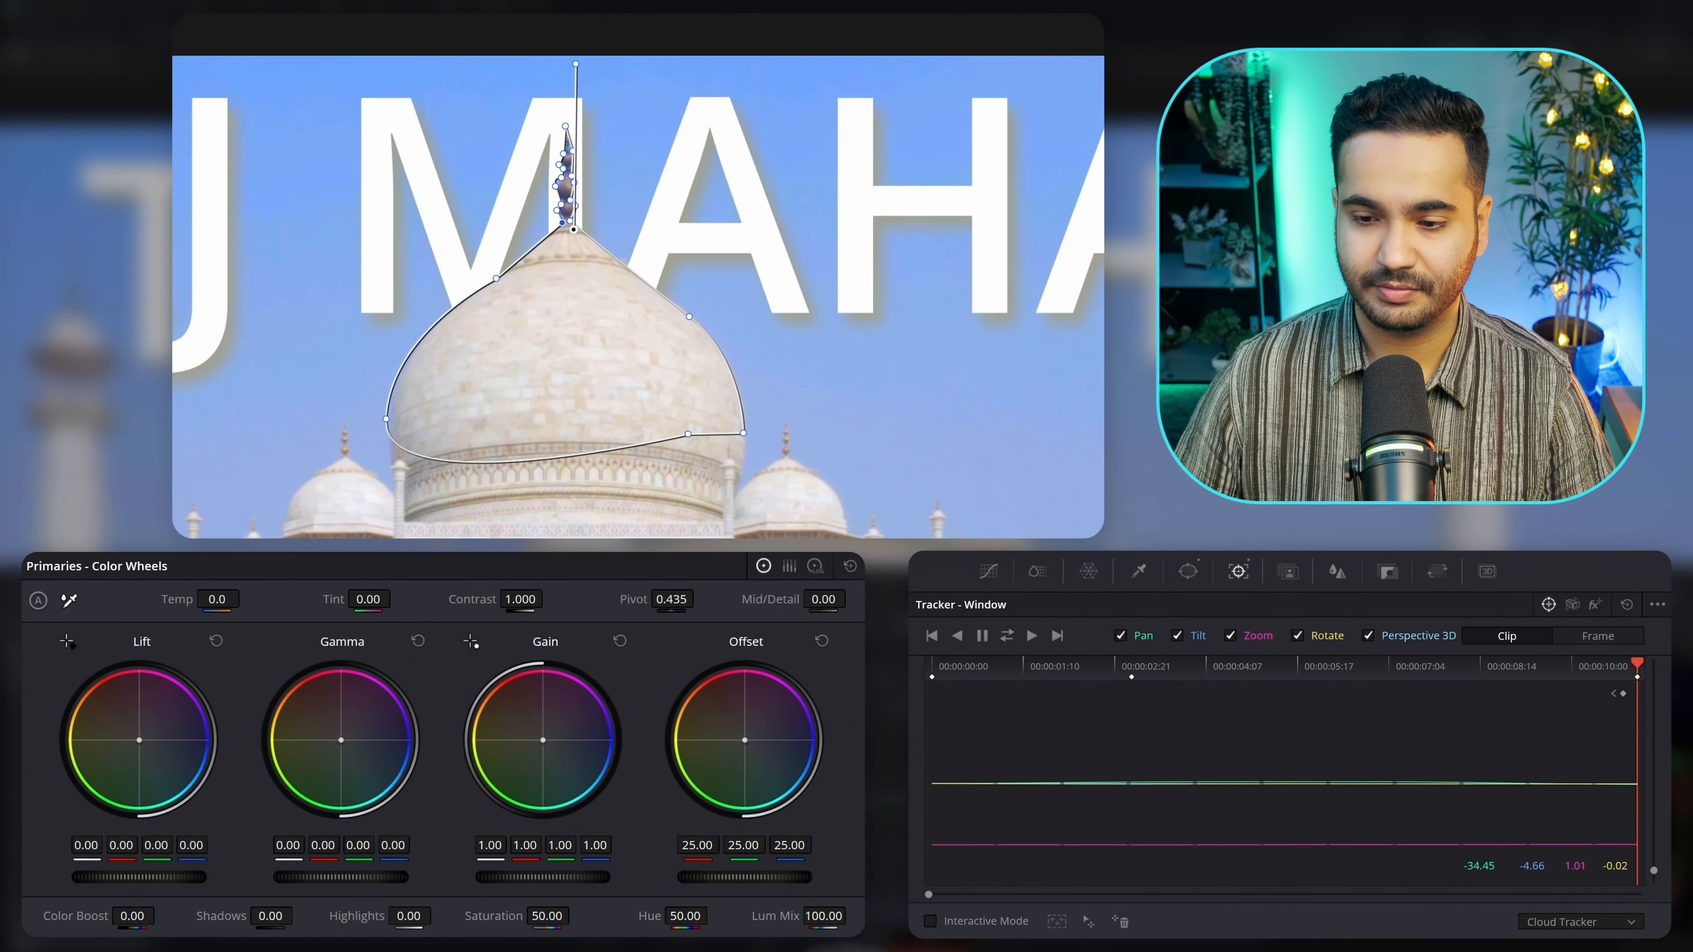
pyautogui.moveTo(1000, 673); pyautogui.dragTo(1533, 666)
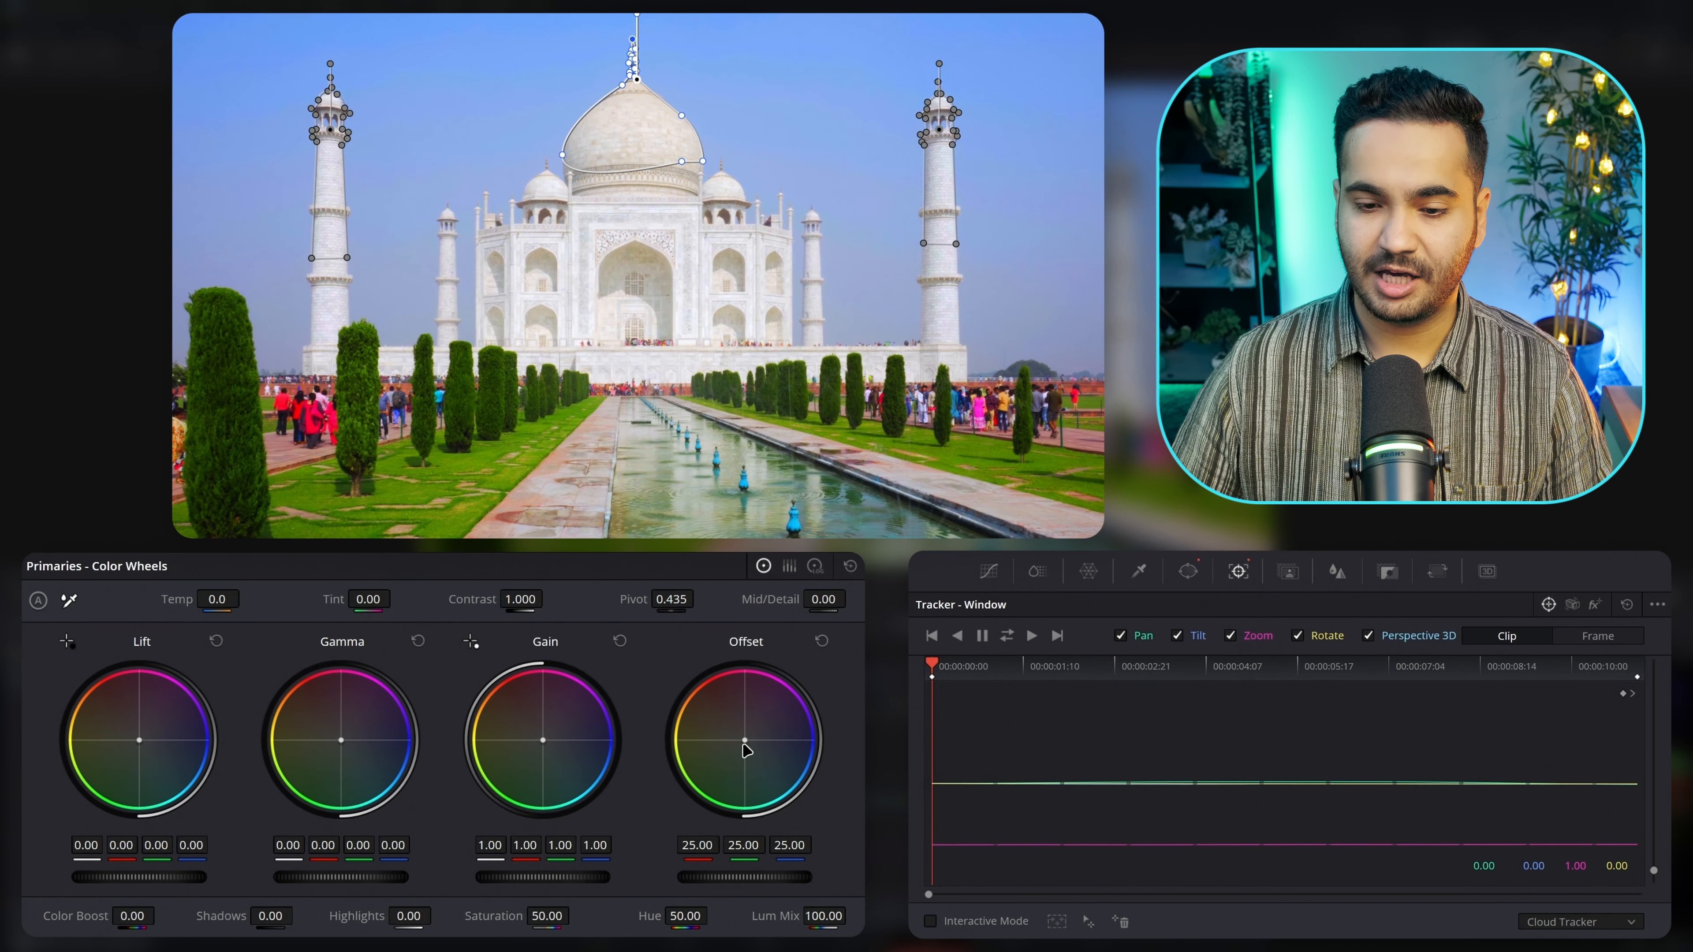
# - Shift the Offset color toward blue to check the windowed dome and minarets
pyautogui.moveTo(747, 751); pyautogui.dragTo(796, 777)
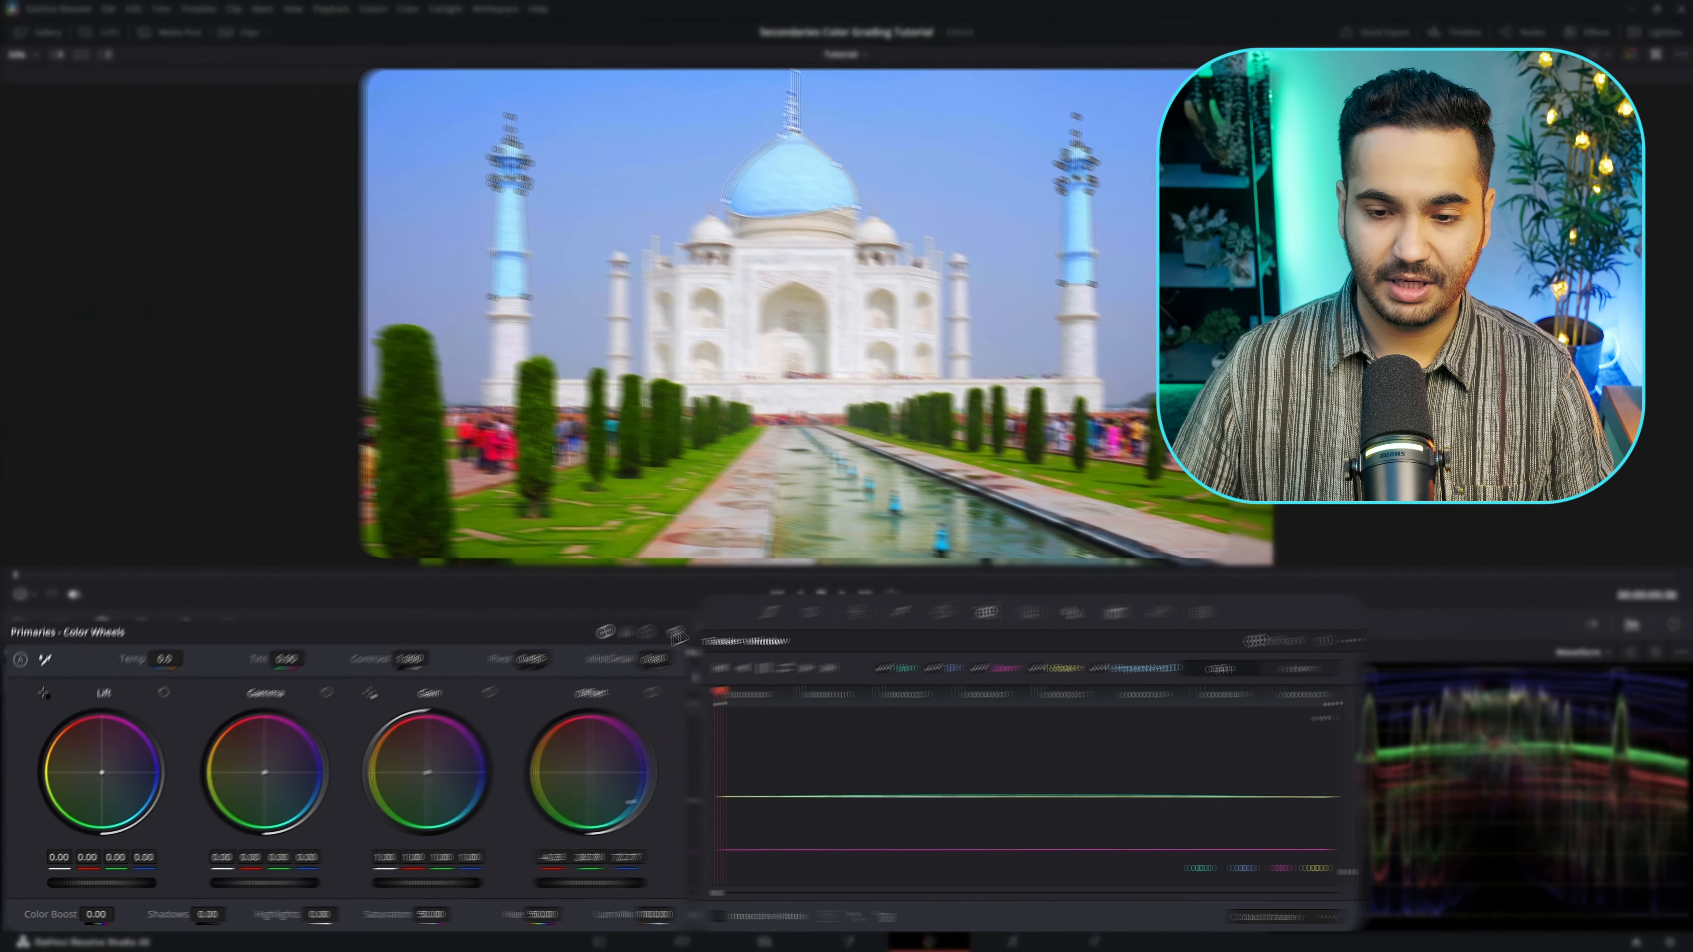
pyautogui.click(850, 566)
pyautogui.hotkey('alt', 'f')
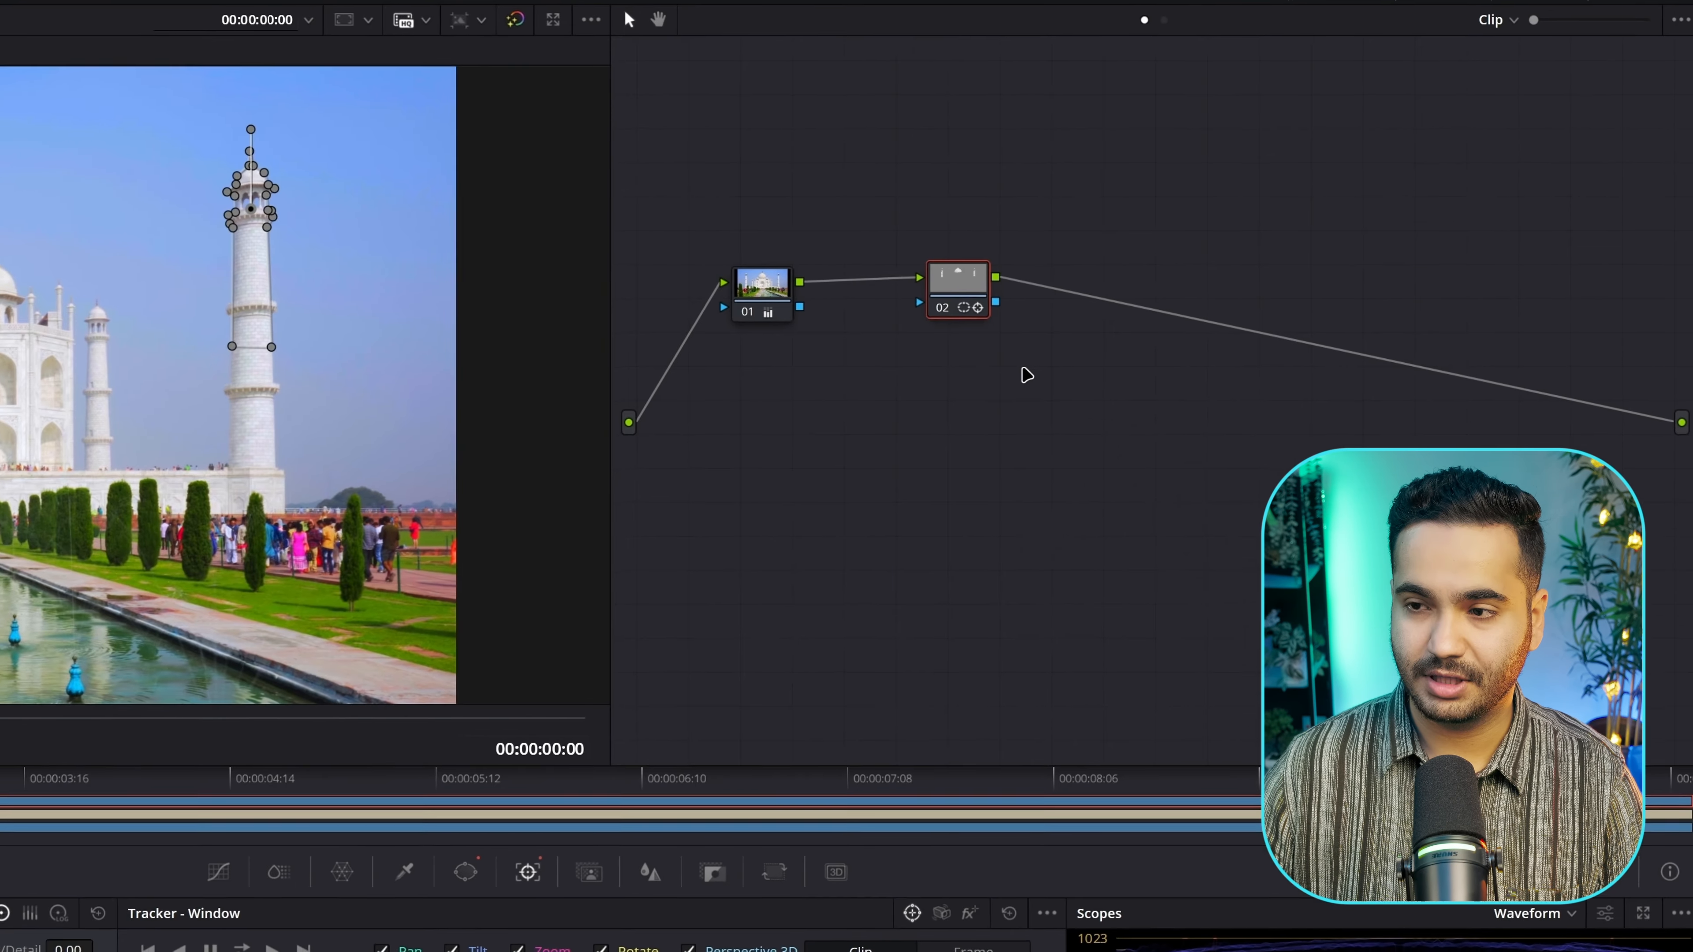
# - Add an alpha output to the node graph and connect the second node's alpha to it
pyautogui.rightClick(1243, 294)
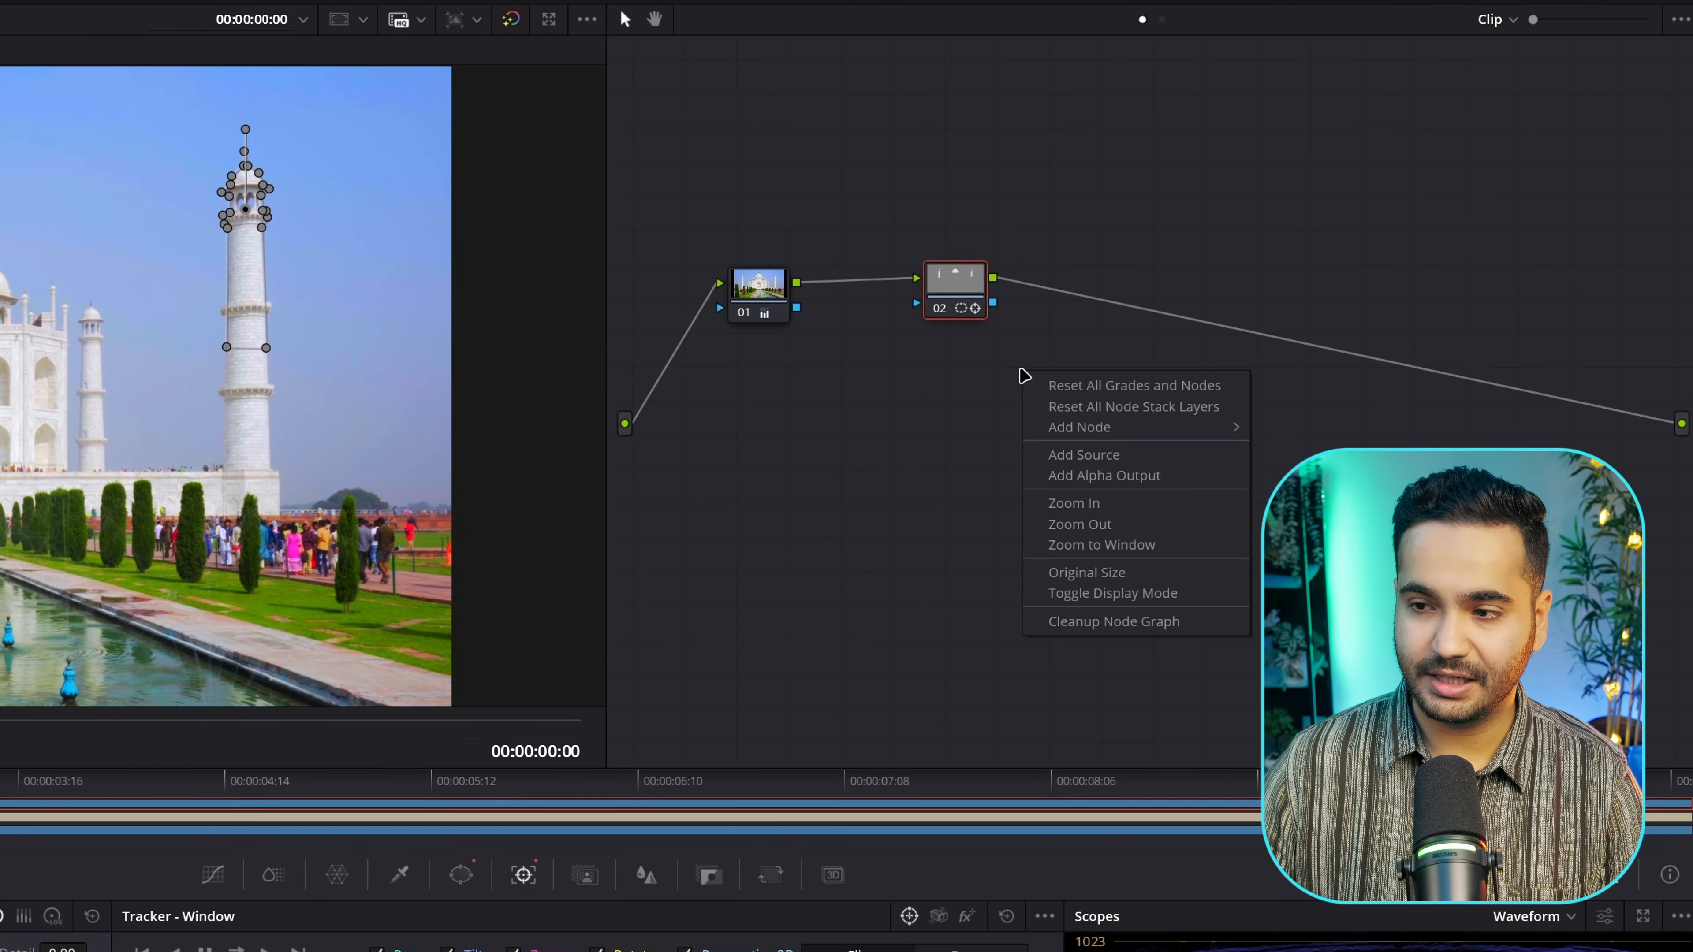
pyautogui.click(1110, 474)
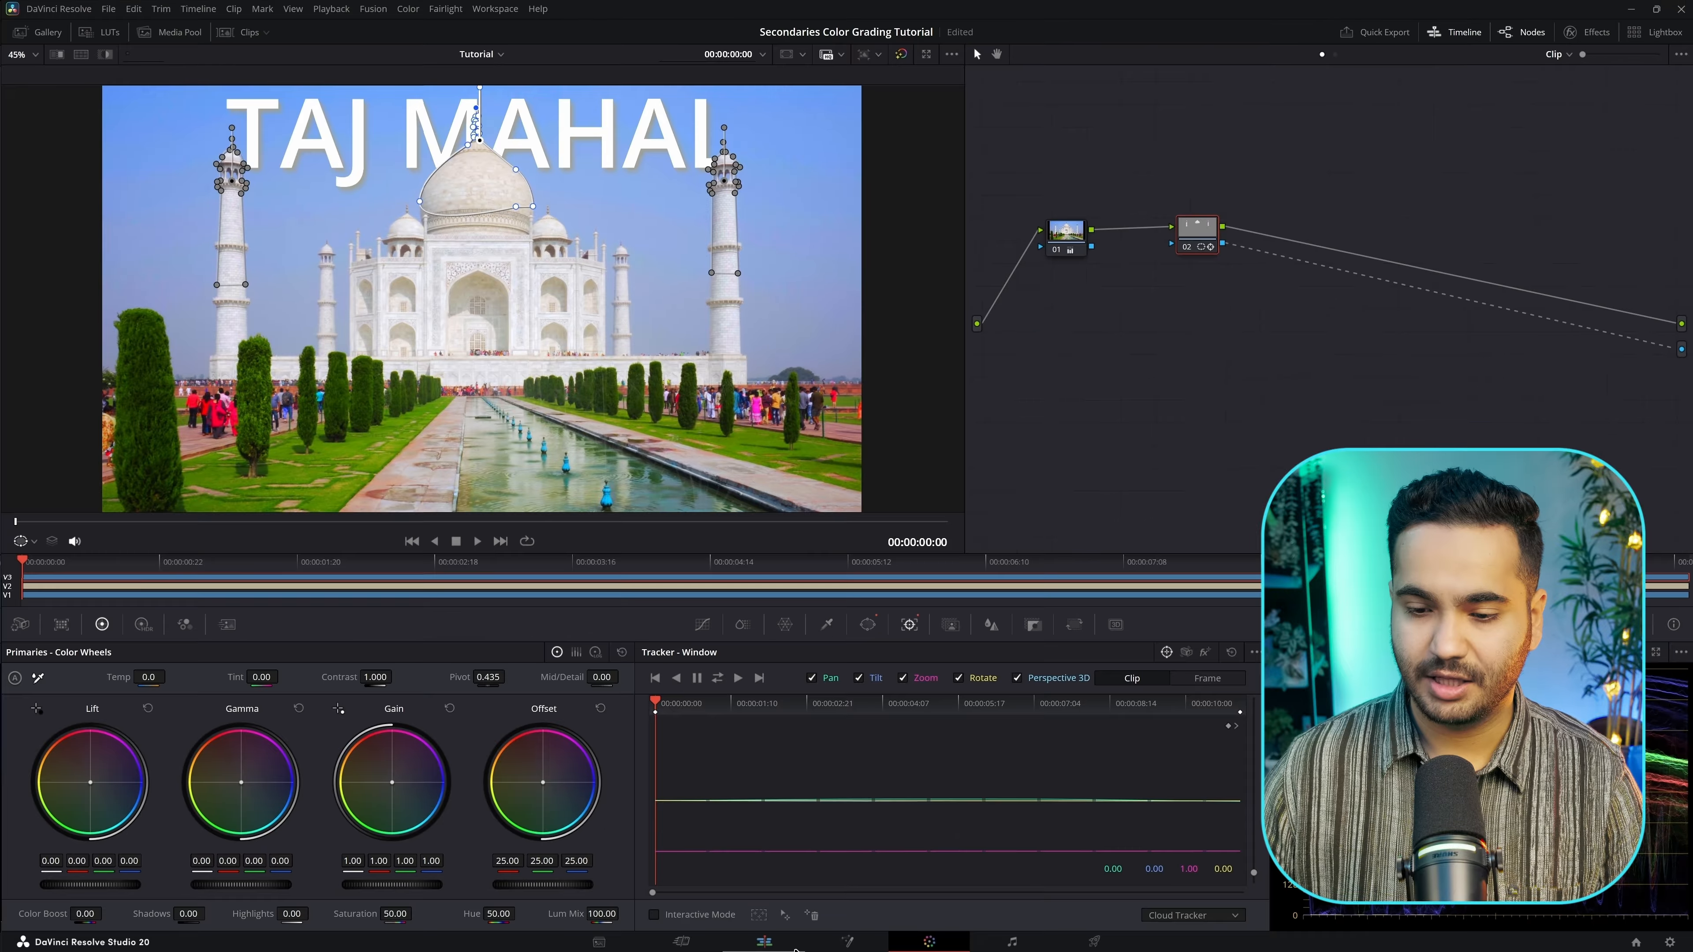
# - Switch to the Edit page and play the timeline to check the TAJ MAHAL title behind the dome and minarets
pyautogui.click(794, 947)
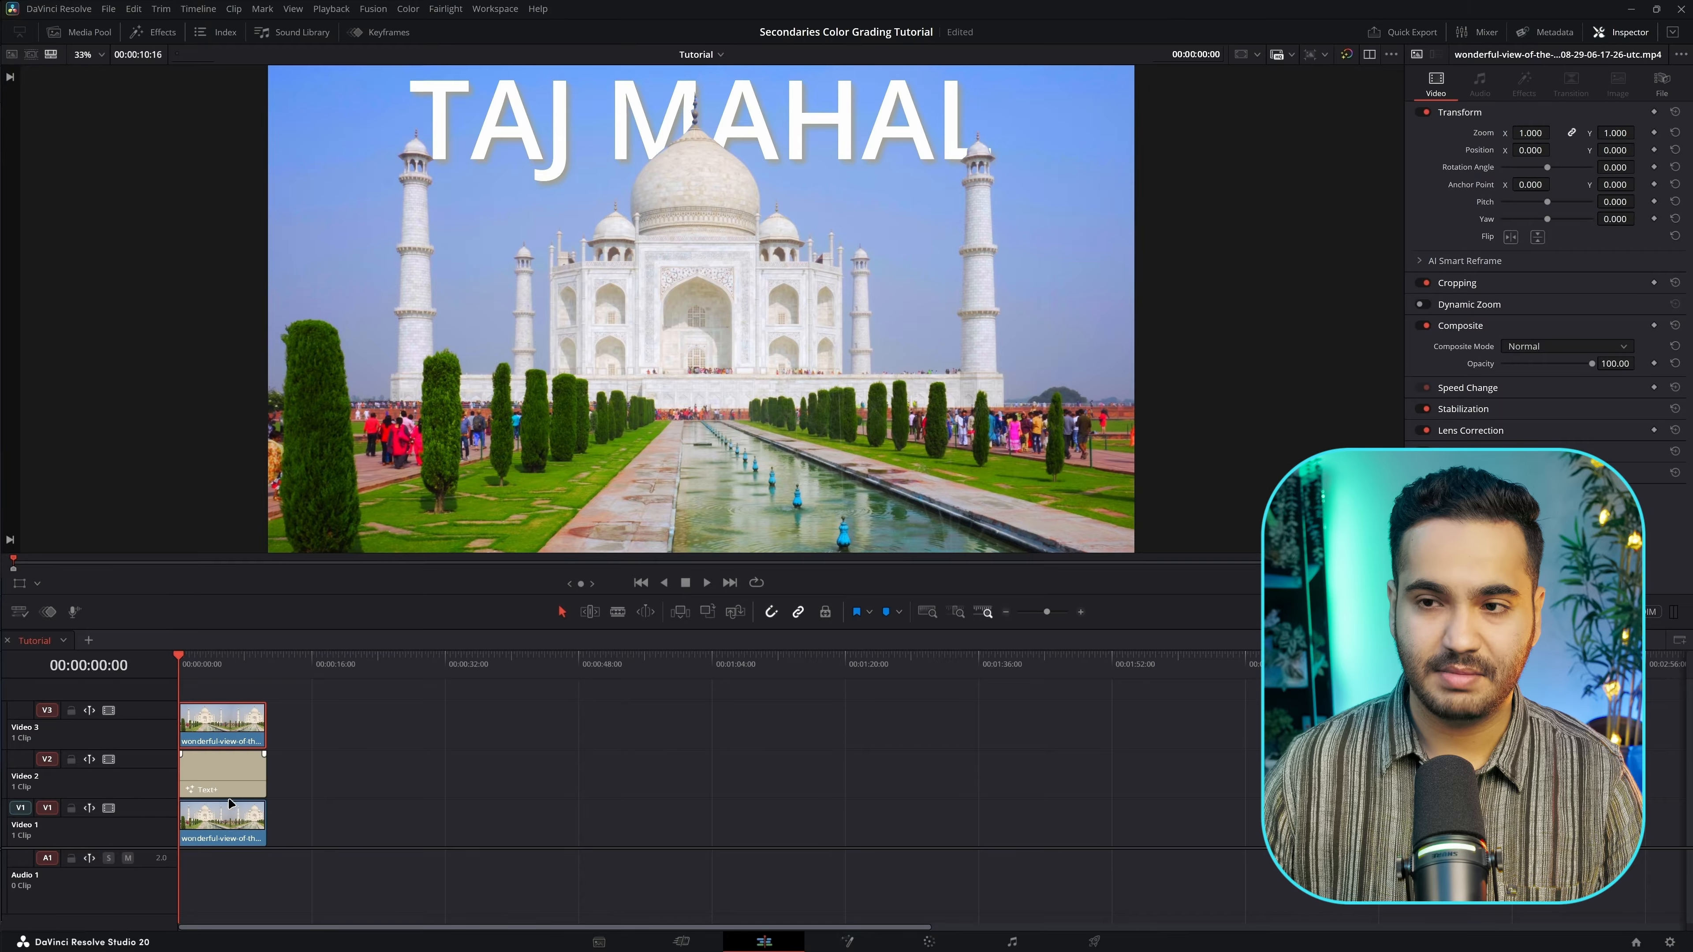
pyautogui.moveTo(230, 817); pyautogui.dragTo(471, 825)
pyautogui.hotkey('ctrl', 'z')
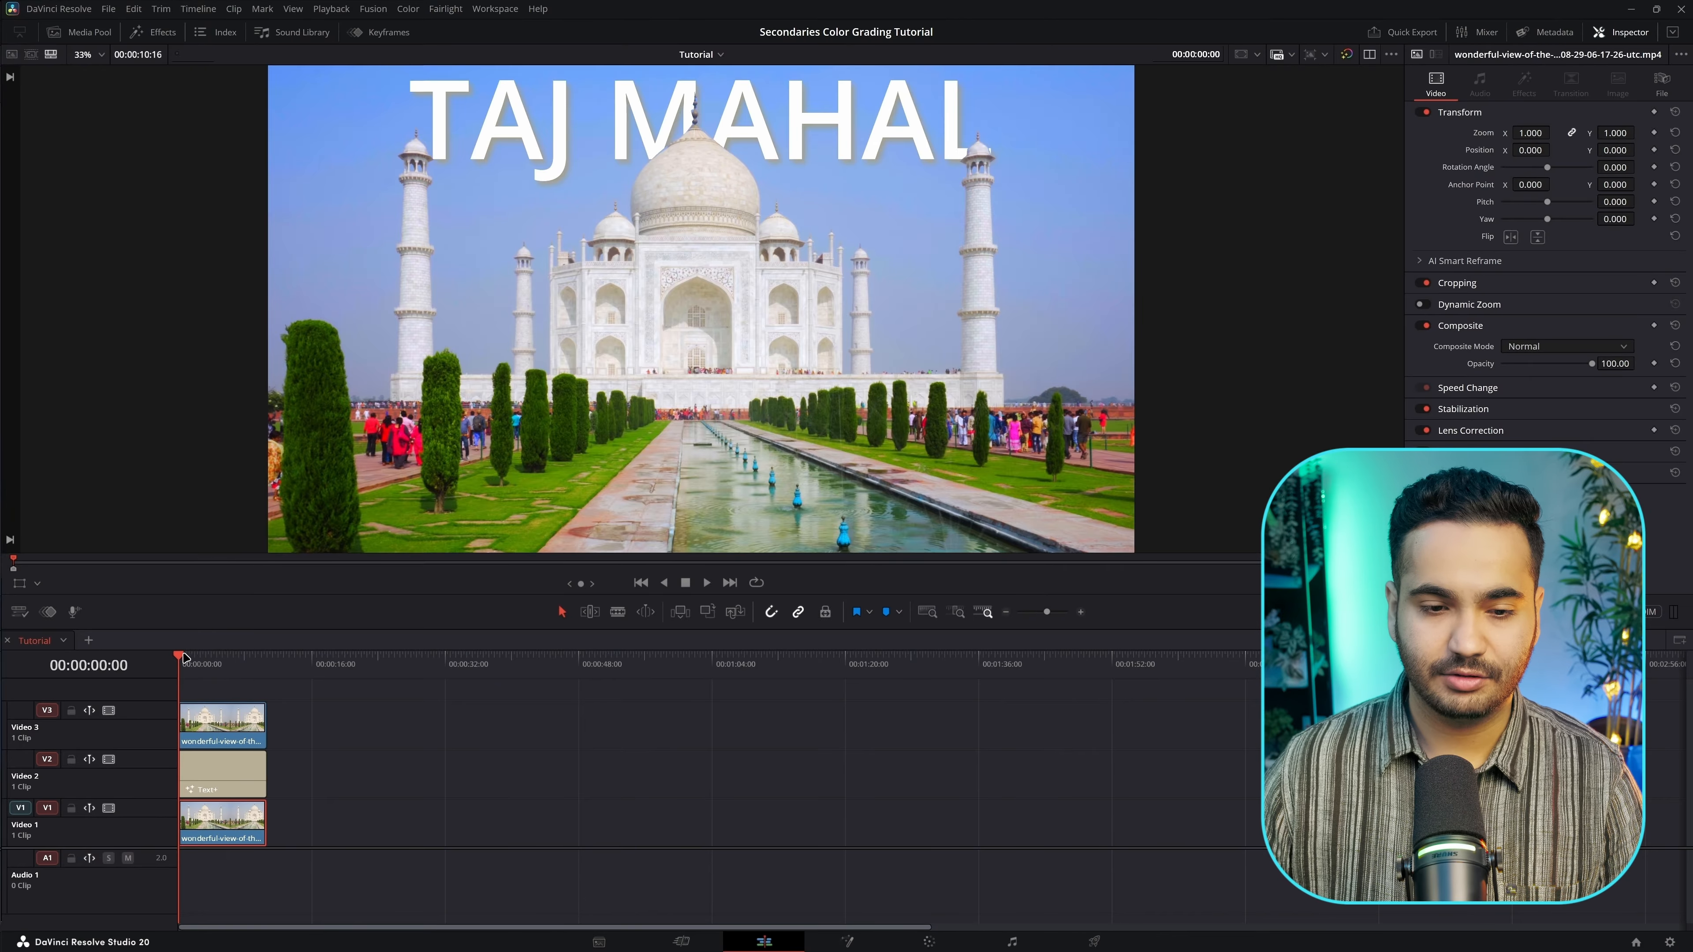
pyautogui.press('space')
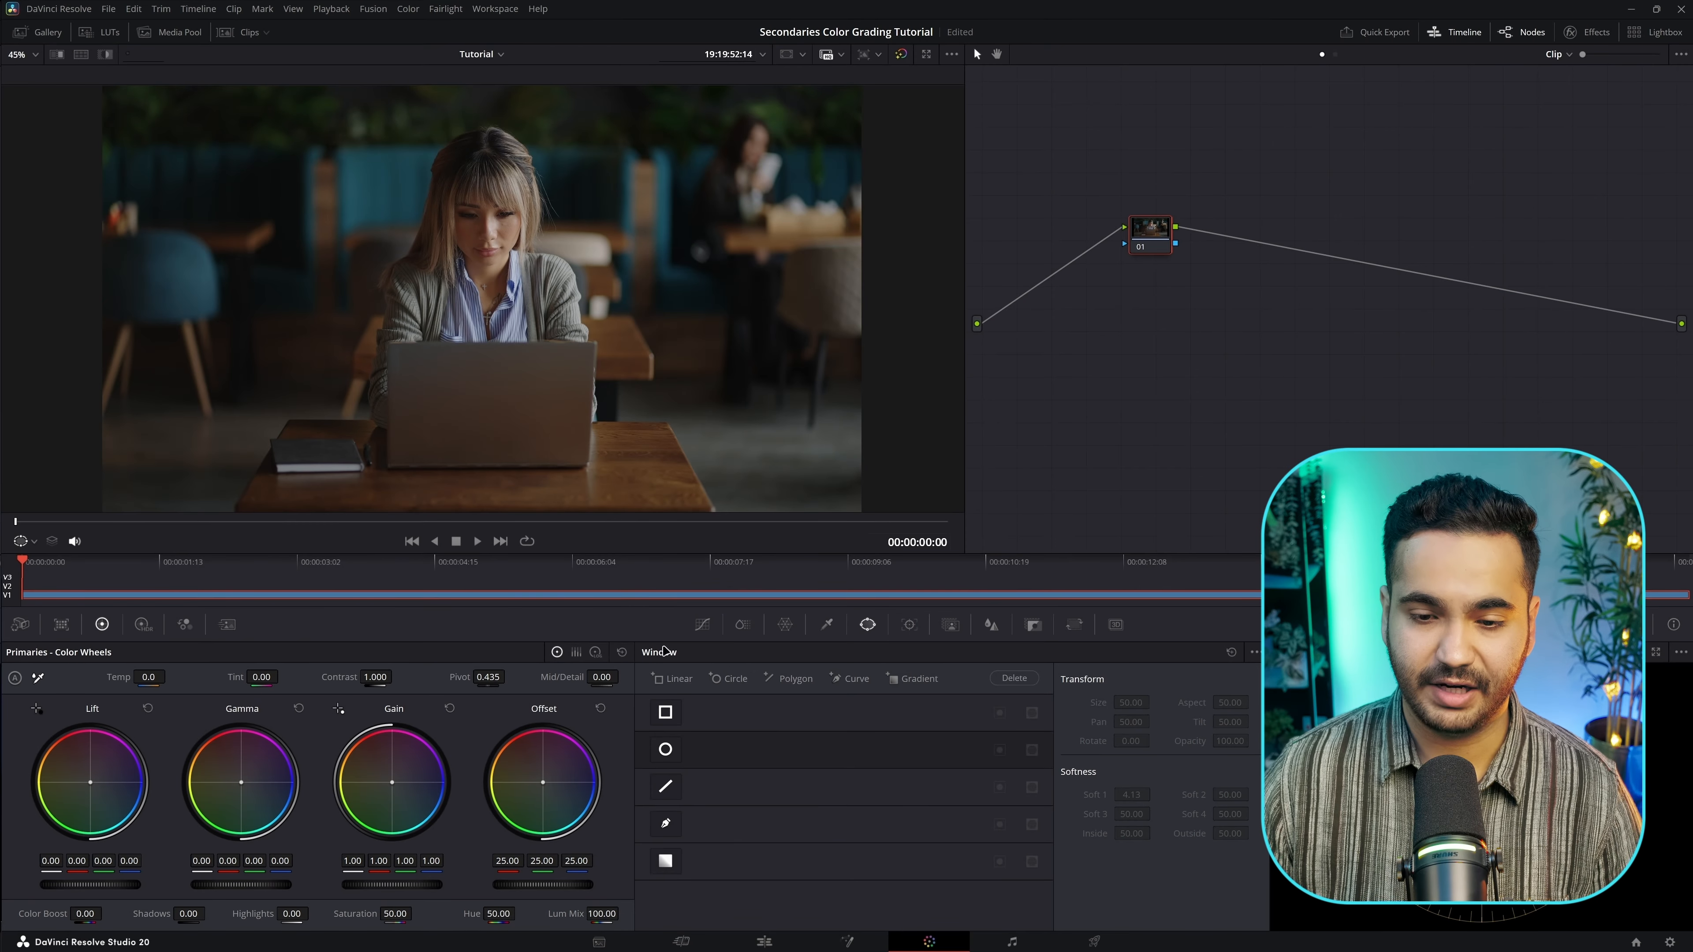
# - On the café clip, move the first node beside the source, raise its Offset to 31.90, and show the Waveform scope
pyautogui.moveTo(1150, 230); pyautogui.dragTo(1059, 310)
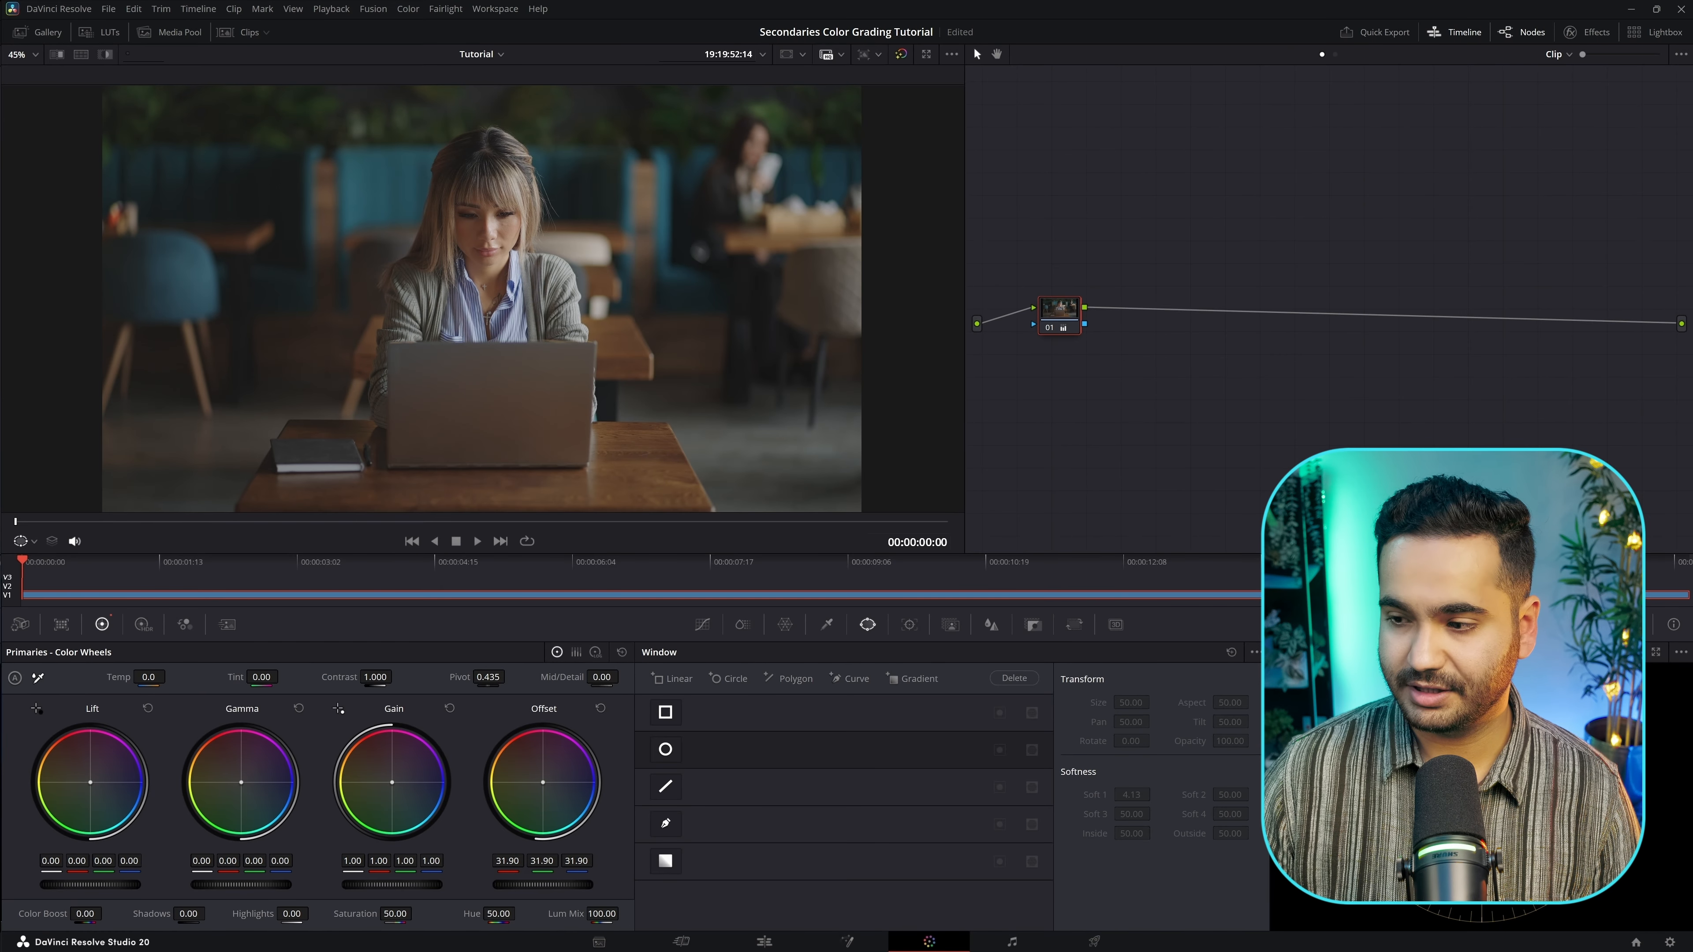
pyautogui.click(1583, 652)
pyautogui.click(1595, 688)
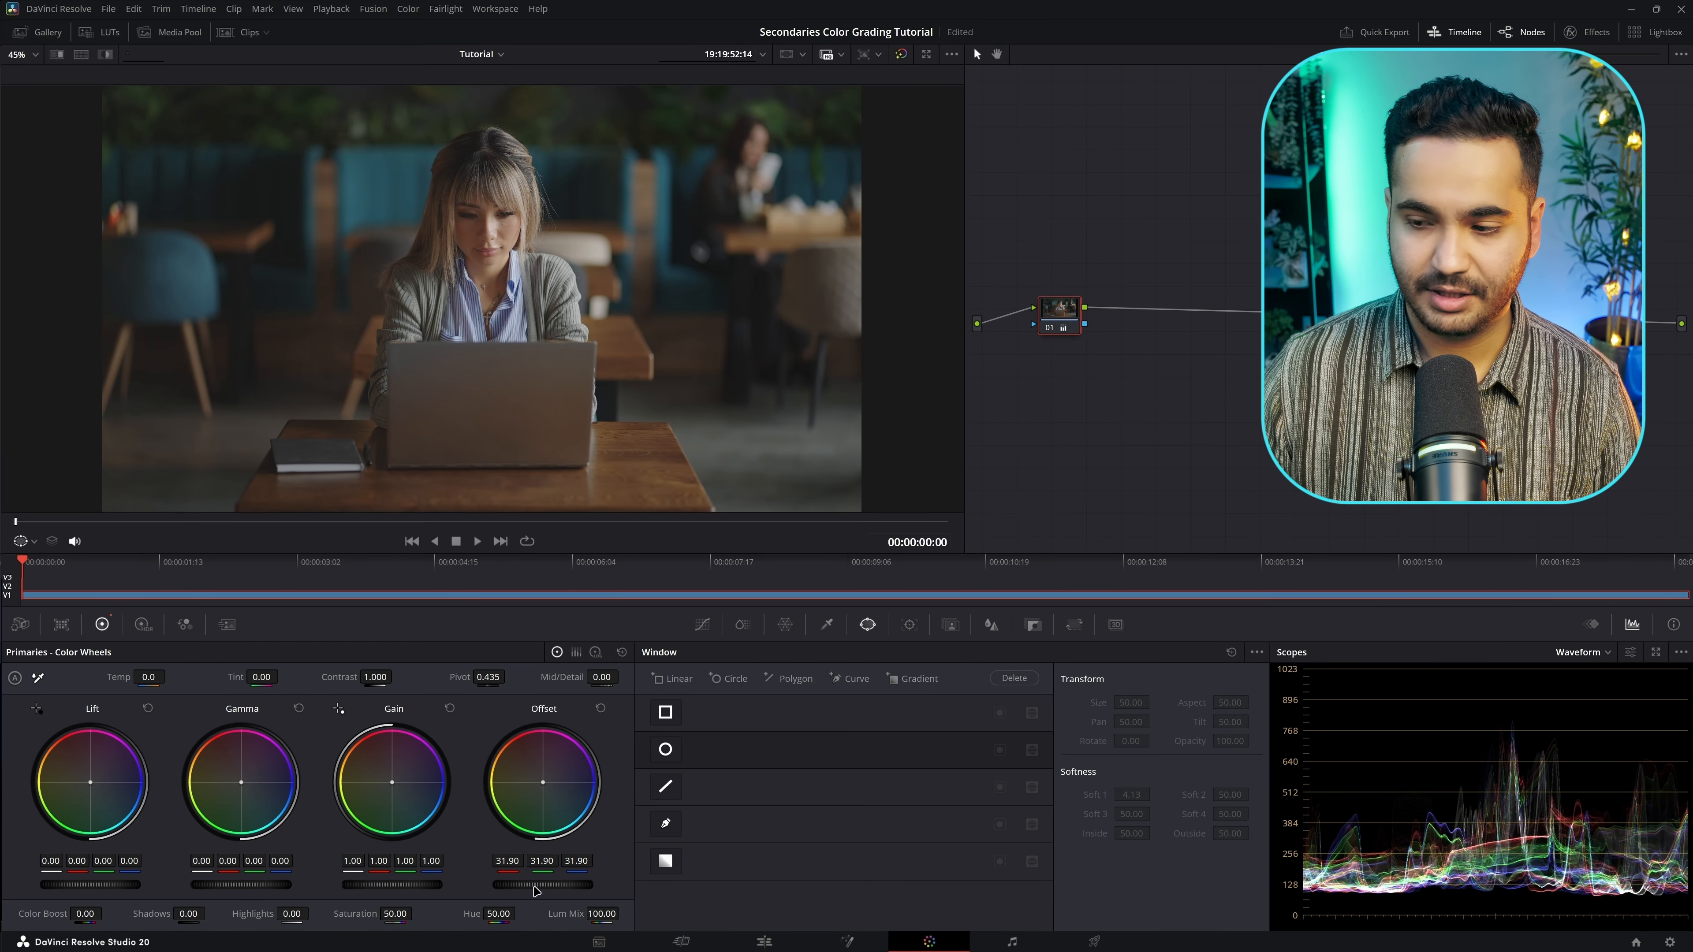
# - Set the first node's Offset to 36.10, Lift to -0.06 and Gamma to 0.04, and compare the image with the node bypassed
pyautogui.moveTo(534, 885); pyautogui.dragTo(563, 885)
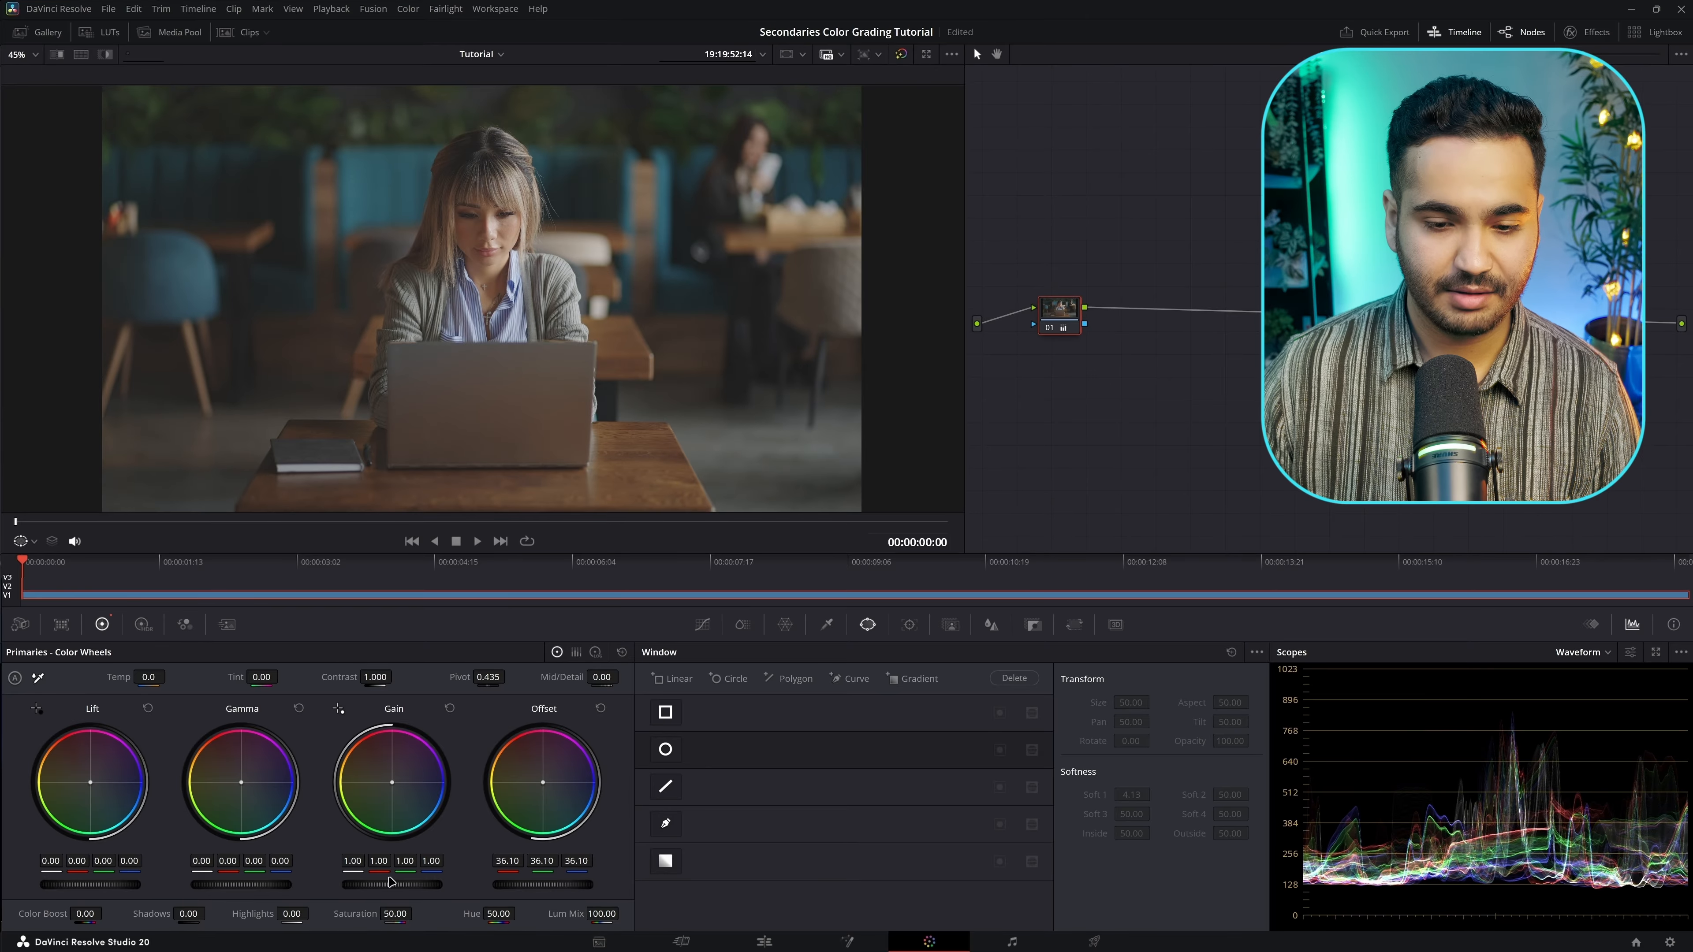
pyautogui.moveTo(90, 885); pyautogui.dragTo(82, 885)
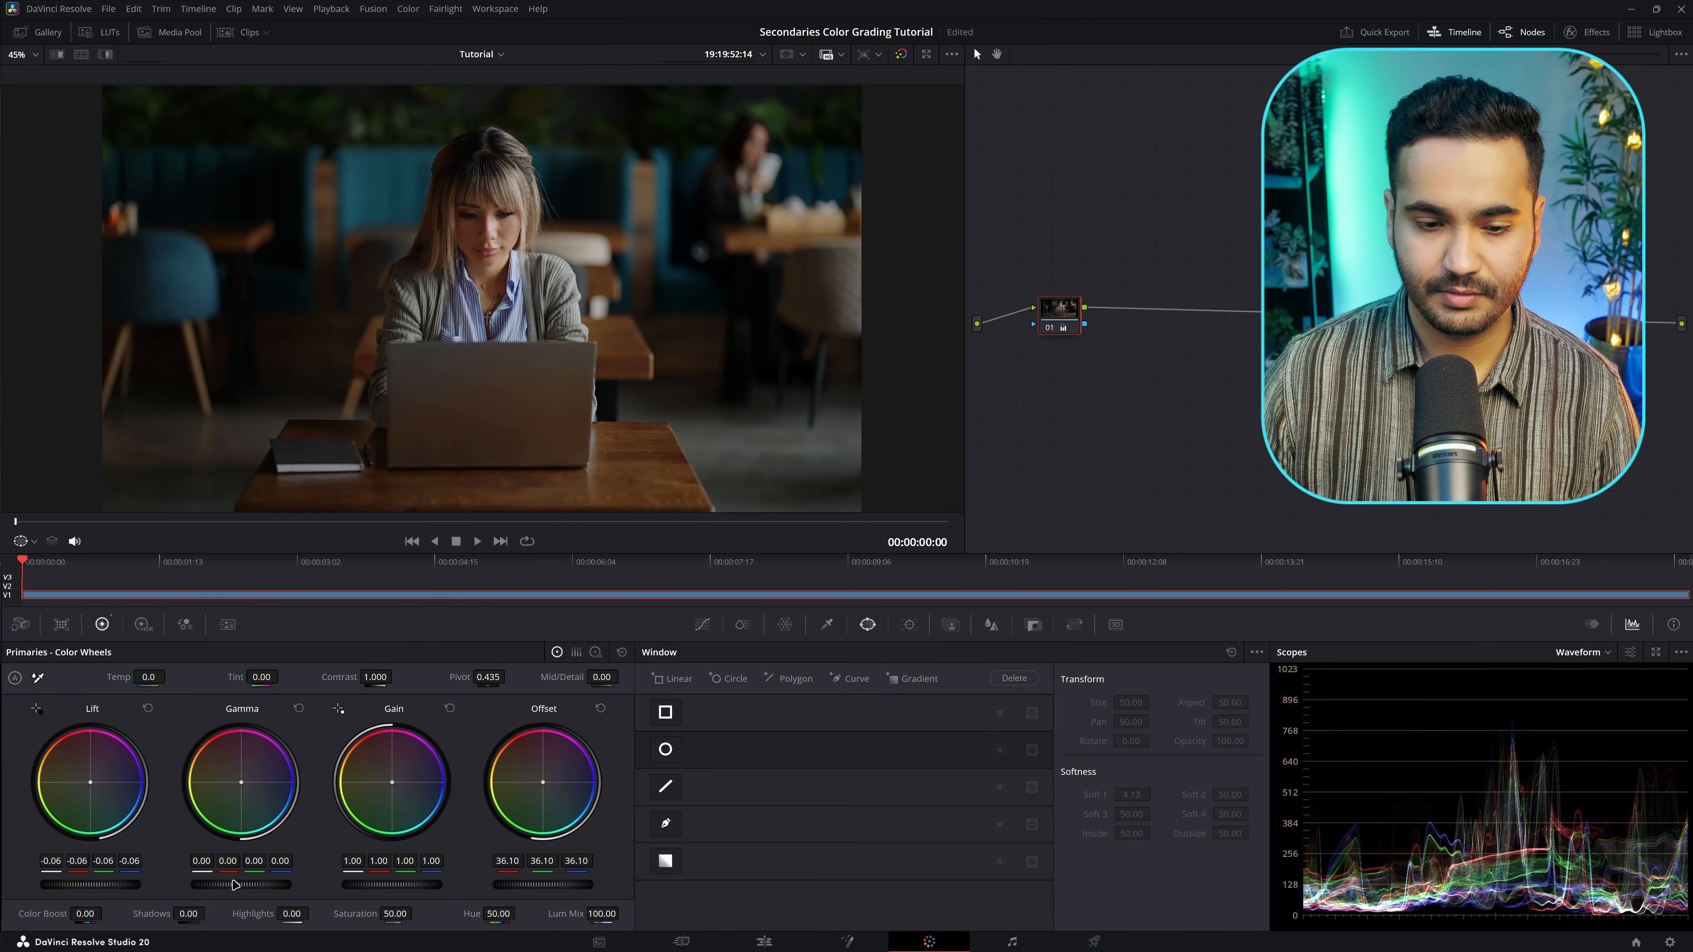
pyautogui.moveTo(236, 885); pyautogui.dragTo(241, 885)
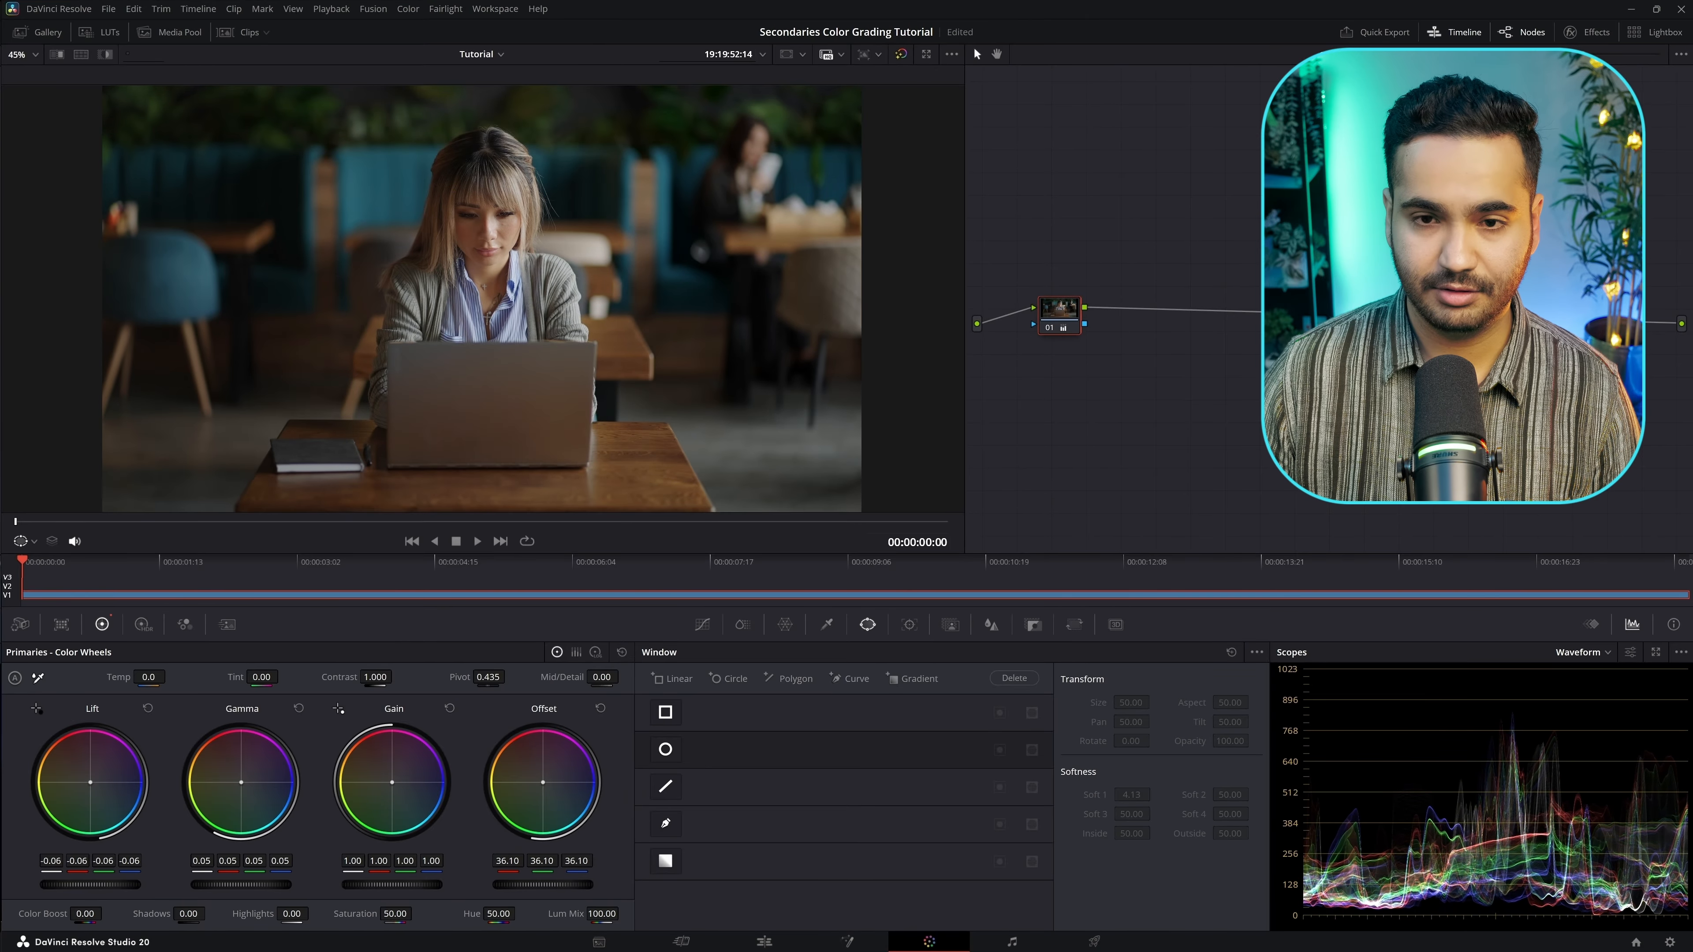
pyautogui.click(1050, 330)
pyautogui.click(1051, 331)
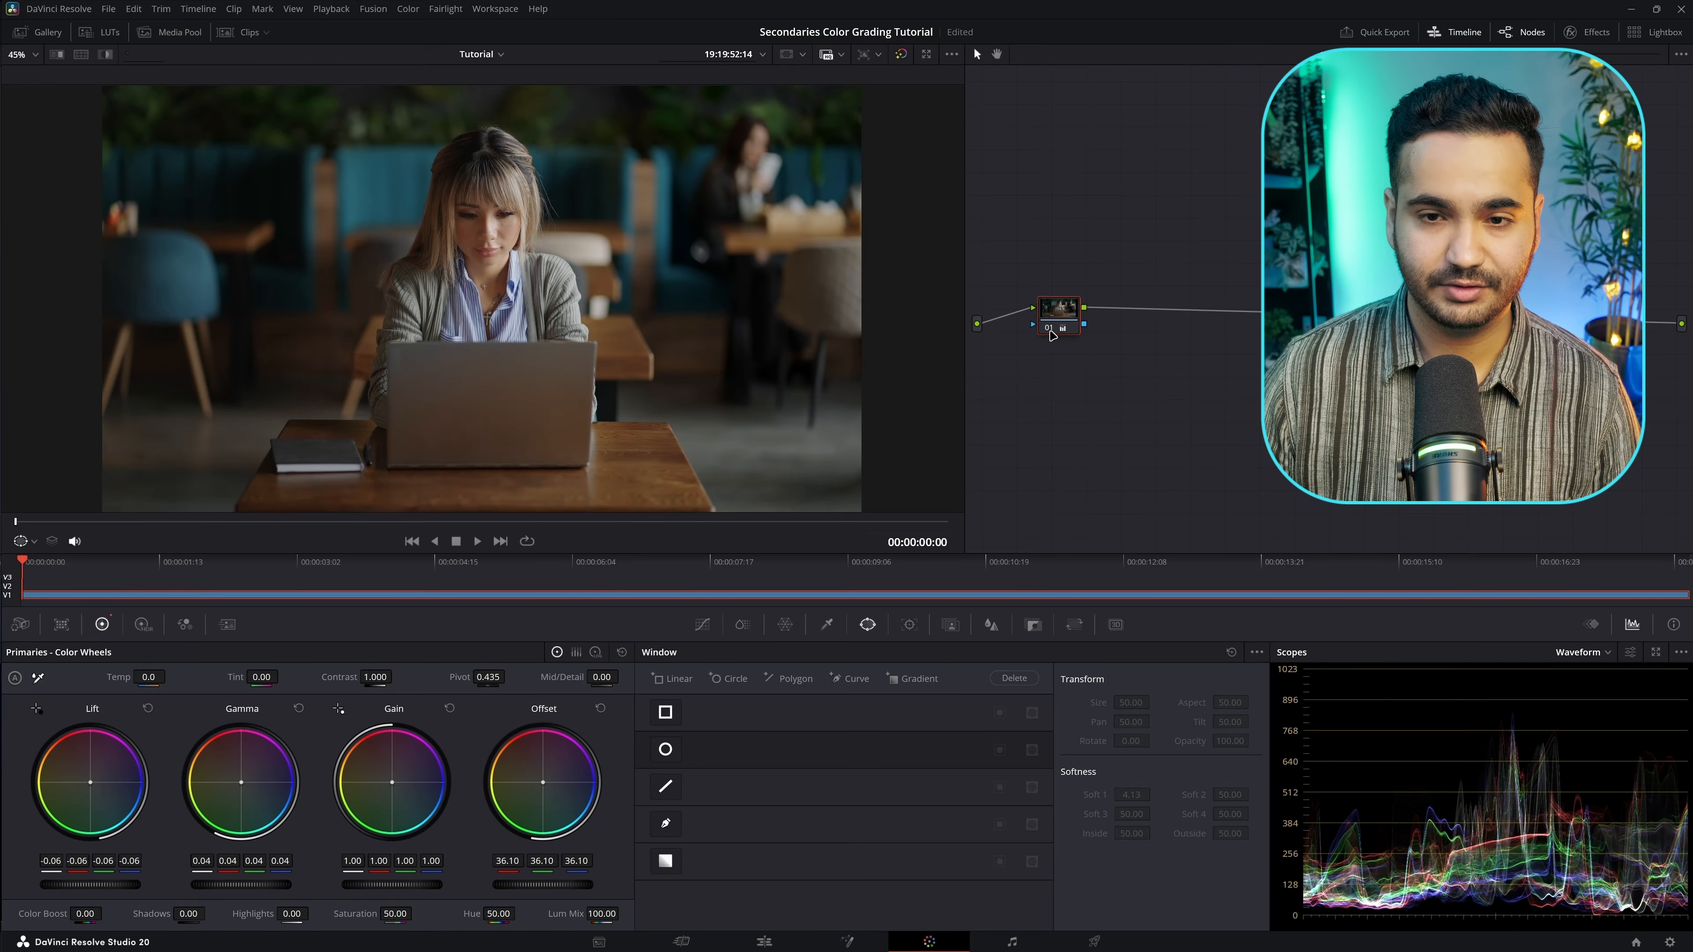
# - Add a serial node after the first node and three more nodes in parallel with it
pyautogui.moveTo(1065, 311); pyautogui.dragTo(1053, 301)
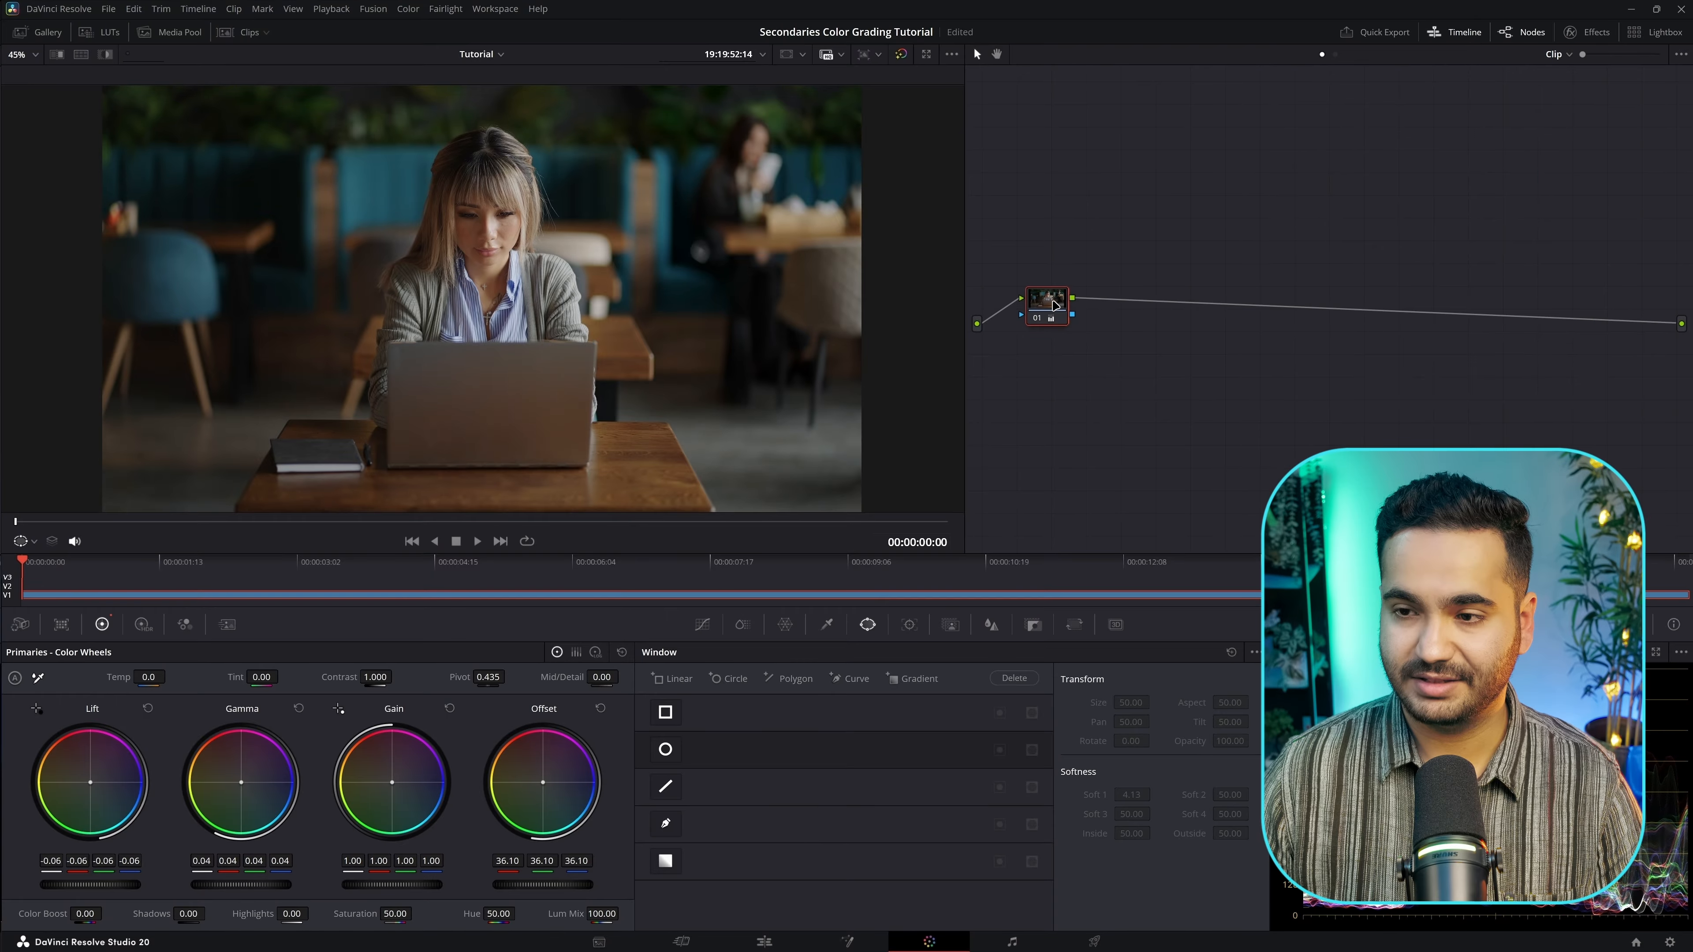
pyautogui.hotkey('alt', 's')
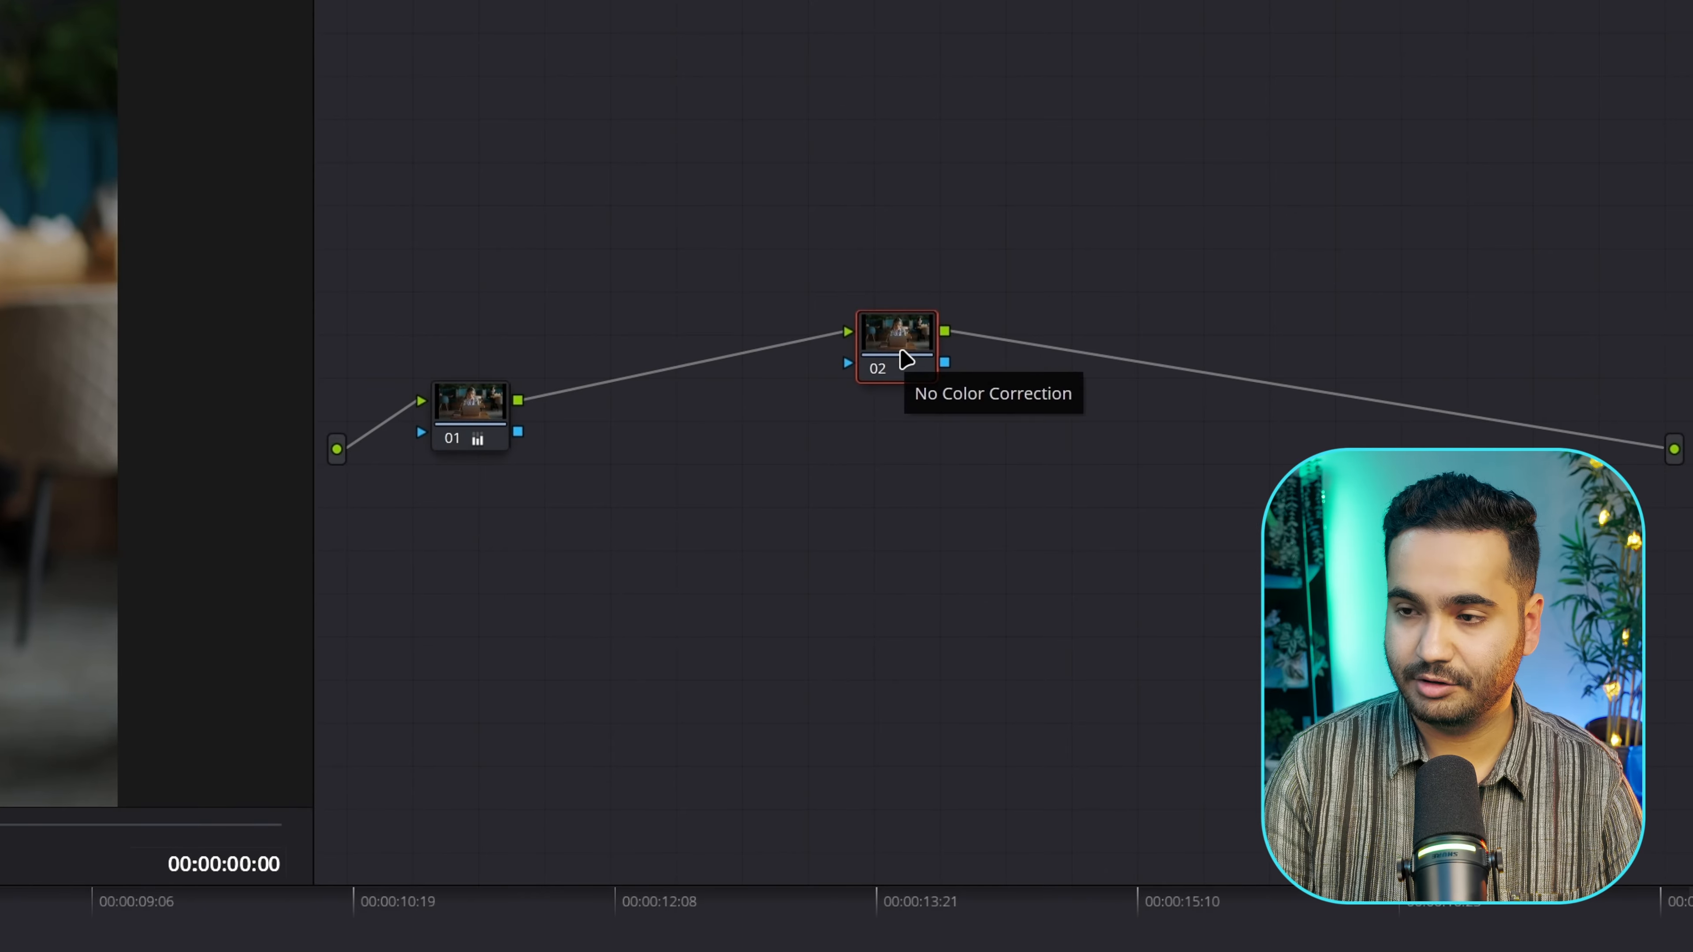
pyautogui.hotkey('alt', 'p')
pyautogui.hotkey('alt', 'p')
pyautogui.hotkey('alt', 'p')
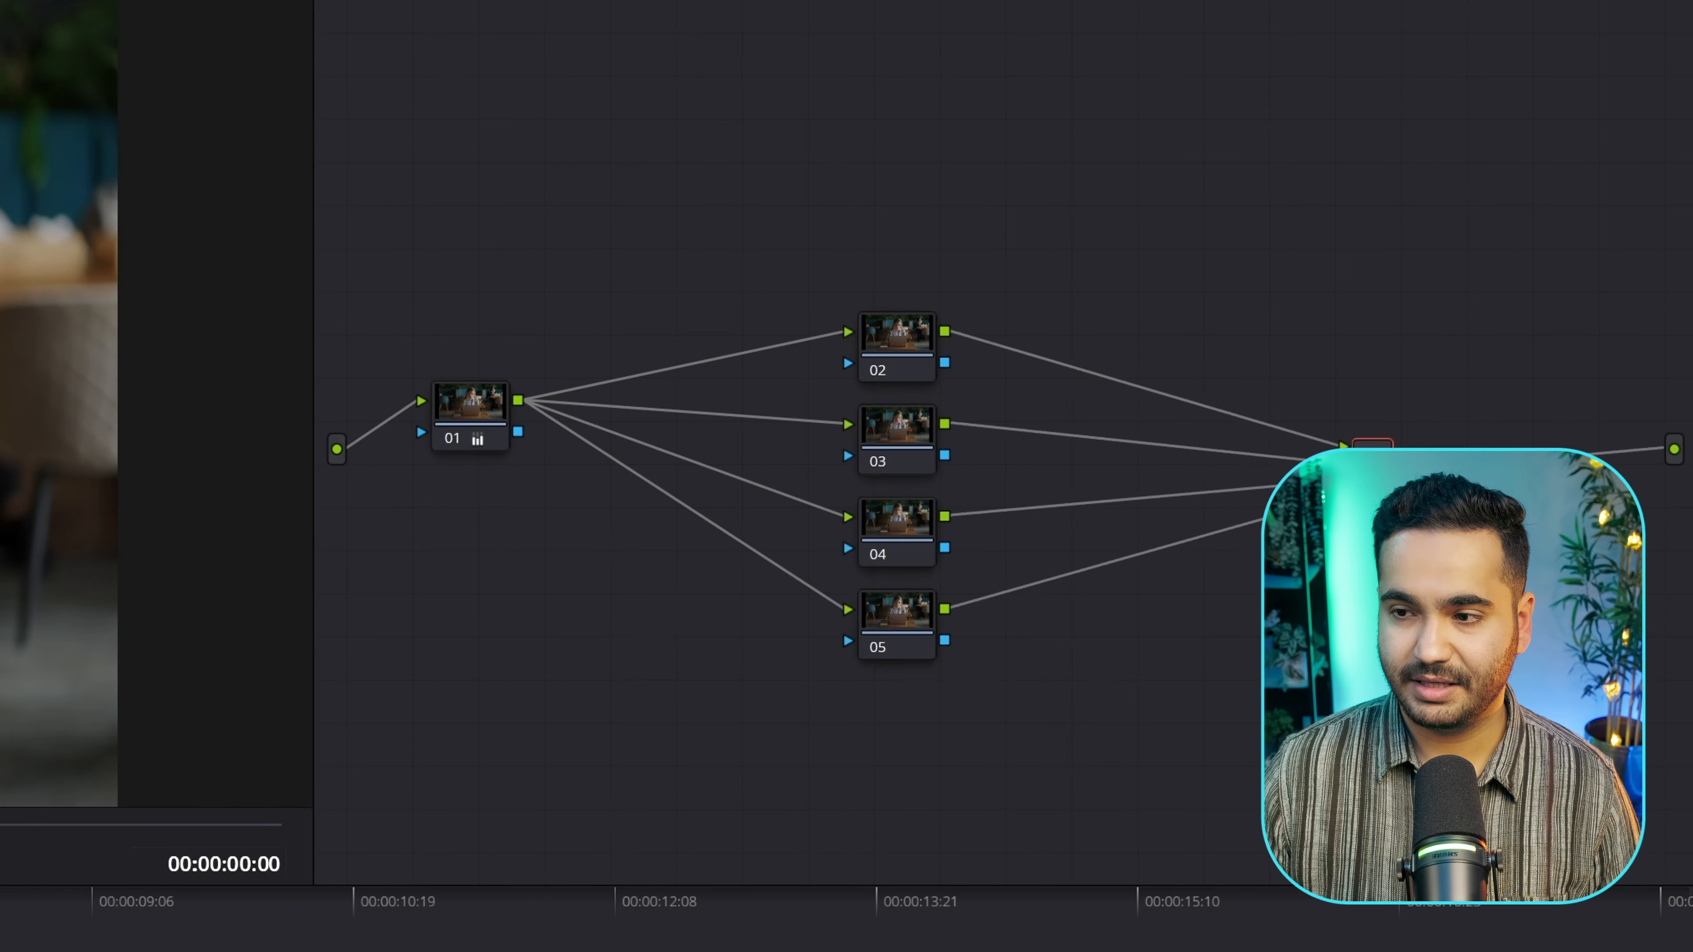
# - Tidy the node graph by adjusting the parallel mixer and moving the four parallel nodes closer to the first node
pyautogui.moveTo(1373, 471); pyautogui.dragTo(1383, 479)
pyautogui.moveTo(793, 190); pyautogui.dragTo(941, 774)
pyautogui.moveTo(892, 346); pyautogui.dragTo(725, 262)
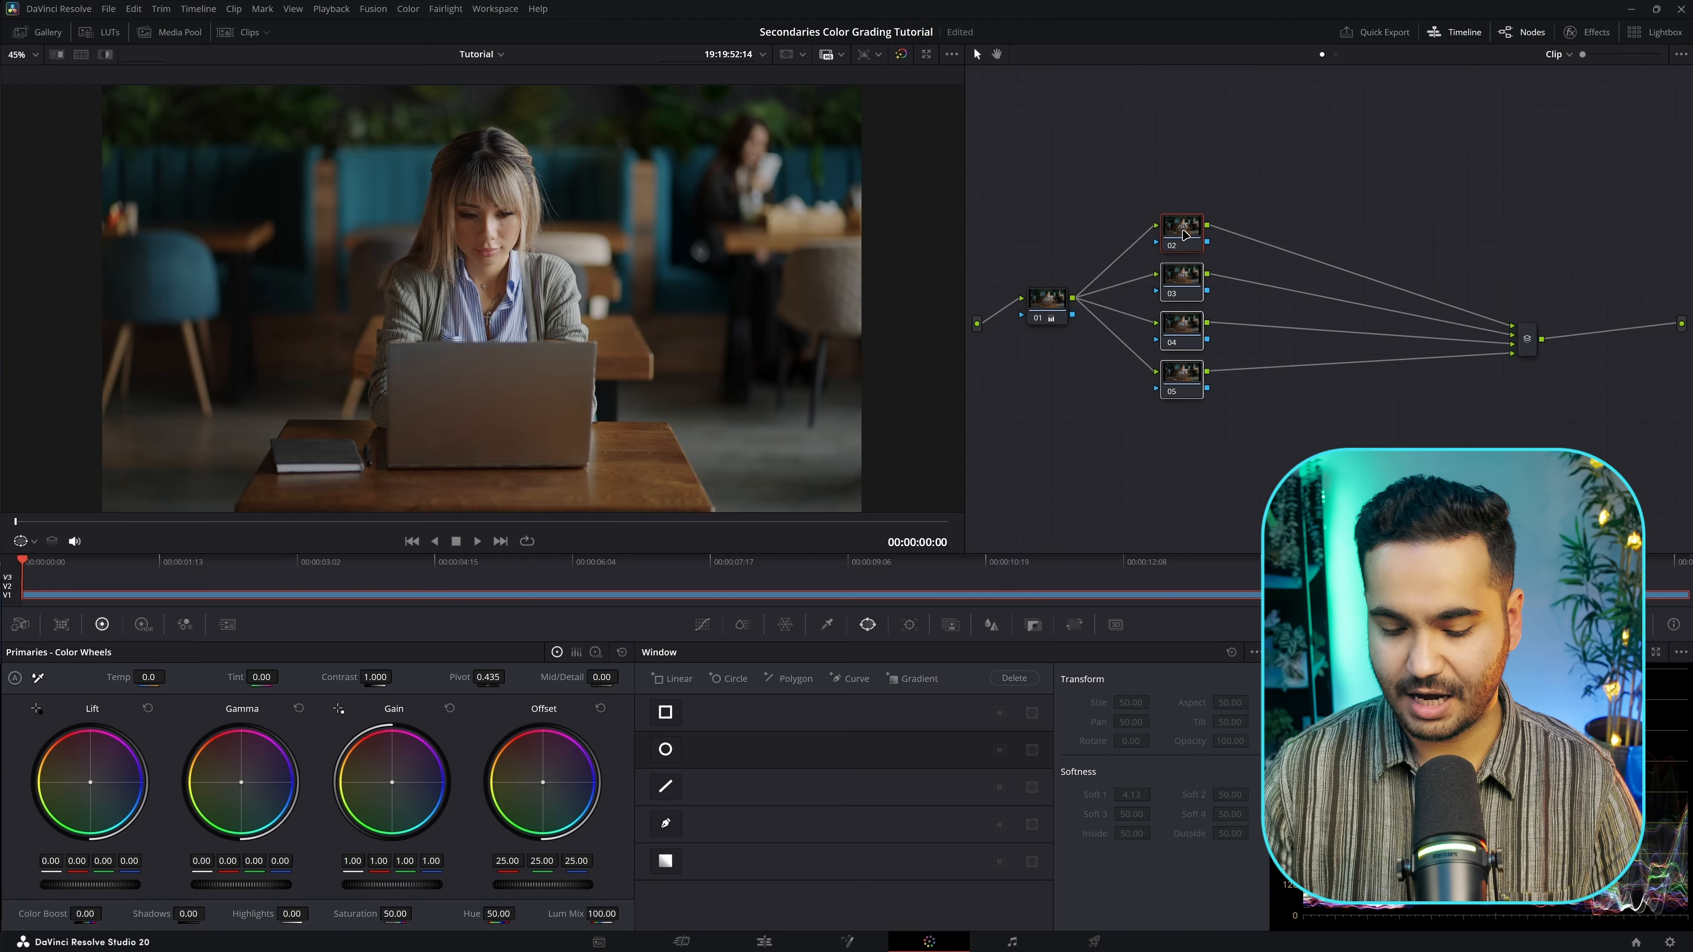
# - Add one serial node after each of the four parallel nodes, 02 to 05
pyautogui.hotkey('alt', 's')
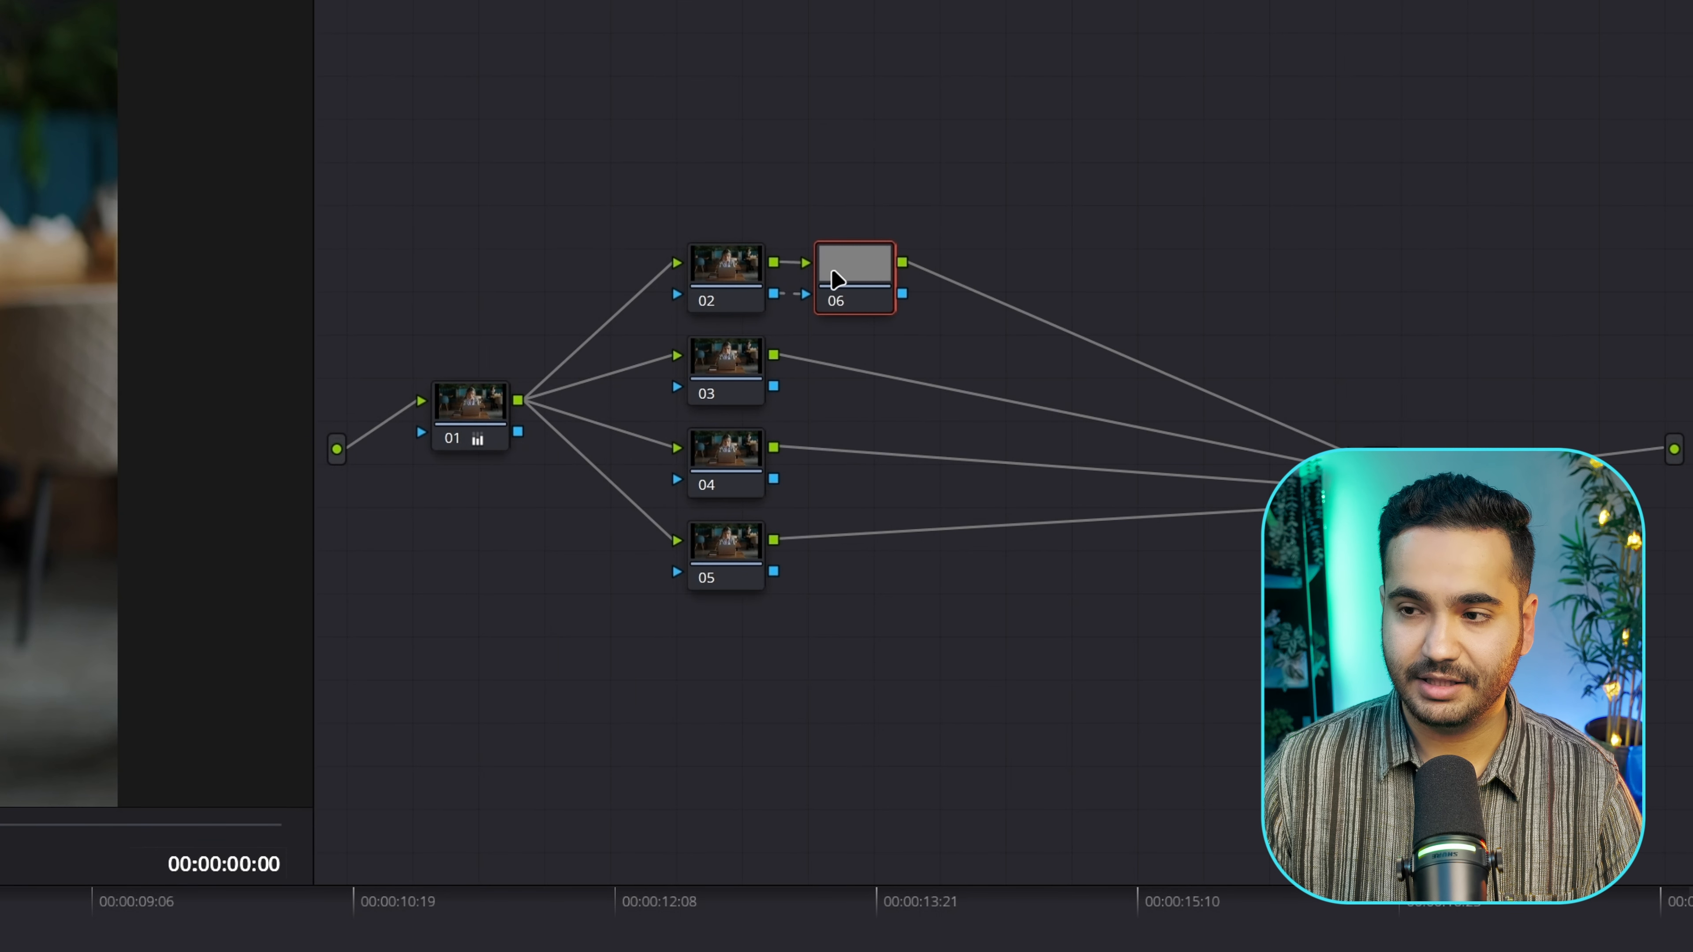
pyautogui.click(722, 370)
pyautogui.hotkey('alt', 's')
pyautogui.click(723, 463)
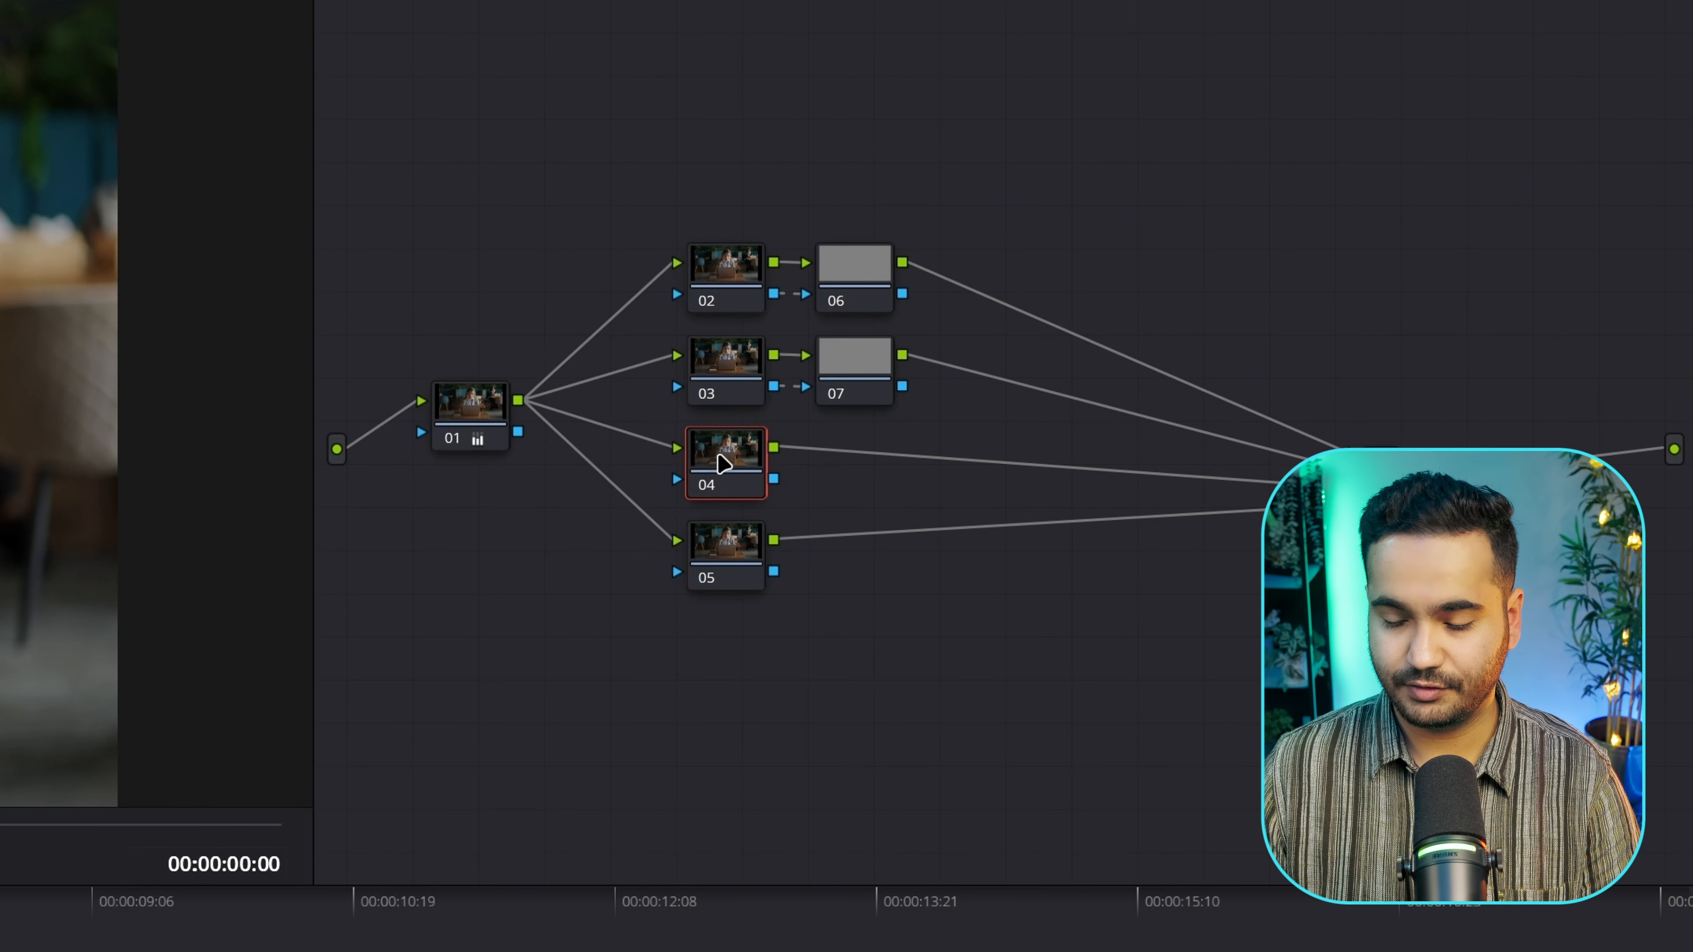
pyautogui.hotkey('alt', 's')
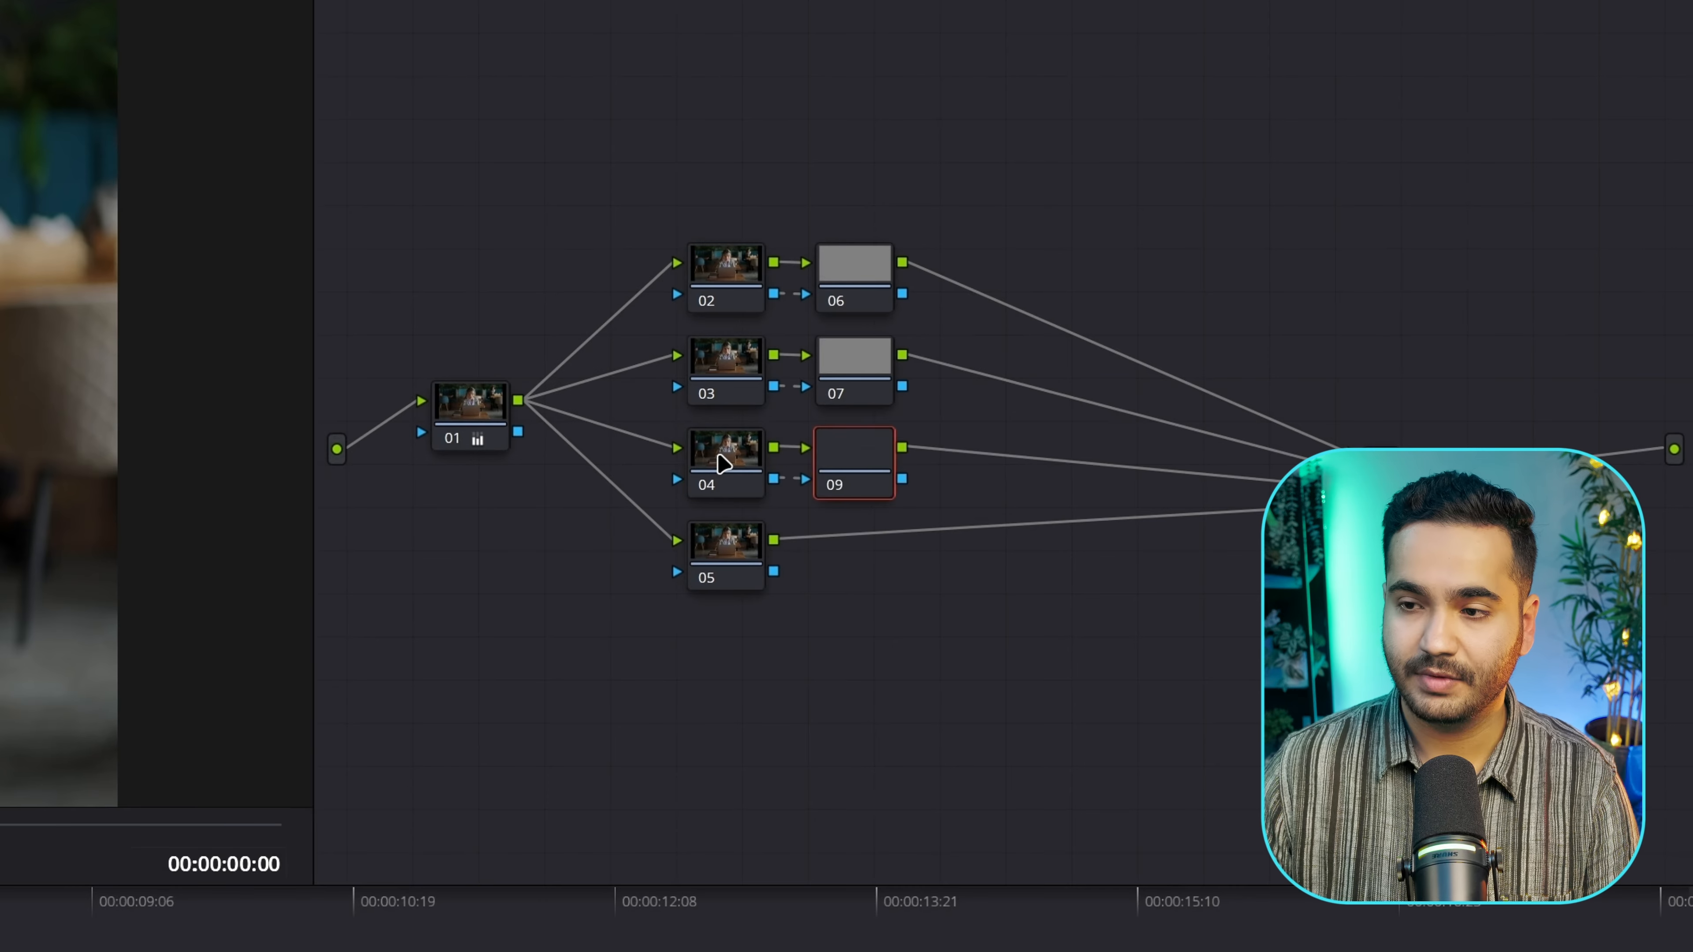
pyautogui.click(725, 534)
pyautogui.hotkey('alt', 's')
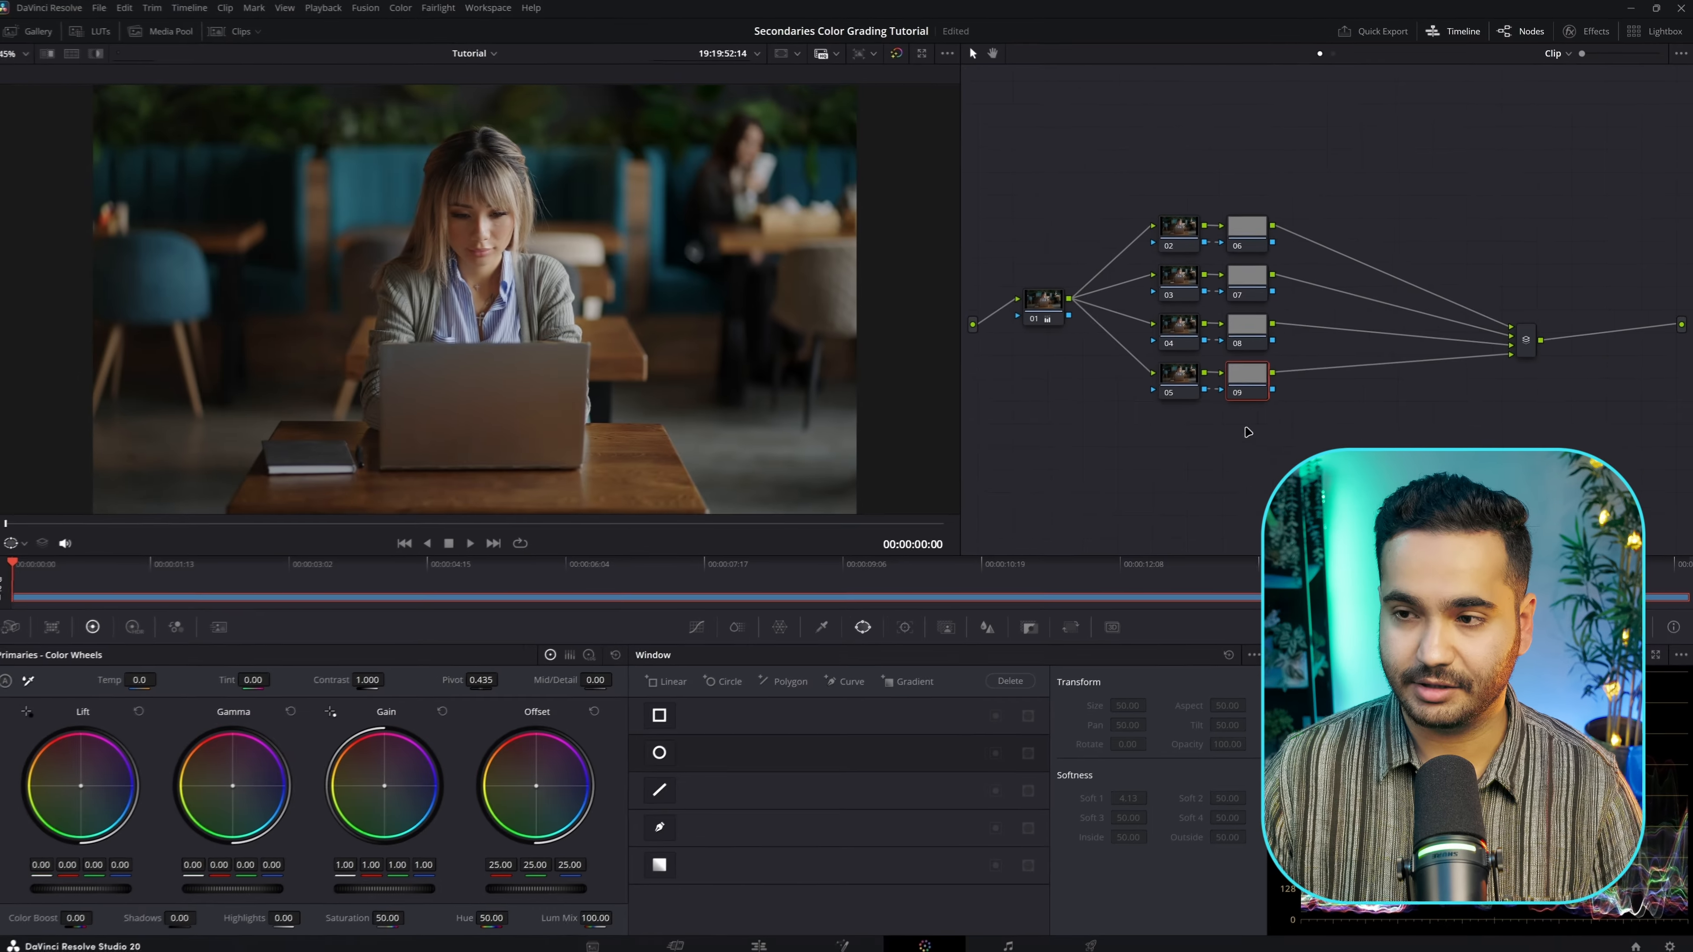
# - Place a narrow circle window over the woman's face on node 02, size about 19 and aspect about 37, and track it
pyautogui.click(802, 261)
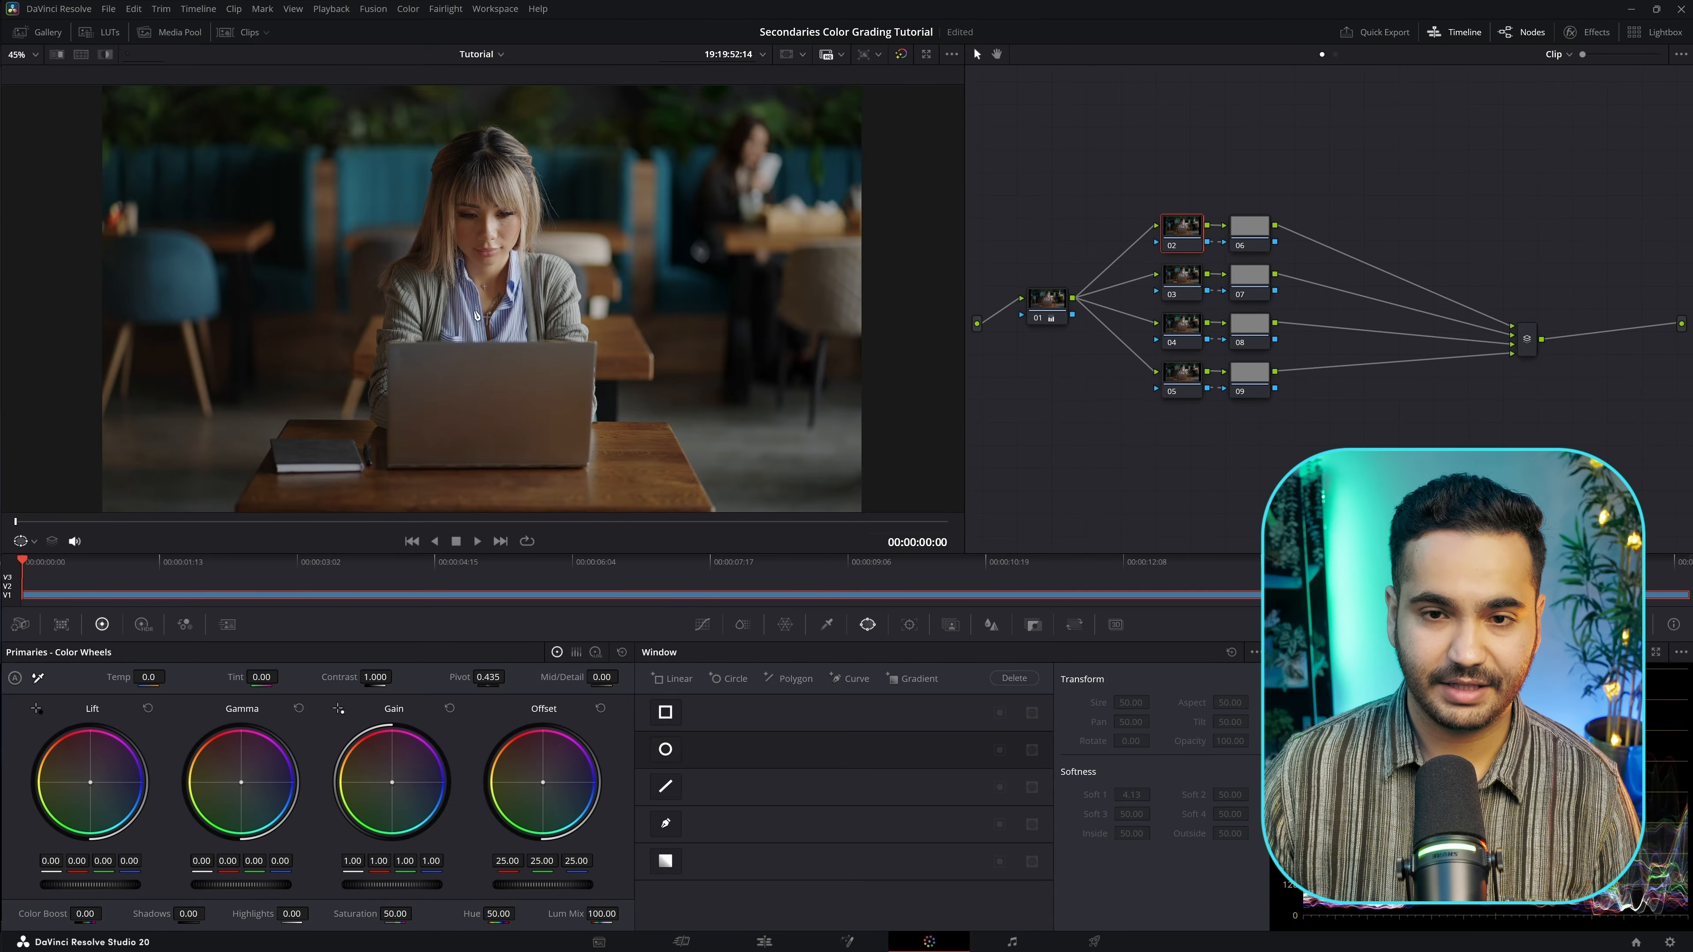
pyautogui.click(665, 748)
pyautogui.moveTo(597, 299); pyautogui.dragTo(556, 299)
pyautogui.moveTo(482, 182); pyautogui.dragTo(483, 218)
pyautogui.moveTo(563, 226); pyautogui.dragTo(486, 228)
pyautogui.click(909, 625)
pyautogui.click(738, 678)
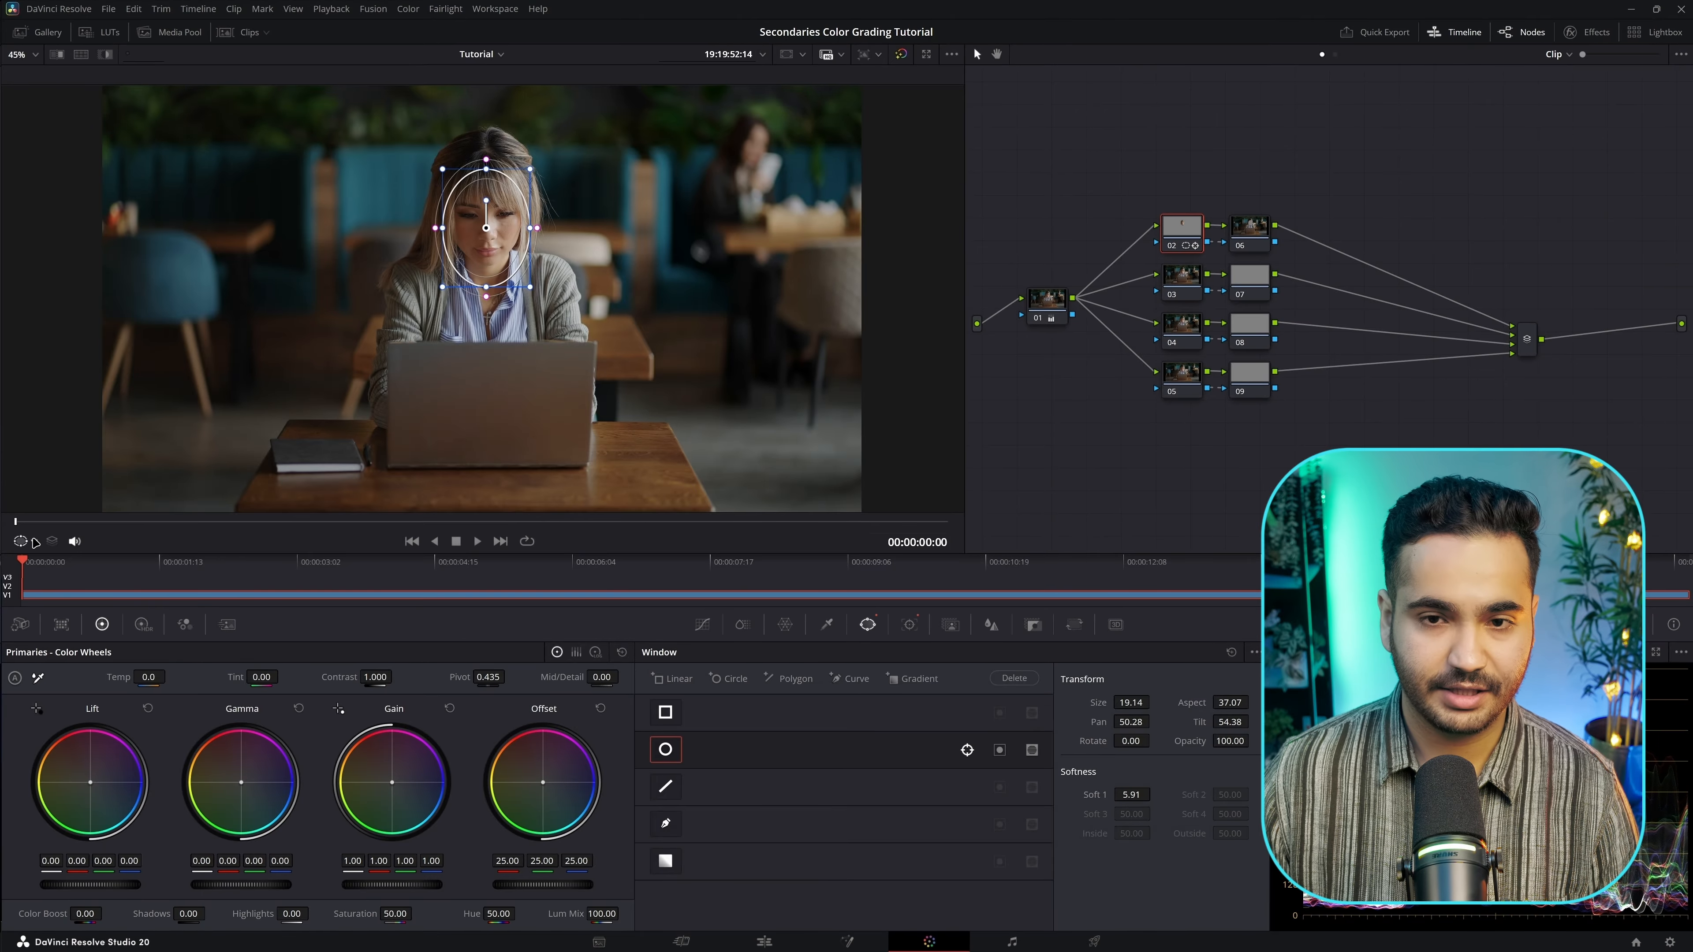
# - Hide the window outline in the viewer and raise the Gain of the face window to 1.10
pyautogui.click(35, 543)
pyautogui.click(48, 581)
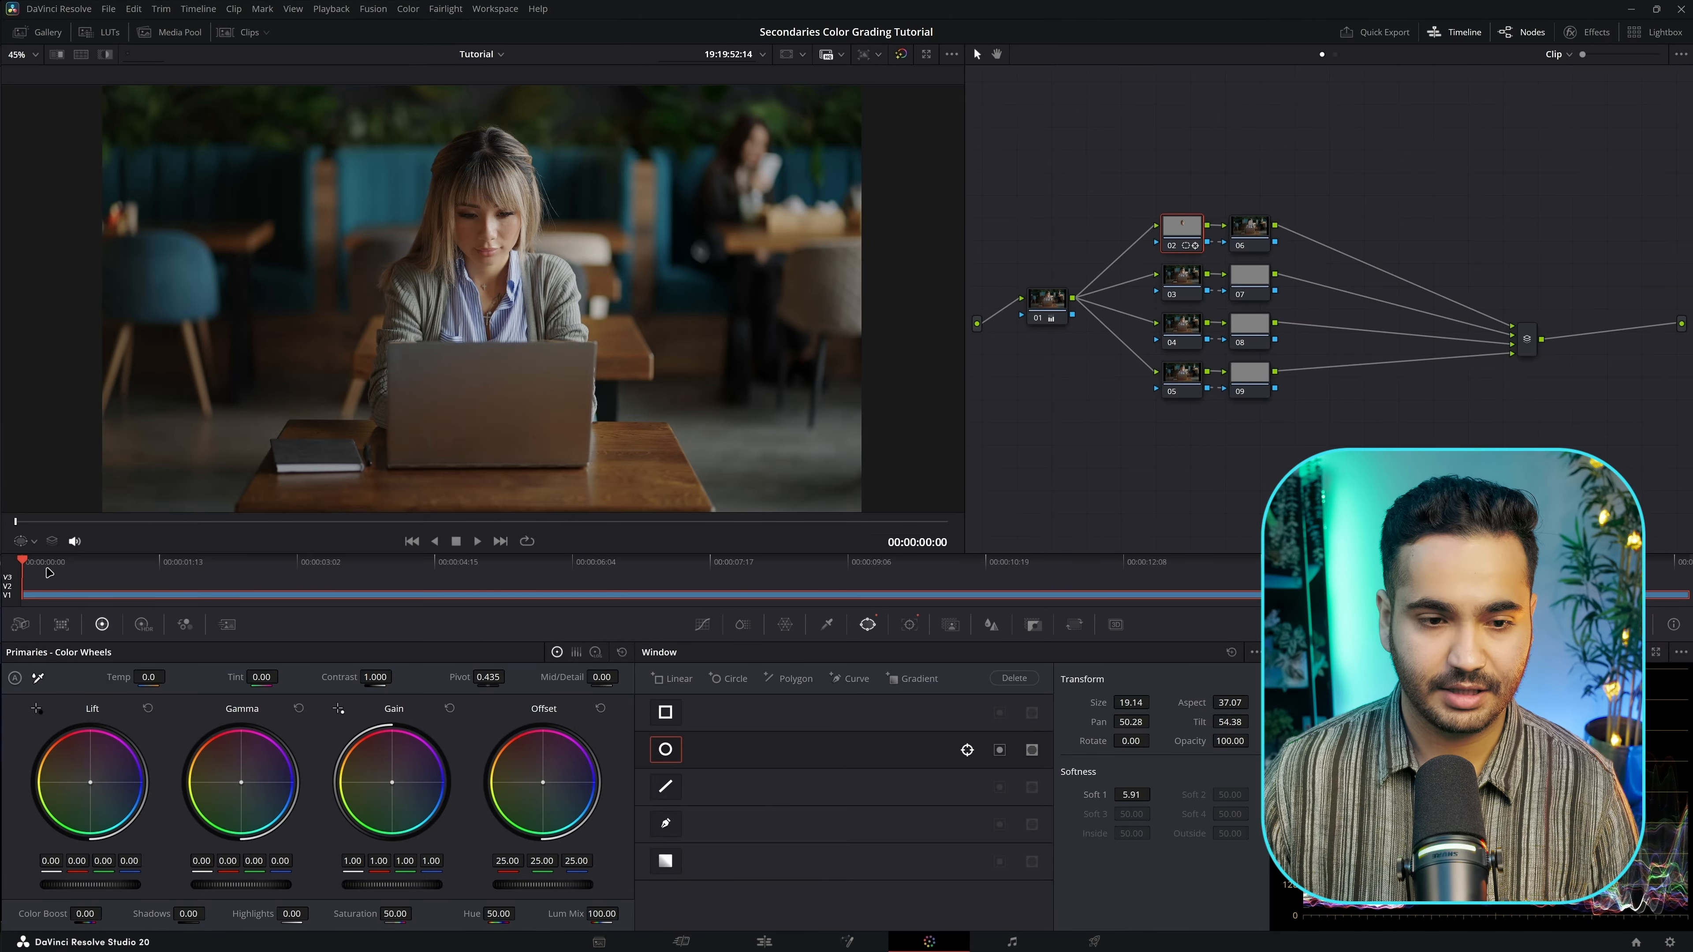
pyautogui.moveTo(392, 885); pyautogui.dragTo(416, 885)
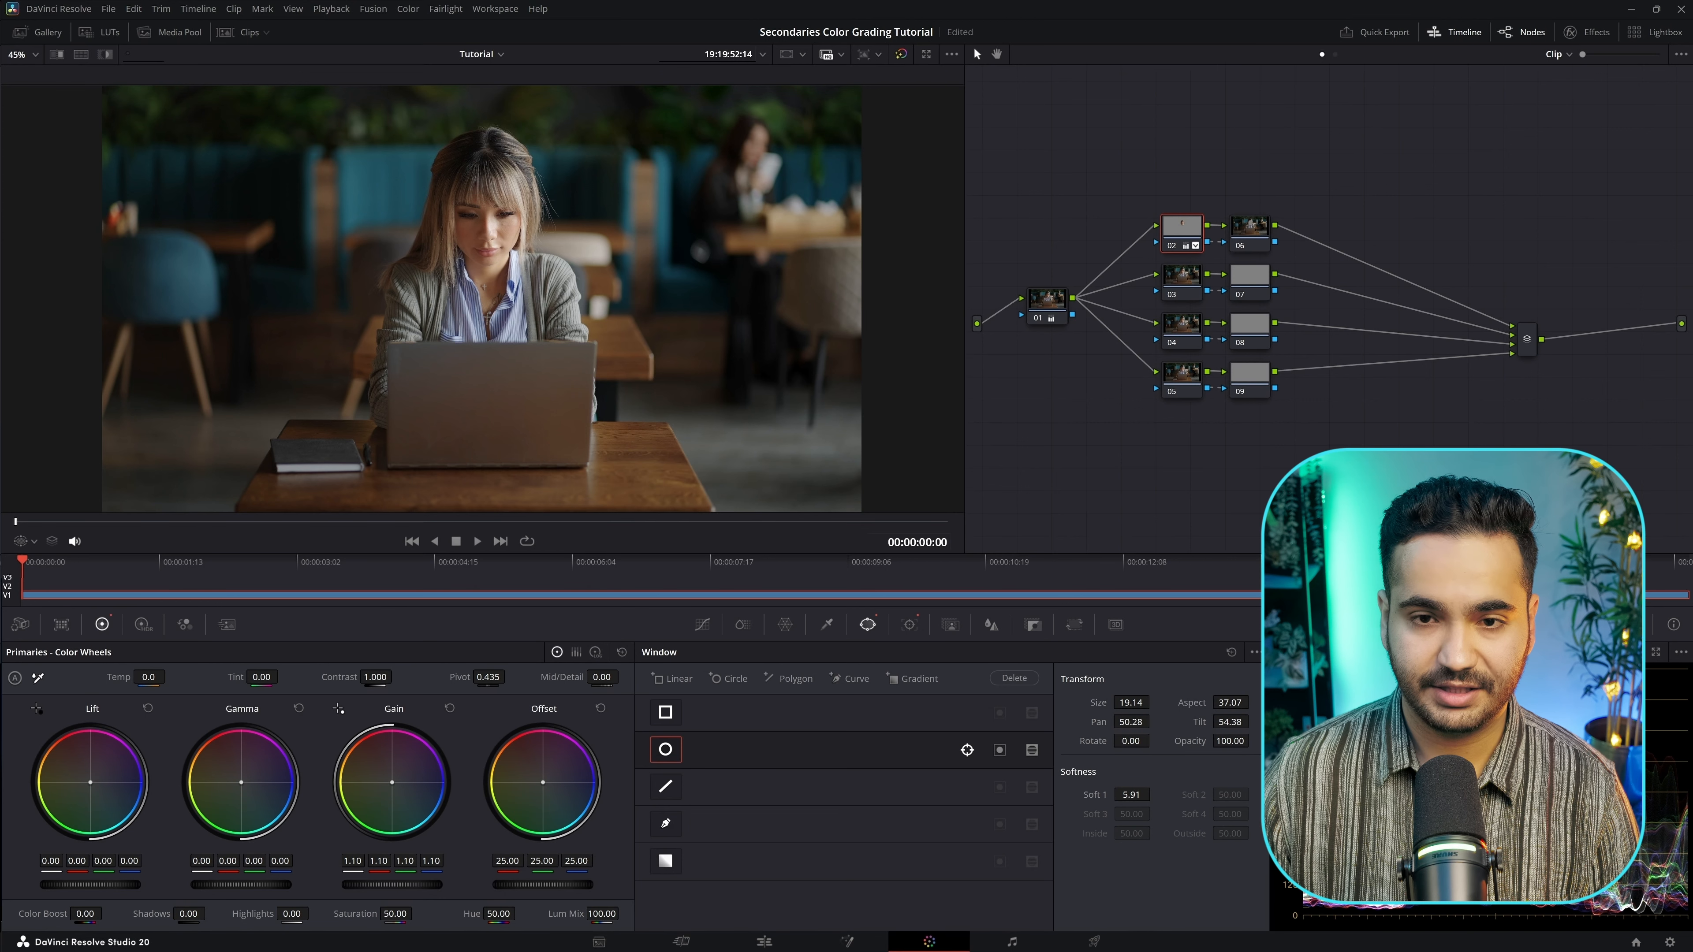
# - Set the face node 02 to Gamma -0.03 and Gain 1.16, and lower the Offset of node 06 to 18.50
pyautogui.moveTo(265, 887); pyautogui.dragTo(260, 887)
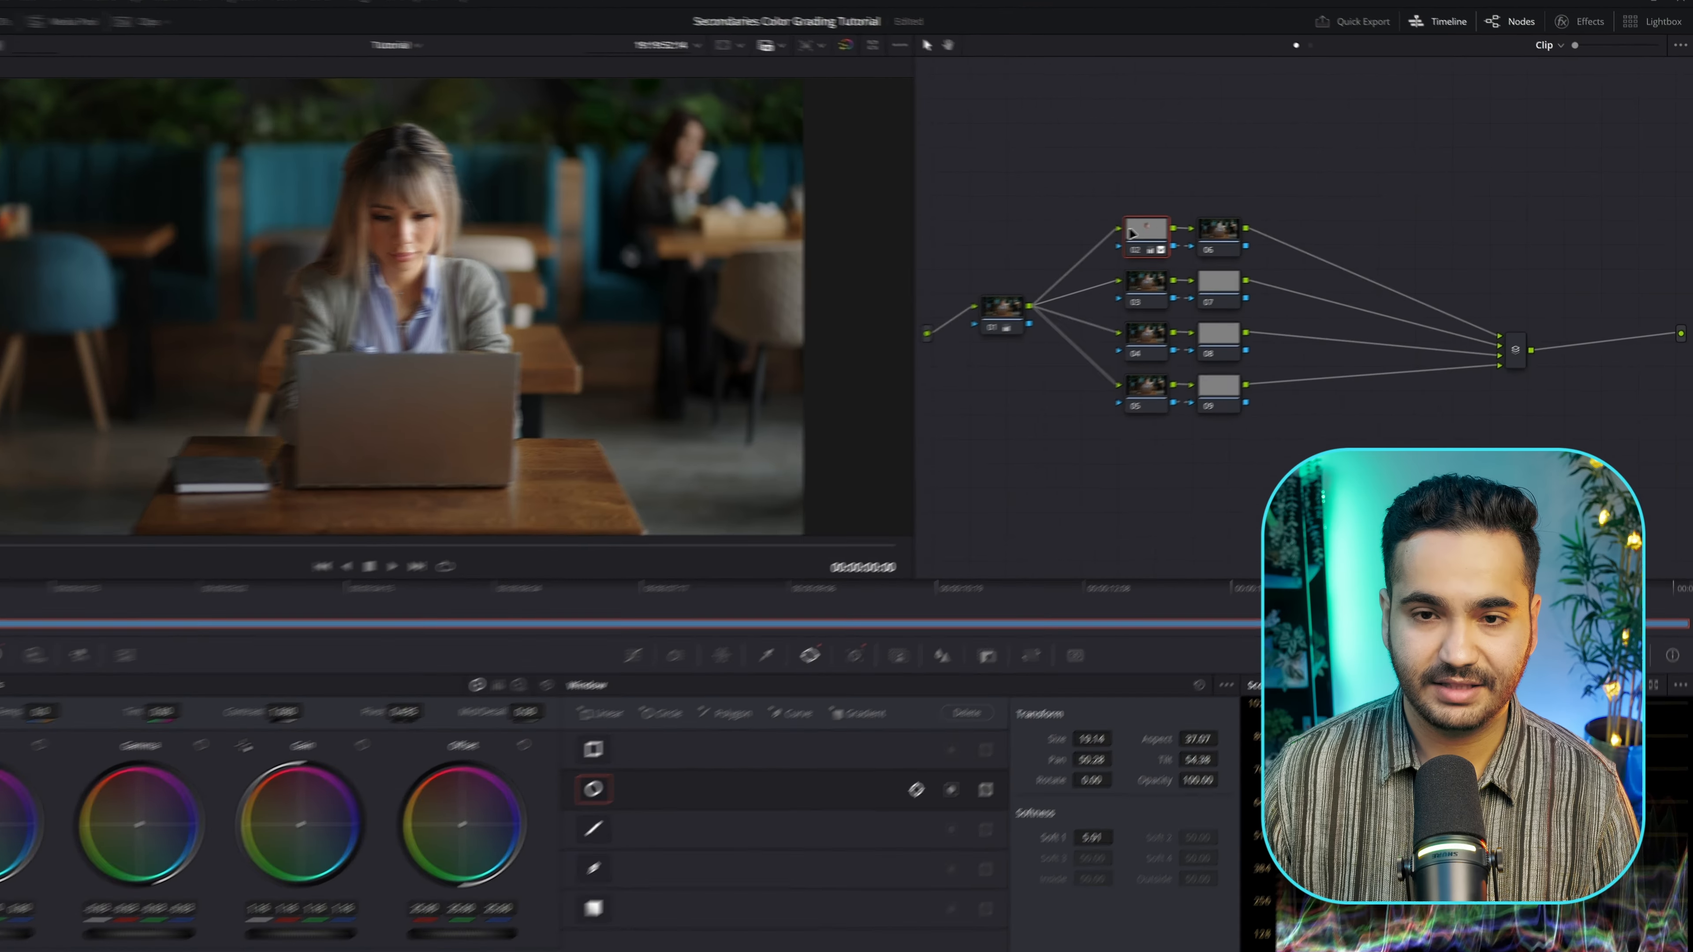
pyautogui.click(1221, 233)
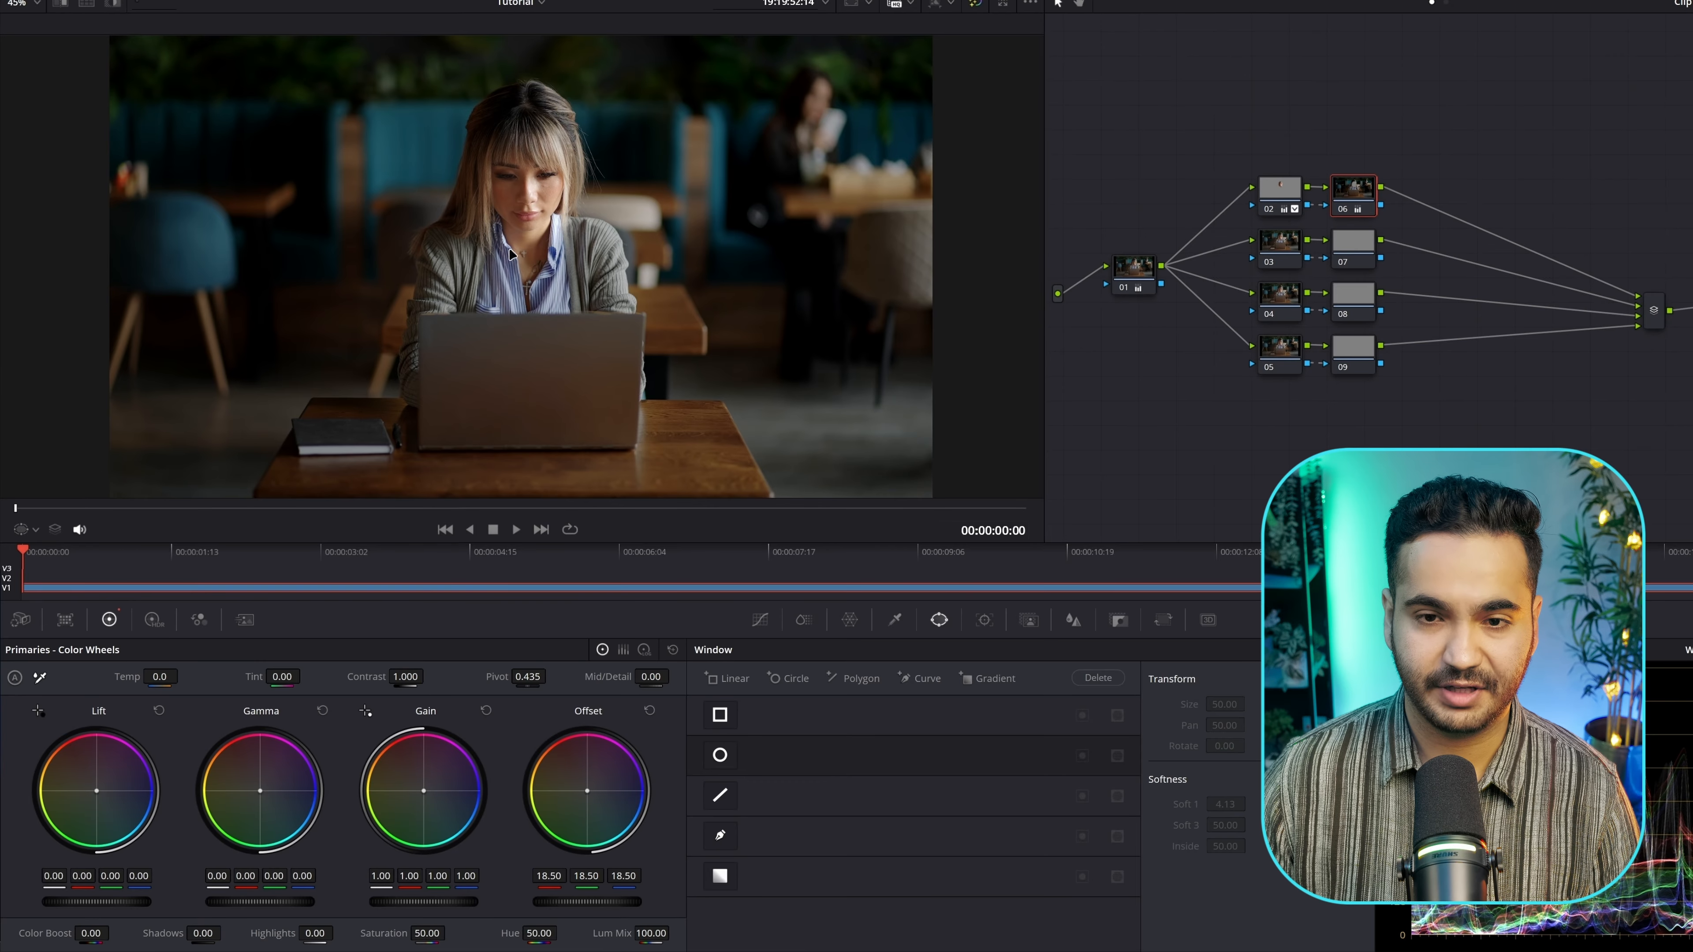
# - Show the outline of node 02's face window, then enlarge it to size about 22, aspect about 25, with softness about 18
pyautogui.click(1279, 190)
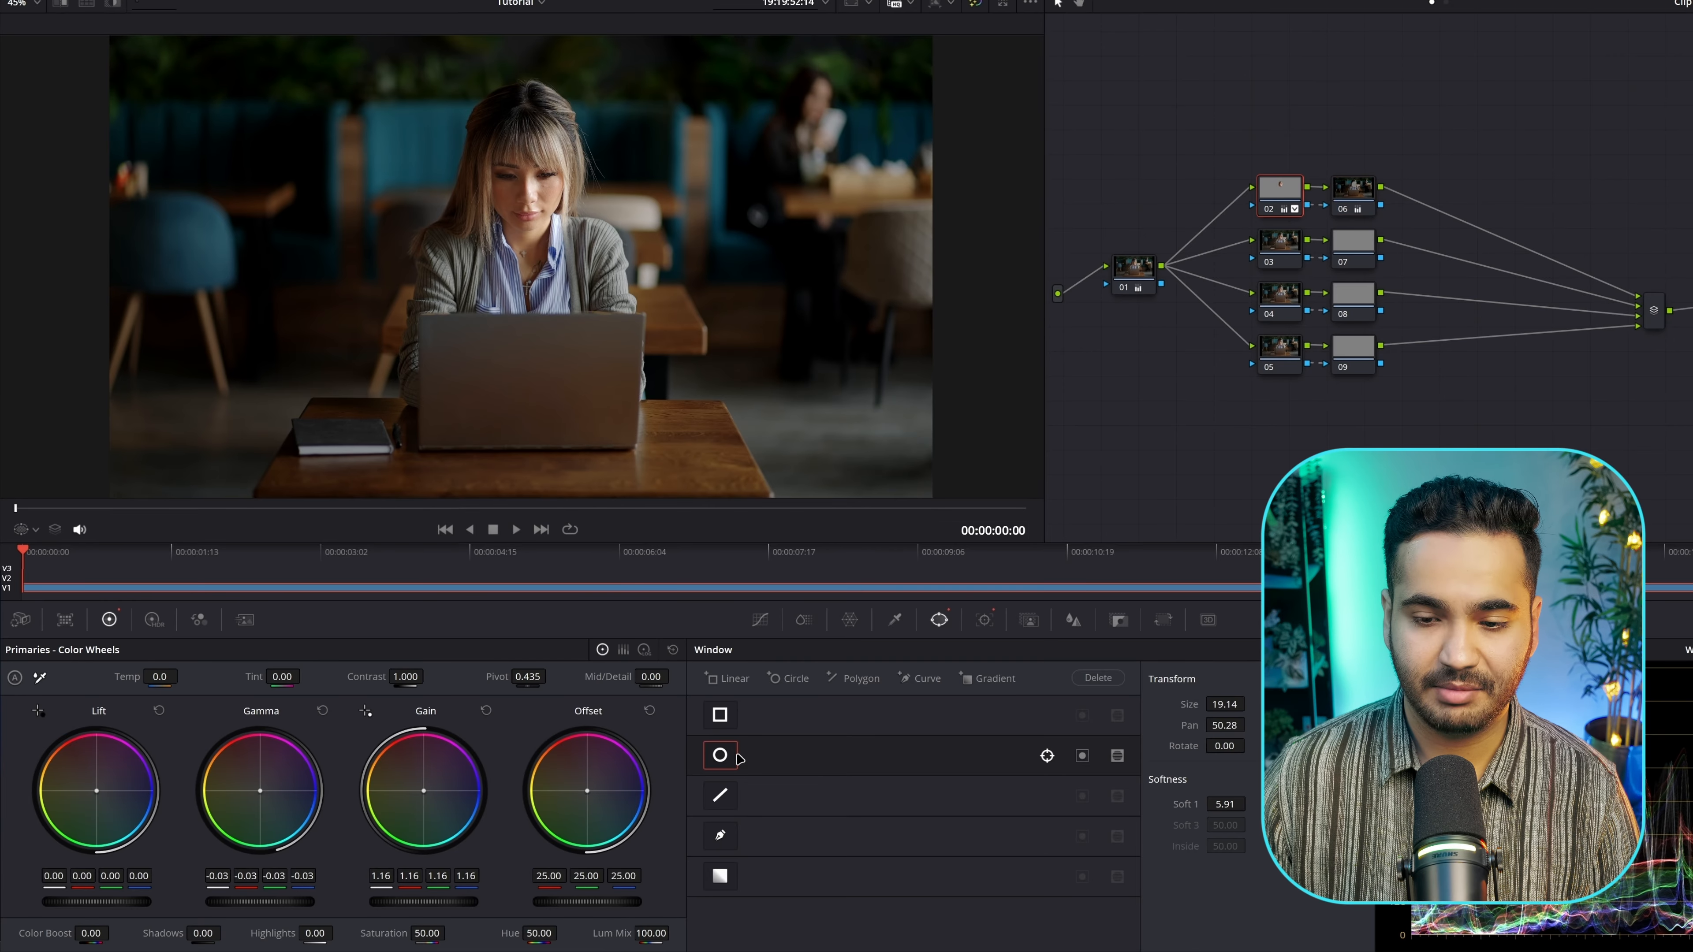
pyautogui.click(22, 529)
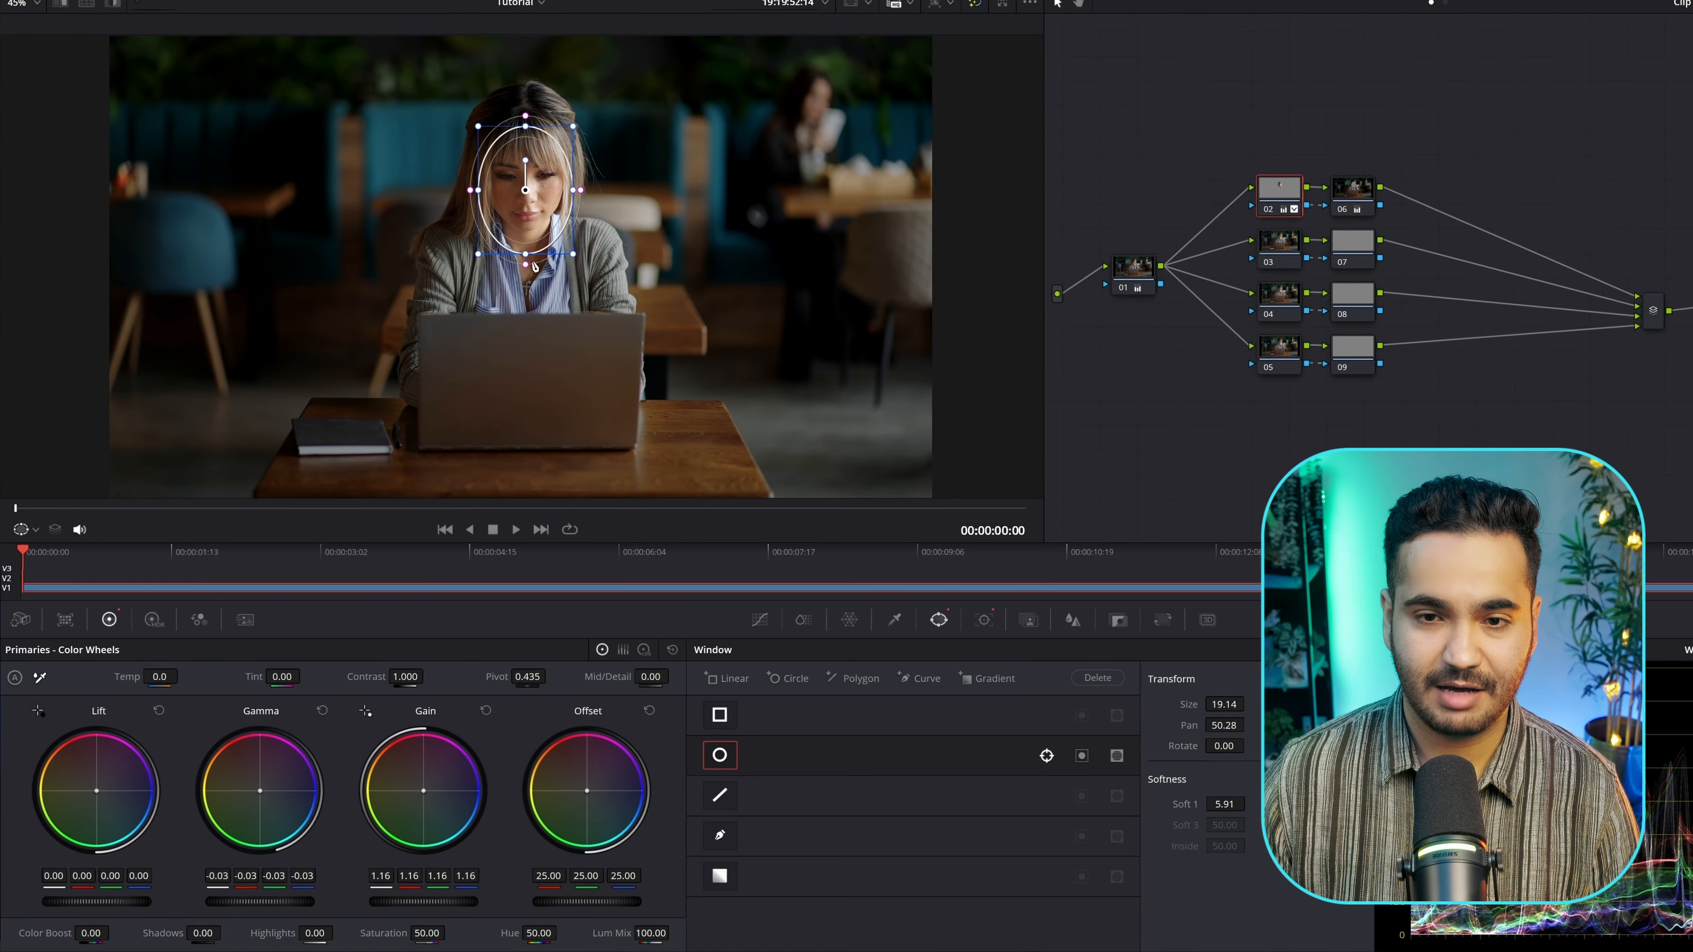
pyautogui.moveTo(527, 258); pyautogui.dragTo(530, 298)
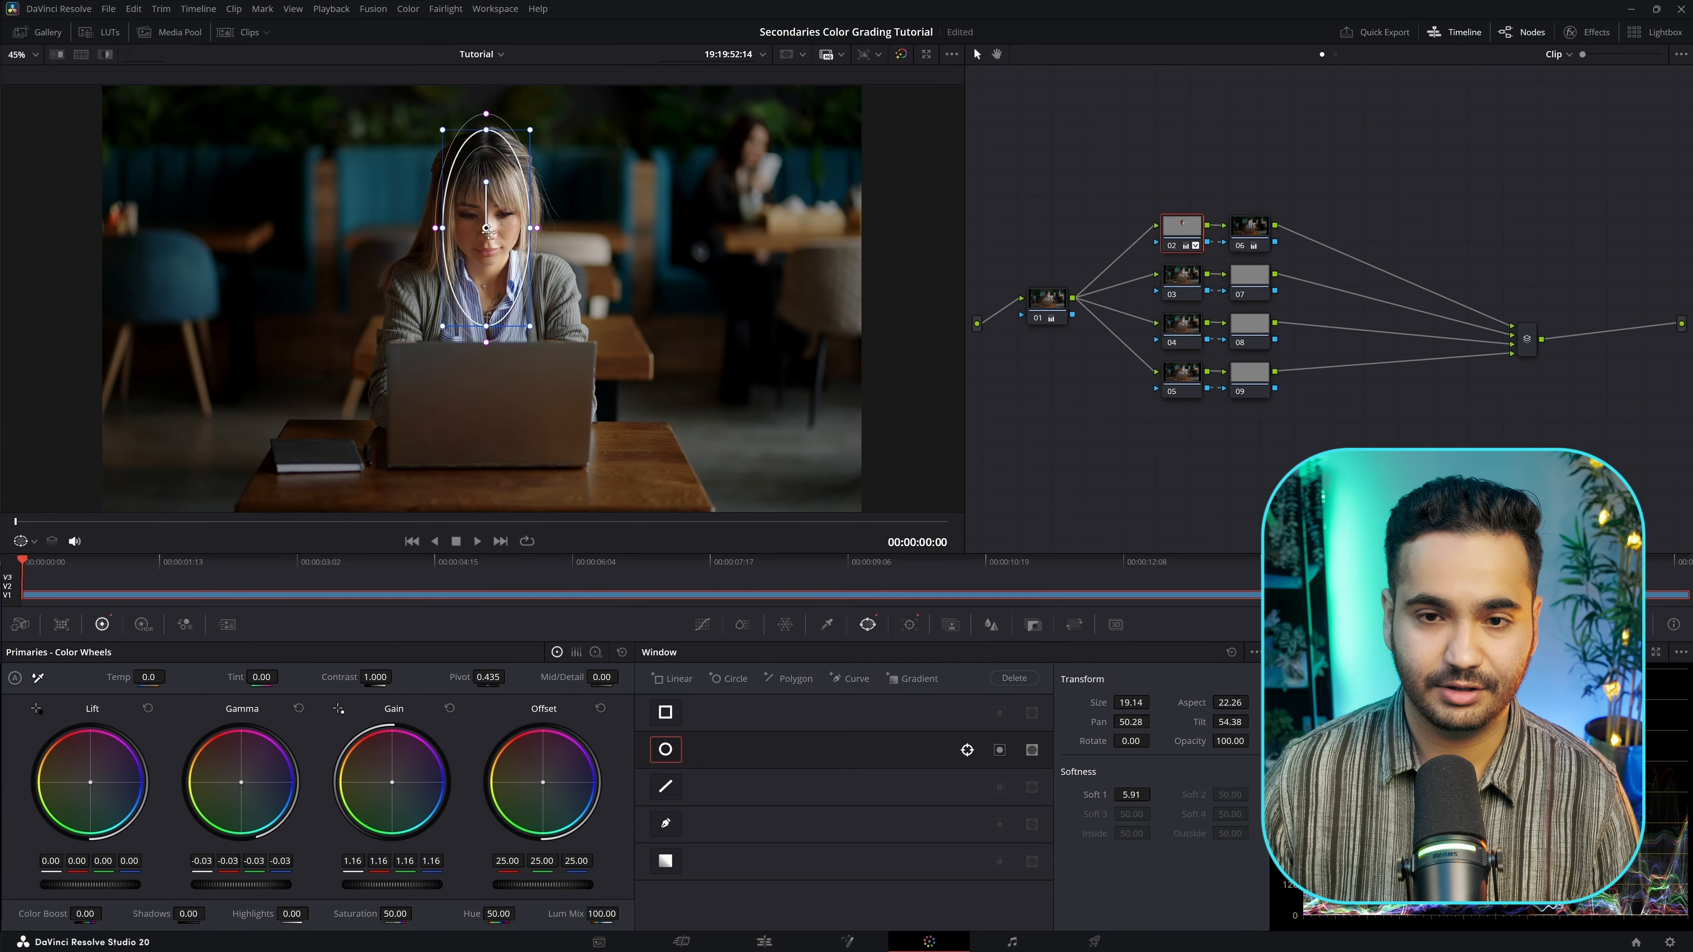
pyautogui.moveTo(488, 232); pyautogui.dragTo(560, 244)
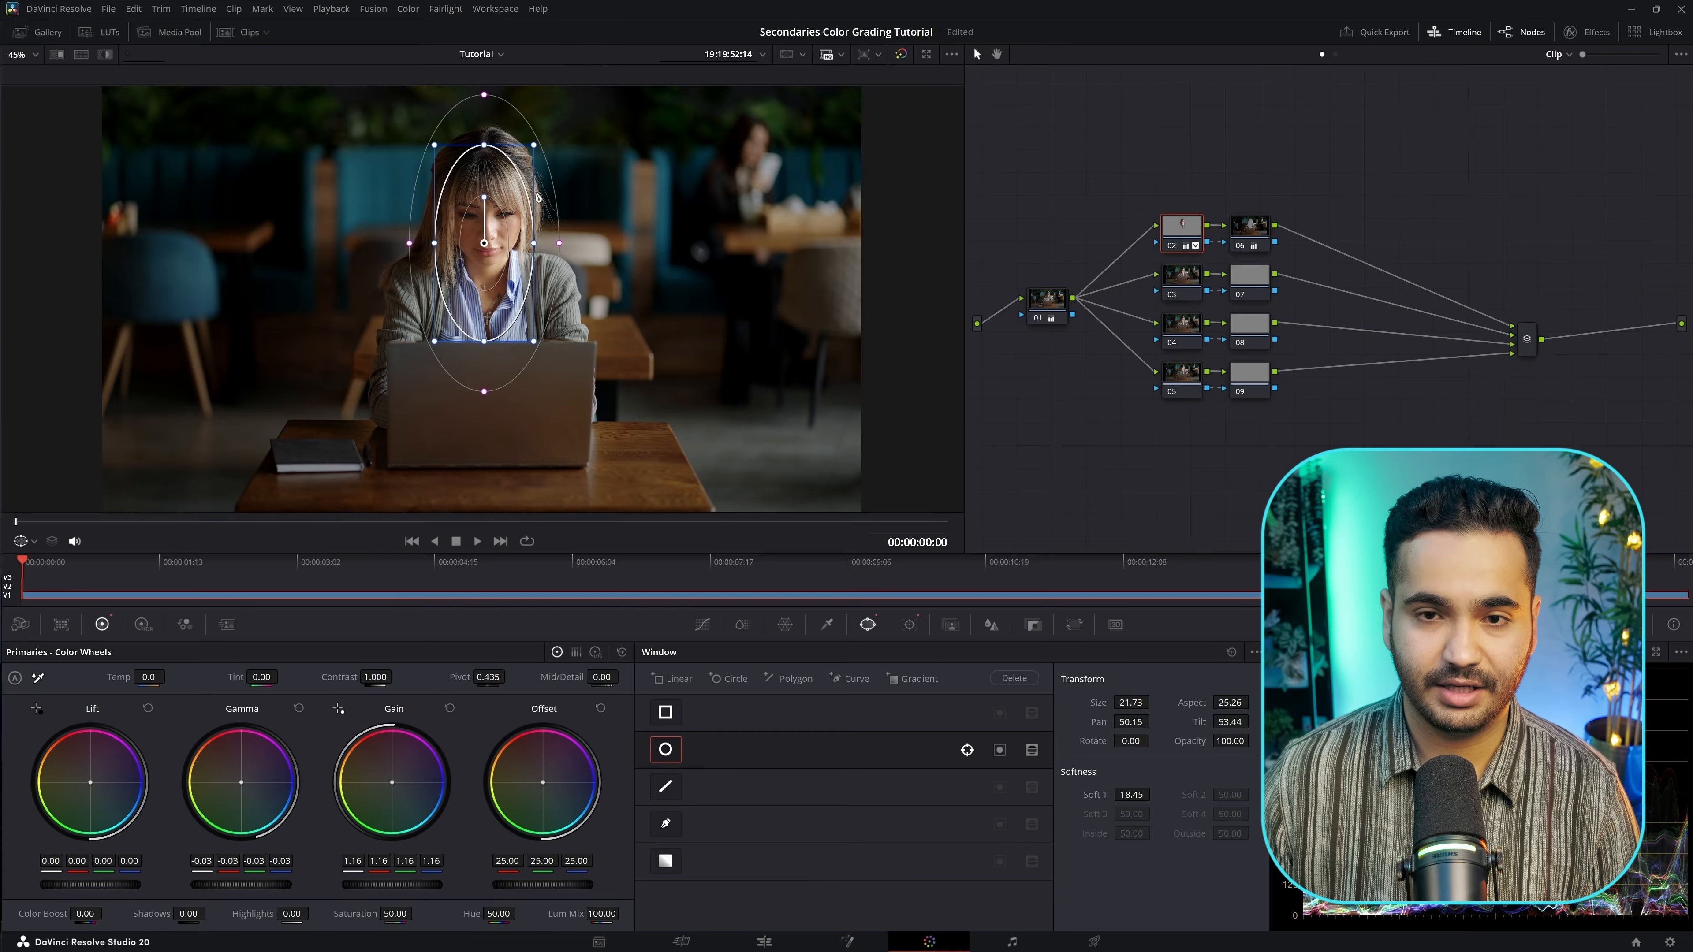
pyautogui.click(1248, 230)
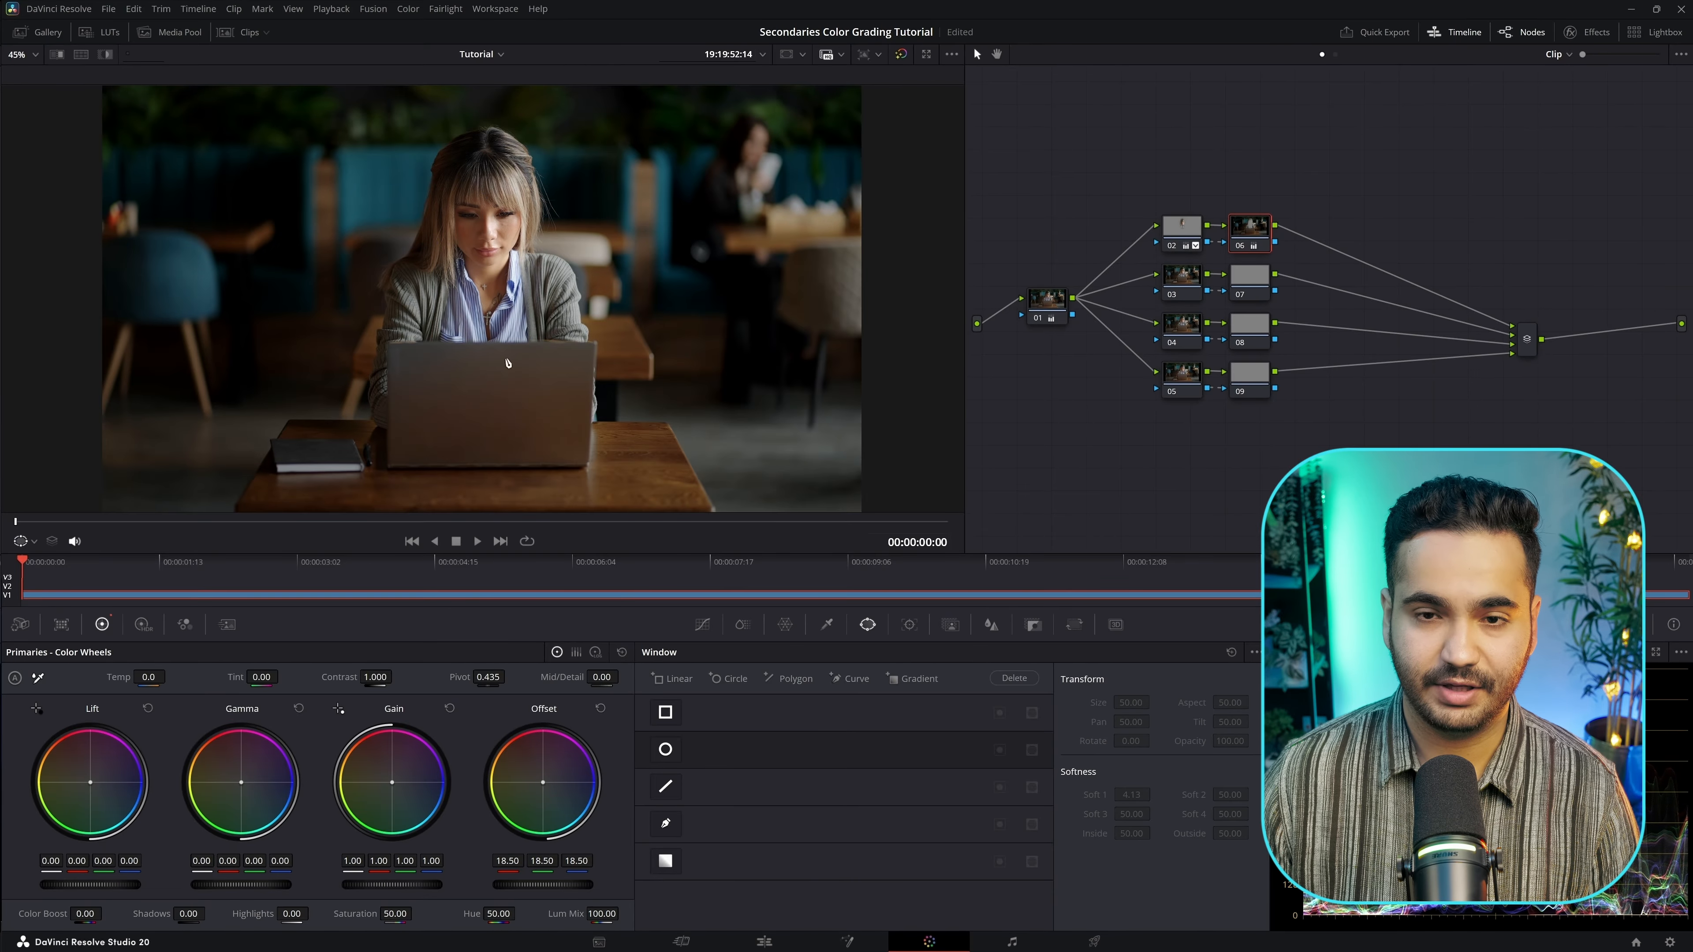
# - Add a gradient window at the image's left edge on node 03, rotated about -76, and grade it with Offset 18.05 and a teal Lift
pyautogui.click(1190, 282)
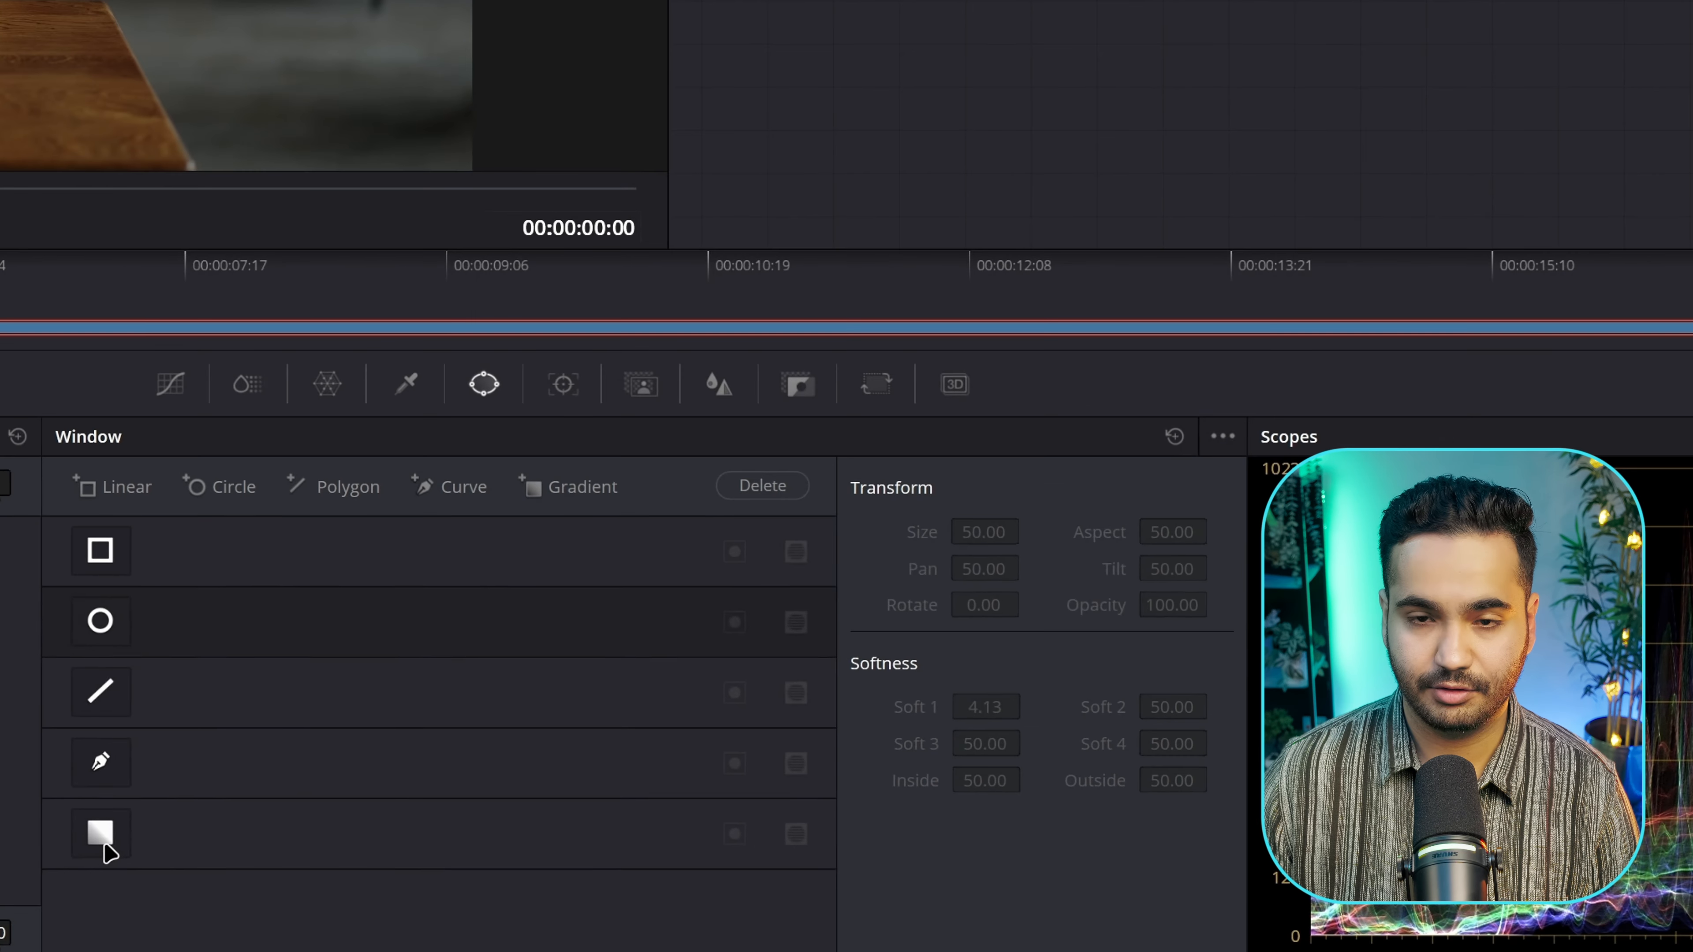
pyautogui.click(665, 861)
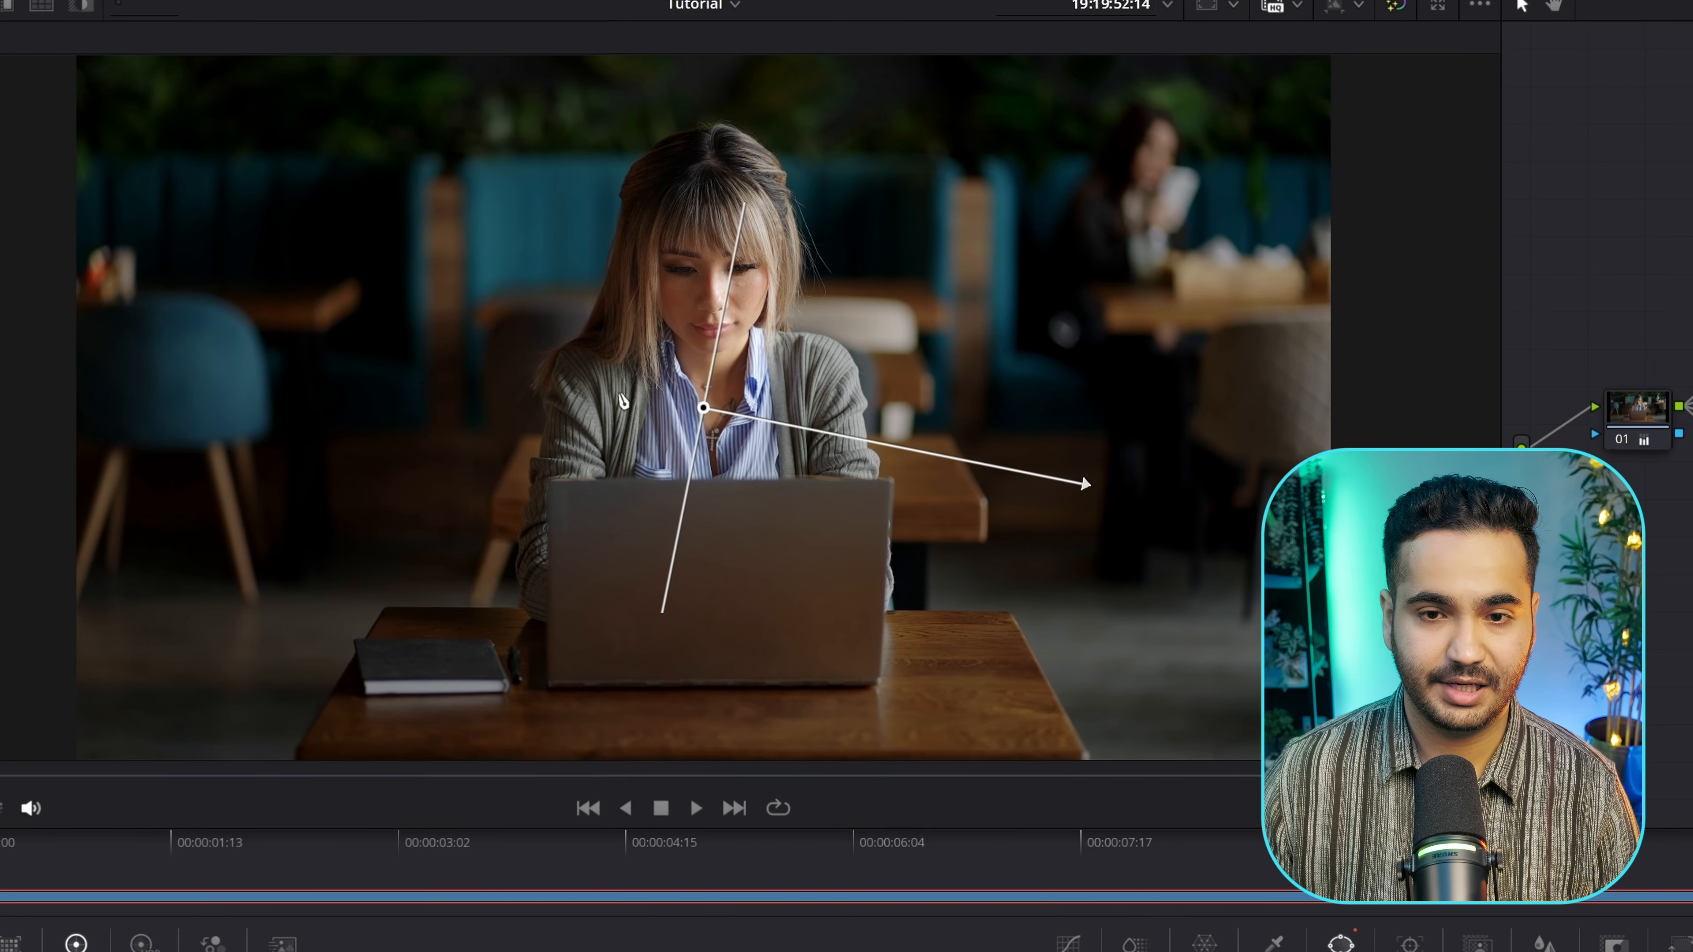
pyautogui.moveTo(708, 408); pyautogui.dragTo(35, 226)
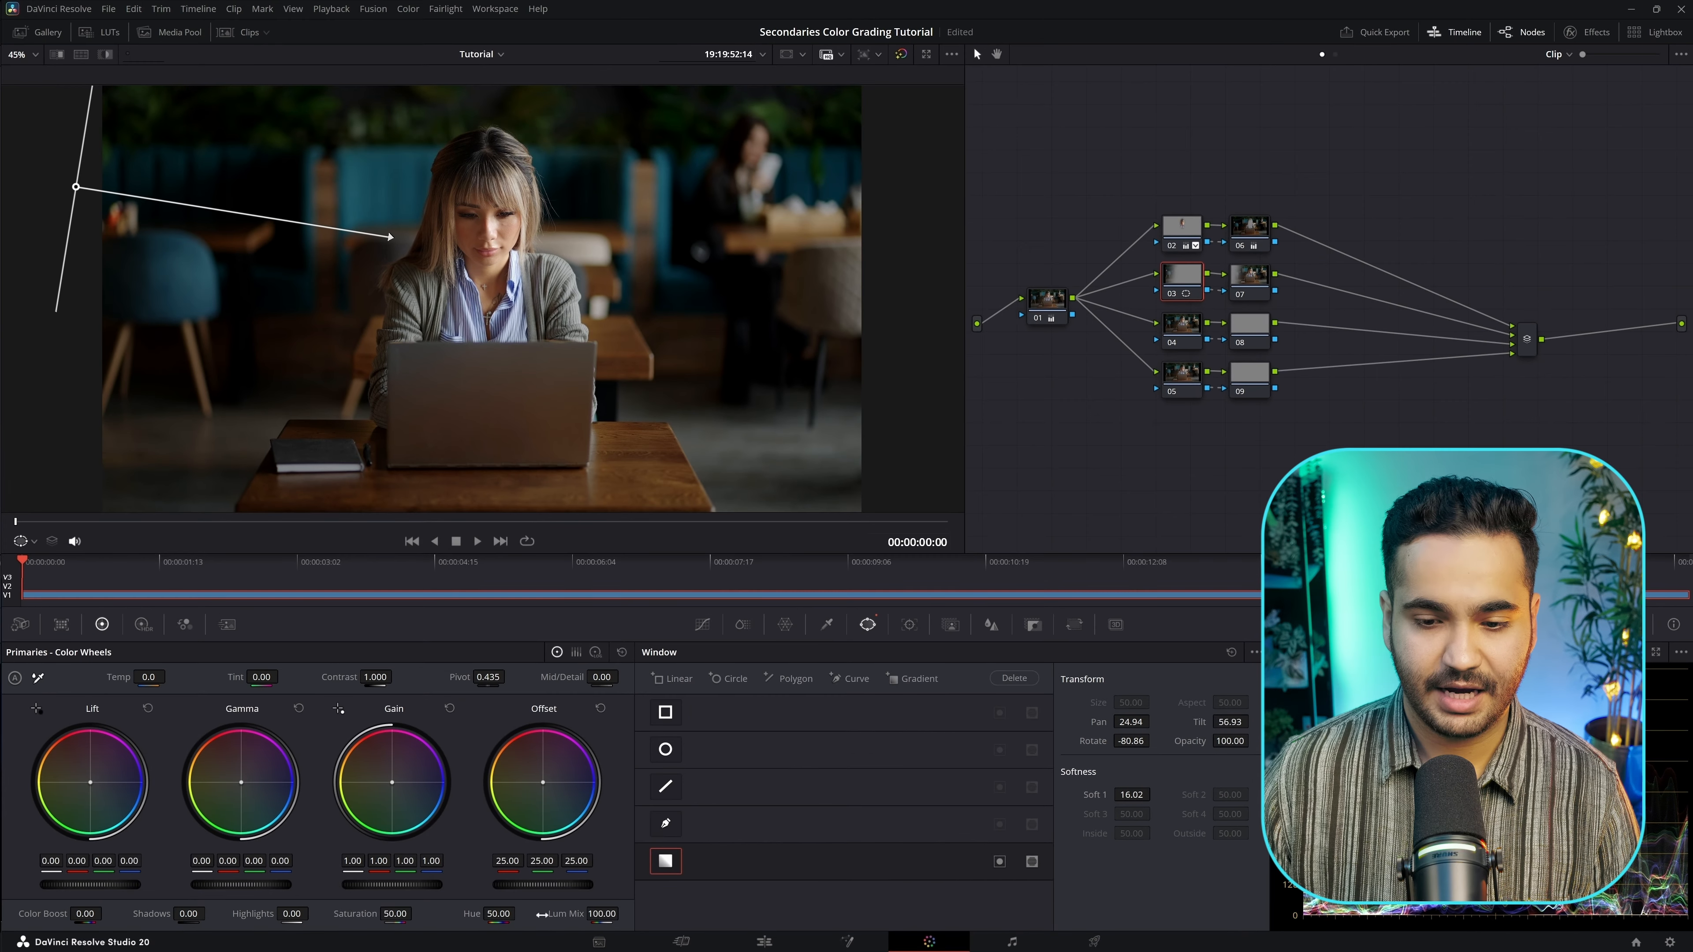
pyautogui.moveTo(543, 884); pyautogui.dragTo(537, 885)
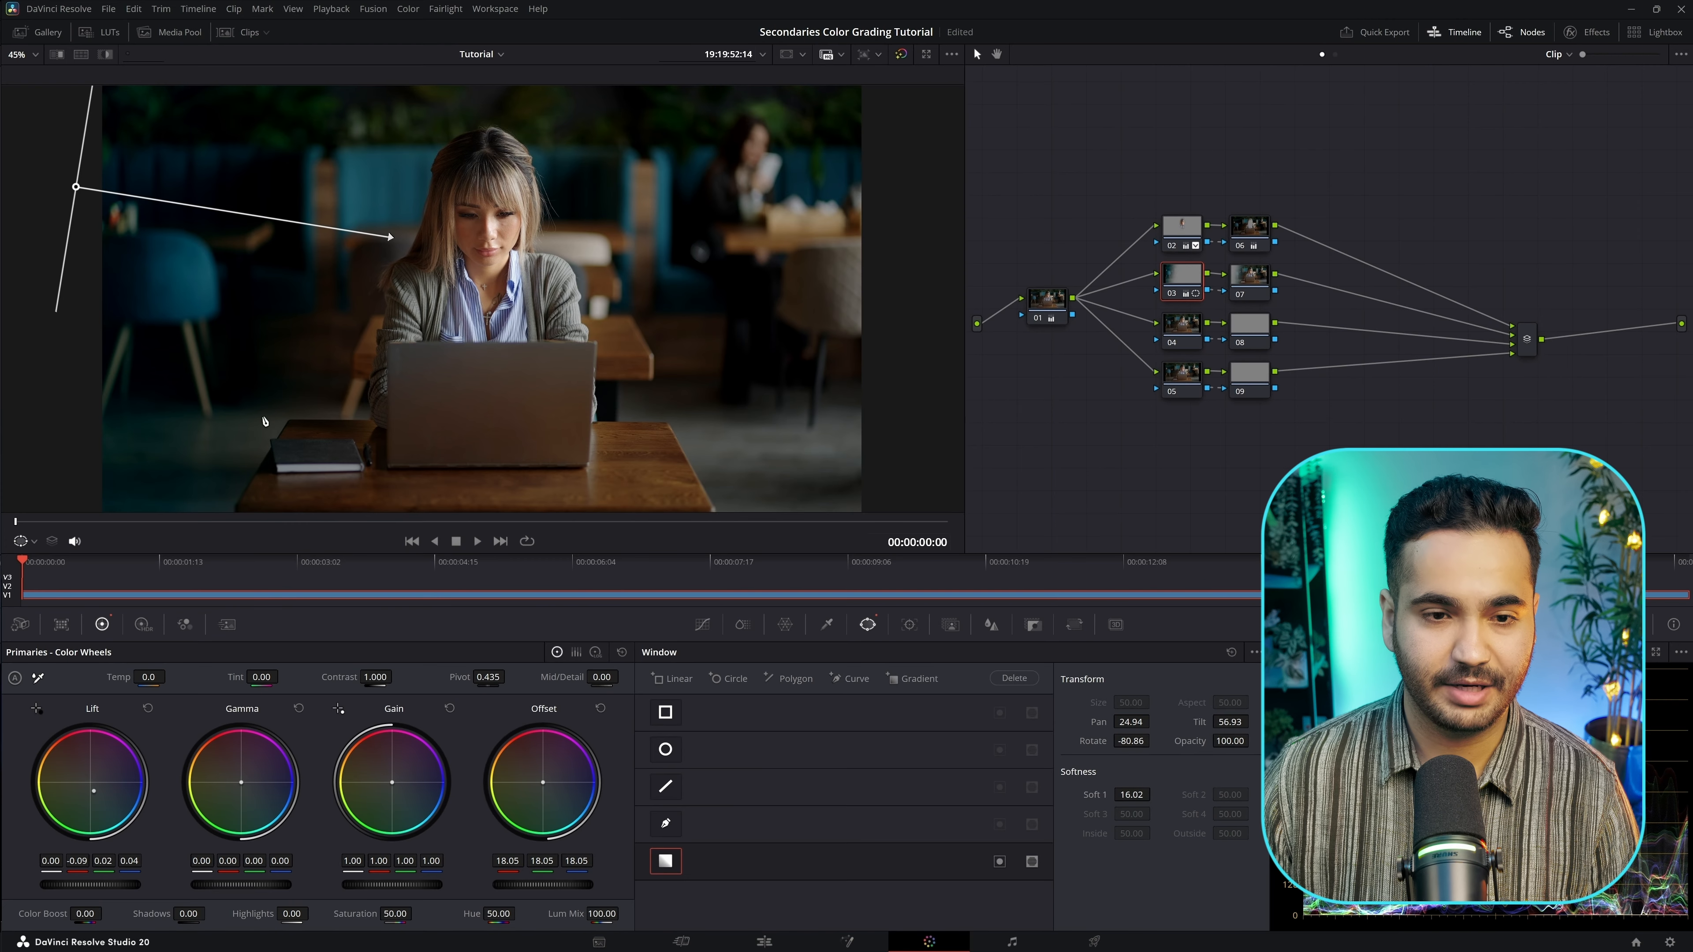
pyautogui.moveTo(388, 235); pyautogui.dragTo(396, 268)
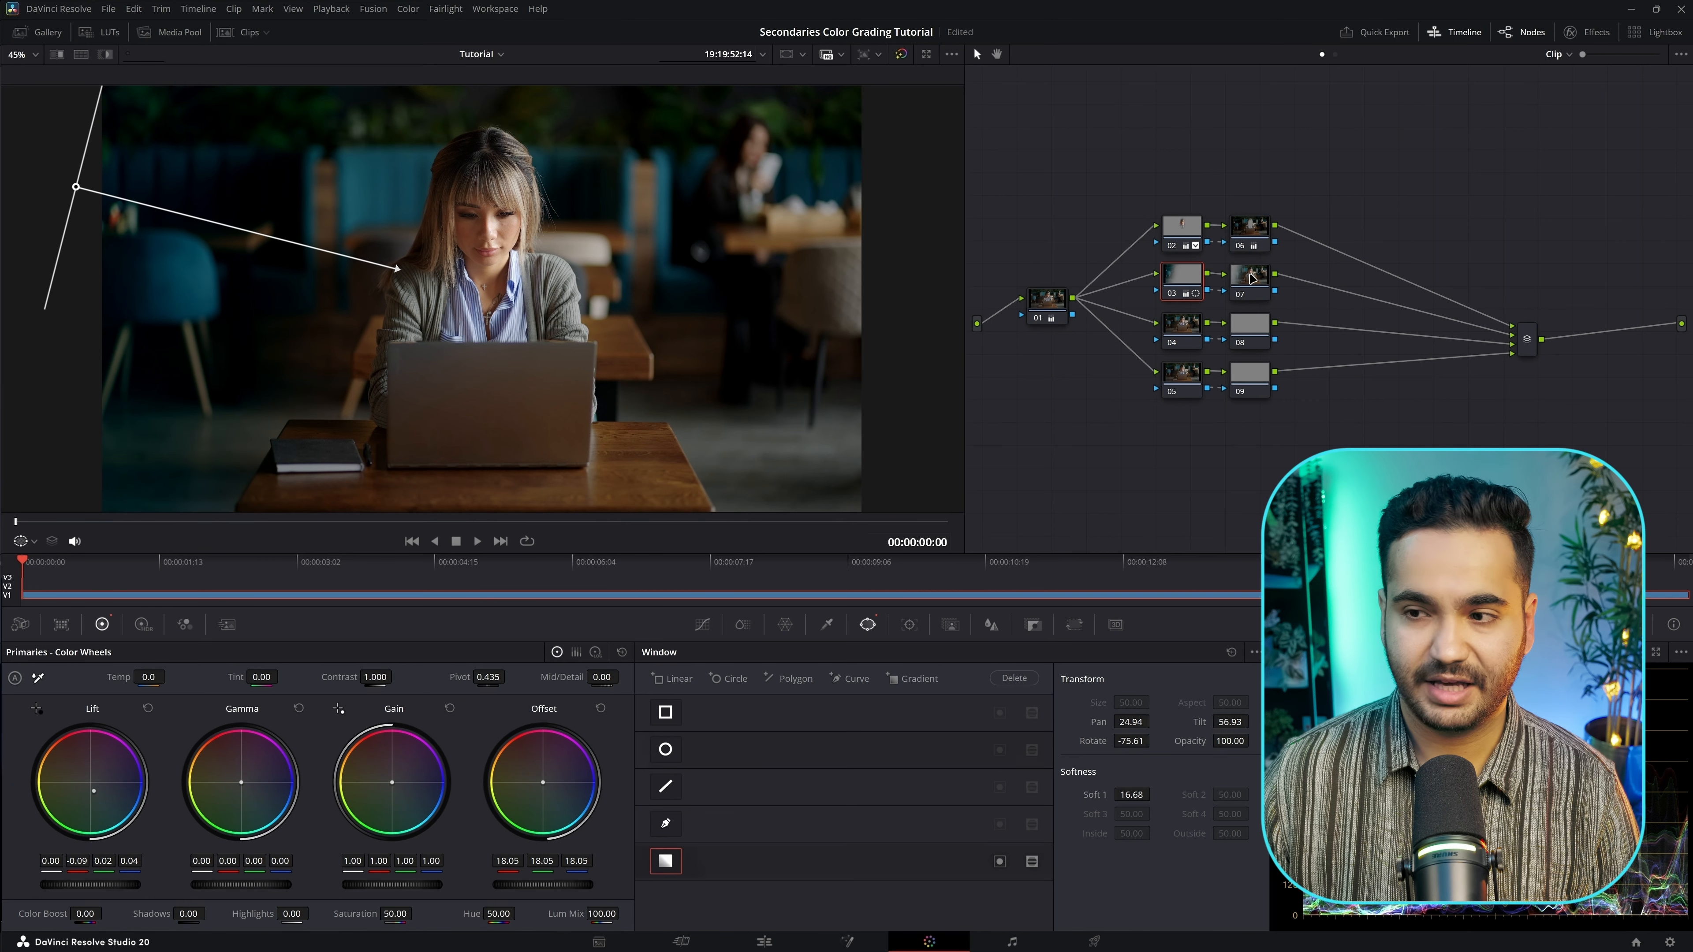
# - Delete the unused serial node 07 that follows node 03
pyautogui.click(1246, 290)
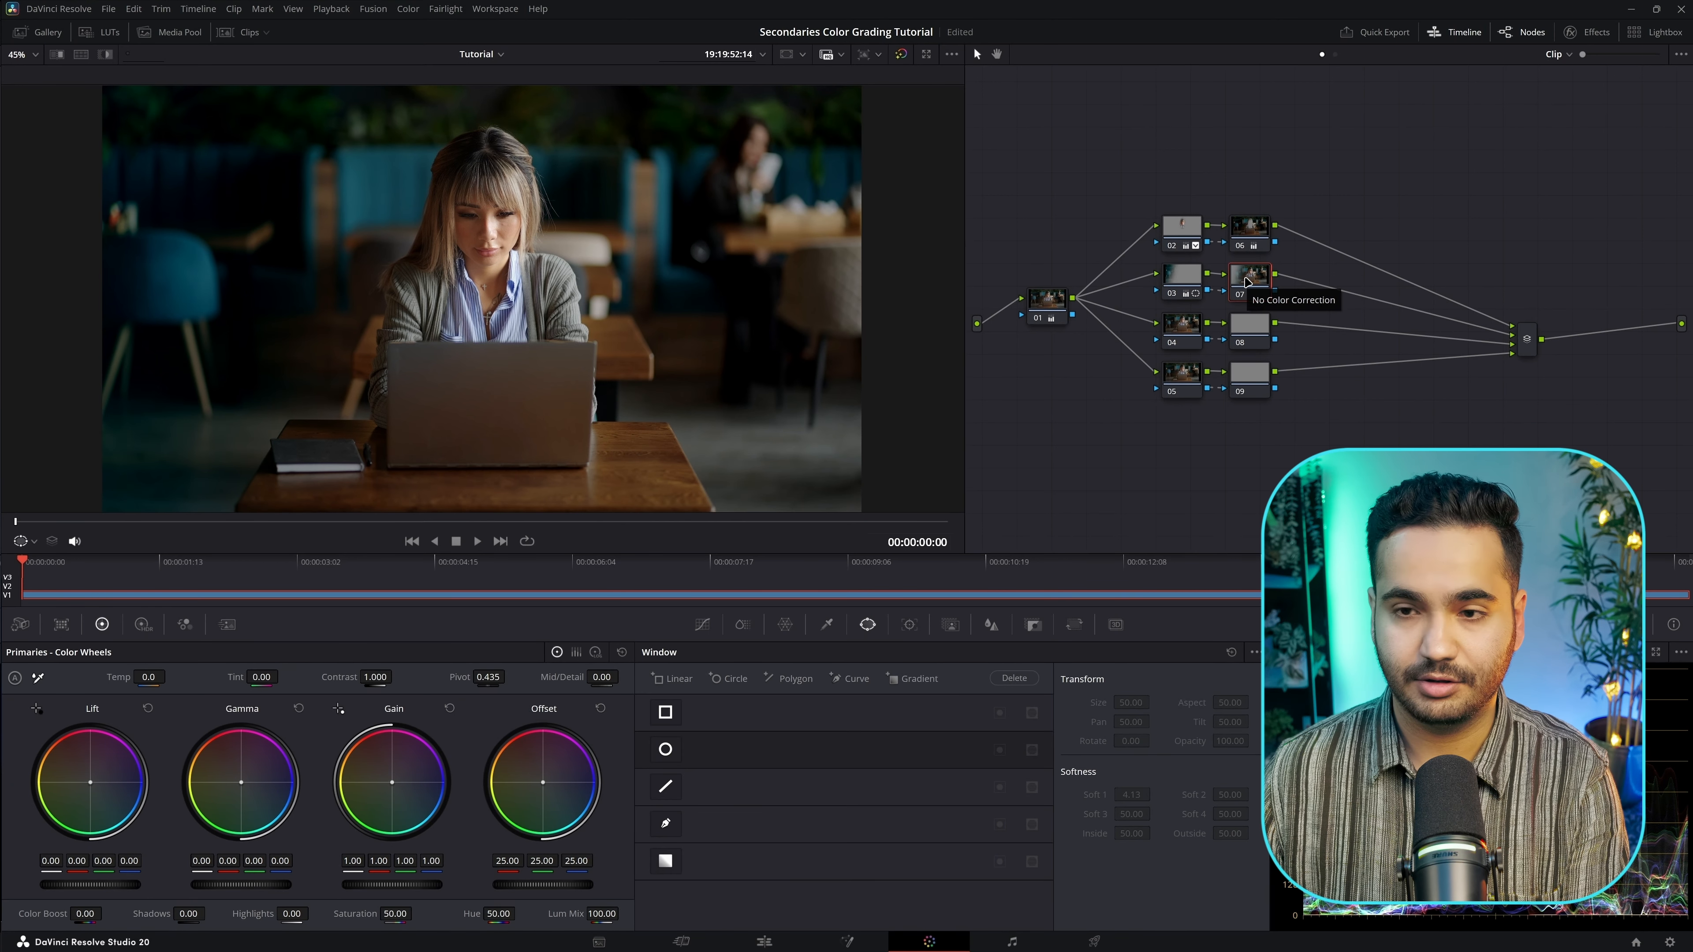
pyautogui.press('Delete')
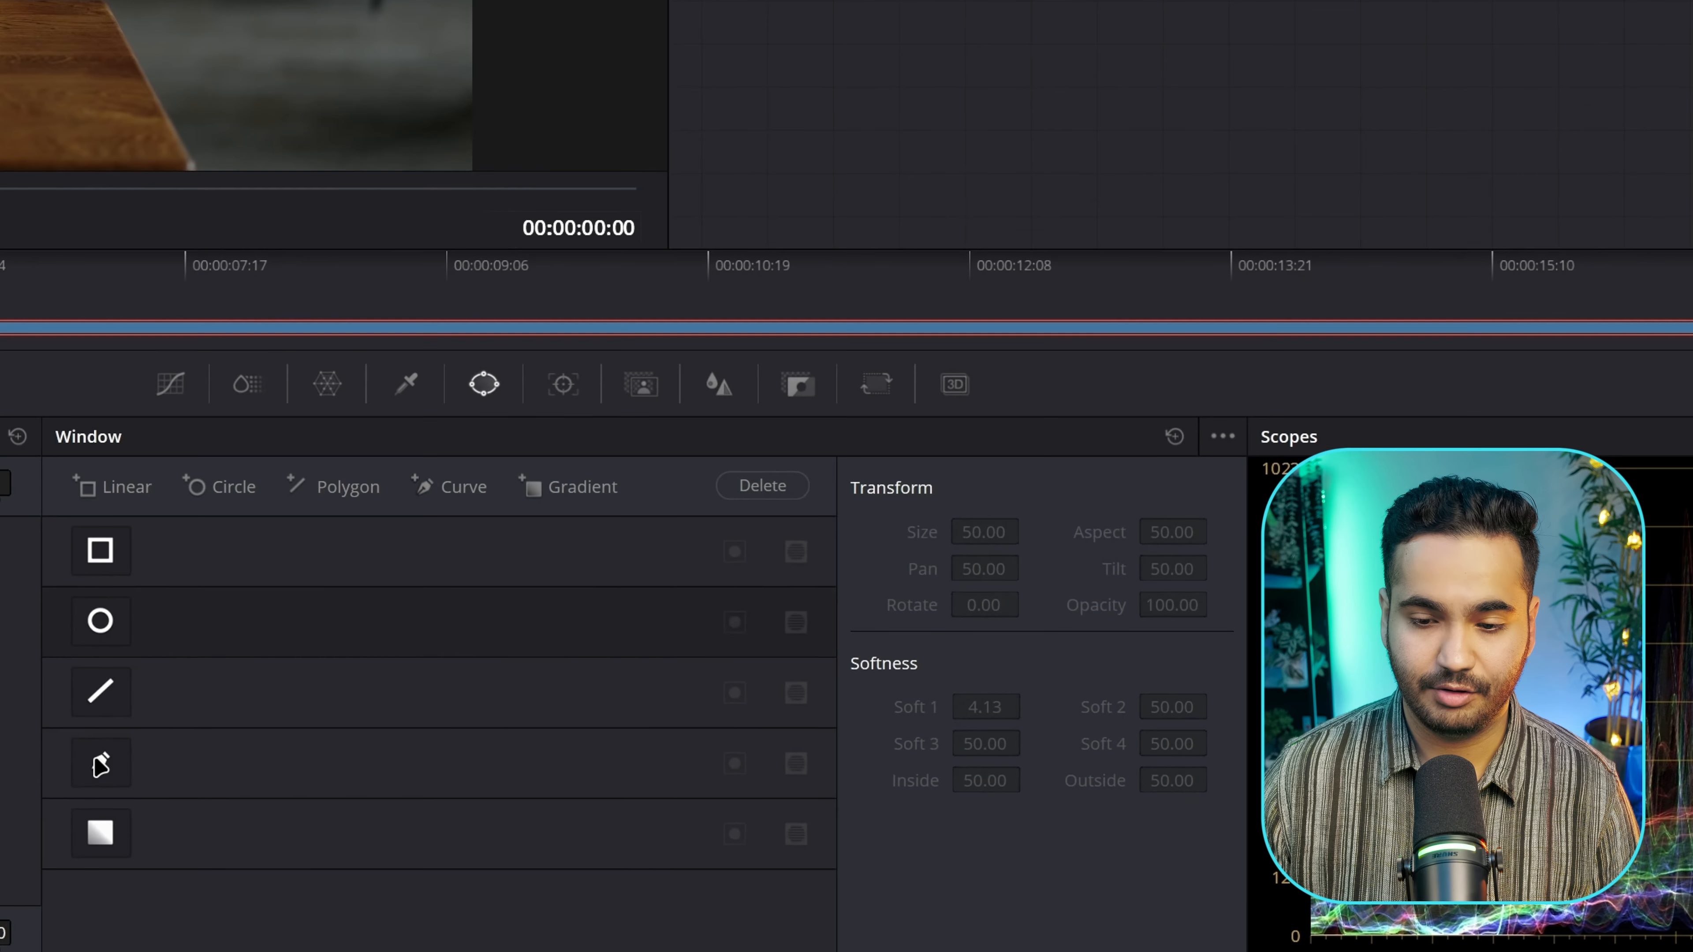
# - Draw a closed four-point curve window around the book's top cover on node 04
pyautogui.click(666, 825)
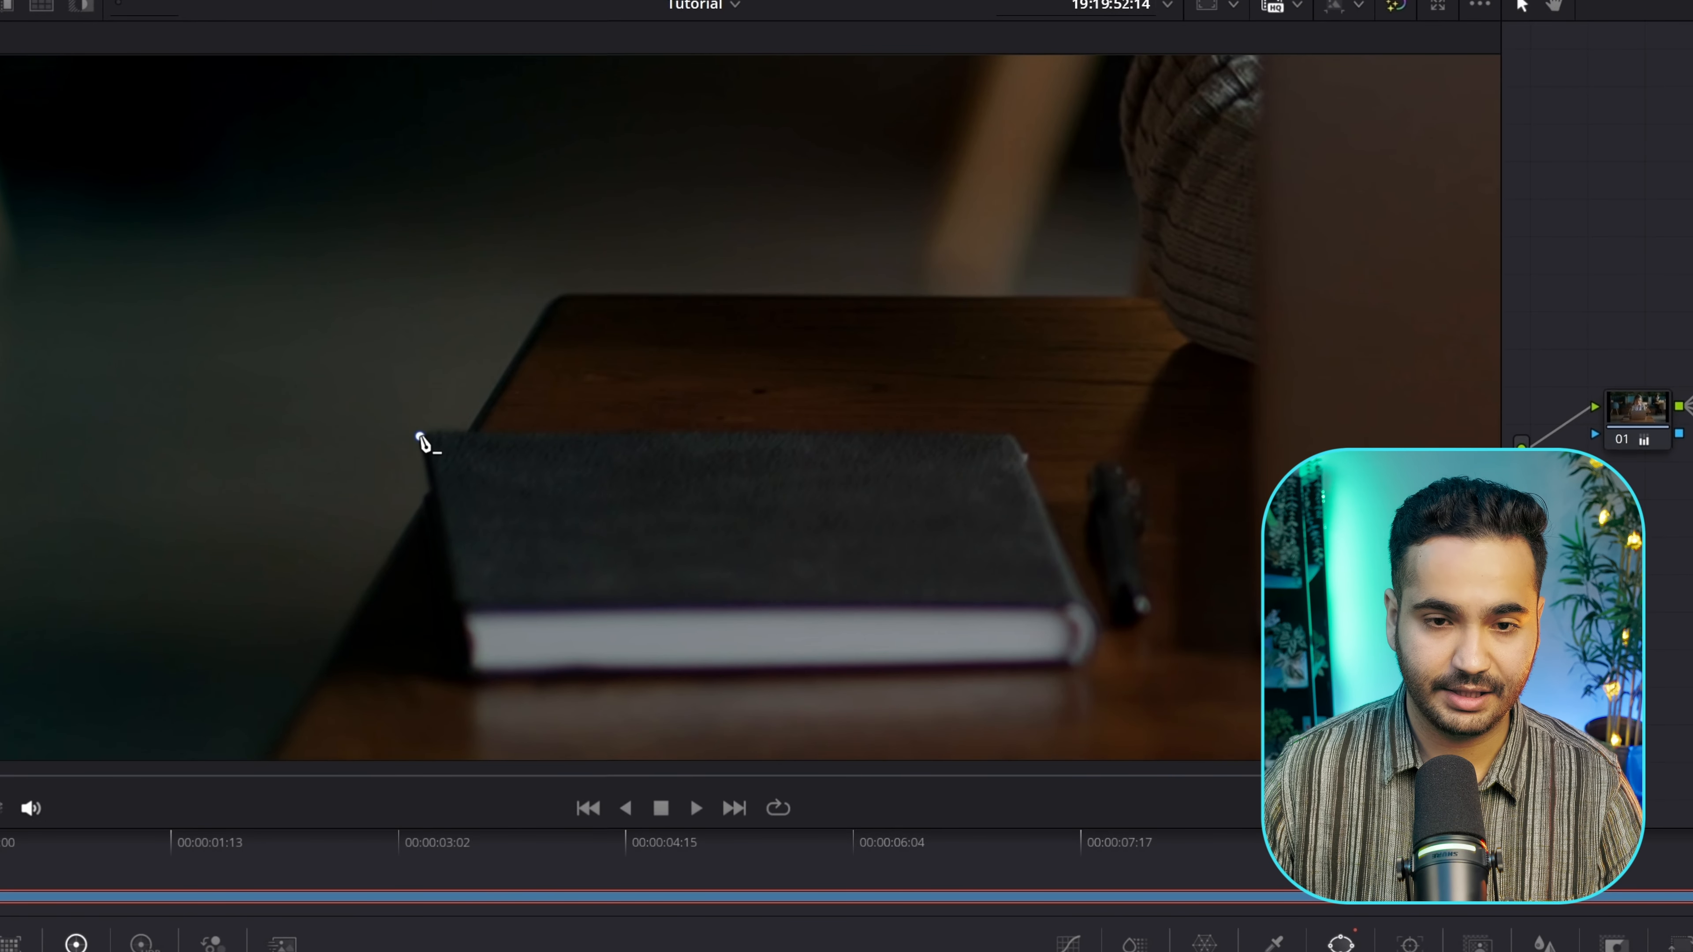
pyautogui.click(458, 604)
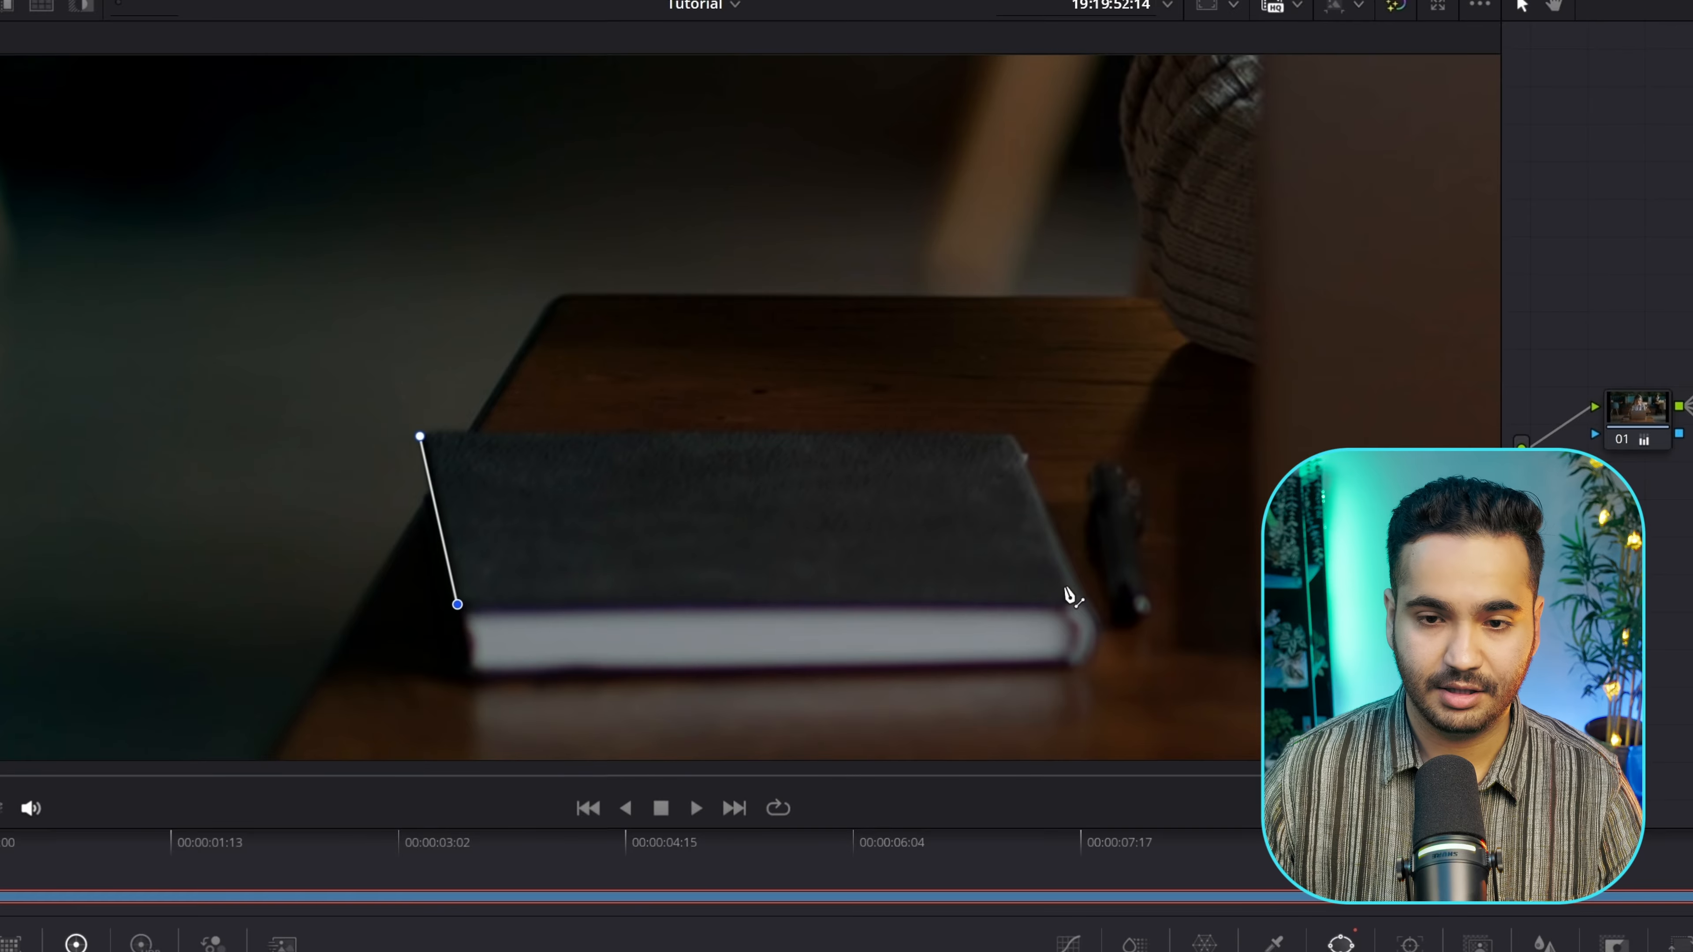
pyautogui.click(1080, 606)
pyautogui.click(1009, 437)
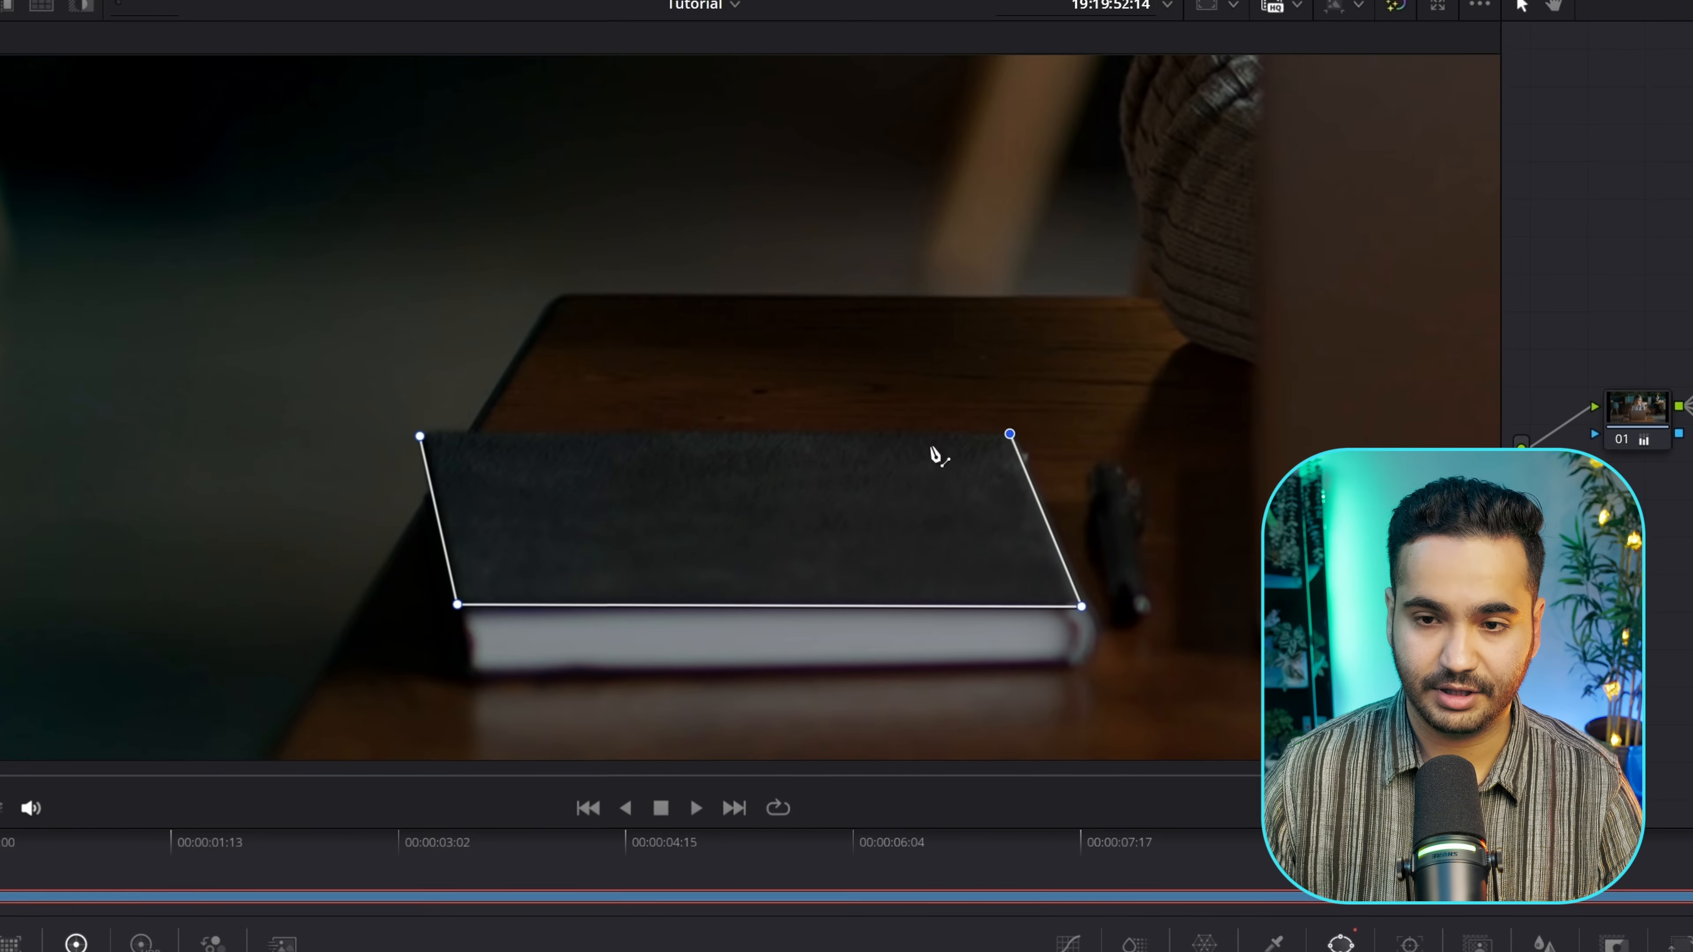
pyautogui.click(420, 436)
# - Track the book cover window forward and backward through the clip
pyautogui.click(1409, 943)
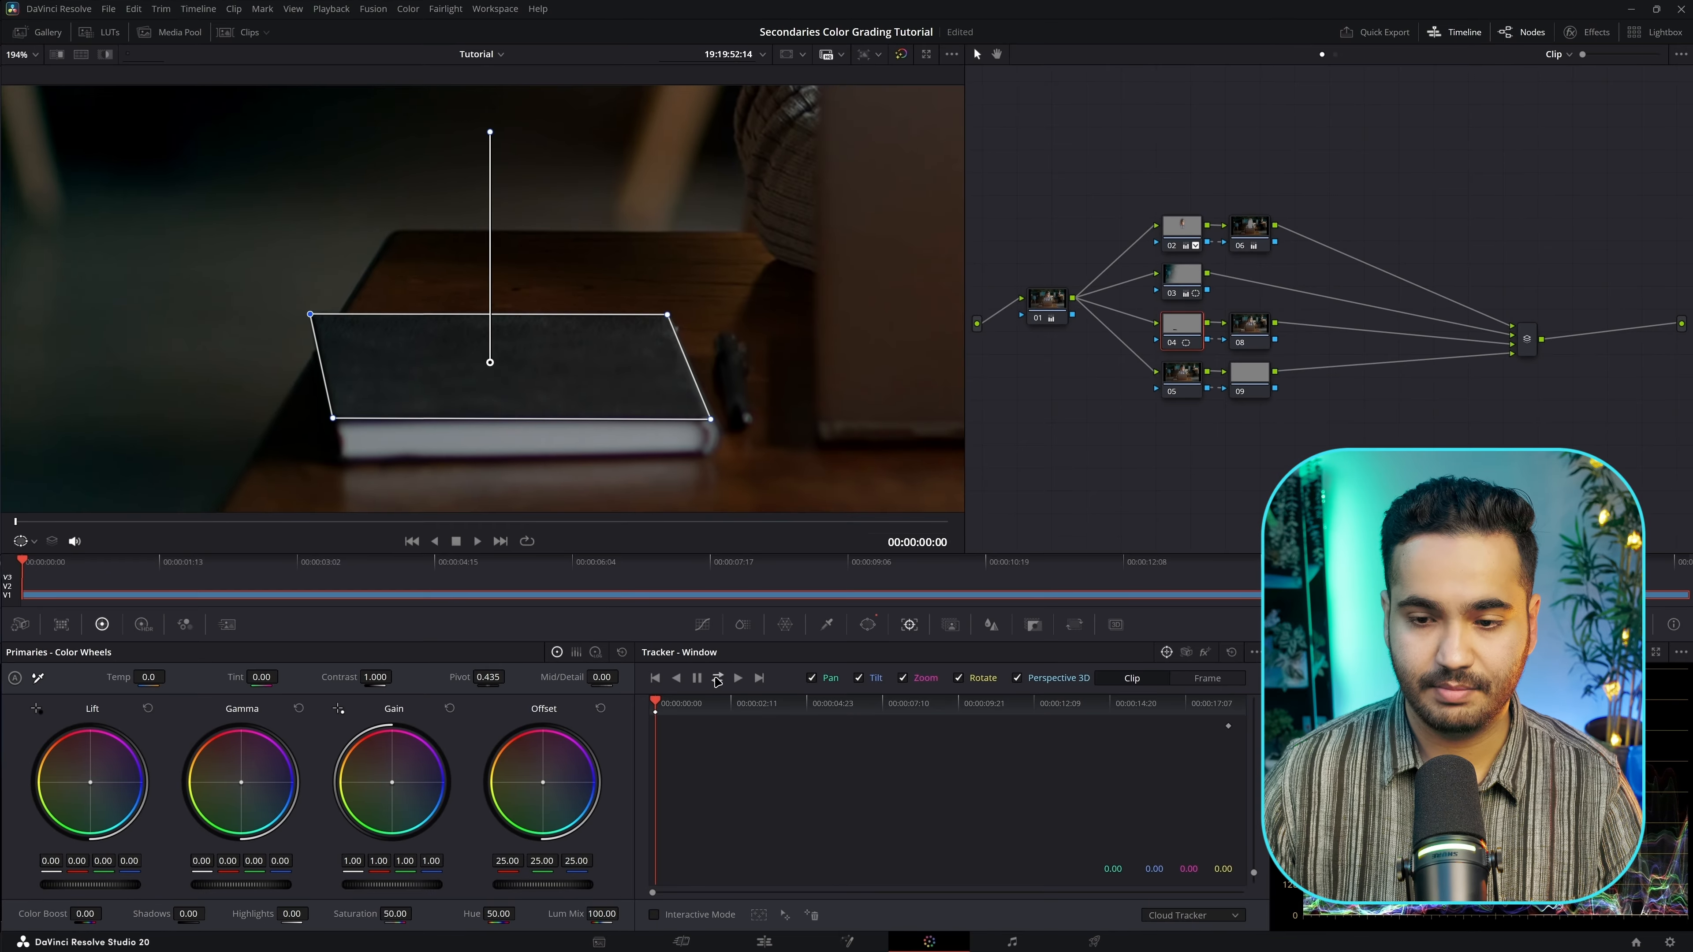
pyautogui.click(717, 679)
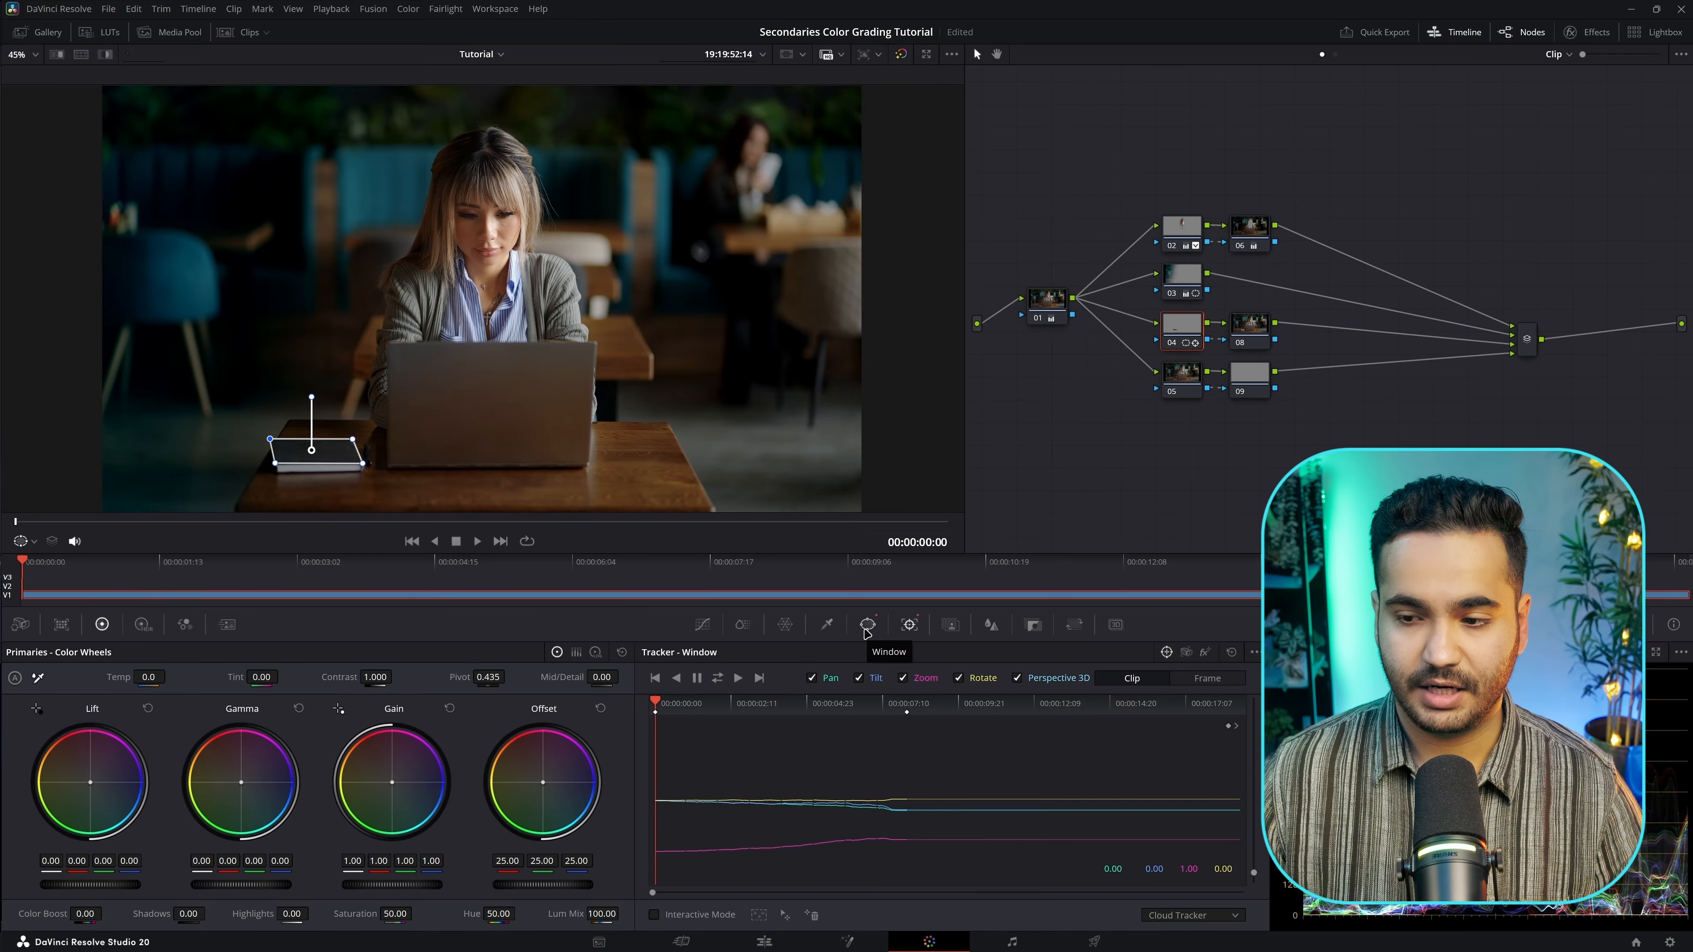
pyautogui.moveTo(1086, 702); pyautogui.dragTo(620, 701)
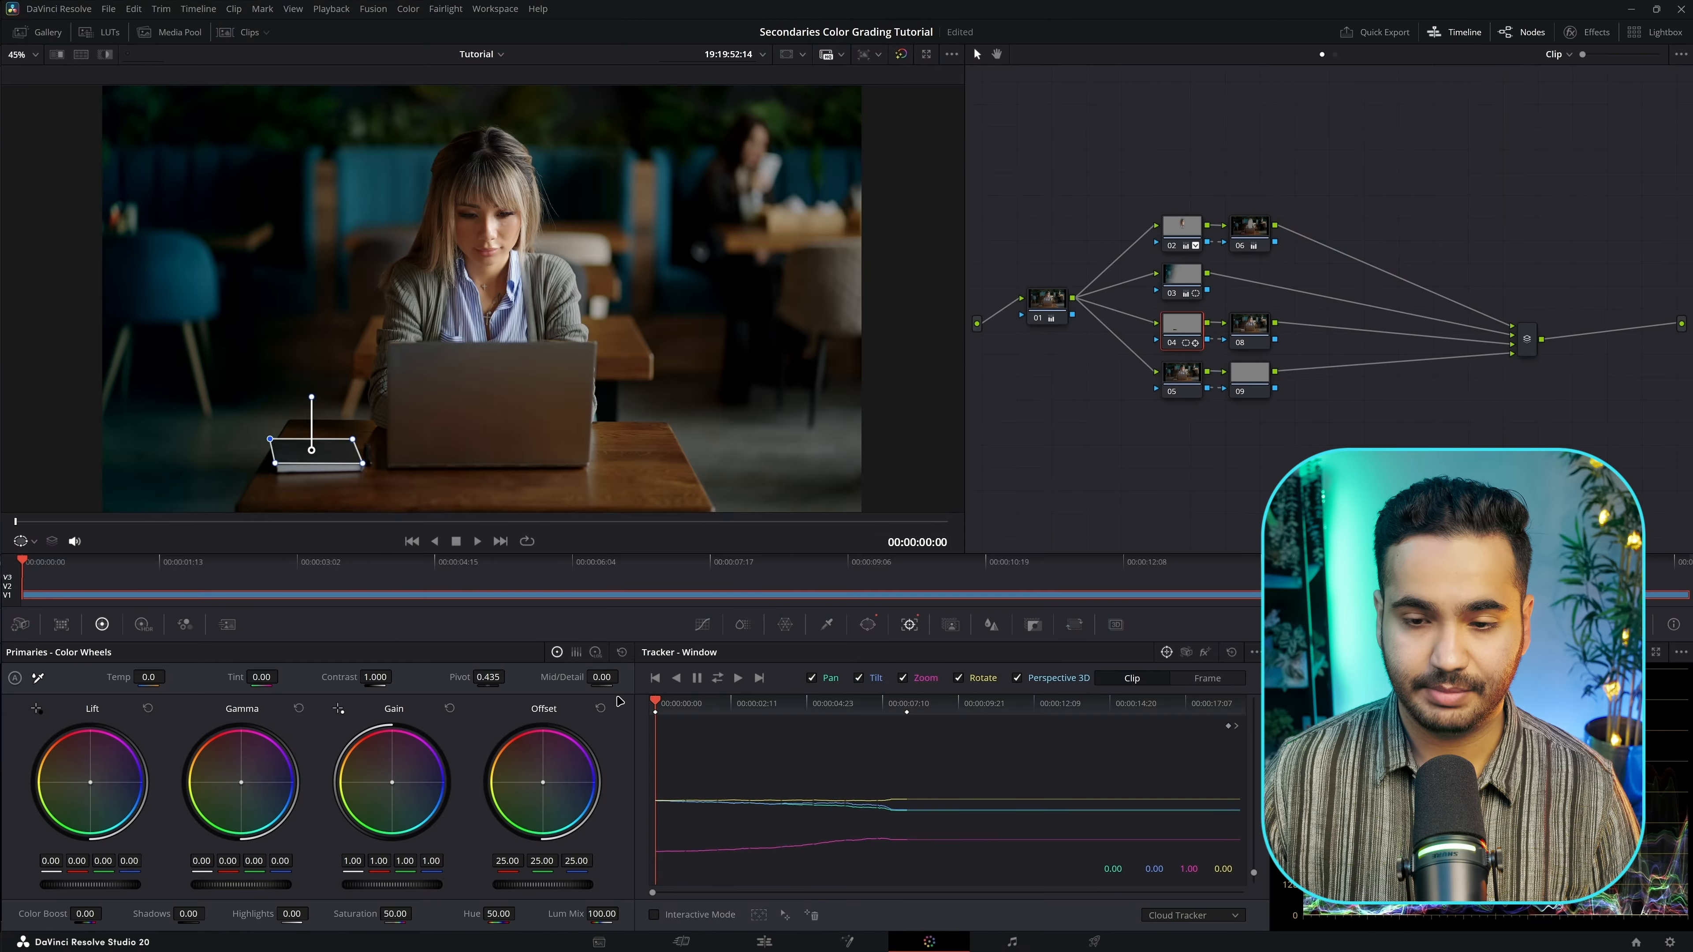
# - Tint the book window blue with Lift red -0.07, green 0.01 and blue 0.05, and hide the window outline in the viewer
pyautogui.moveTo(90, 782); pyautogui.dragTo(95, 788)
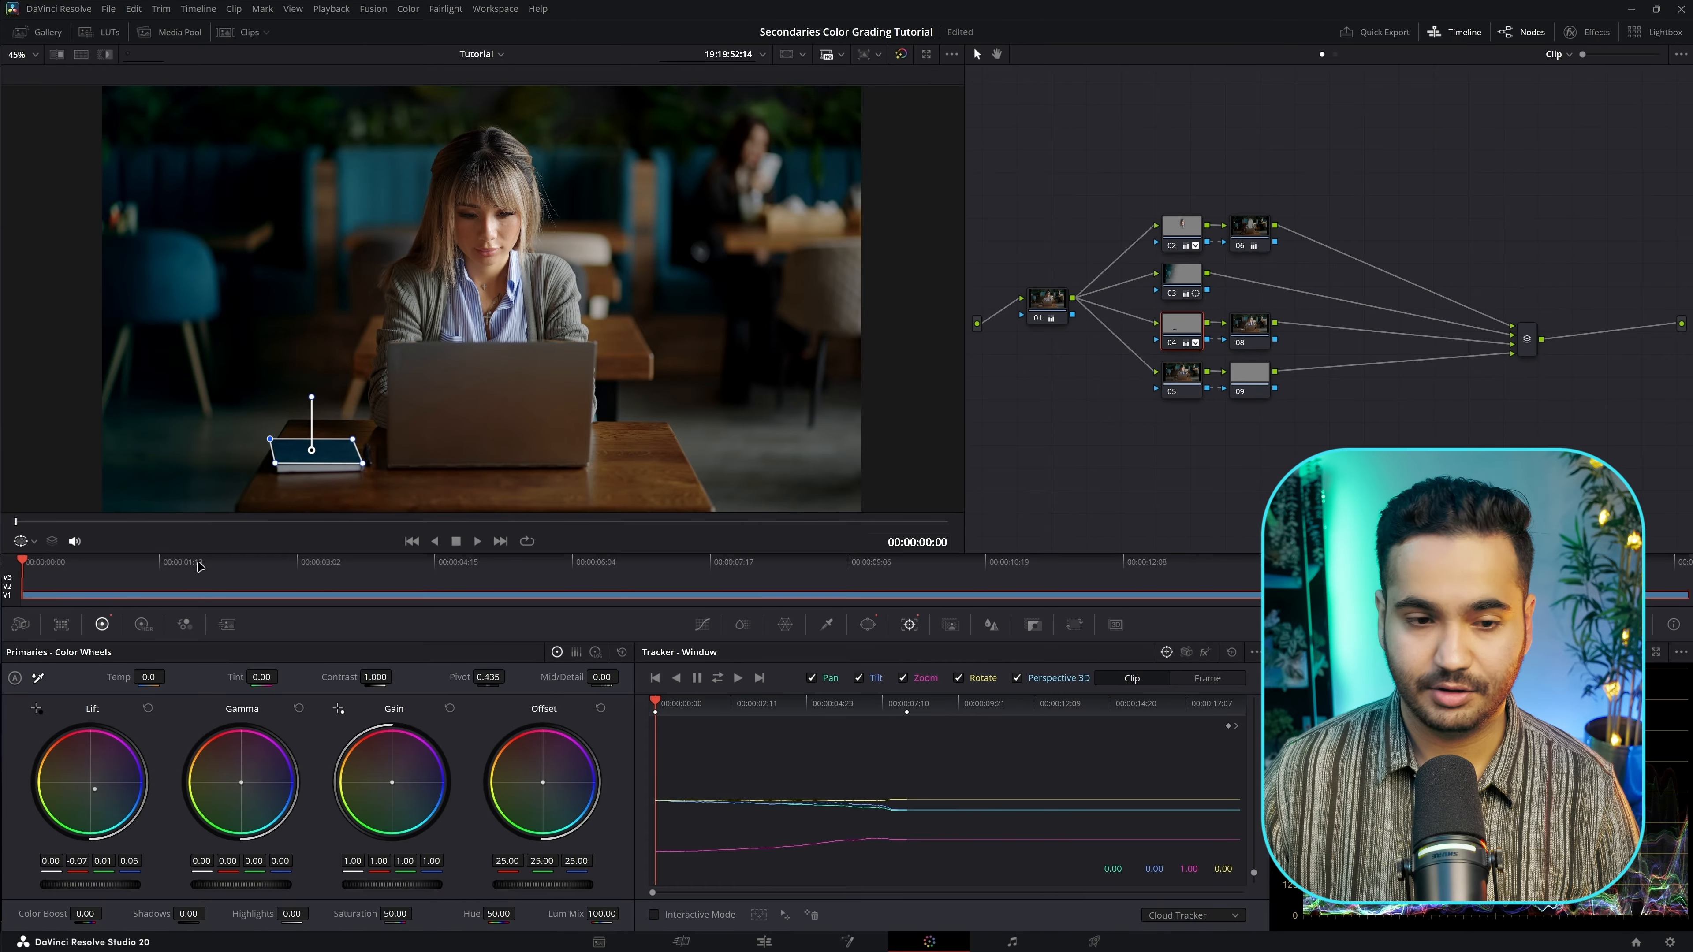
pyautogui.click(31, 541)
pyautogui.click(49, 565)
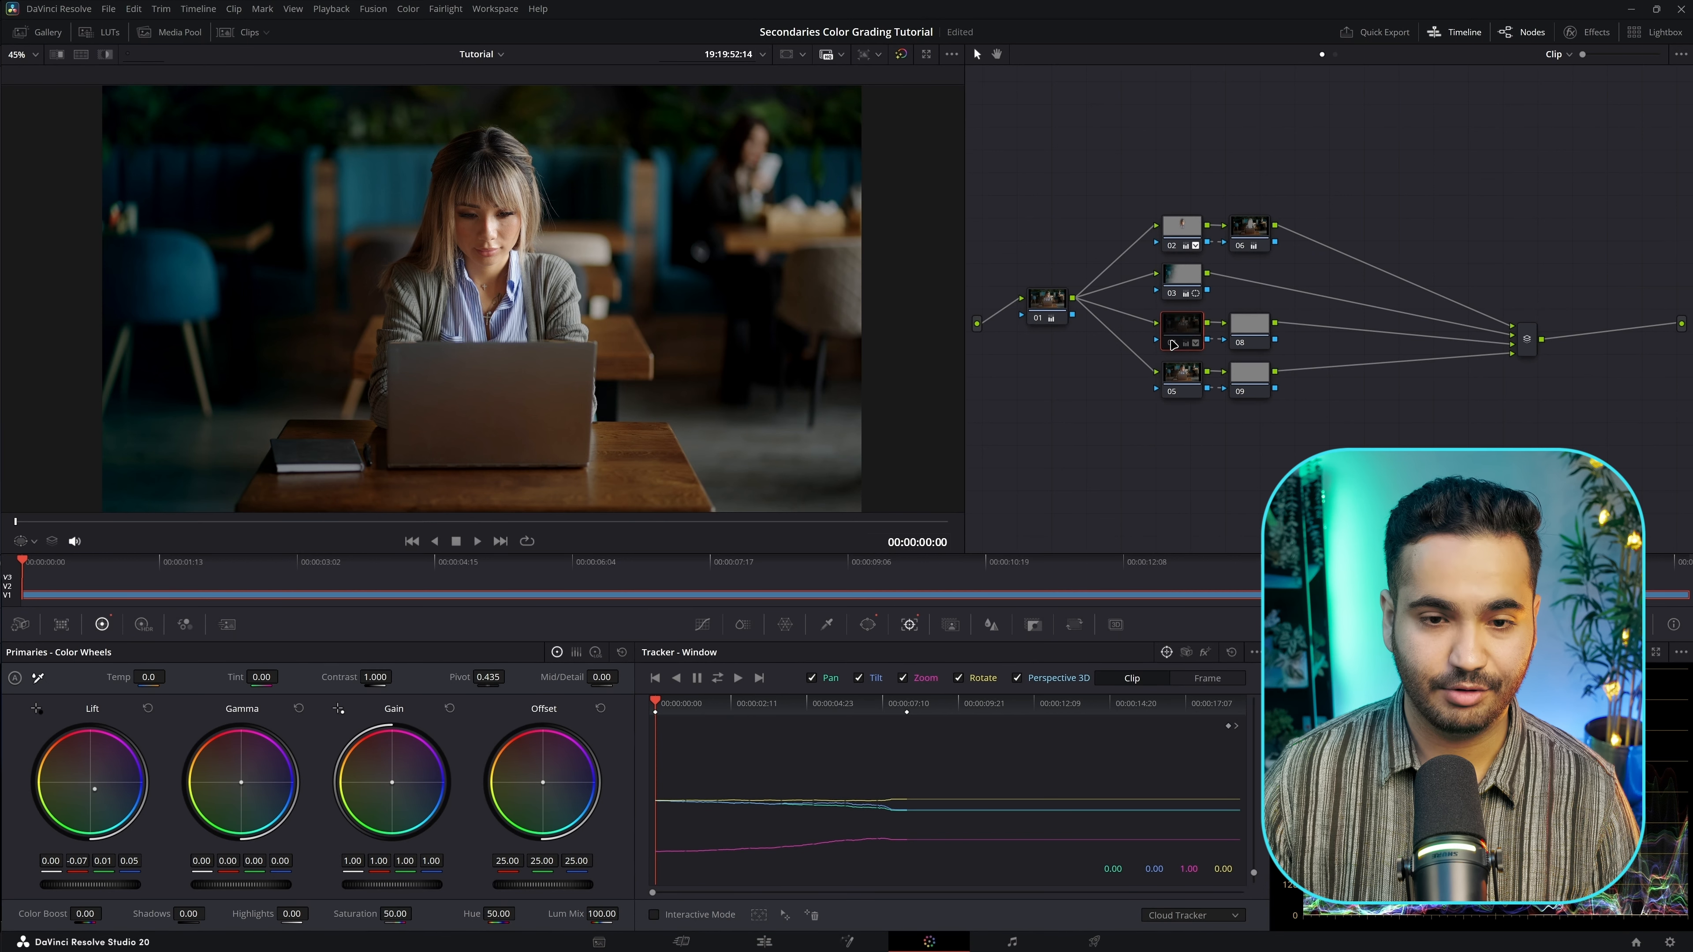
# - Delete the unused serial node after node 04 and undo the extra deletion of the one after node 05
pyautogui.click(1248, 329)
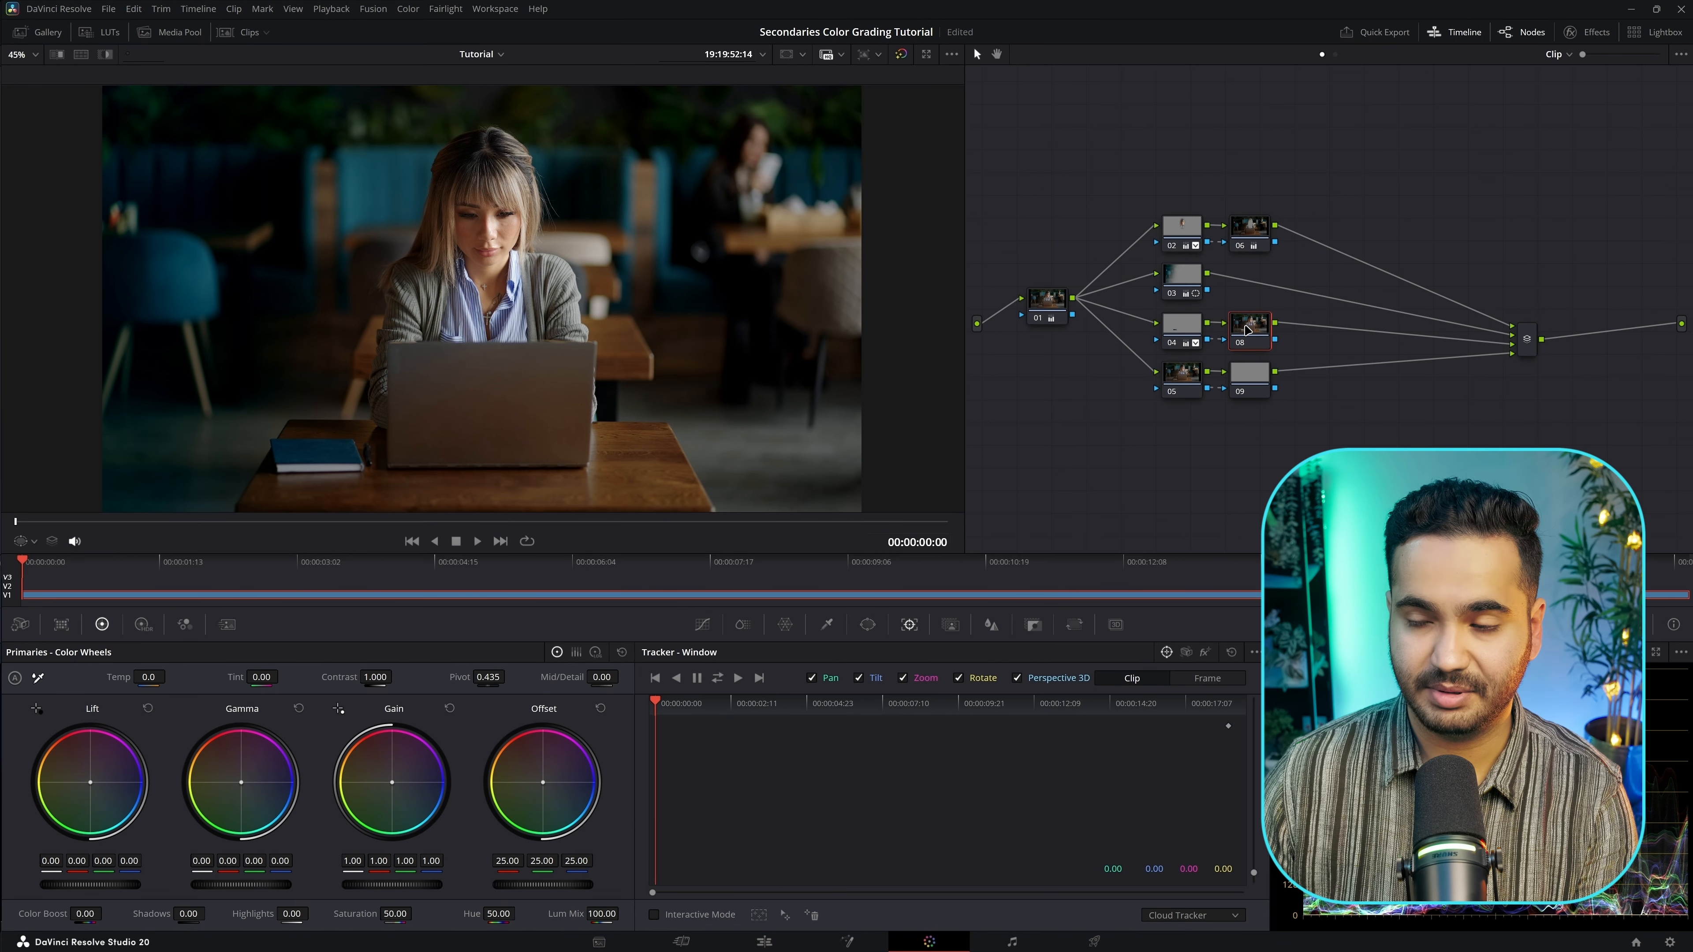
pyautogui.press('Delete')
pyautogui.press('Delete')
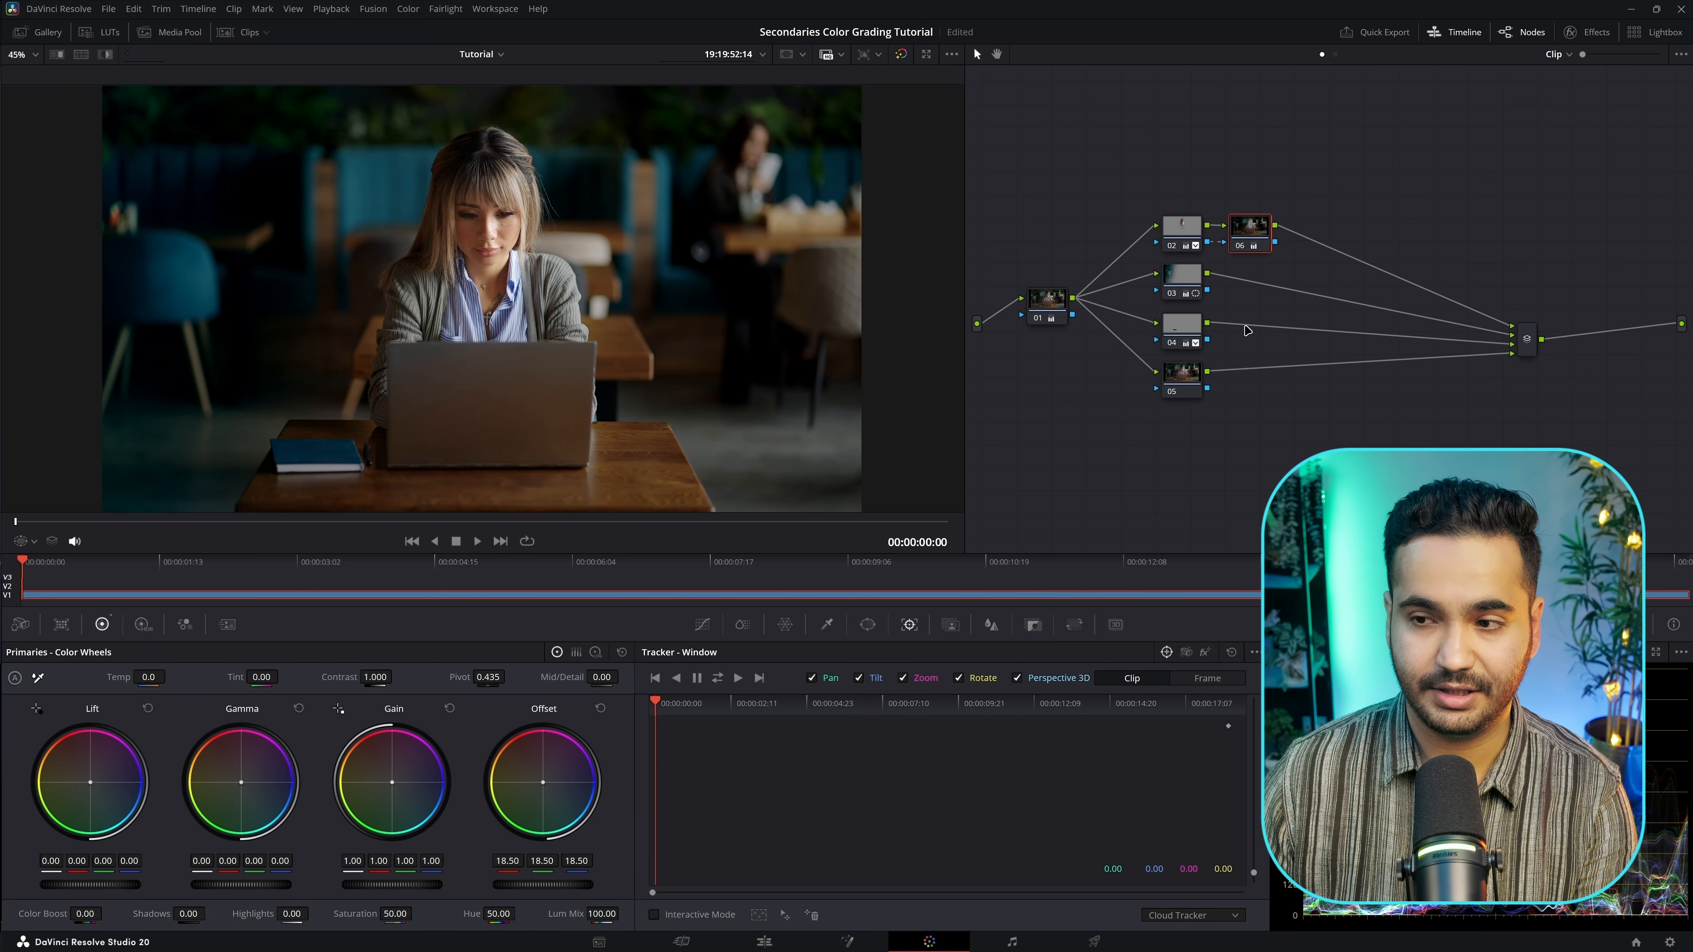
pyautogui.hotkey('ctrl', 'z')
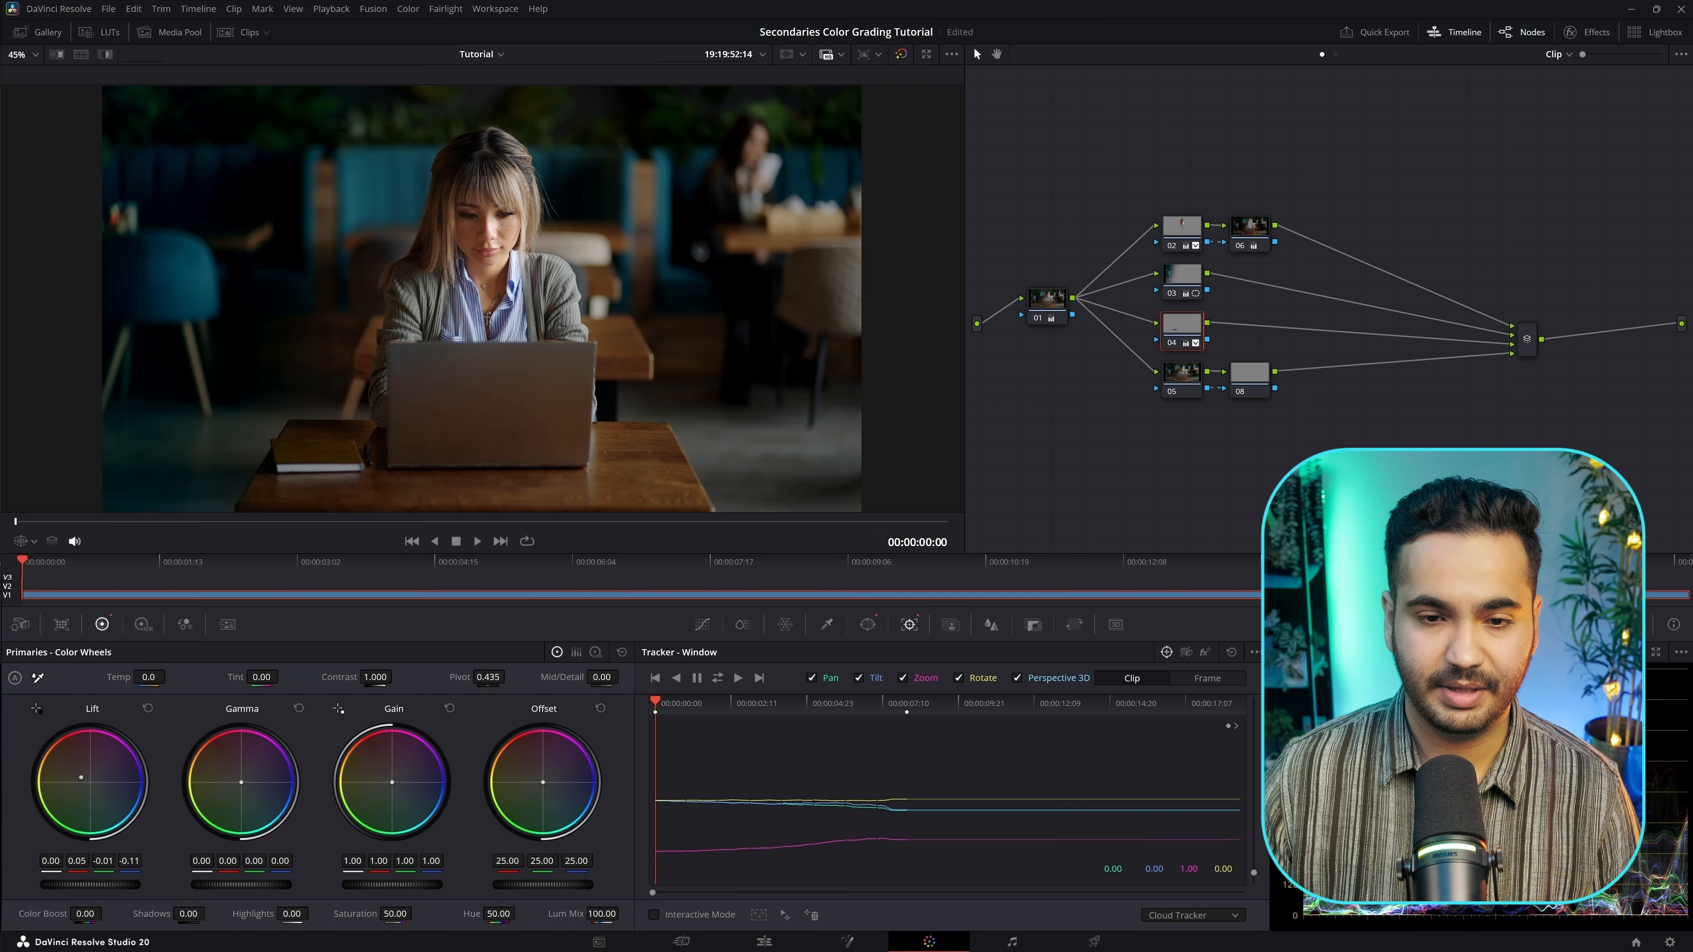
# - Retint the book on node 04 teal with Lift red -0.09, green 0.01 and blue 0.04
pyautogui.moveTo(106, 777); pyautogui.dragTo(106, 791)
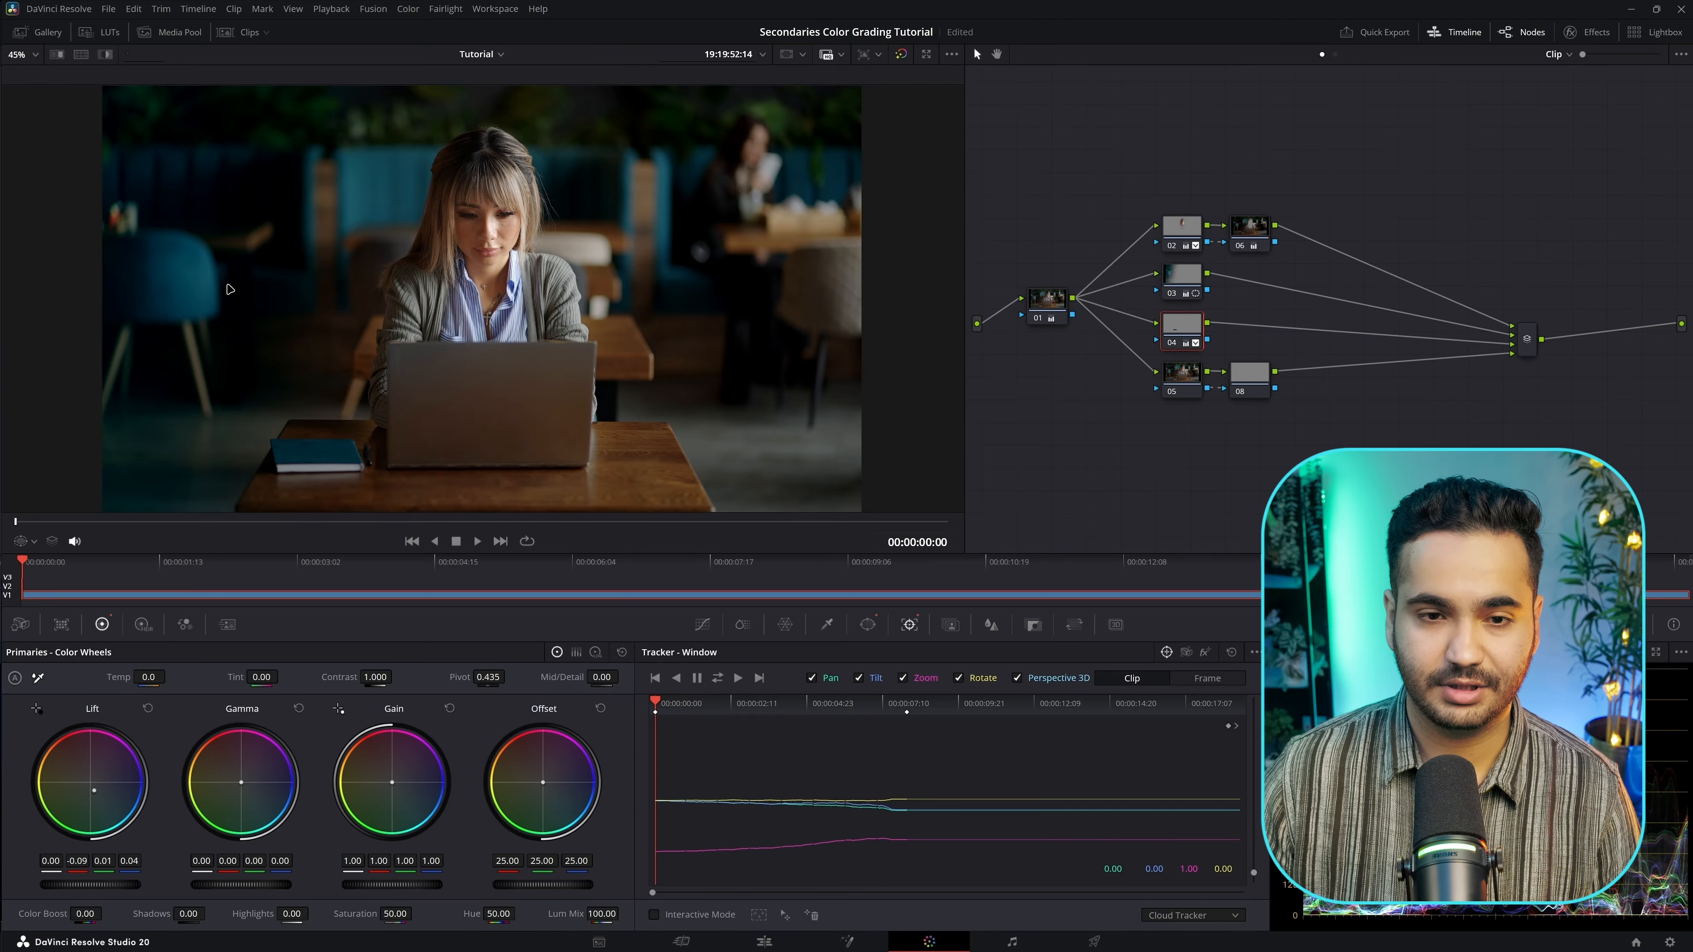
# - Add a circle window on node 05 and stretch it into a wide soft ellipse, size about 60, aspect about 68, softness about 19
pyautogui.click(1168, 396)
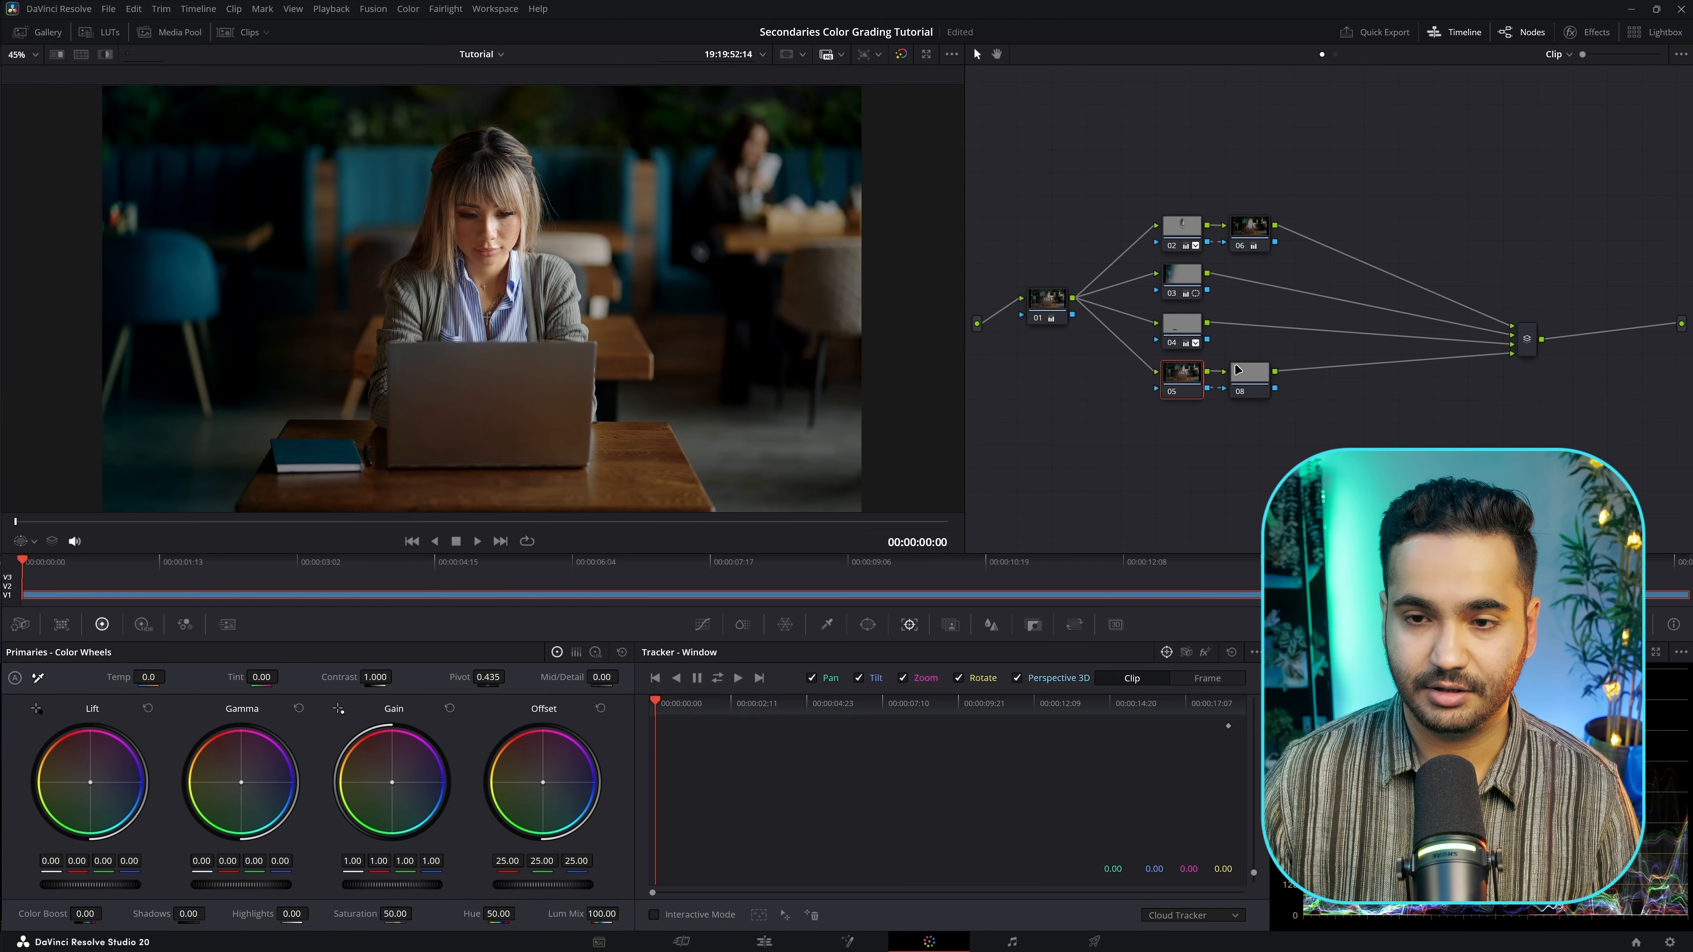
pyautogui.click(867, 625)
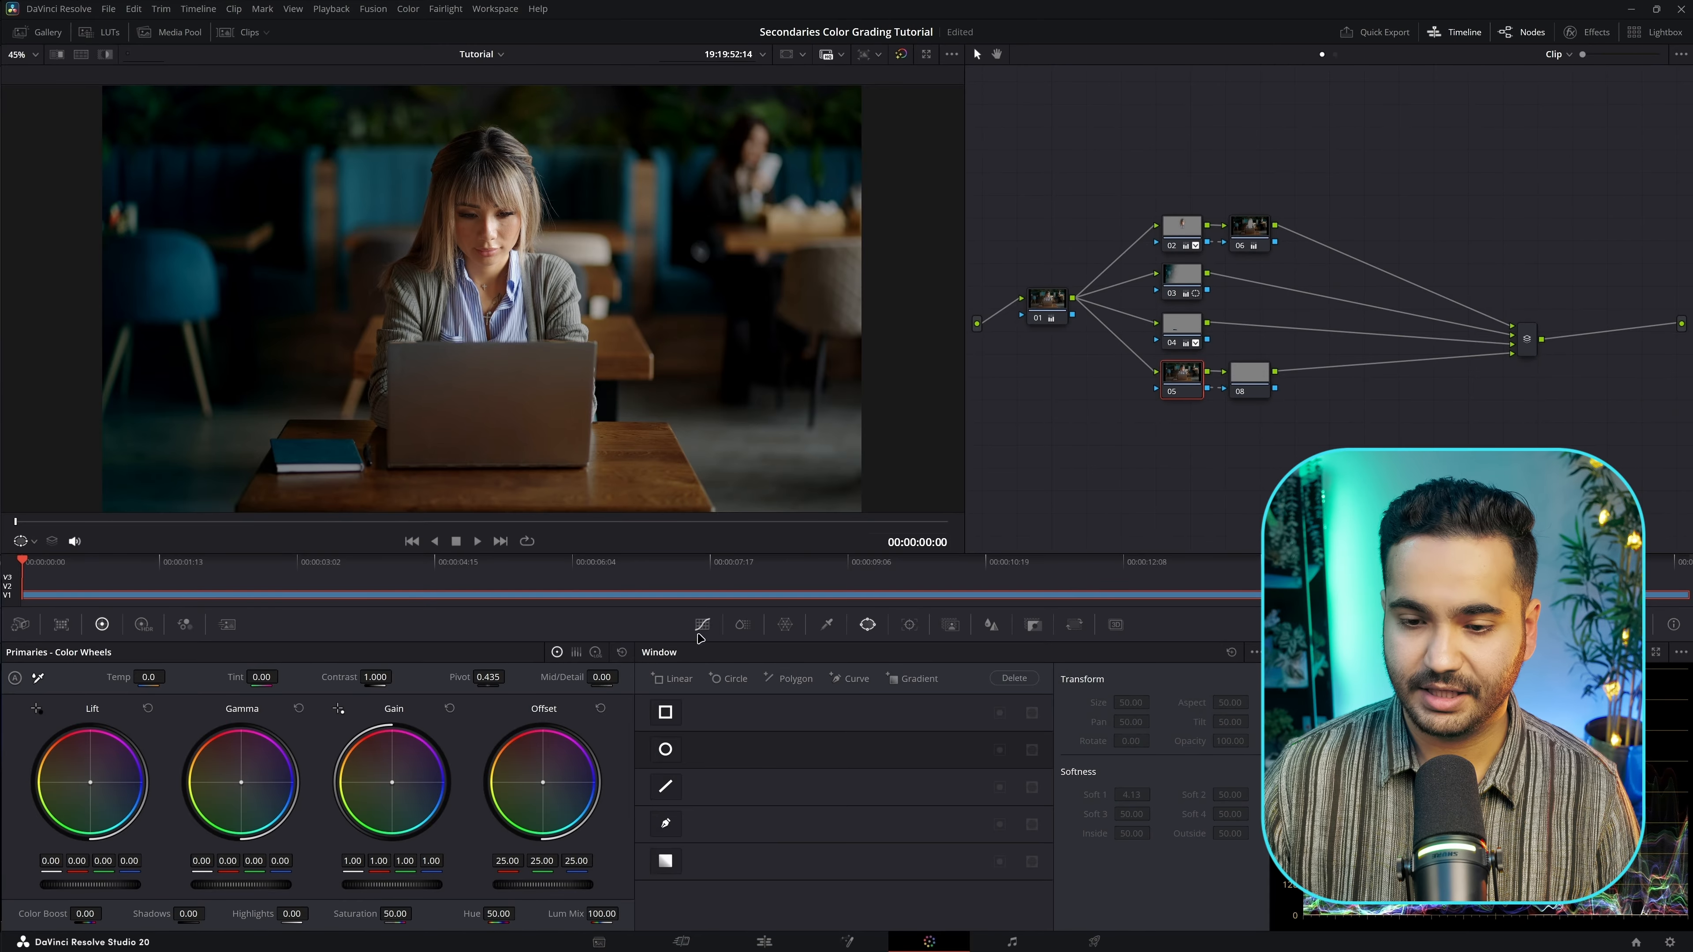
pyautogui.click(665, 750)
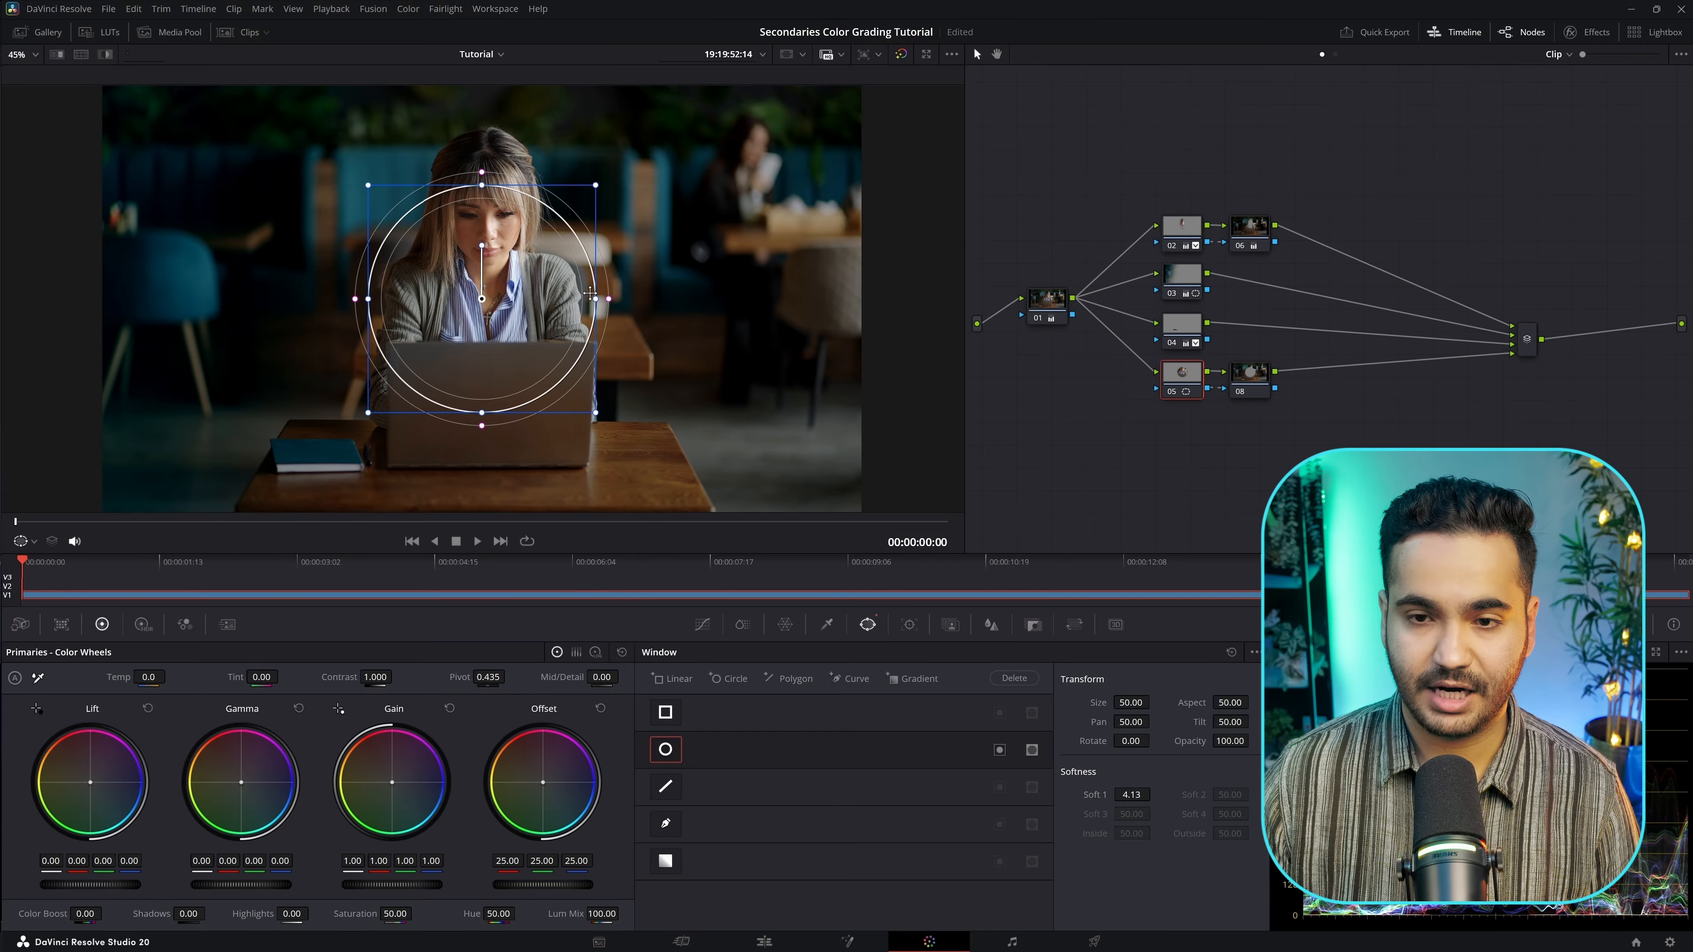
pyautogui.moveTo(590, 294); pyautogui.dragTo(779, 299)
pyautogui.moveTo(481, 186); pyautogui.dragTo(484, 112)
pyautogui.scroll(-3, 549, 264)
pyautogui.moveTo(737, 290); pyautogui.dragTo(826, 286)
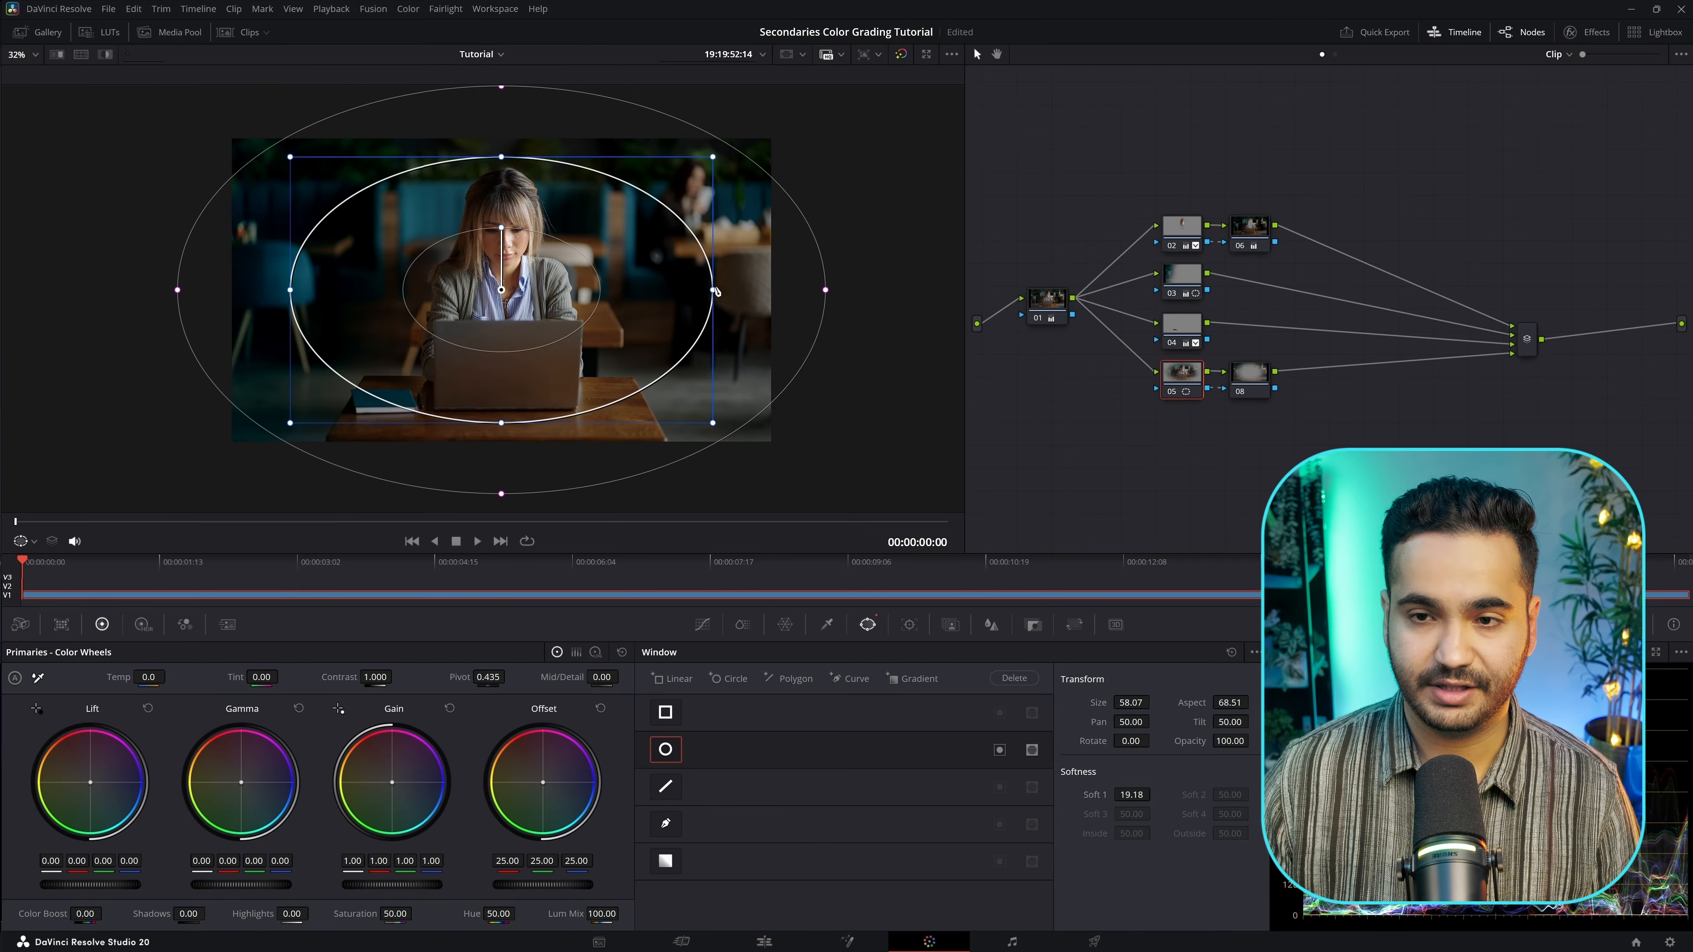
# - Delete the unused serial node 08 that follows node 05
pyautogui.click(1251, 392)
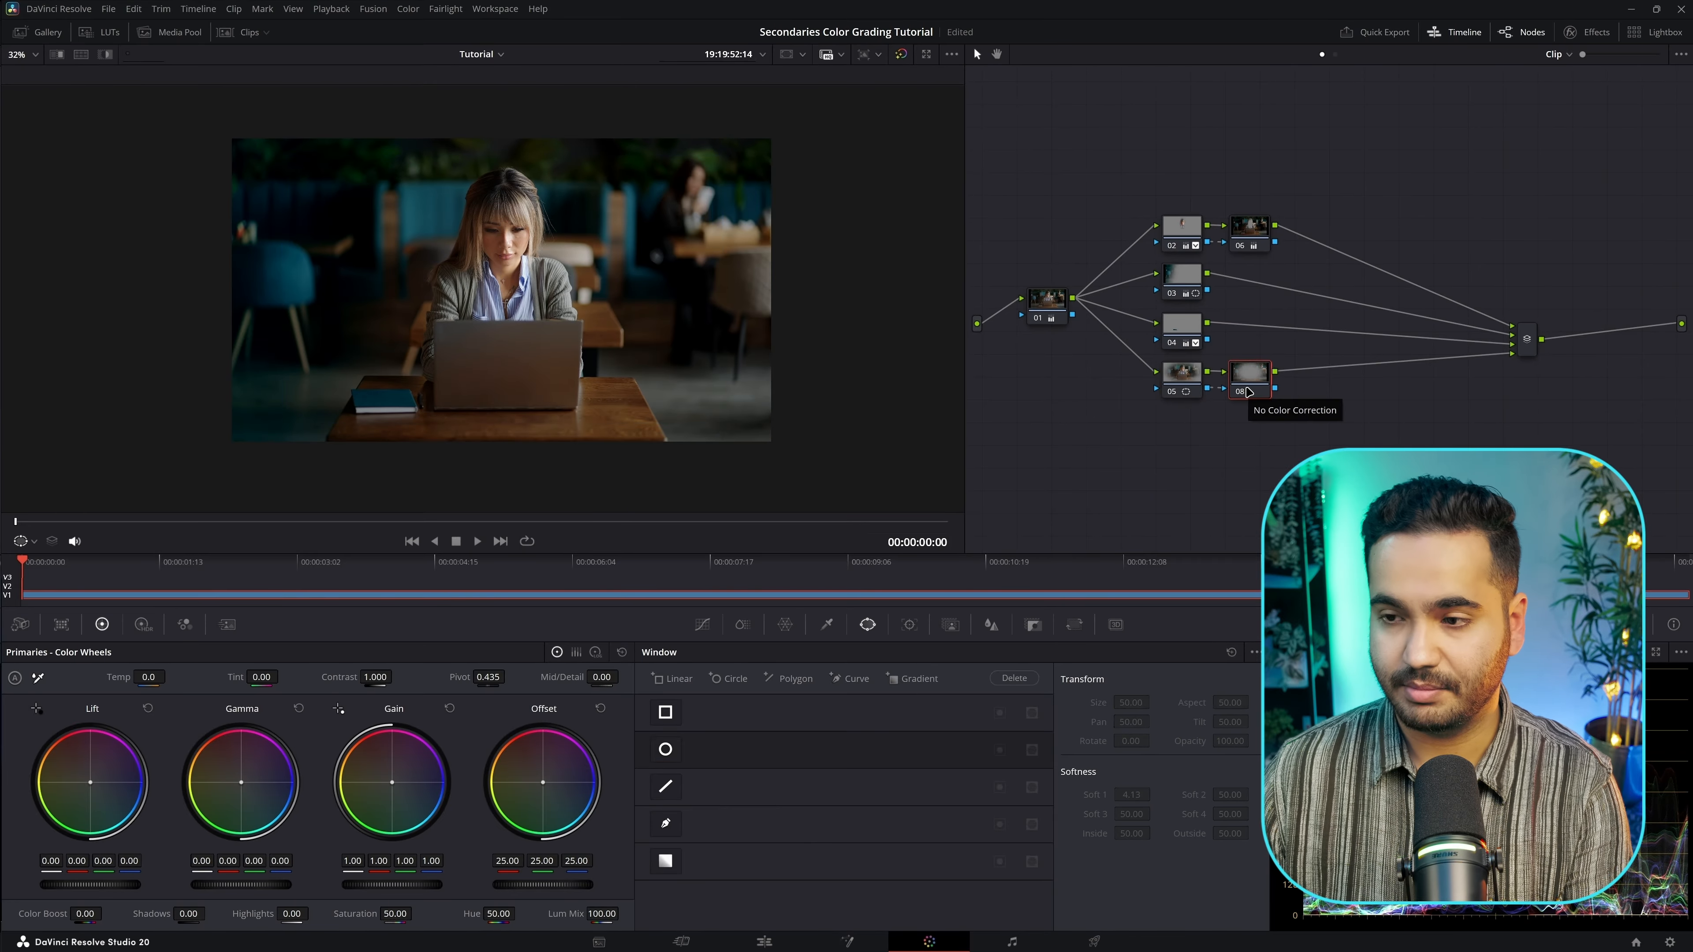
pyautogui.press('Delete')
# - Invert the ellipse window on node 05 and move it up slightly to a tilt of about 51
pyautogui.click(1197, 377)
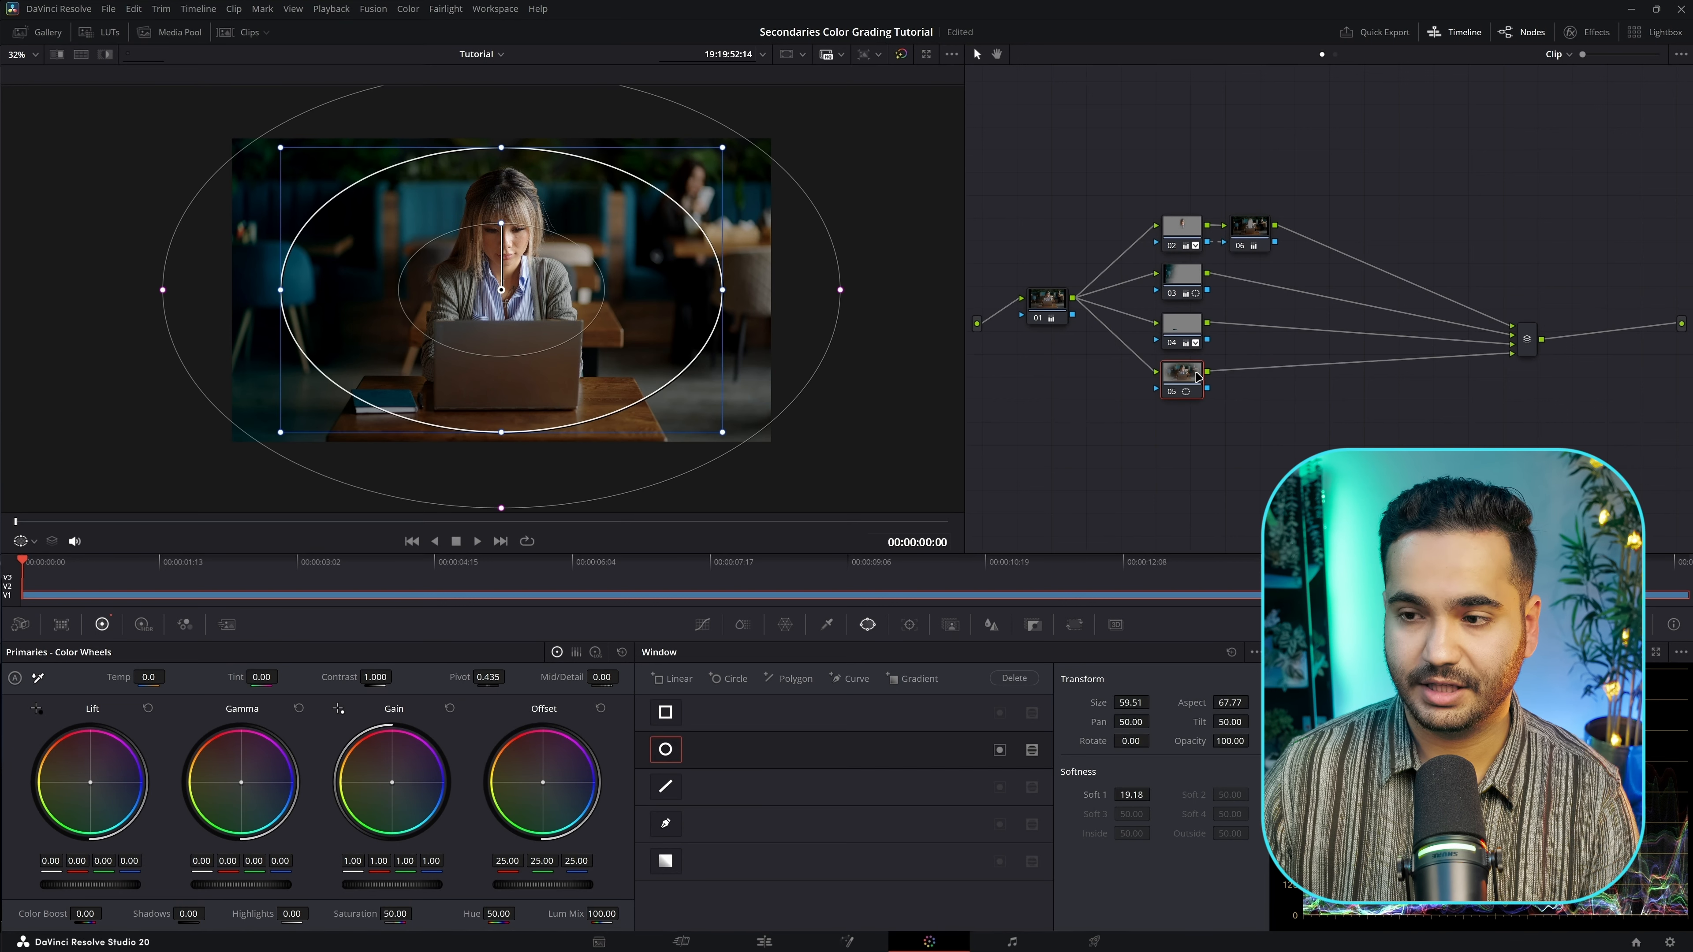
pyautogui.click(1000, 749)
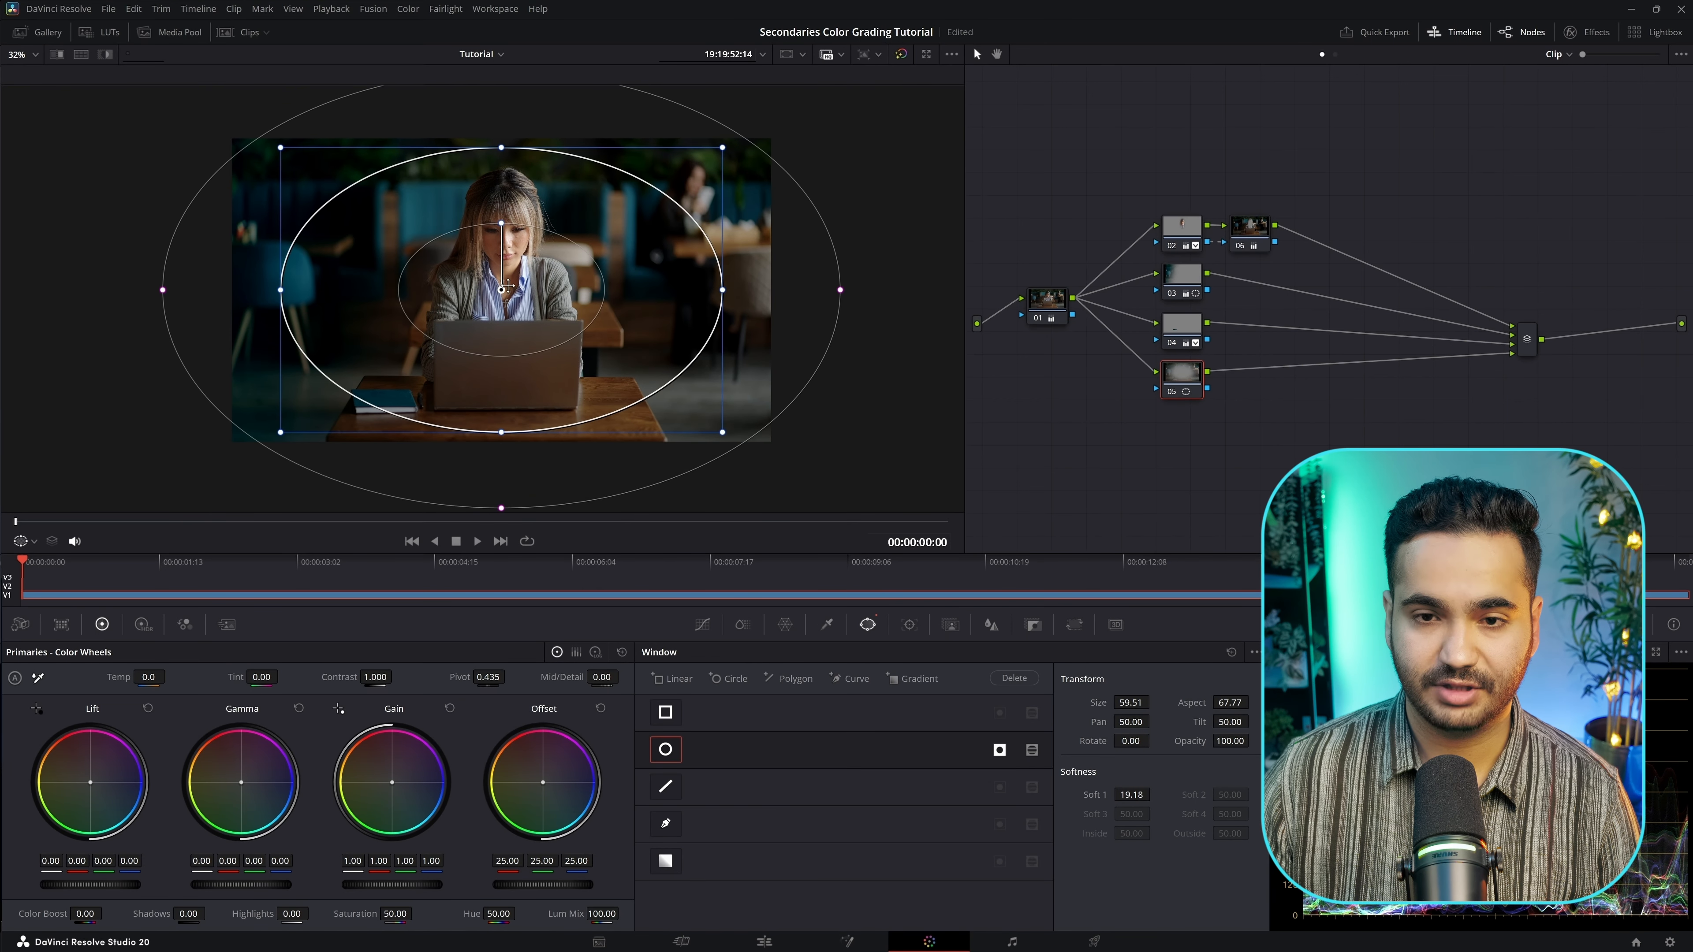
pyautogui.moveTo(506, 287); pyautogui.dragTo(507, 272)
# - Darken the frame's edges as a vignette by lowering node 05's Offset to 14.35, and hide the window outline
pyautogui.moveTo(573, 891); pyautogui.dragTo(528, 891)
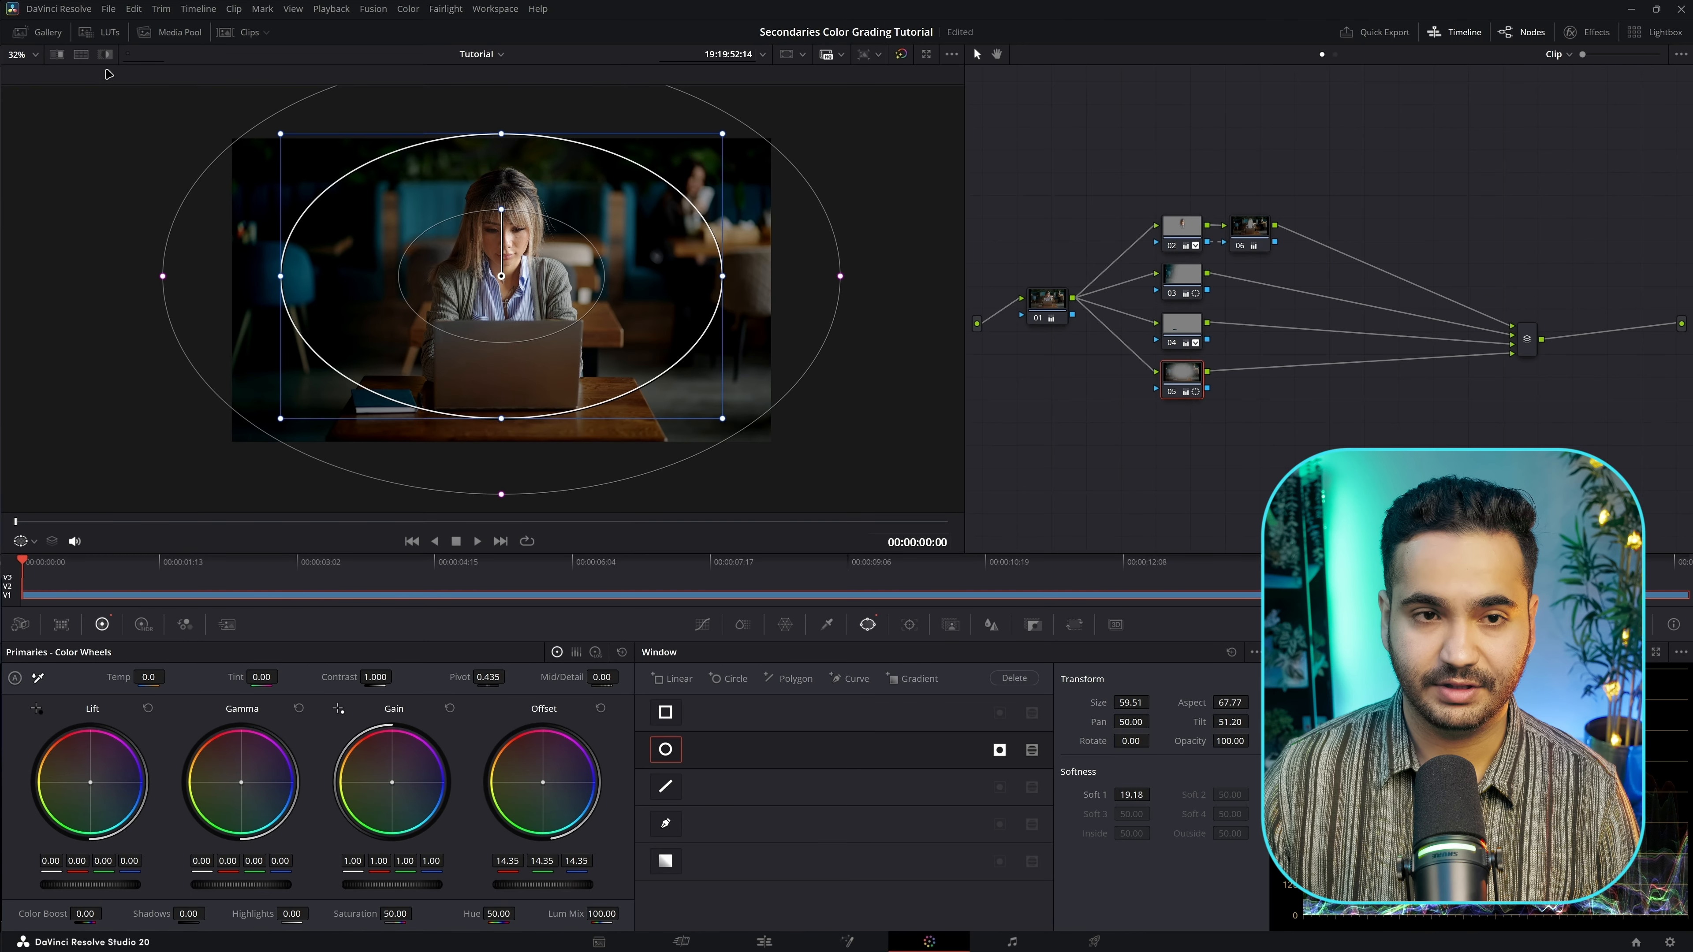
pyautogui.click(24, 541)
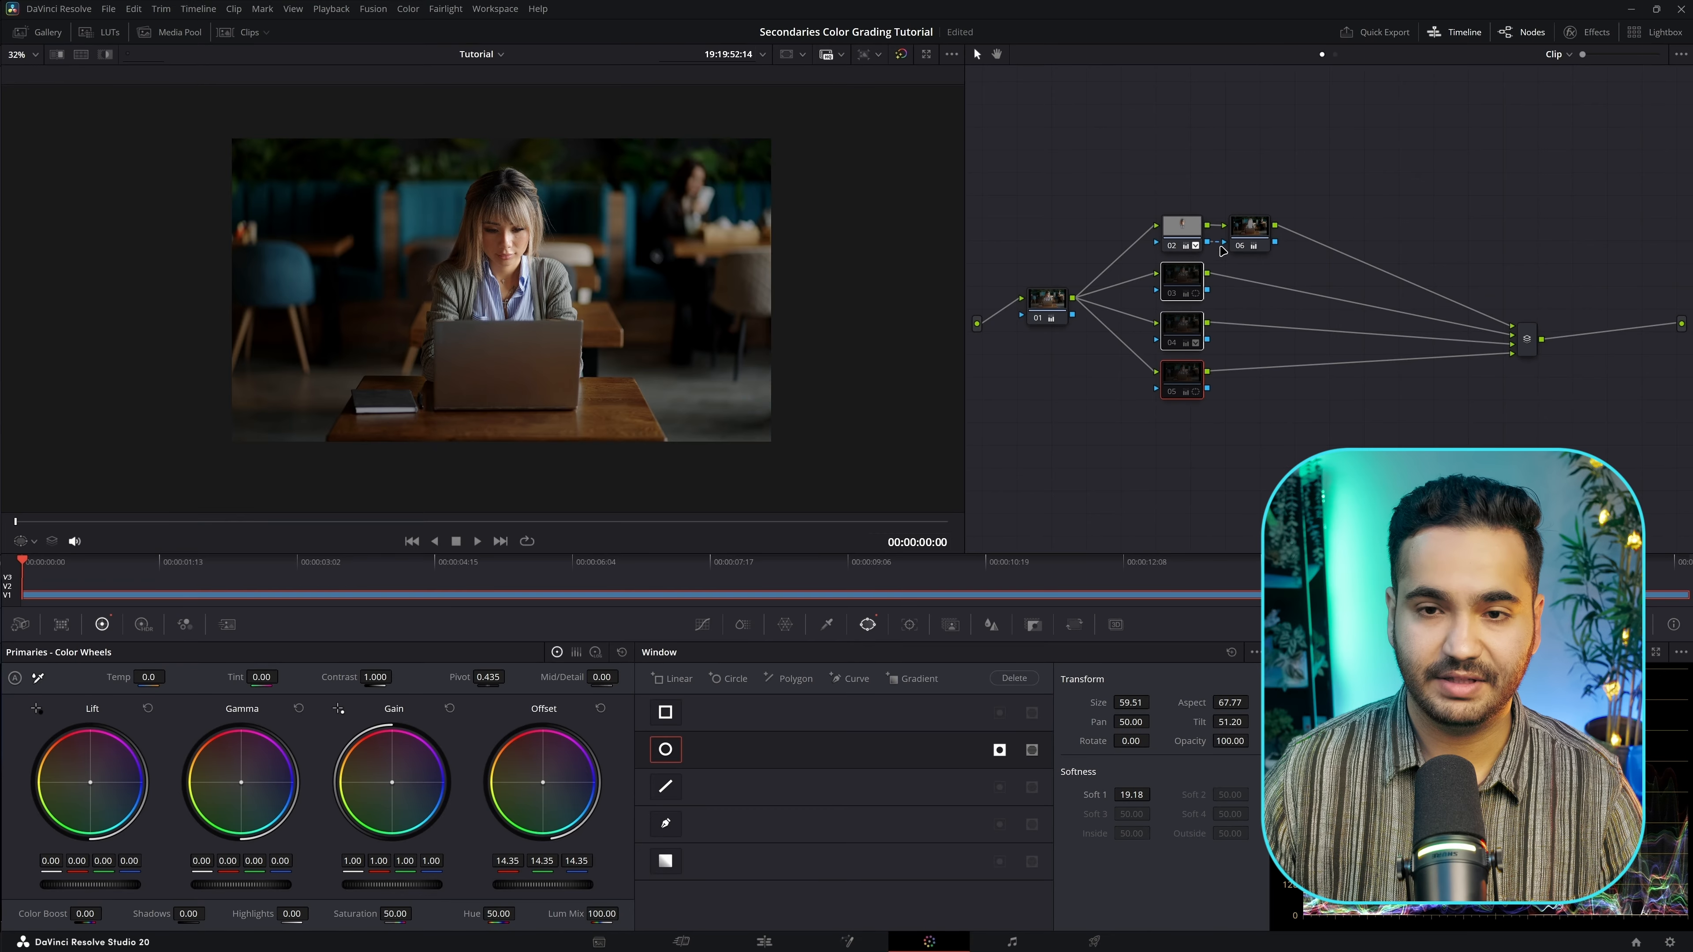
# - Disable nodes 02 and 06 so that every parallel window branch is bypassed
pyautogui.moveTo(1160, 191); pyautogui.dragTo(1275, 253)
pyautogui.hotkey('ctrl', 'd')
pyautogui.hotkey('ctrl', 'd')
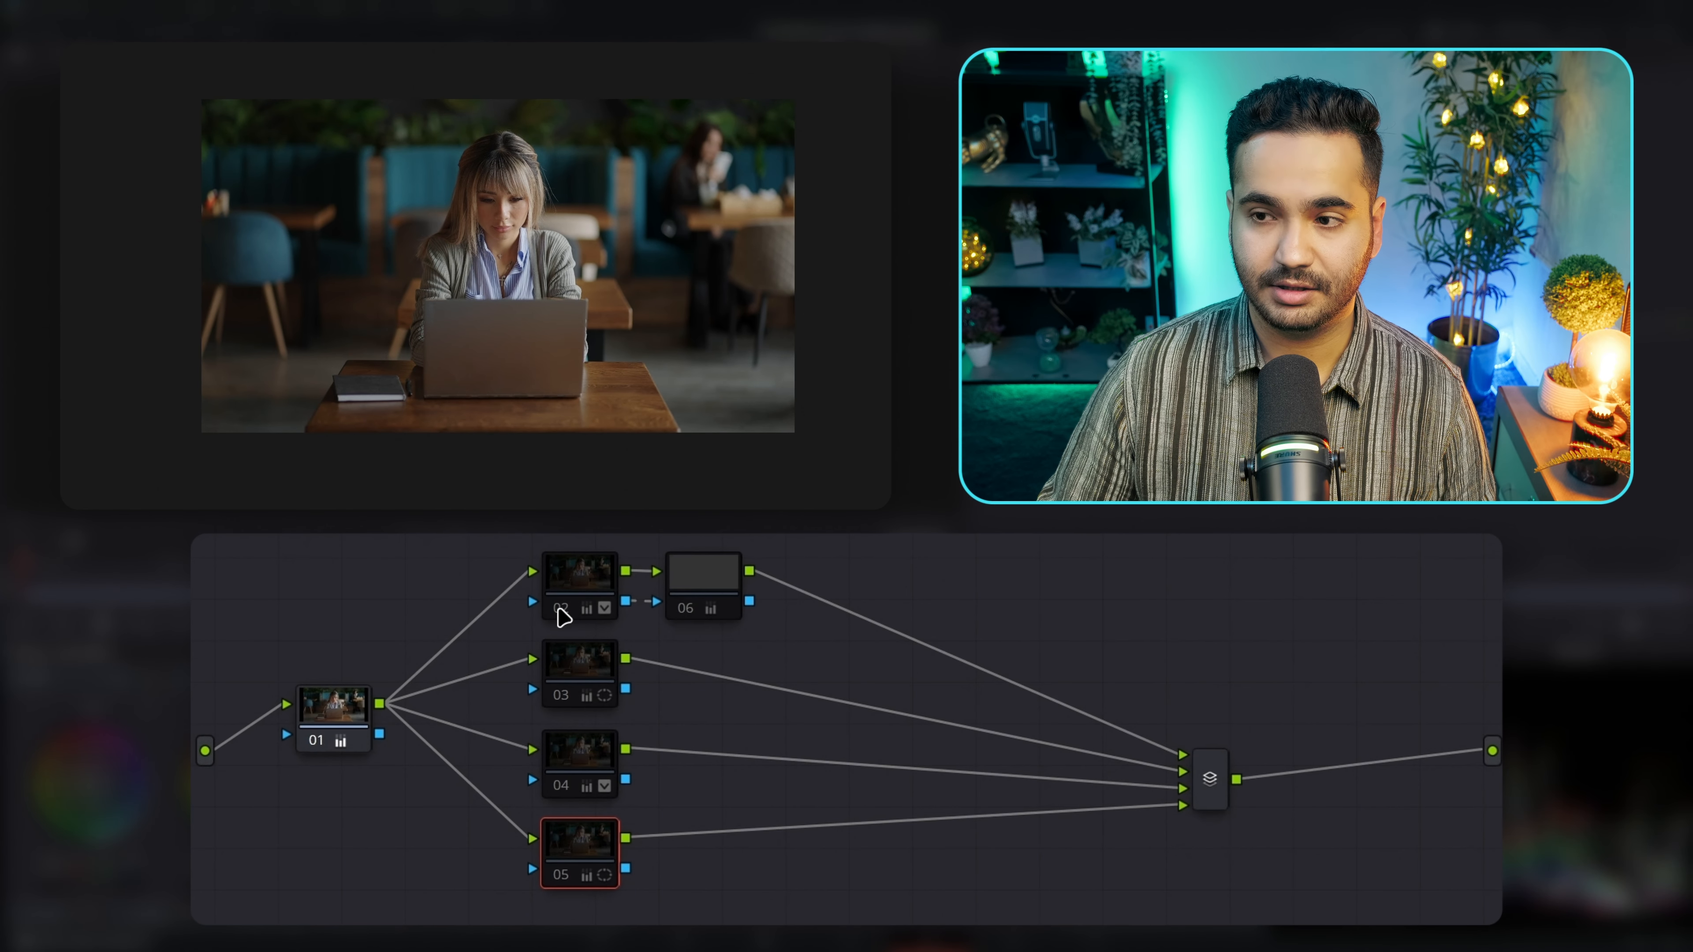
# - Toggle face node 02 off and on to compare its effect, leave it enabled, and re-enable node 06 after it
pyautogui.click(558, 610)
pyautogui.click(558, 610)
pyautogui.click(560, 610)
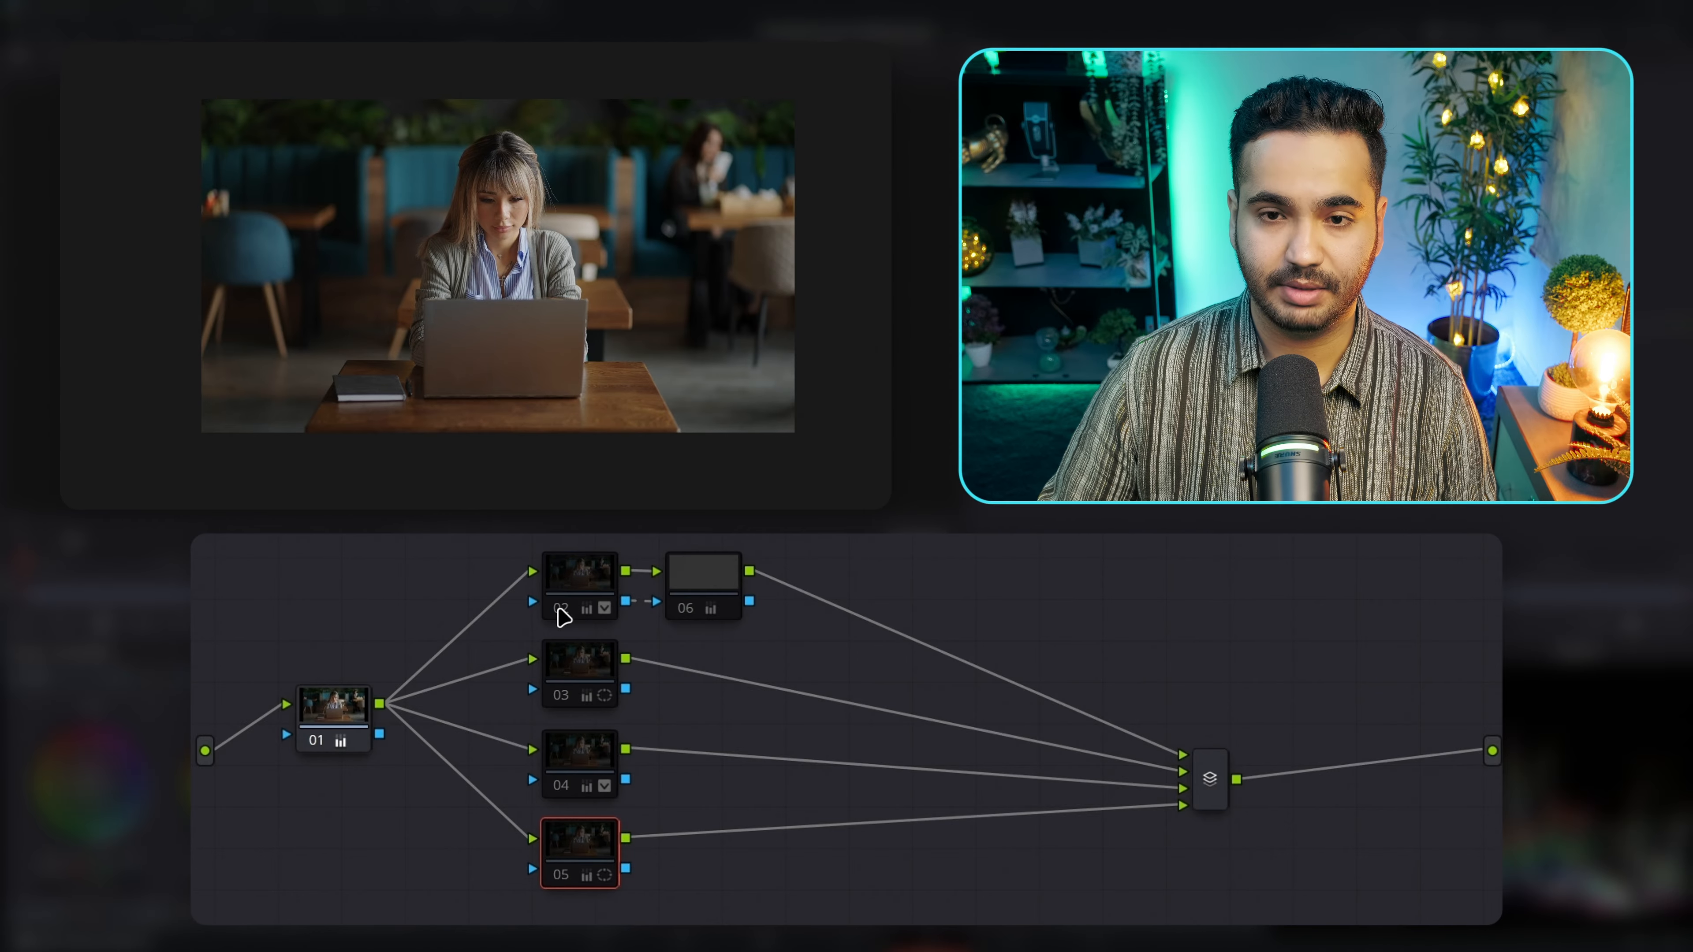
pyautogui.click(559, 610)
pyautogui.click(560, 610)
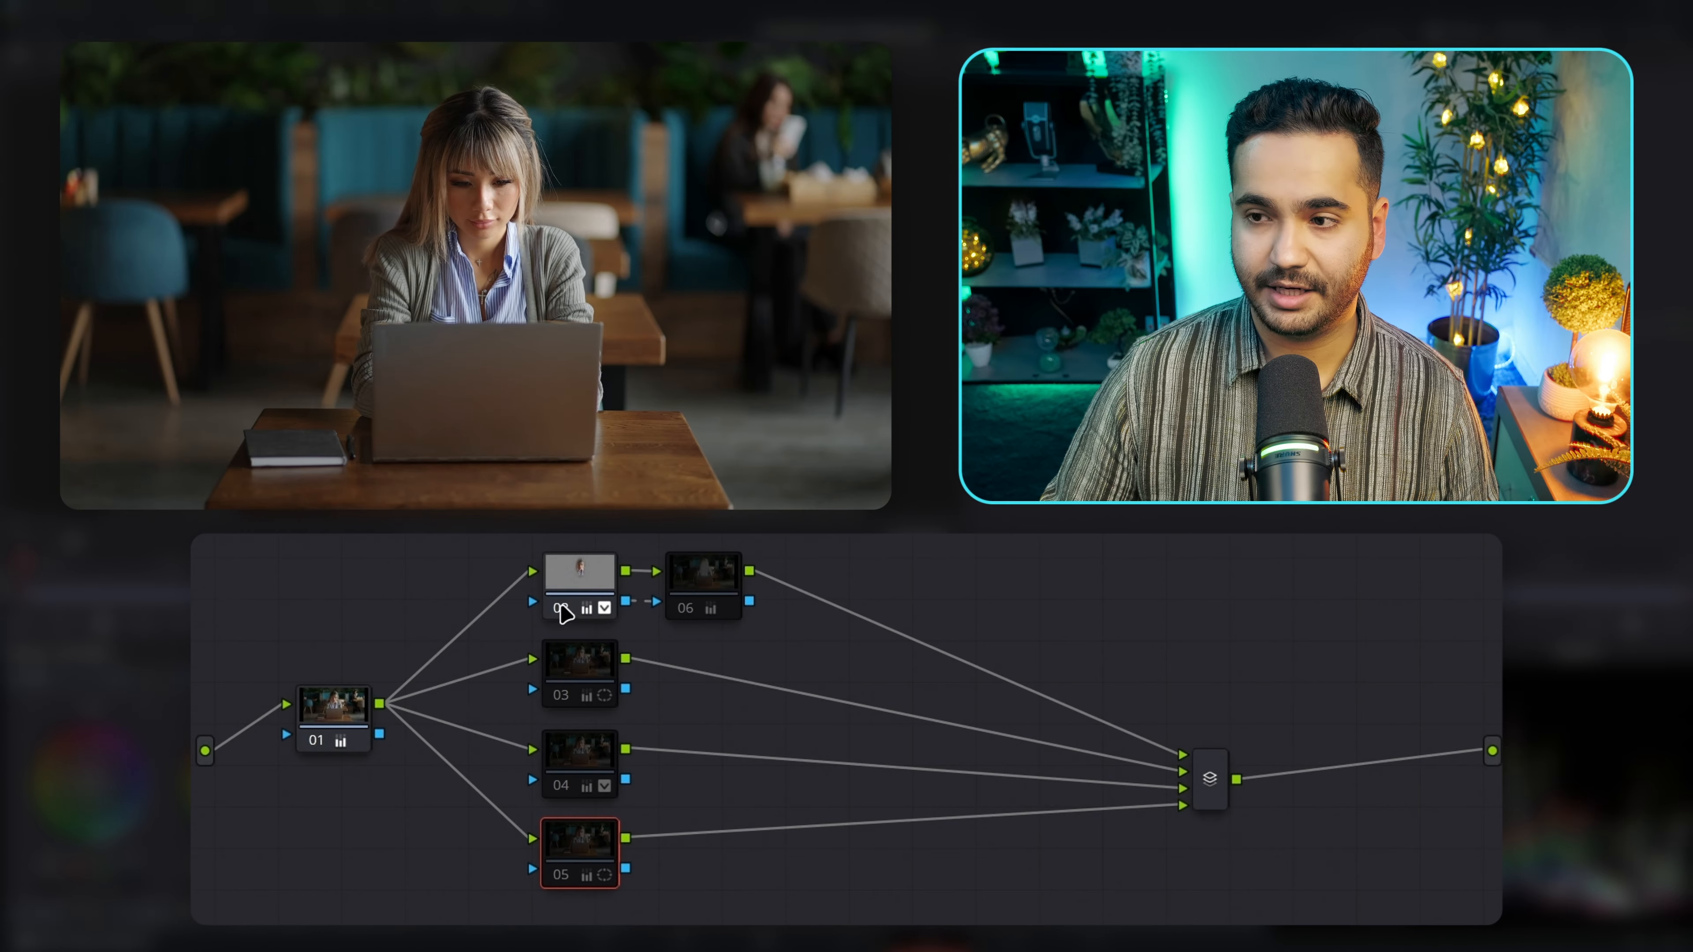
pyautogui.click(685, 614)
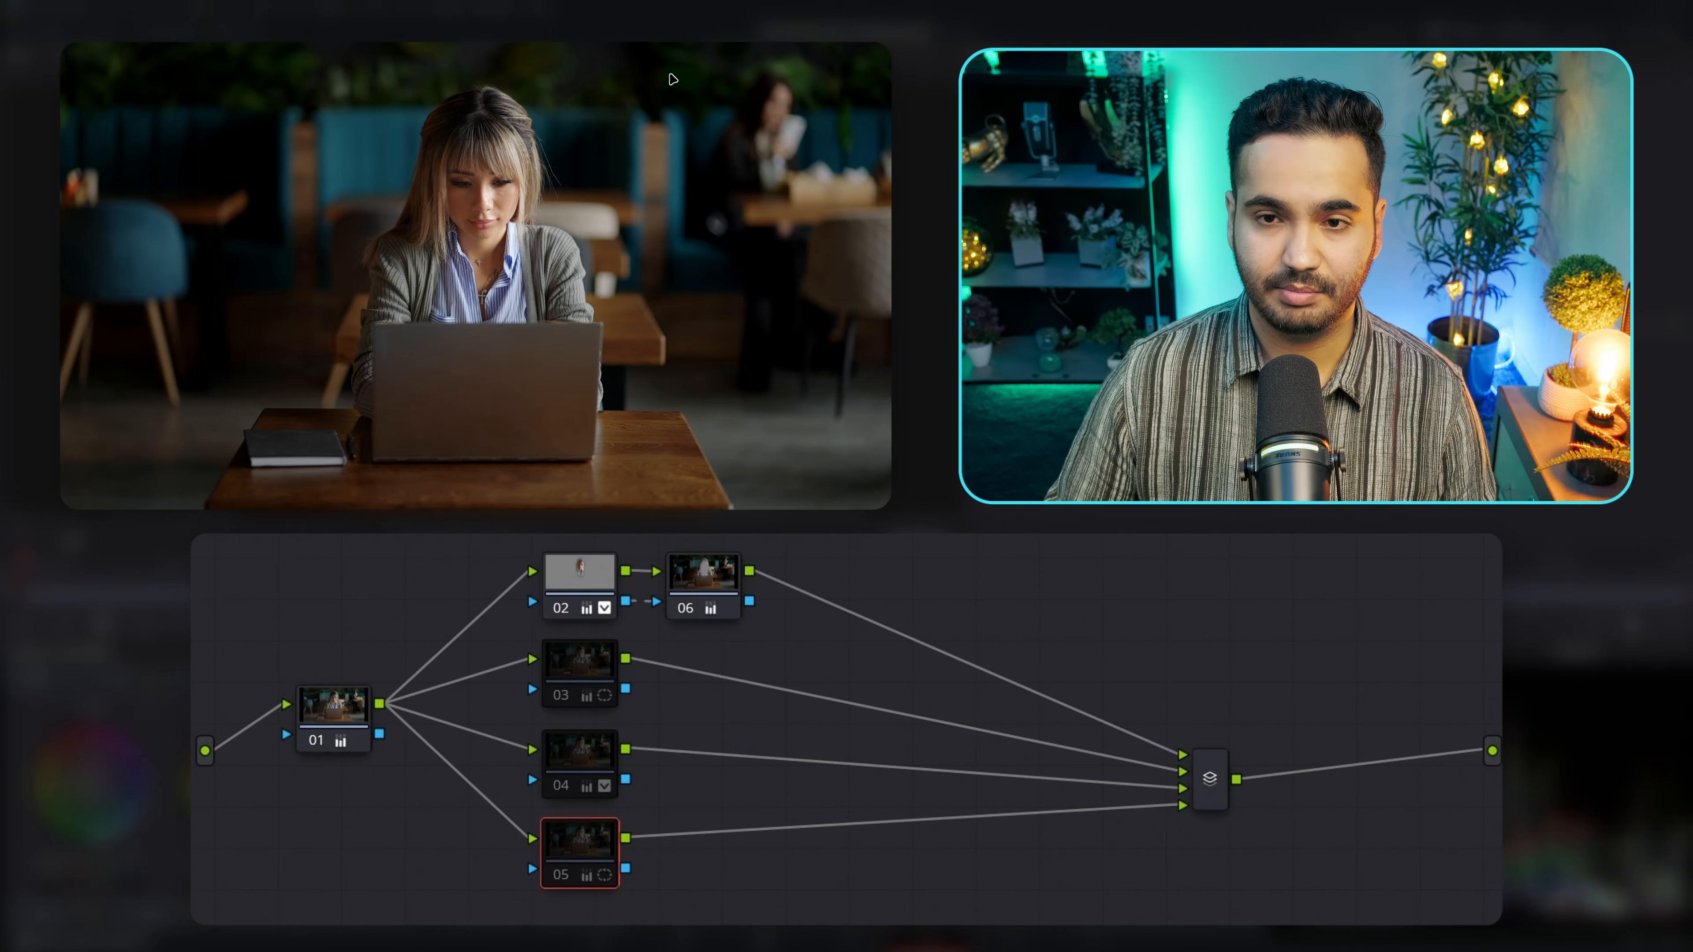
# - Re-enable gradient node 03, comparing it off and on, followed by book node 04 and vignette node 05
pyautogui.click(562, 696)
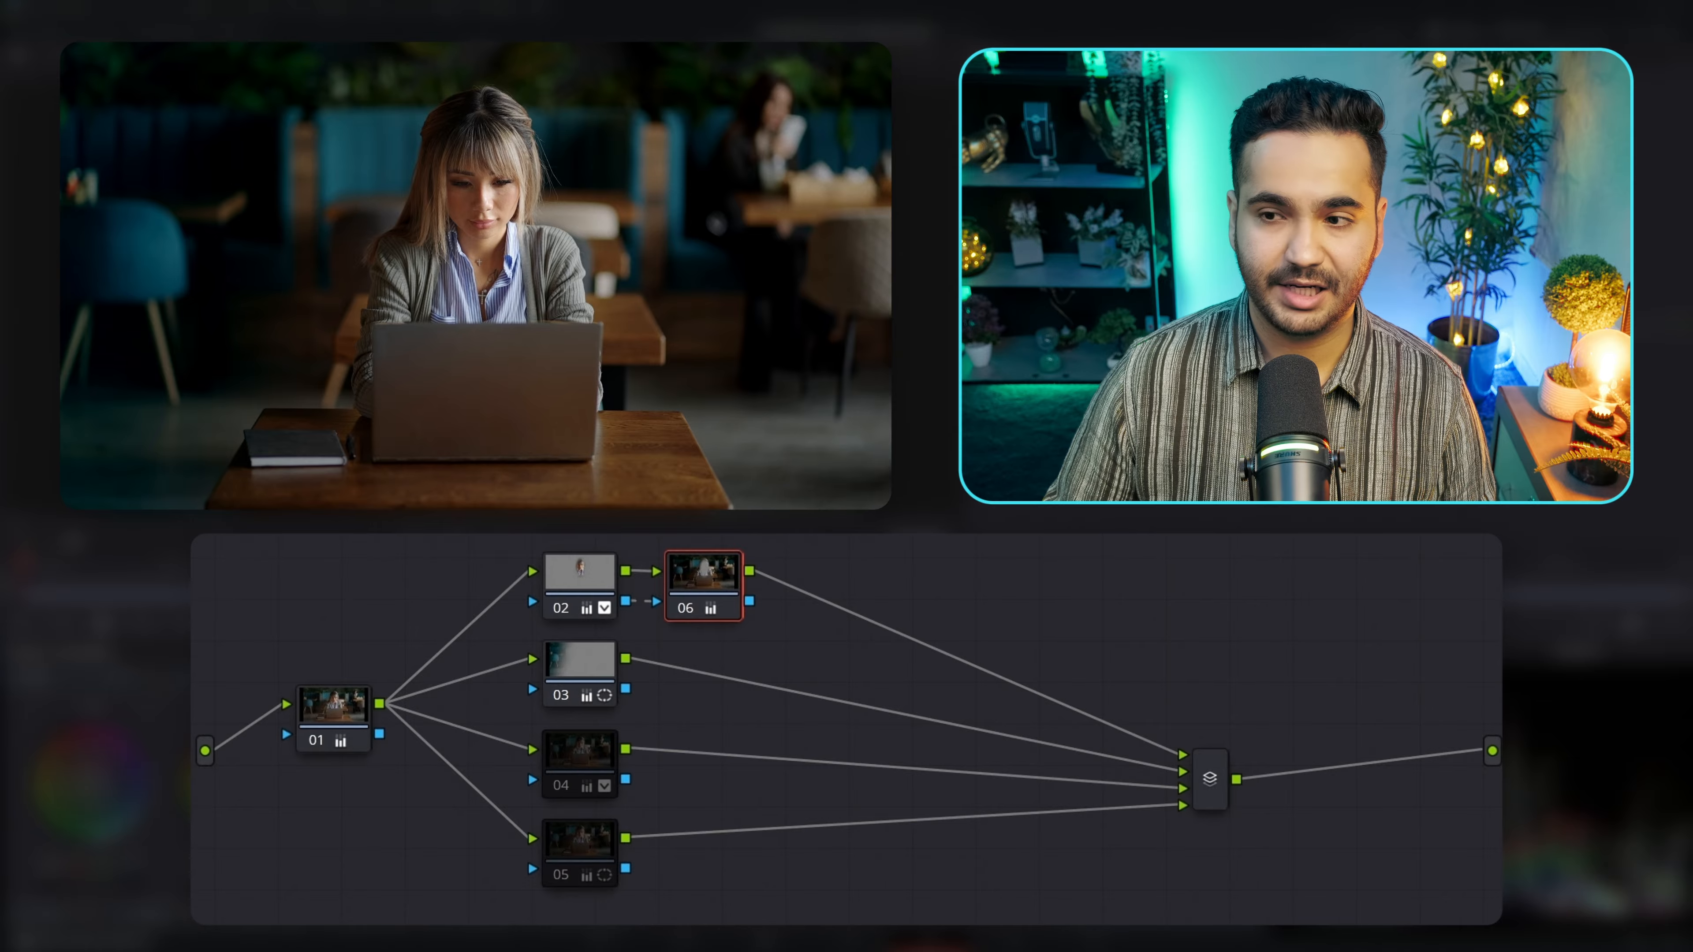
pyautogui.click(559, 699)
pyautogui.click(559, 699)
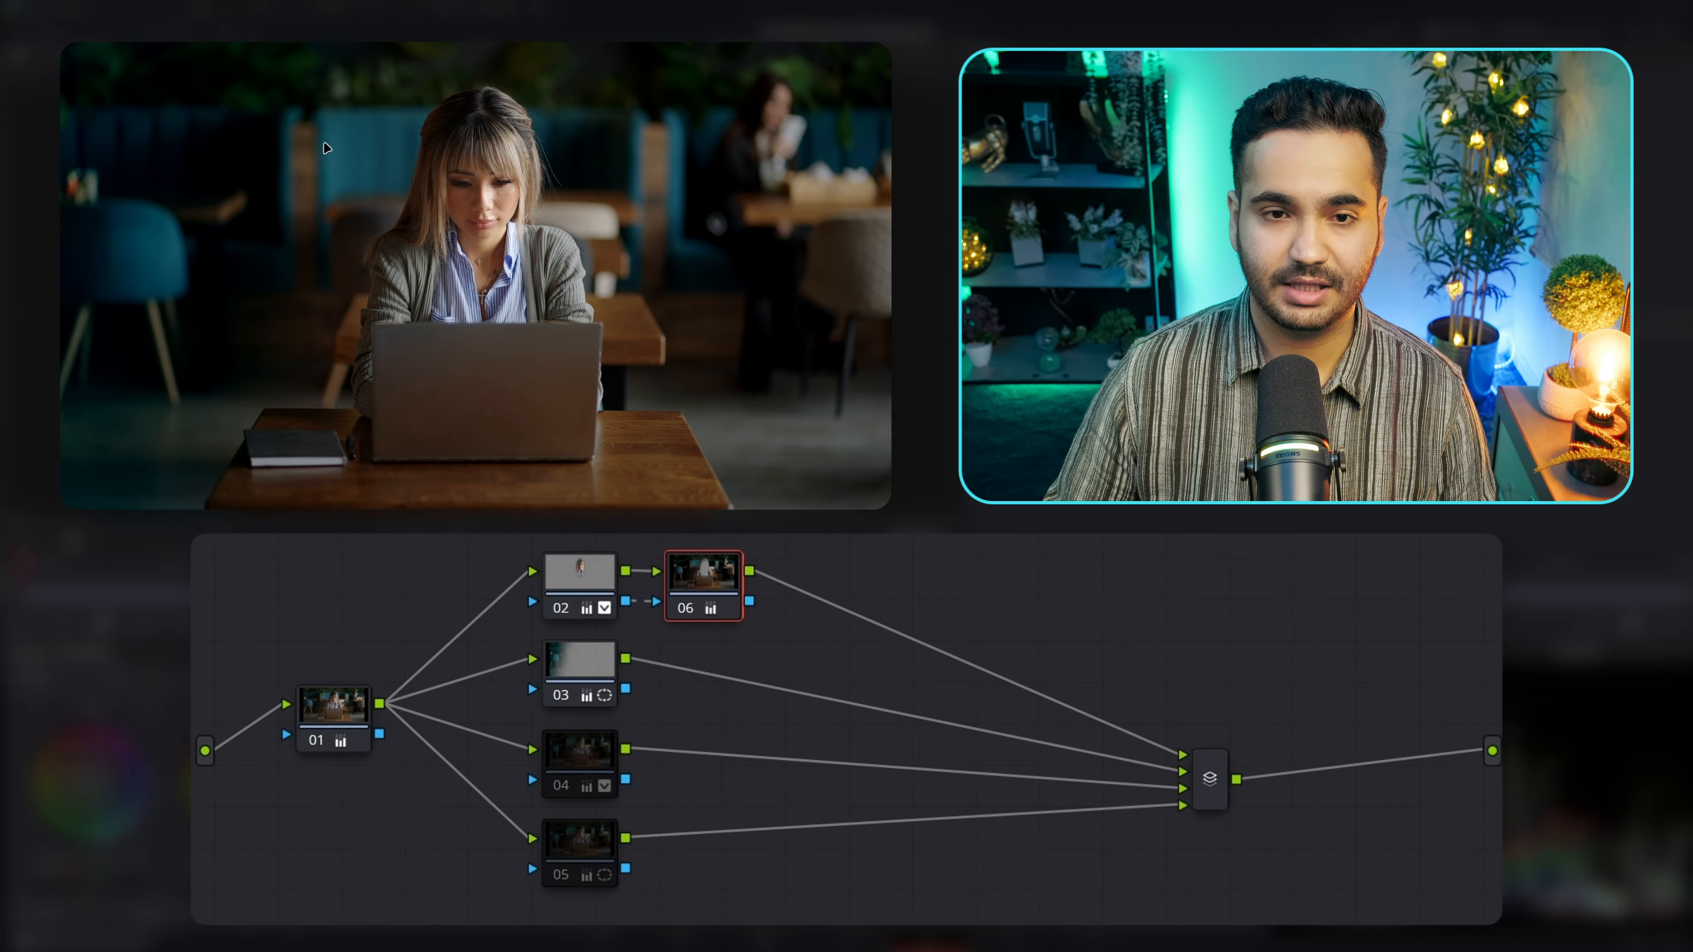
pyautogui.click(563, 788)
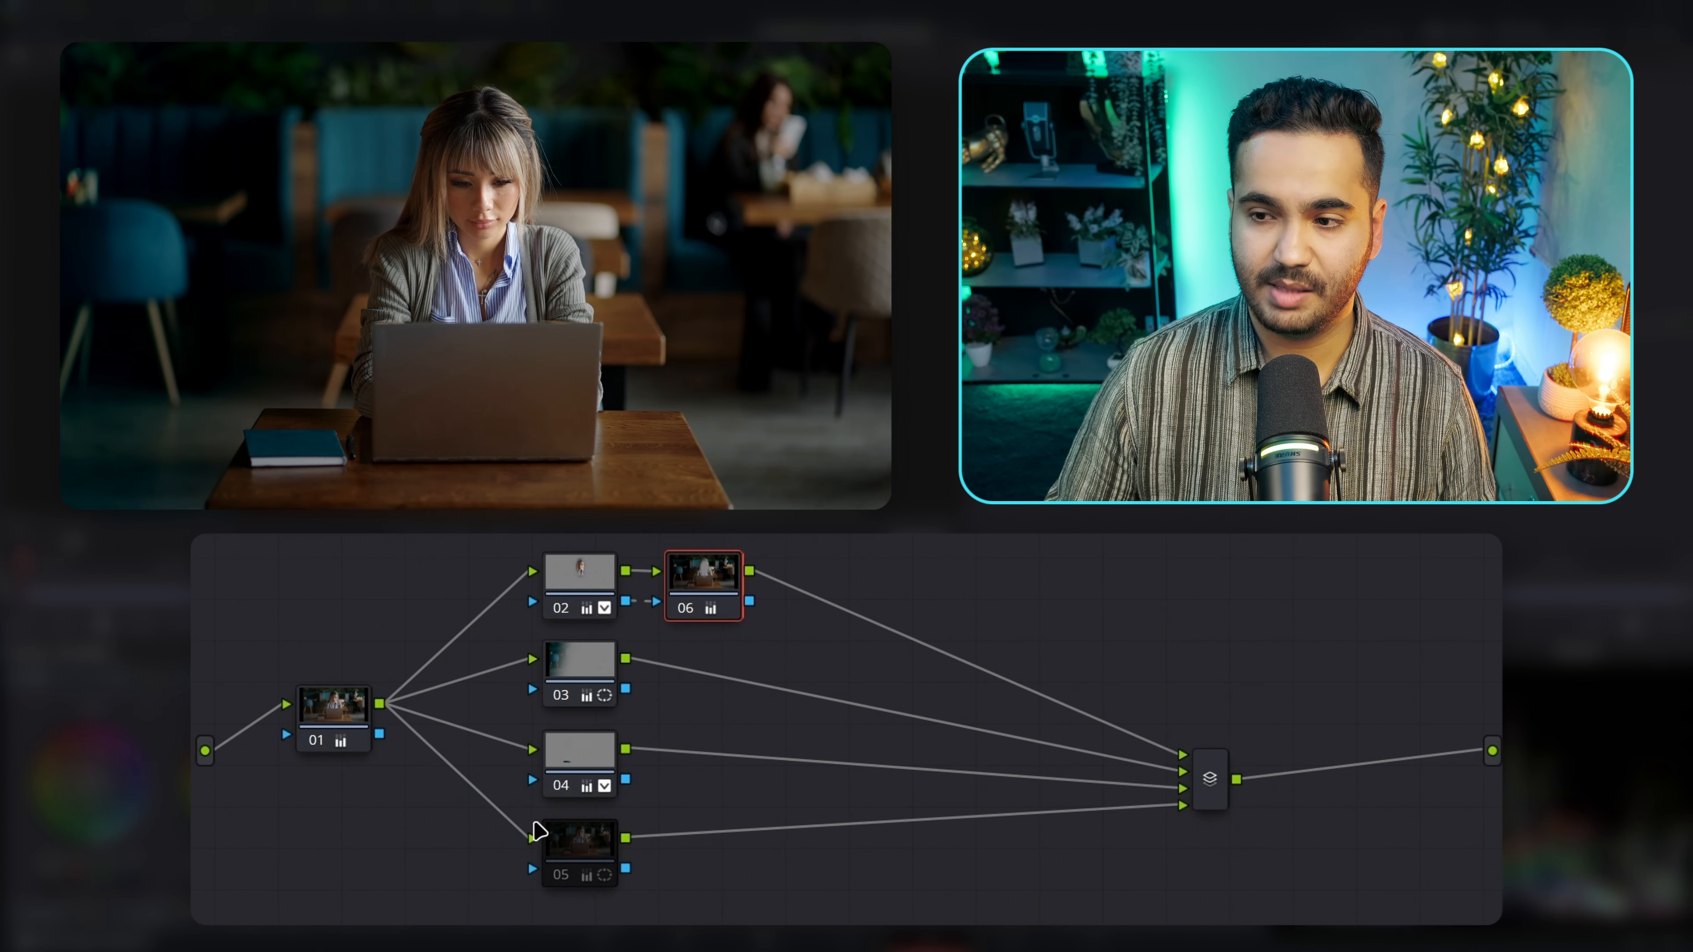
pyautogui.click(559, 877)
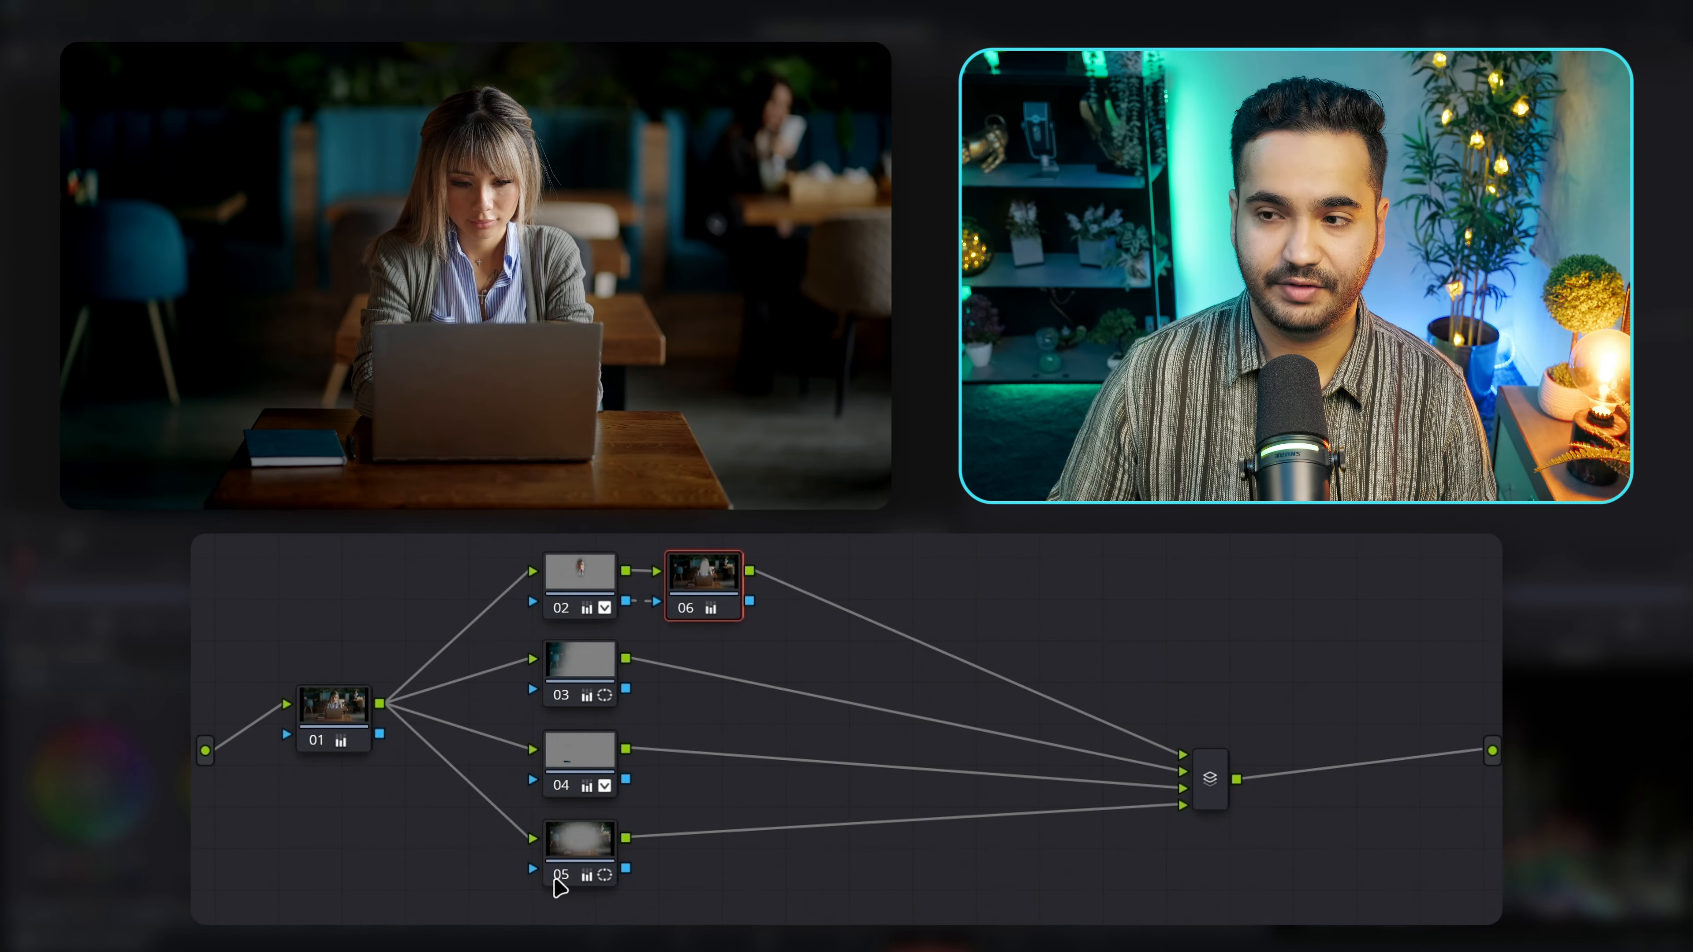